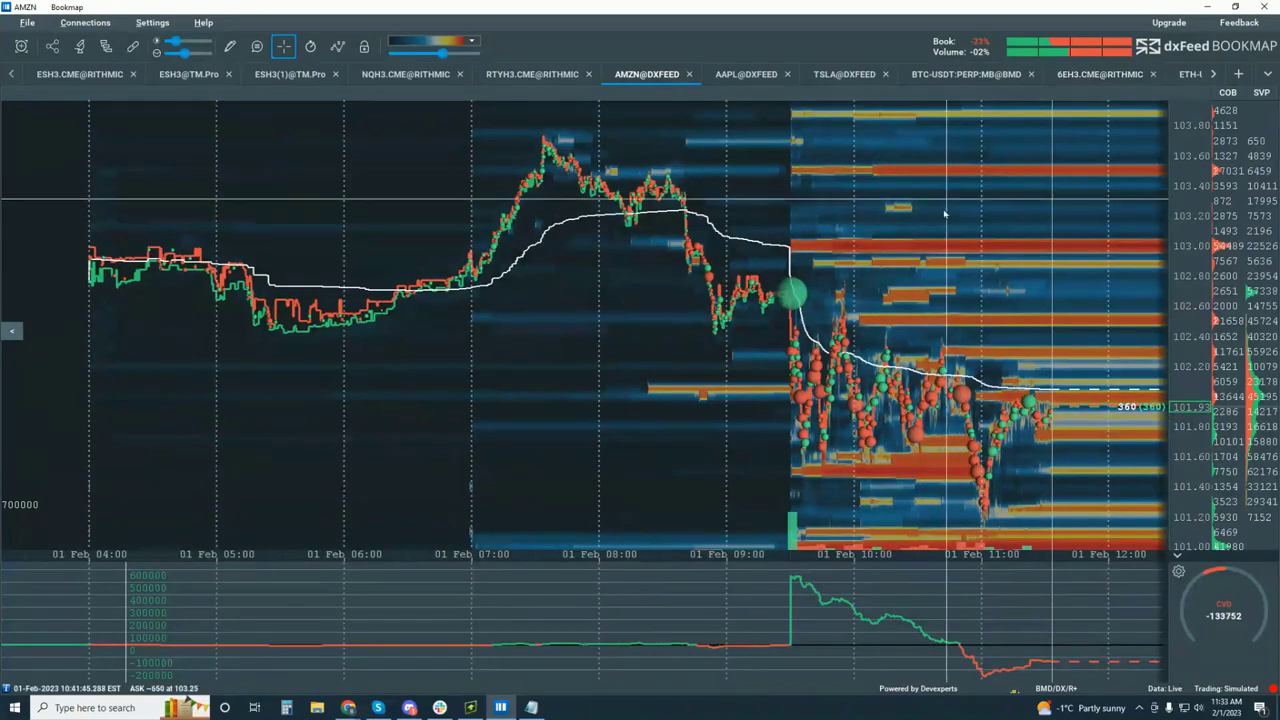
Zoom the AMZN heatmap in toward 08:00–11:30 and widen the order book column.
{"action": "scroll", "coordinate": [943, 218], "scroll_direction": "up", "scroll_amount": 4}
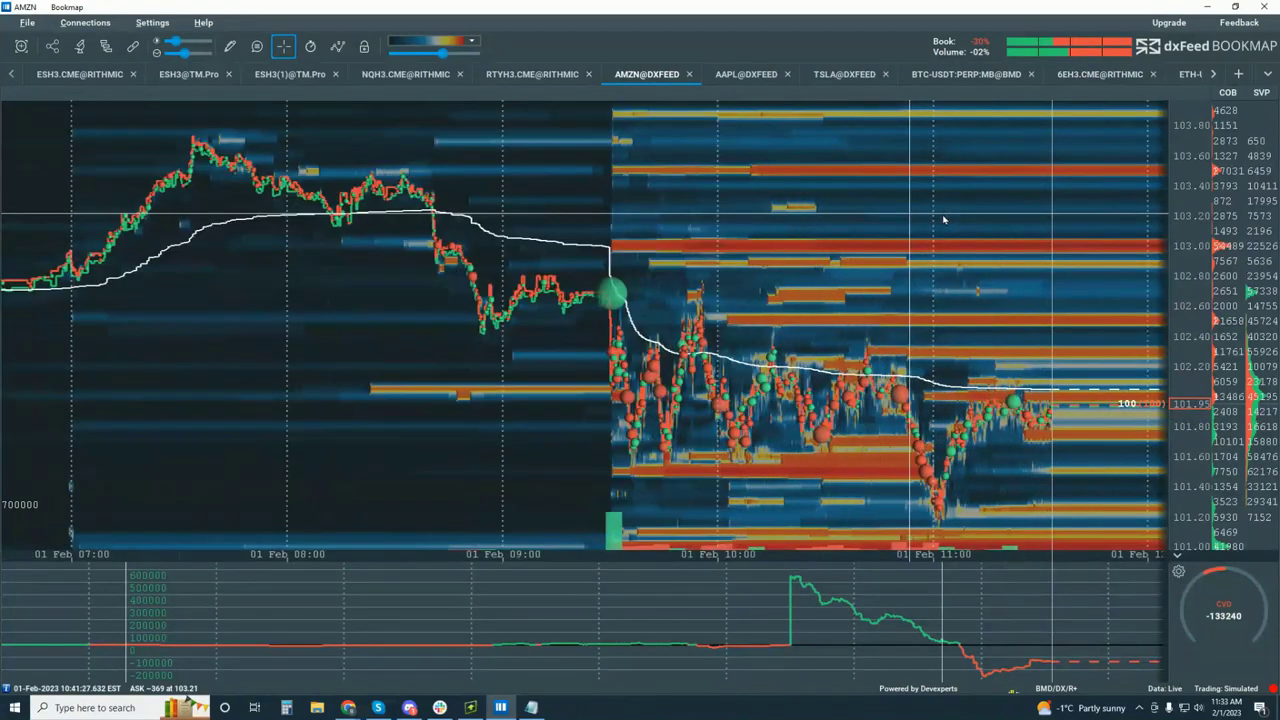
{"action": "scroll", "coordinate": [1187, 316], "scroll_direction": "up", "scroll_amount": 2}
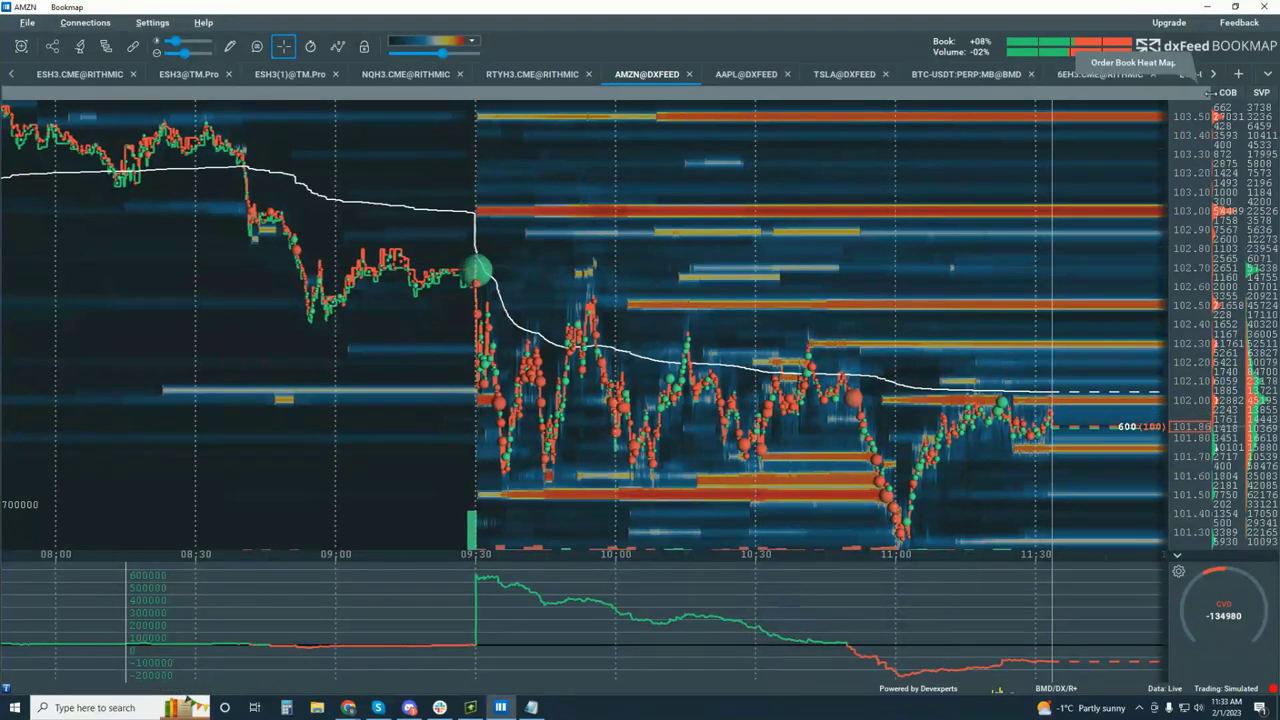
{"action": "mouse_move", "coordinate": [1211, 92]}
{"action": "left_mouse_down"}
{"action": "mouse_move", "coordinate": [1177, 92]}
{"action": "mouse_move", "coordinate": [1227, 95]}
{"action": "mouse_move", "coordinate": [1213, 100]}
{"action": "left_mouse_up"}
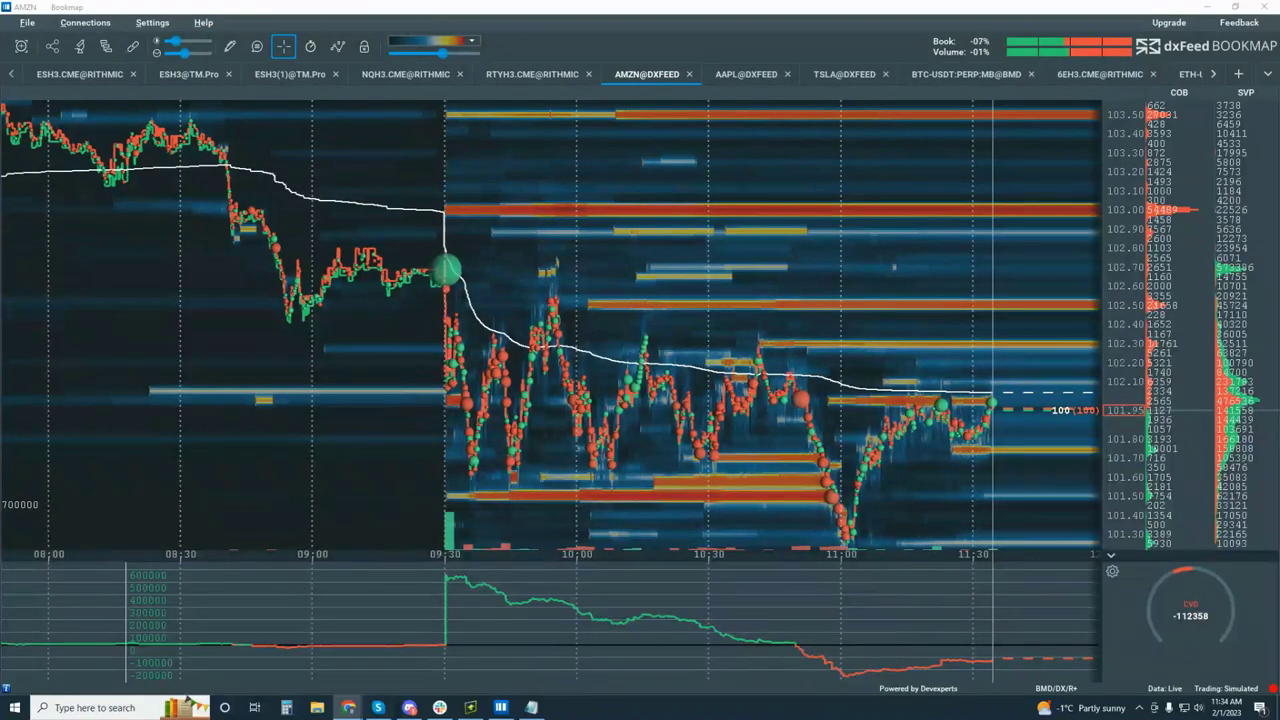
Zoom the AMZN heatmap further in to cover about 10:00–11:30.
{"action": "scroll", "coordinate": [1010, 377], "scroll_direction": "up", "scroll_amount": 3}
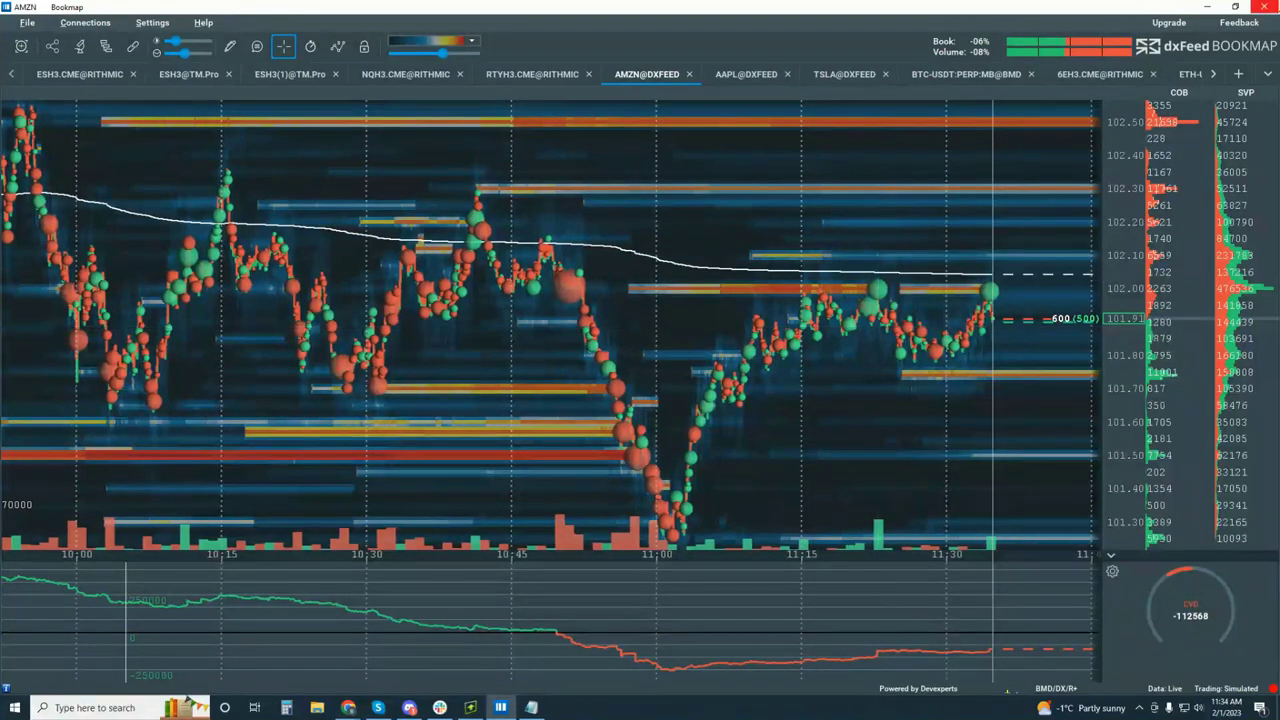
{"action": "key", "text": "alt+Tab"}
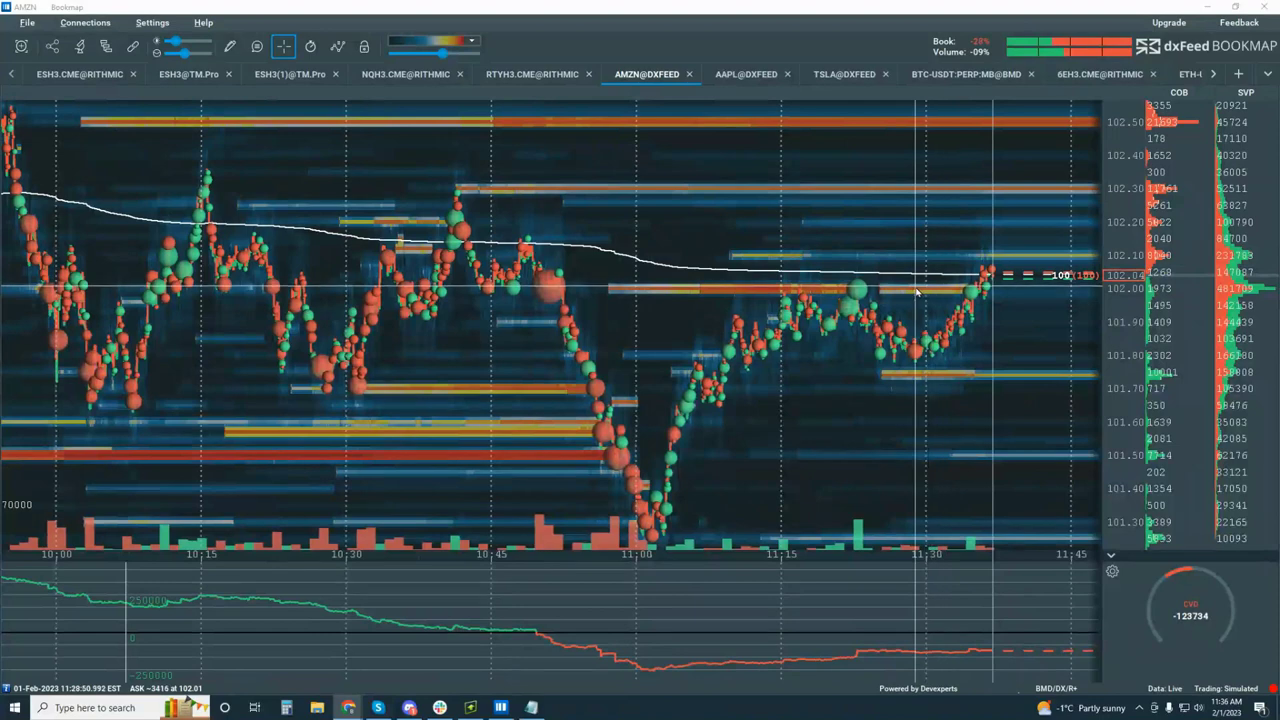
Add an instrument on the dxFeed platform and subscribe to EBET, INC.
{"action": "left_click", "coordinate": [1238, 74]}
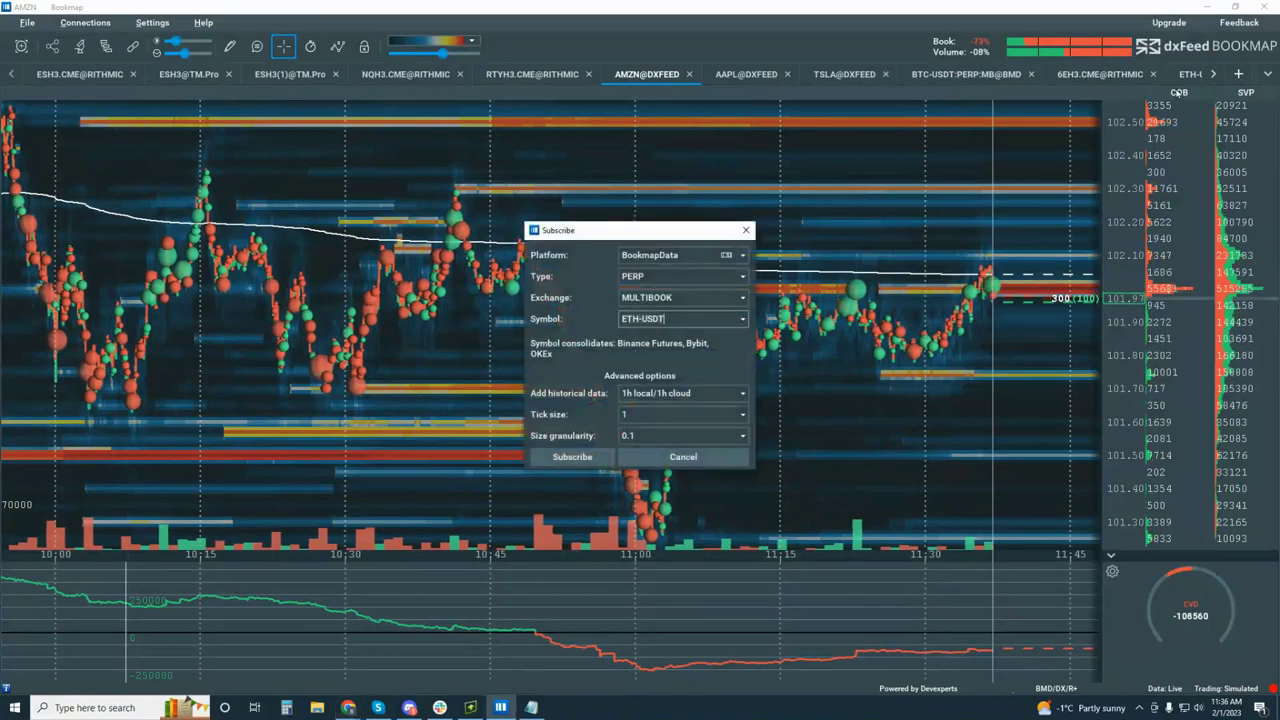
{"action": "left_click", "coordinate": [686, 257]}
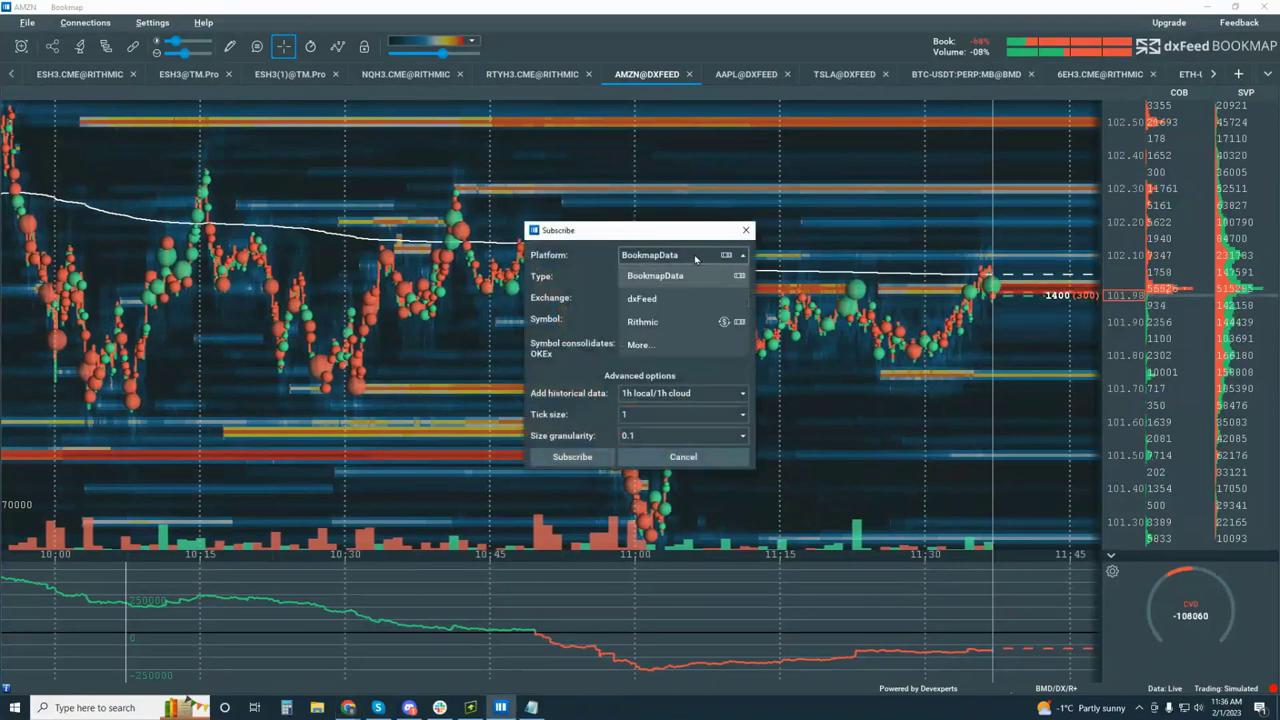
{"action": "left_click", "coordinate": [677, 306]}
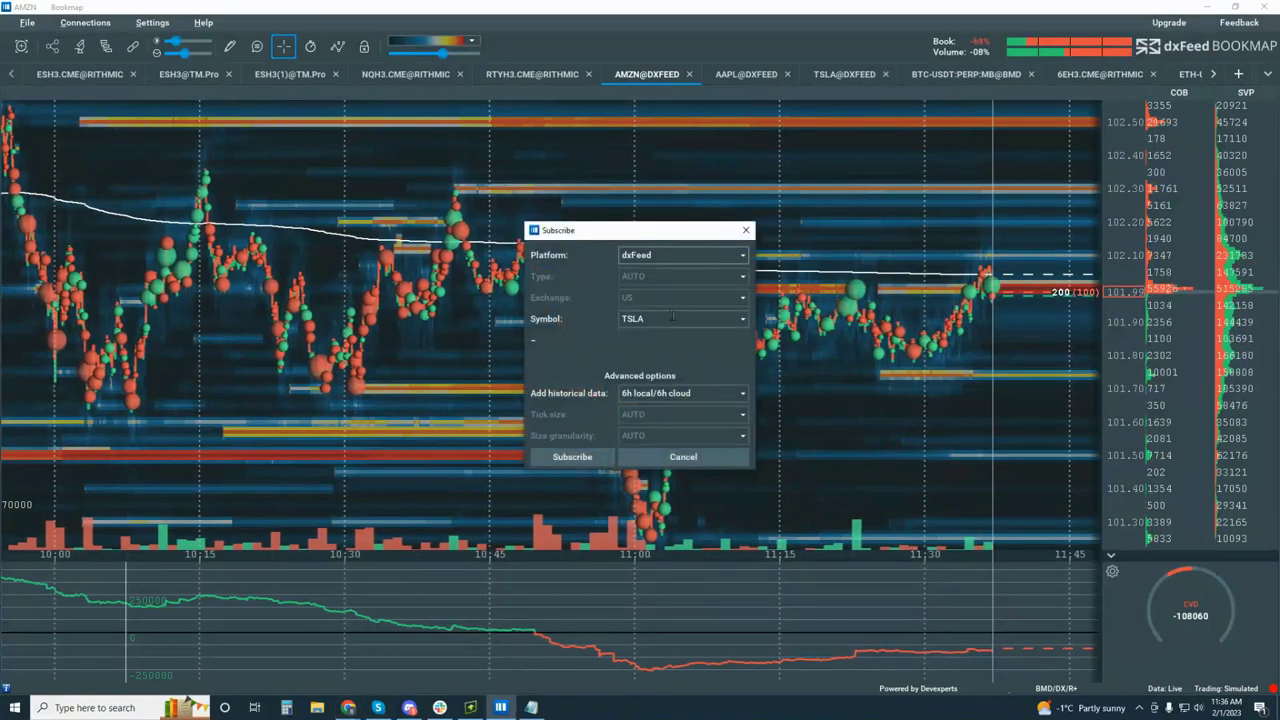
{"action": "left_click", "coordinate": [671, 318]}
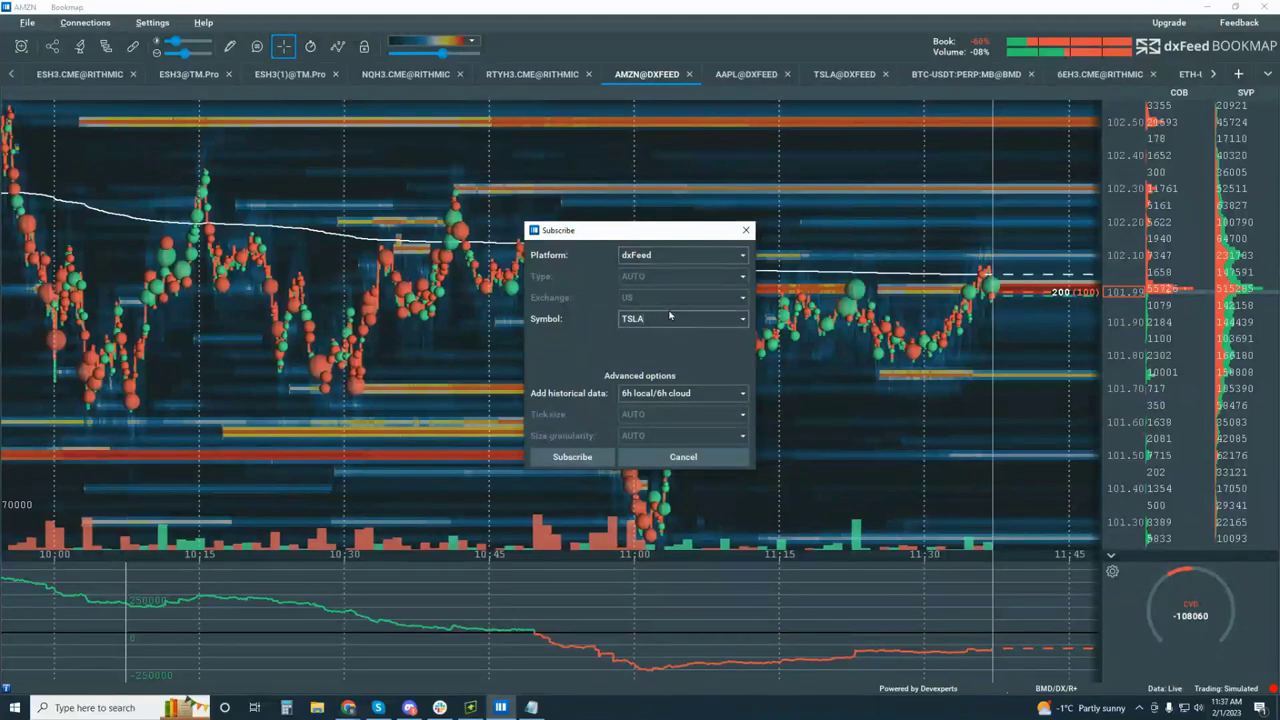
{"action": "key", "text": "BackSpace"}
{"action": "key", "text": "BackSpace"}
{"action": "key", "text": "BackSpace"}
{"action": "key", "text": "BackSpace"}
{"action": "type", "text": "ebet"}
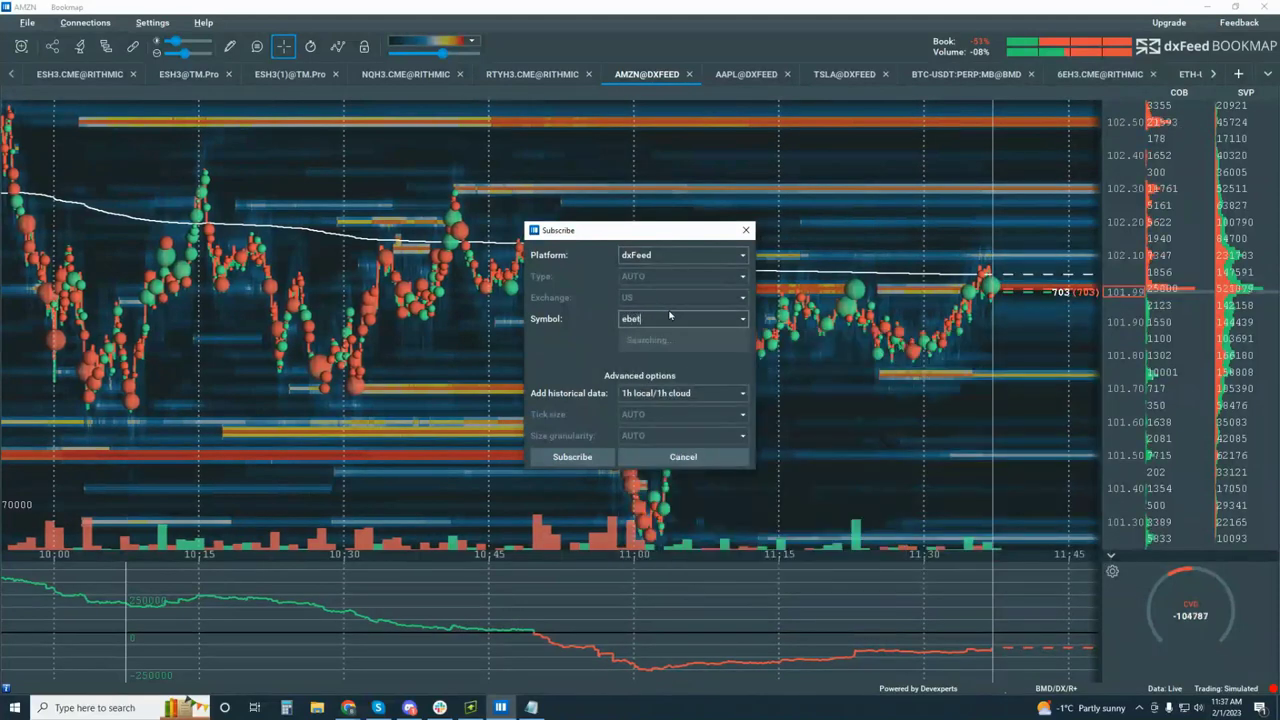
{"action": "left_click", "coordinate": [619, 352]}
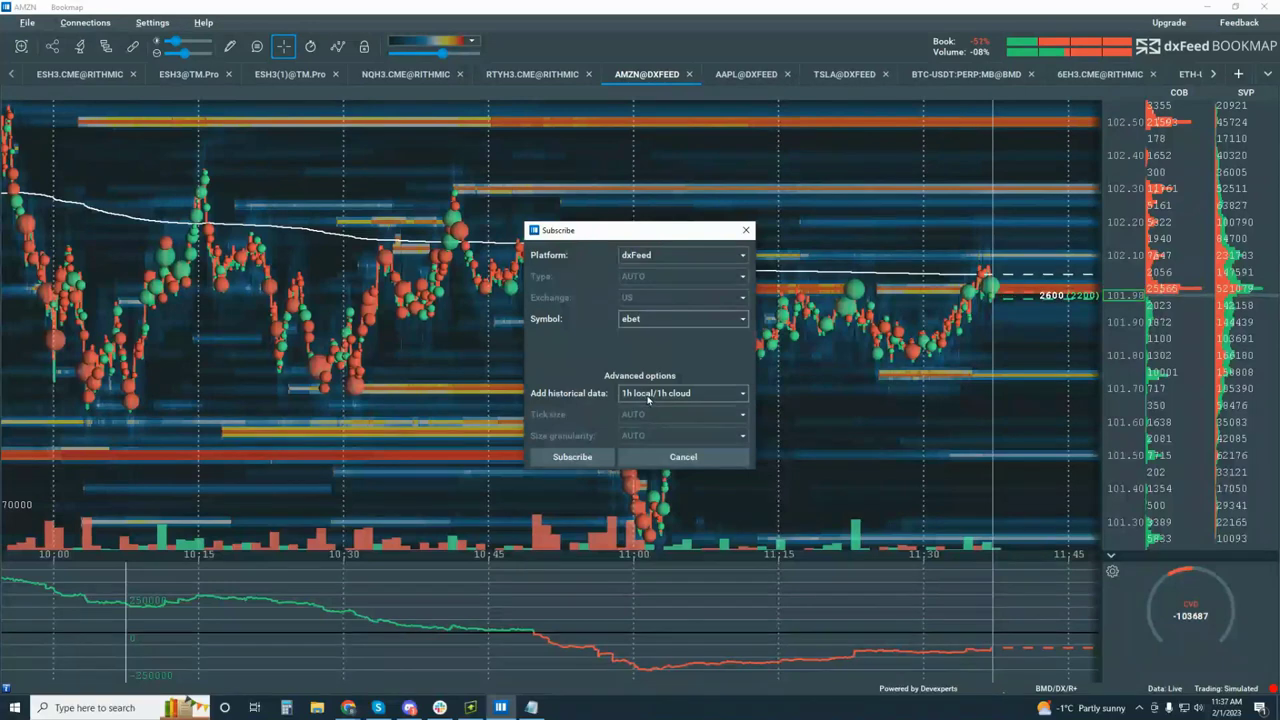
{"action": "left_click", "coordinate": [580, 456]}
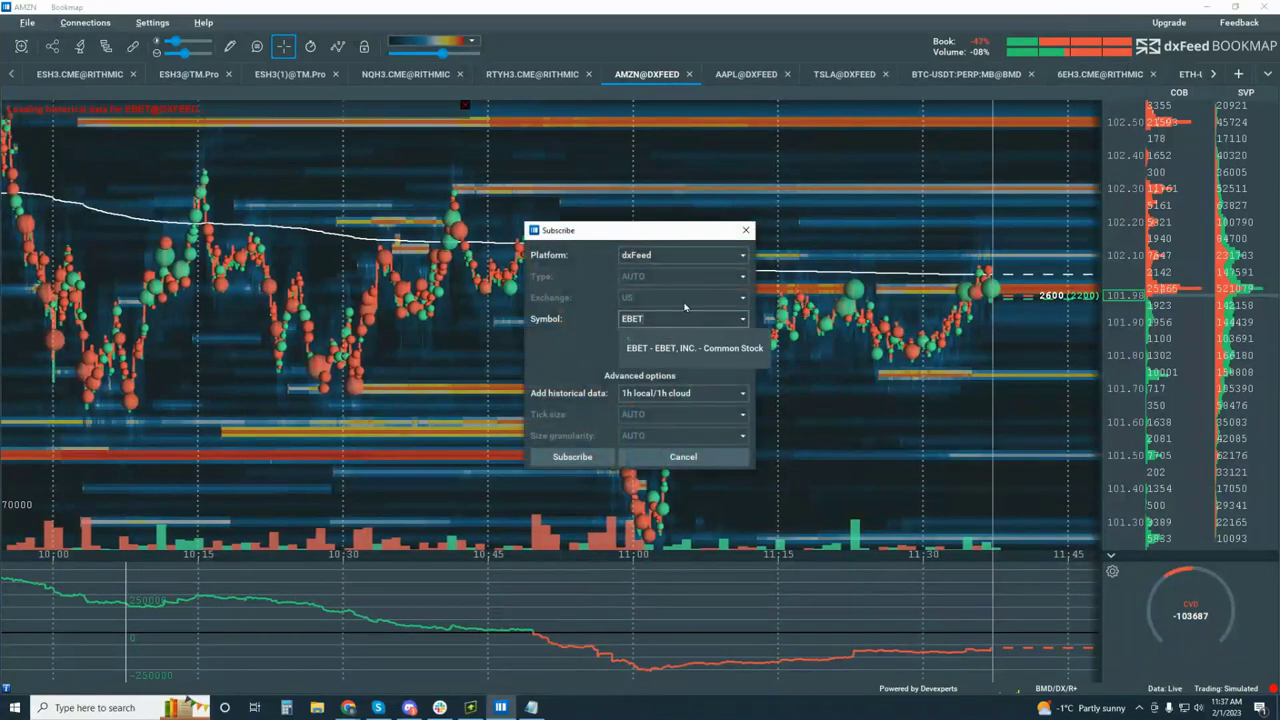
Subscribe to PTON (Peloton) and VS on dxFeed.
{"action": "key", "text": "BackSpace"}
{"action": "key", "text": "BackSpace"}
{"action": "key", "text": "BackSpace"}
{"action": "key", "text": "BackSpace"}
{"action": "type", "text": "pton"}
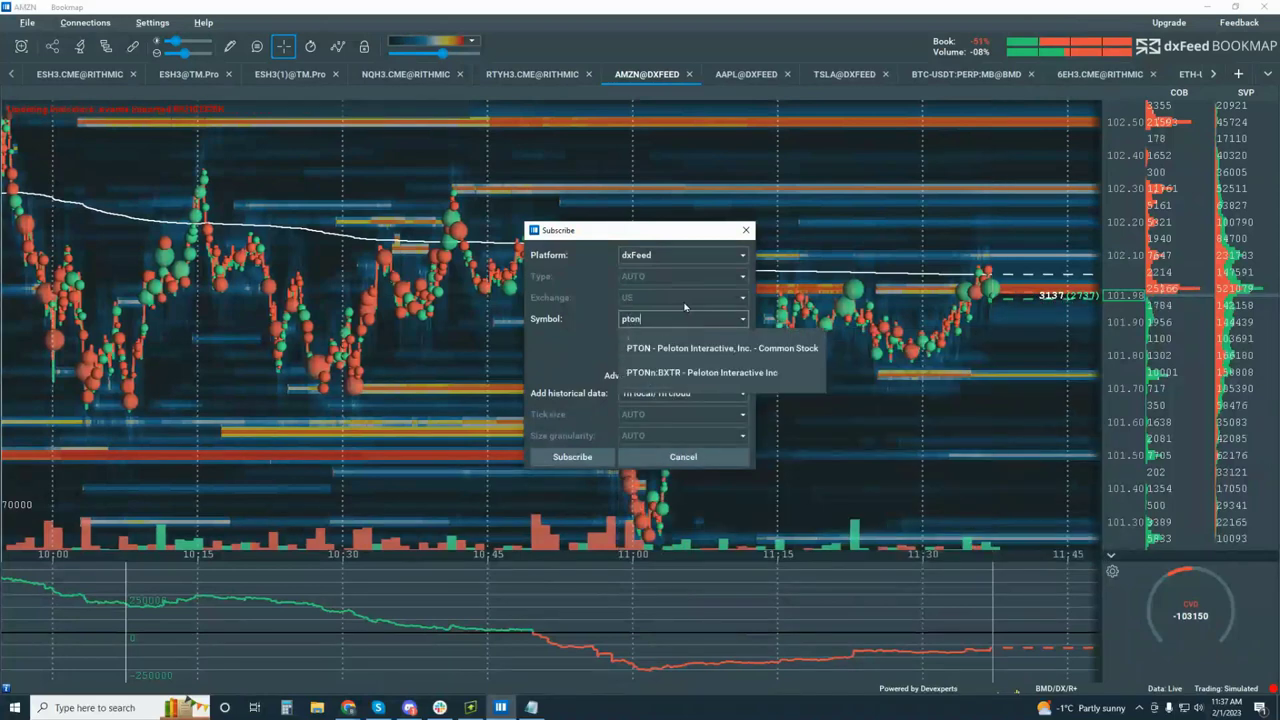
{"action": "left_click", "coordinate": [738, 350]}
{"action": "left_click", "coordinate": [572, 456]}
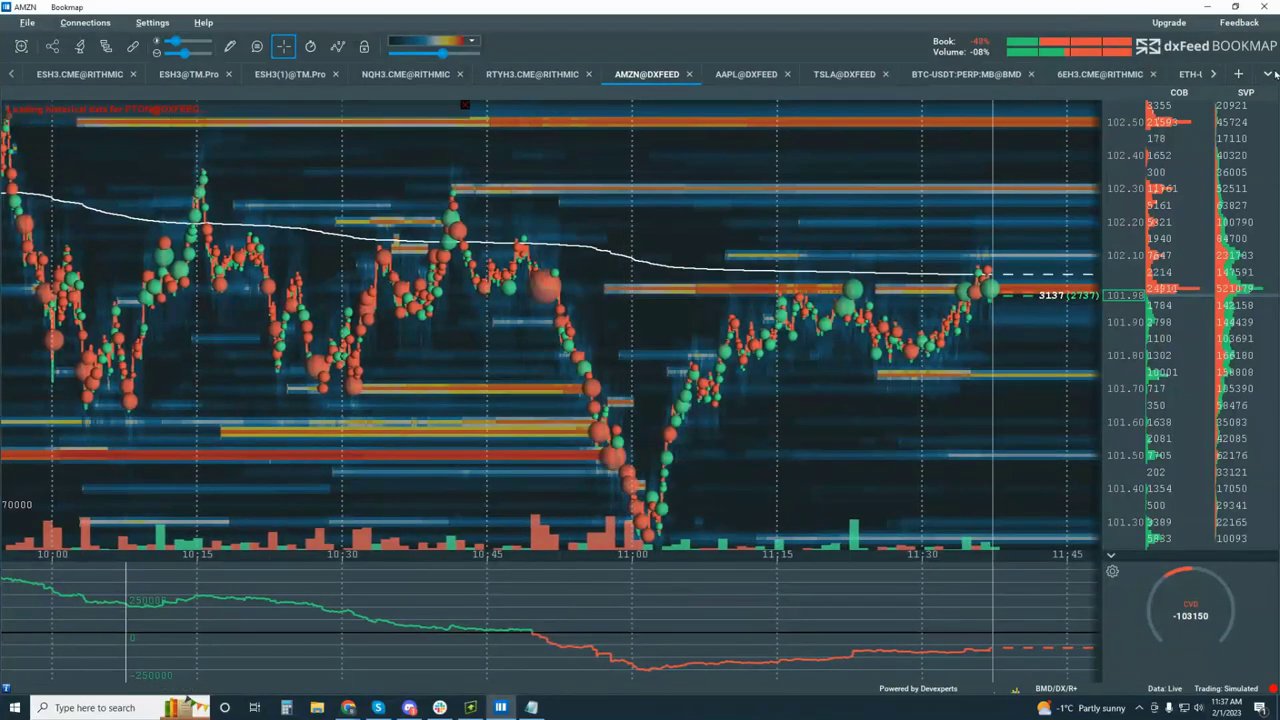
{"action": "left_click", "coordinate": [1236, 76]}
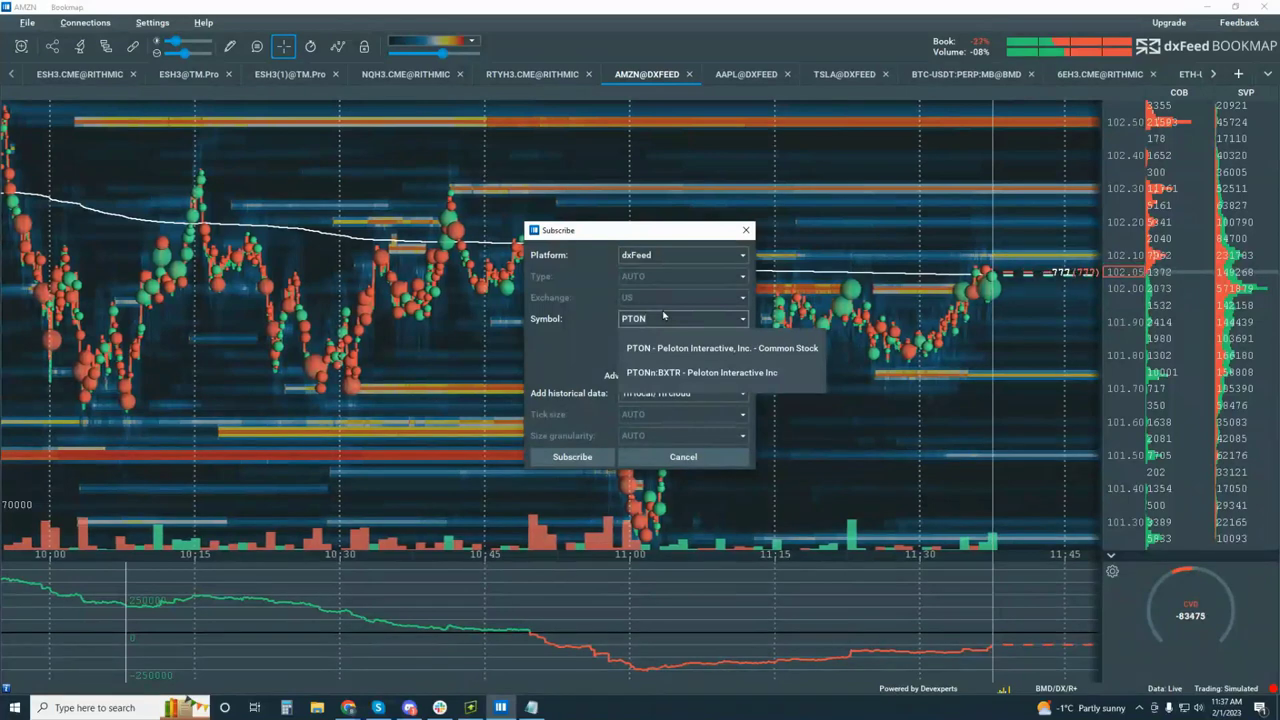
{"action": "key", "text": "ctrl+a"}
{"action": "type", "text": "v"}
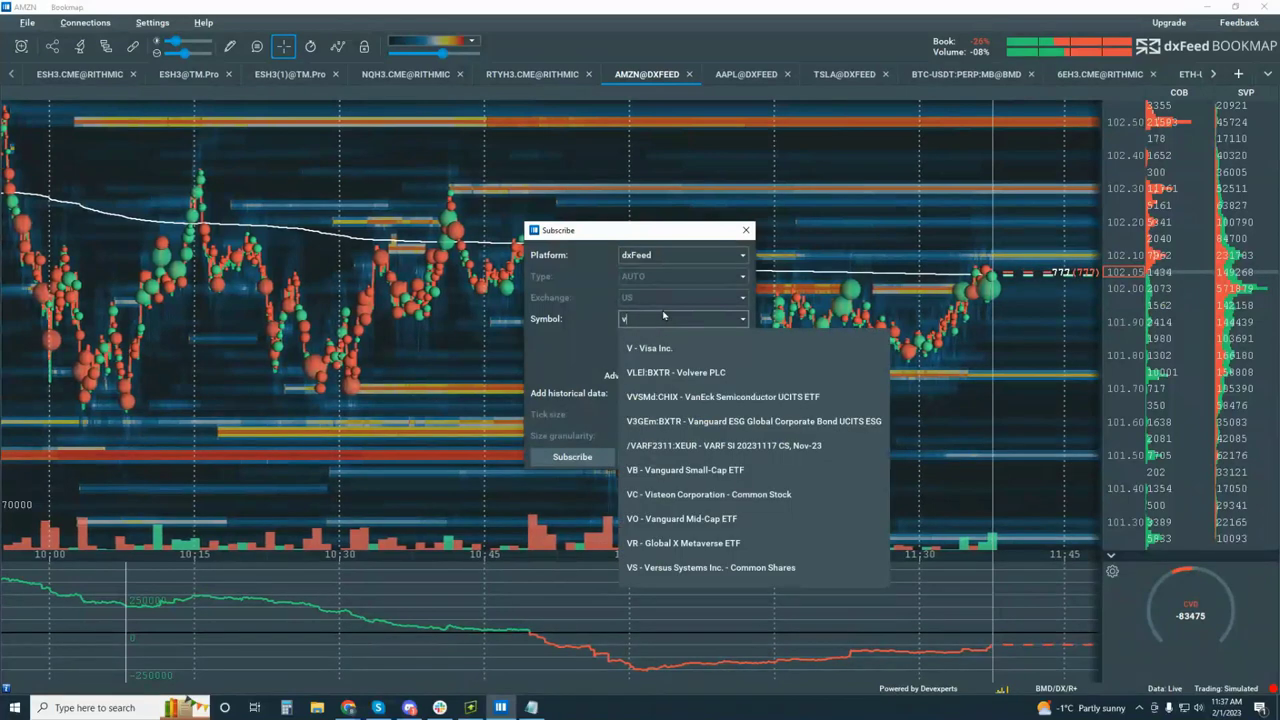
{"action": "type", "text": "s"}
{"action": "key", "text": "Escape"}
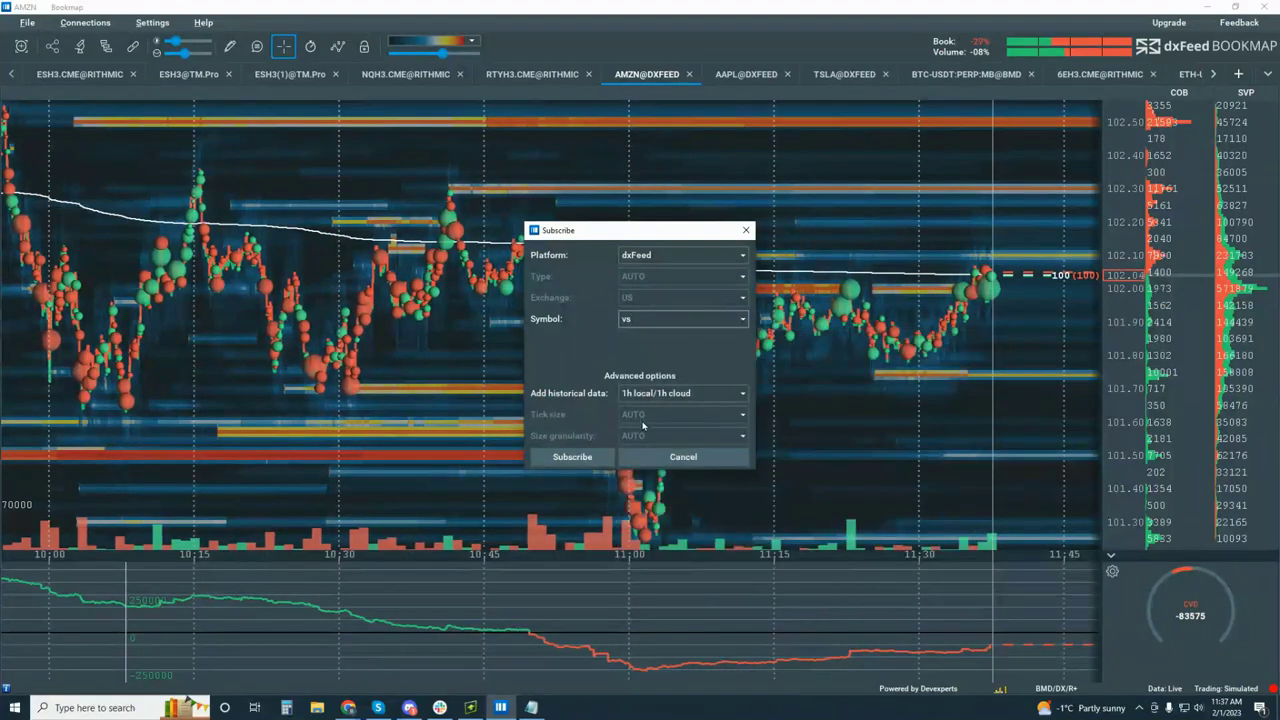
{"action": "left_click", "coordinate": [596, 460]}
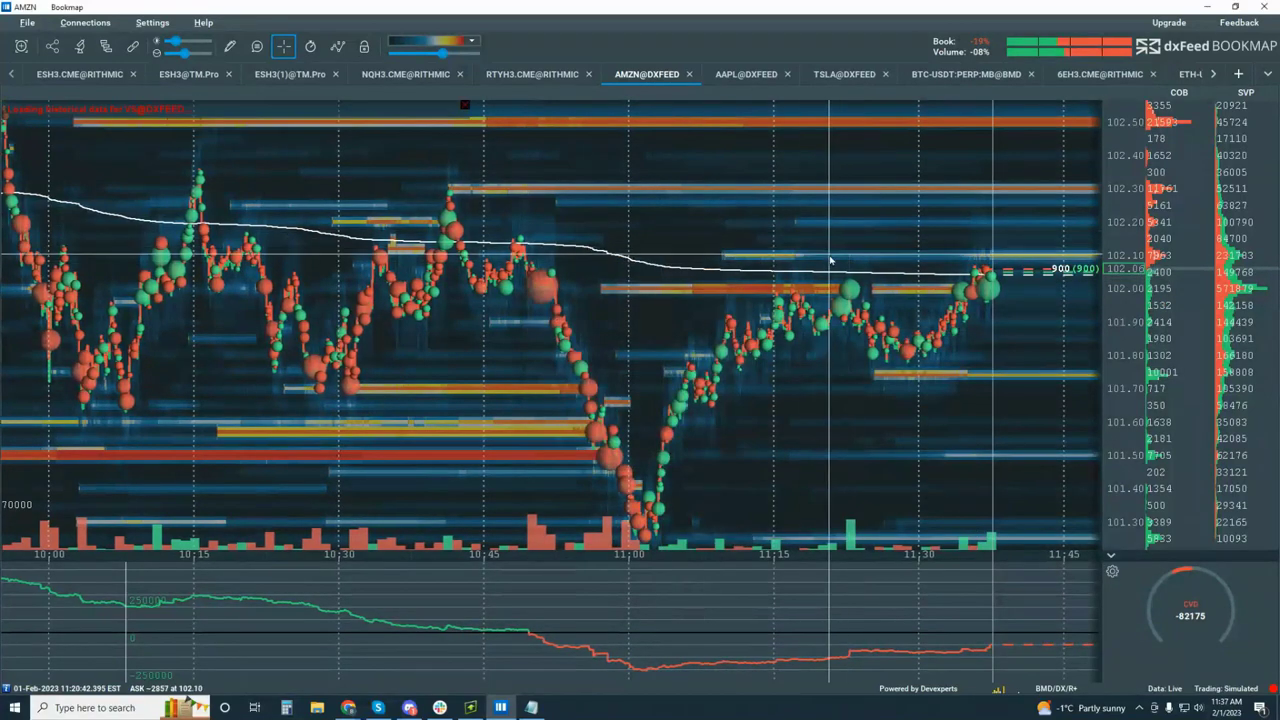
Subscribe to AI and AMD on dxFeed.
{"action": "left_click", "coordinate": [1238, 76]}
{"action": "left_click", "coordinate": [654, 318]}
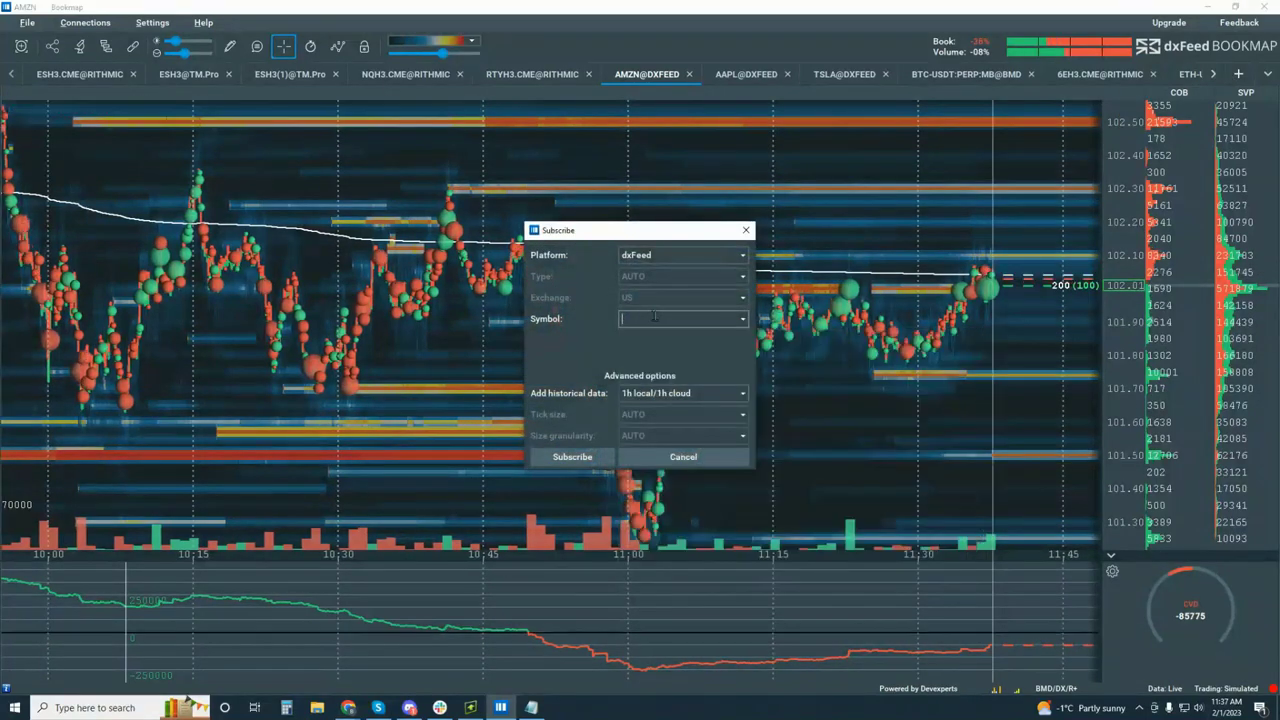
{"action": "type", "text": "ai"}
{"action": "left_click", "coordinate": [1202, 141]}
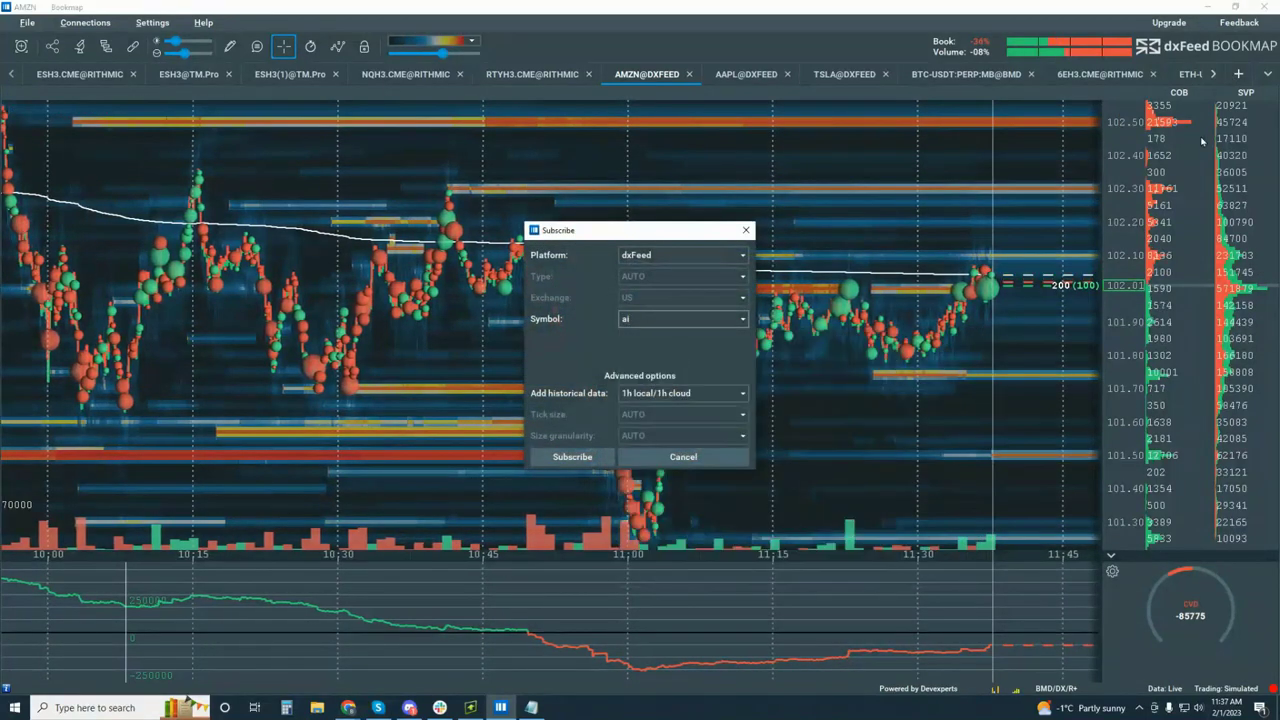
{"action": "key", "text": "Return"}
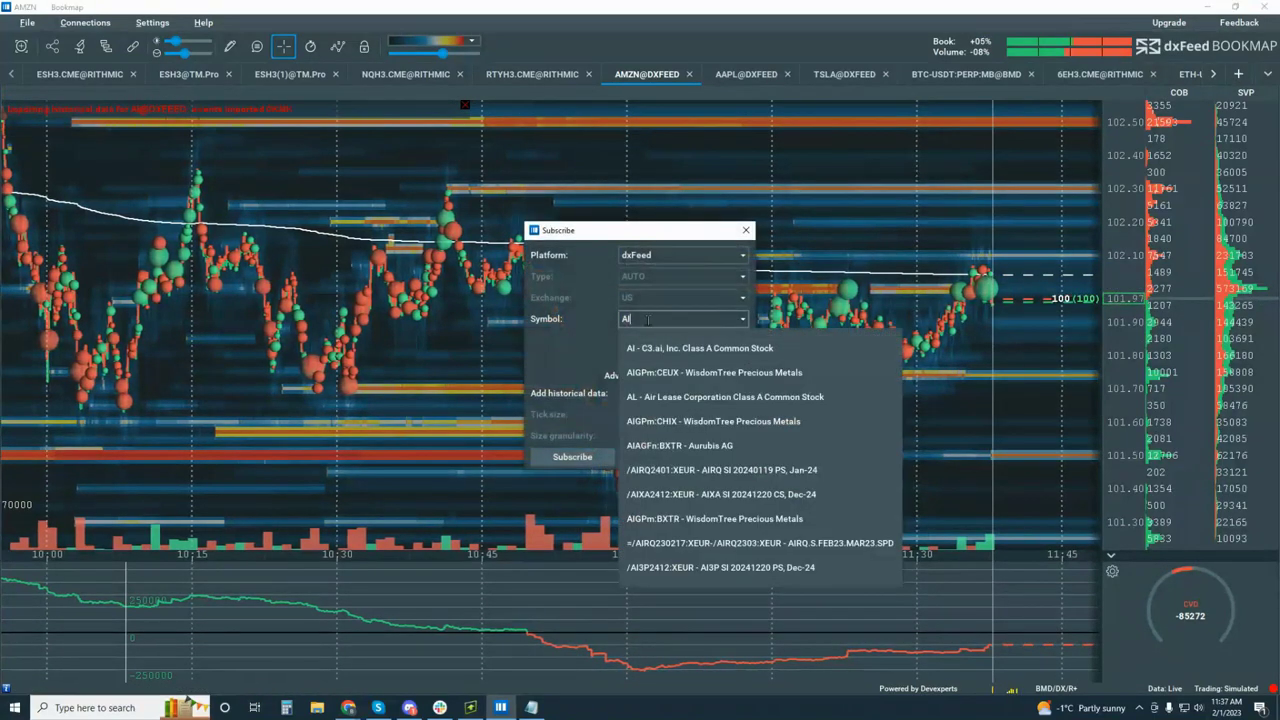
{"action": "key", "text": "BackSpace"}
{"action": "key", "text": "BackSpace"}
{"action": "type", "text": "amd"}
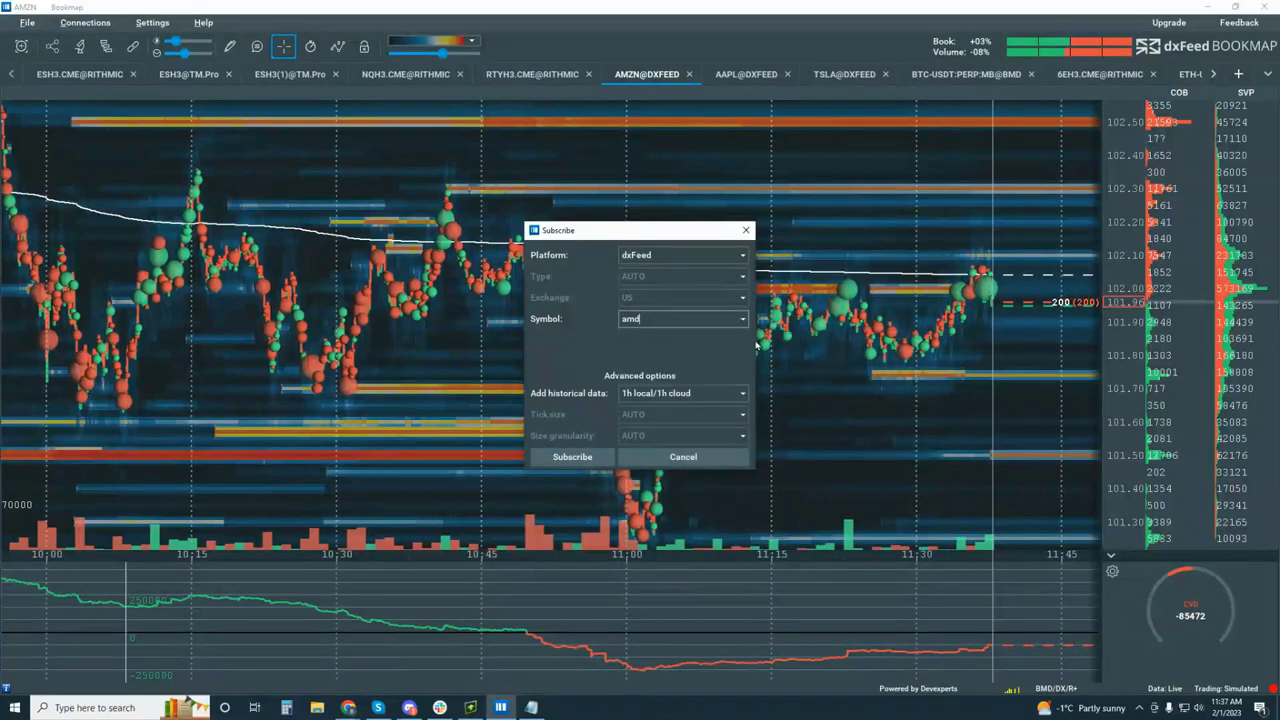
{"action": "left_click", "coordinate": [576, 457]}
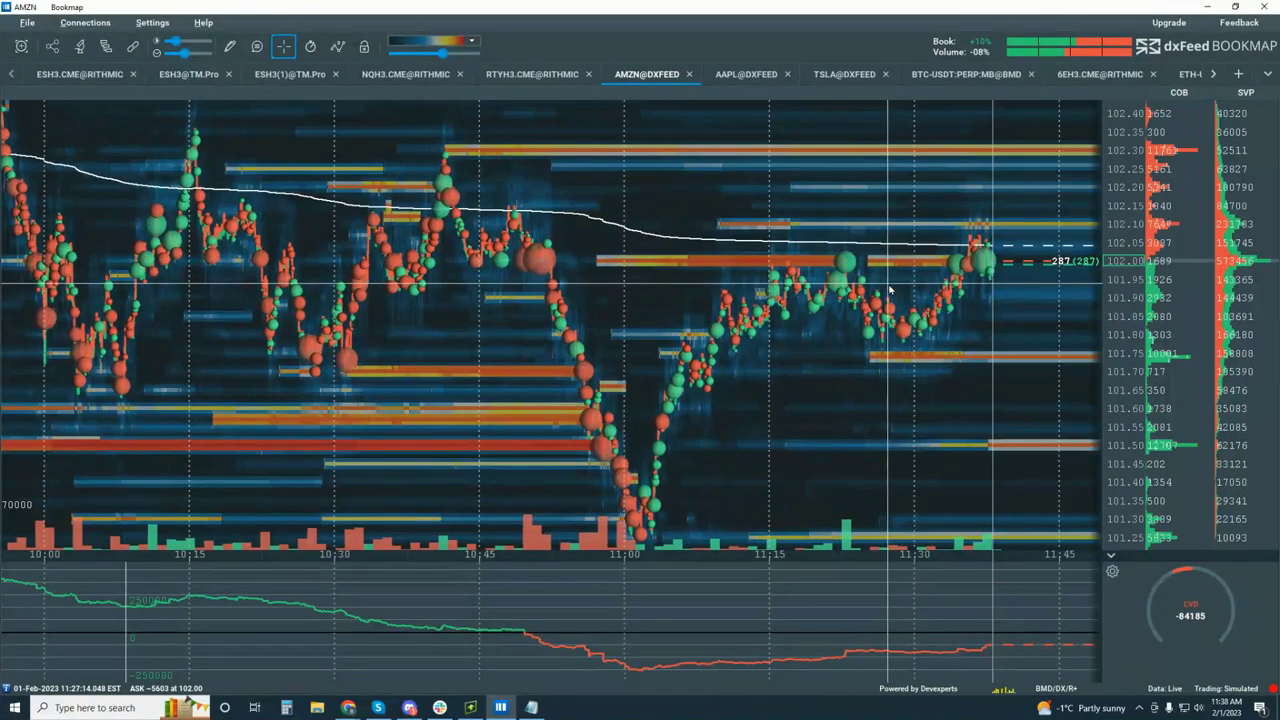
Zoom the AMZN chart out, then slightly back in to frame roughly 09:00–11:30.
{"action": "scroll", "coordinate": [886, 285], "scroll_direction": "down", "scroll_amount": 5}
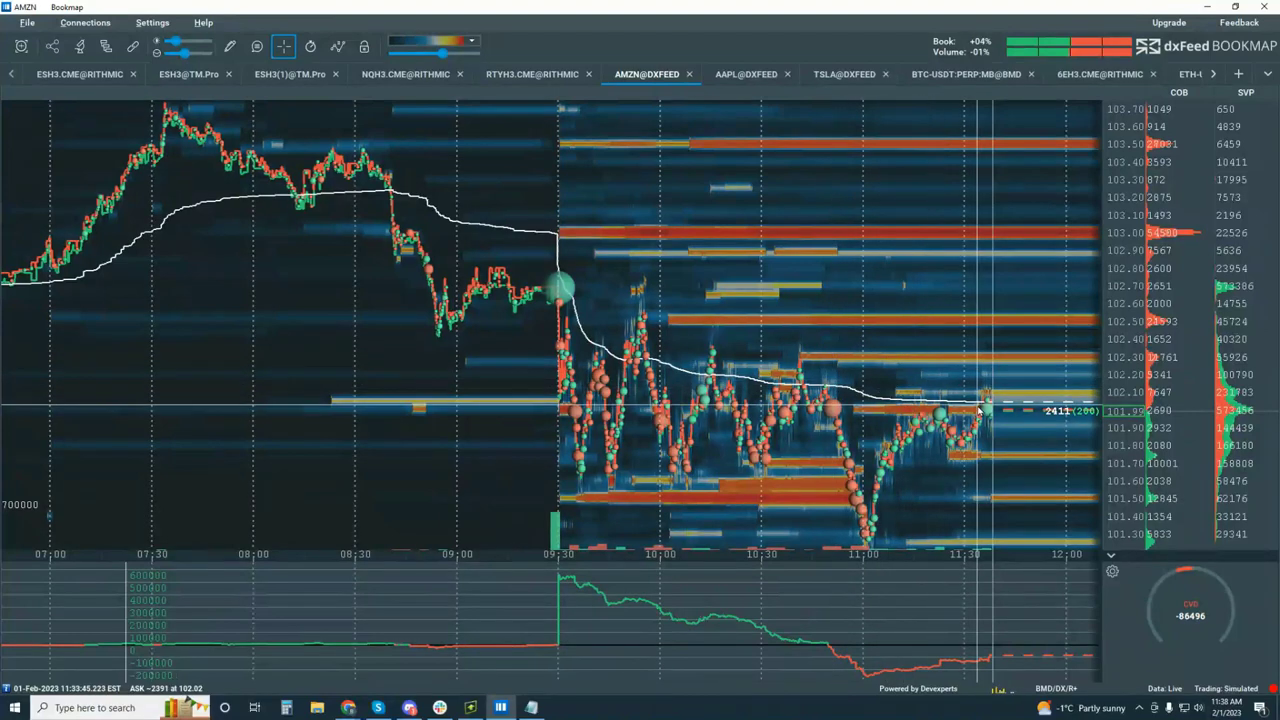
{"action": "scroll", "coordinate": [955, 398], "scroll_direction": "up", "scroll_amount": 3}
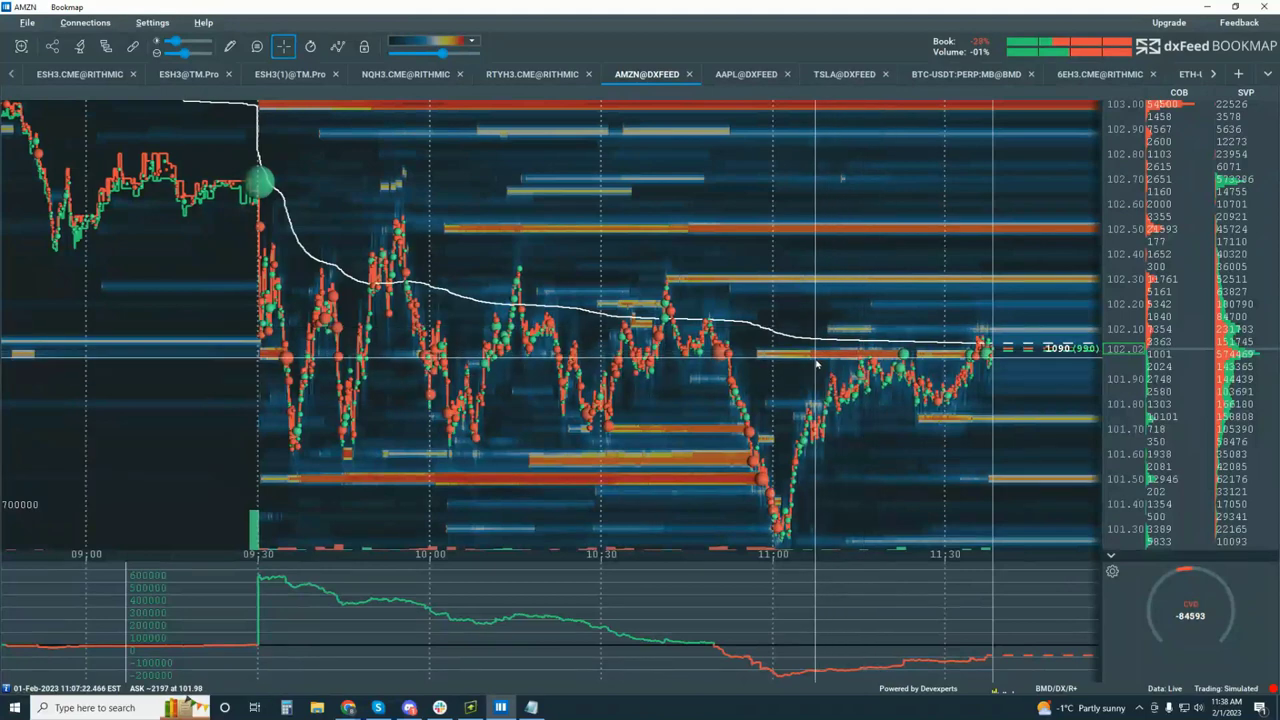
Reveal the newly added instrument tabs and open the EBET@DXFEED chart.
{"action": "left_click", "coordinate": [1211, 75]}
{"action": "left_click", "coordinate": [1211, 75]}
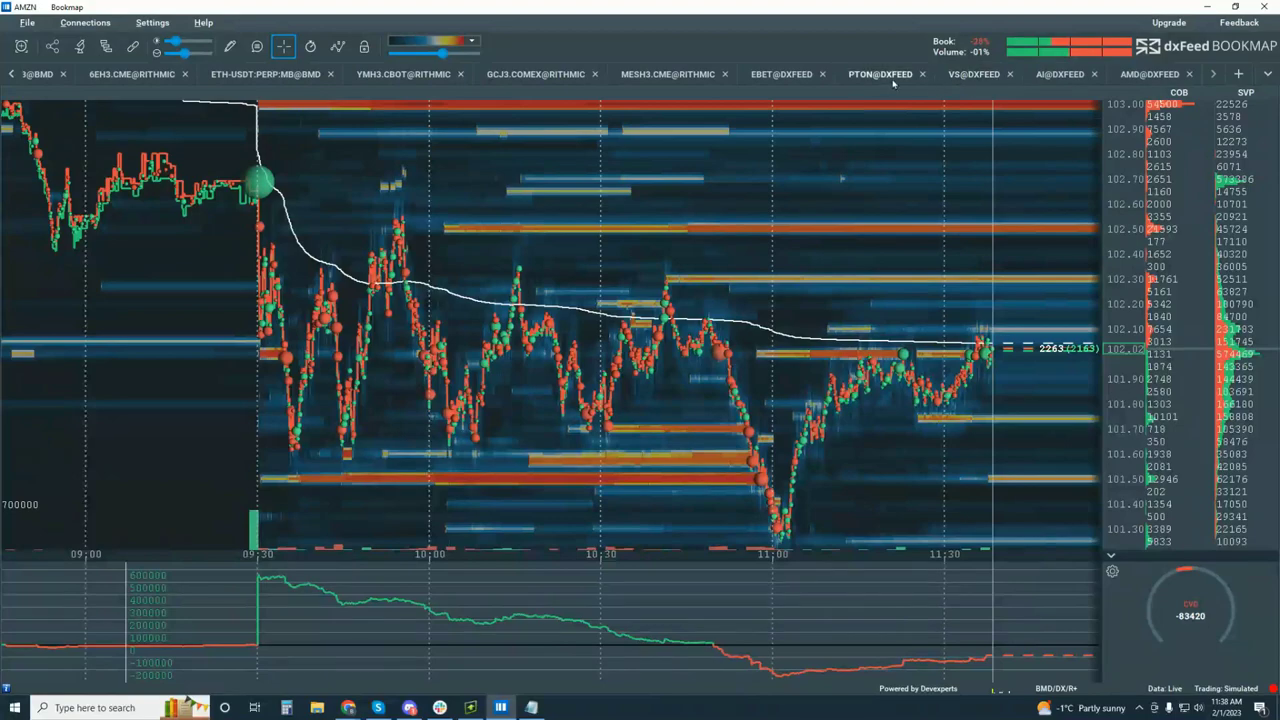
{"action": "left_click", "coordinate": [772, 76]}
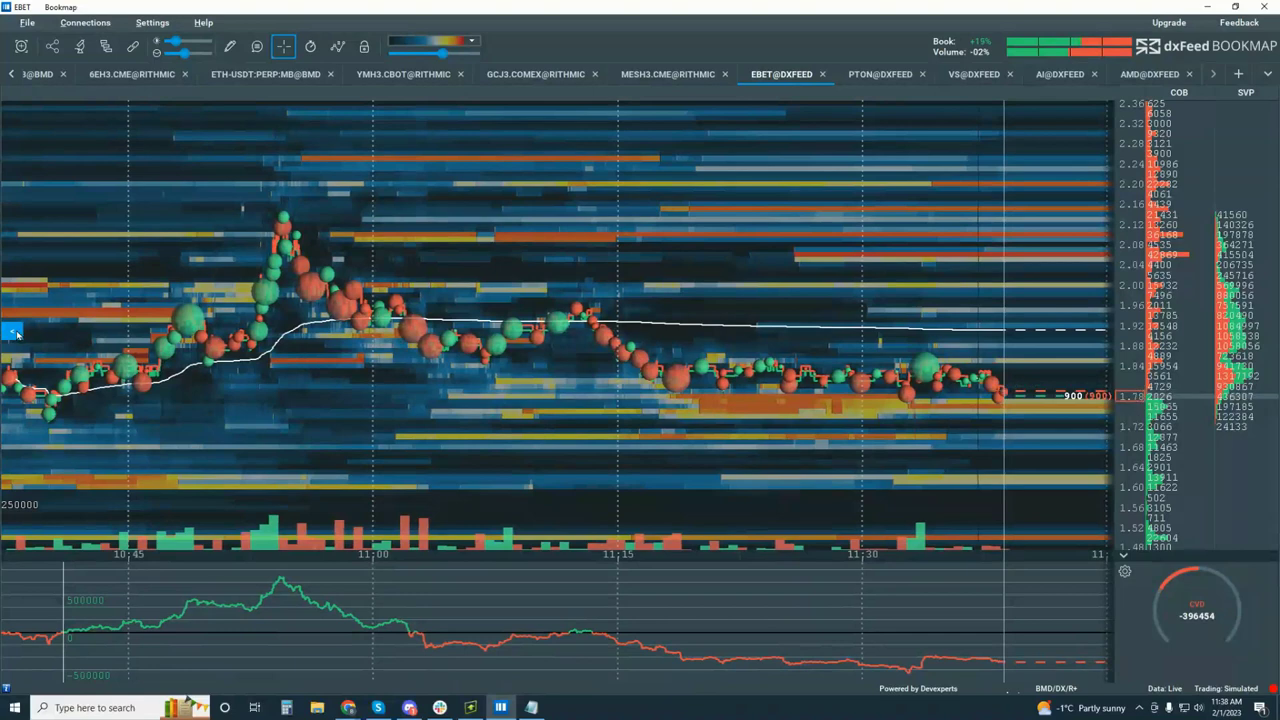
Load 3h local/3h cloud of historical data into the EBET chart.
{"action": "left_click", "coordinate": [14, 333]}
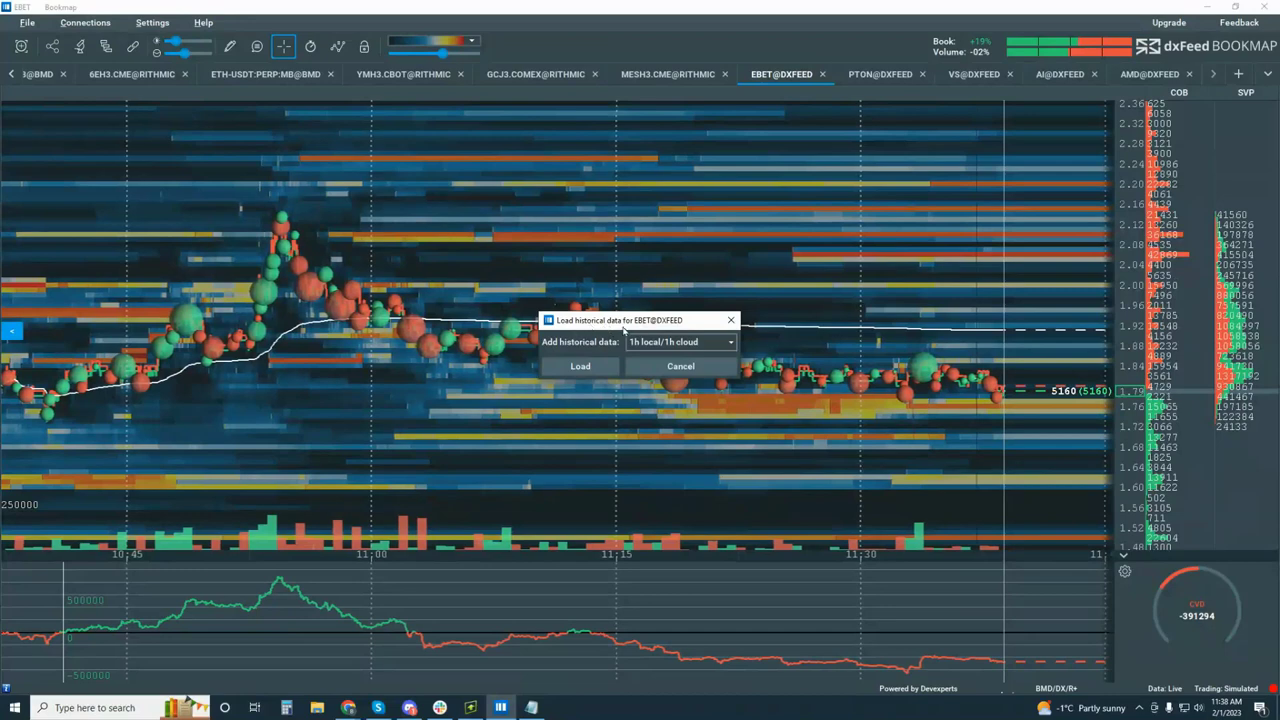
{"action": "left_click", "coordinate": [706, 346]}
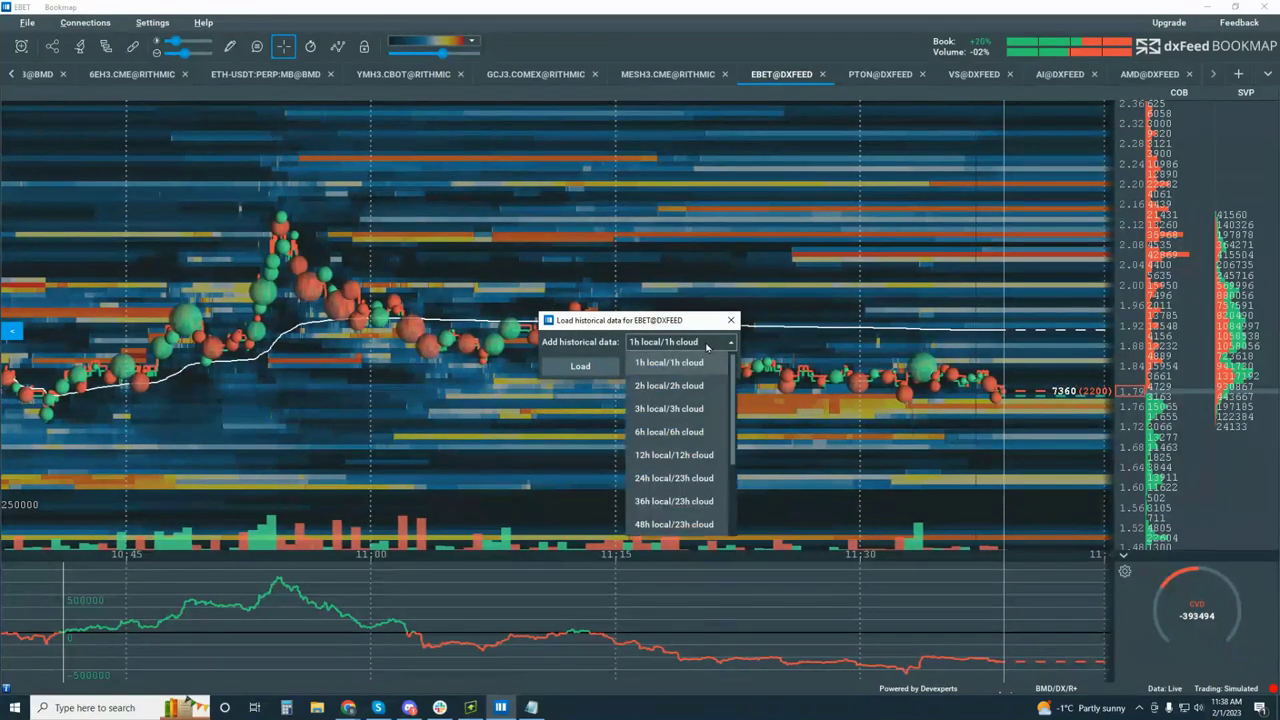
{"action": "left_click", "coordinate": [695, 418]}
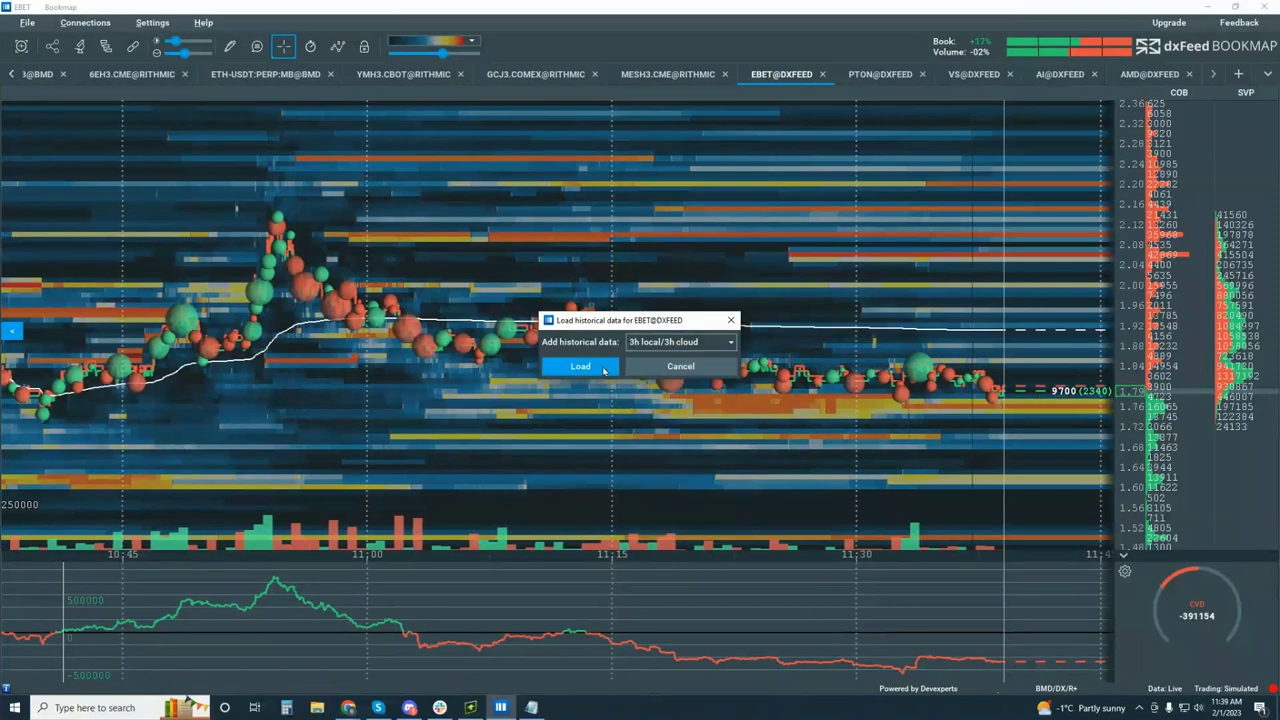
{"action": "left_click", "coordinate": [580, 366]}
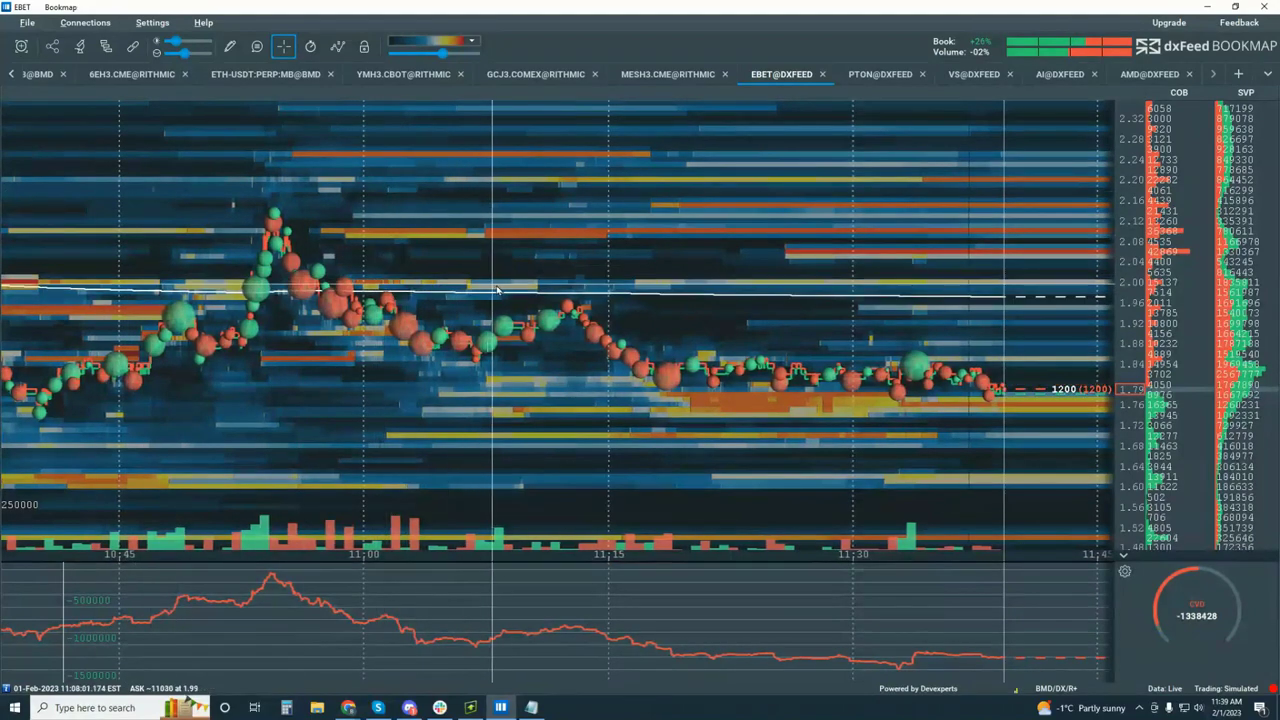
Zoom the EBET time axis out and collapse the CVD panel.
{"action": "scroll", "coordinate": [498, 287], "scroll_direction": "down", "scroll_amount": 5}
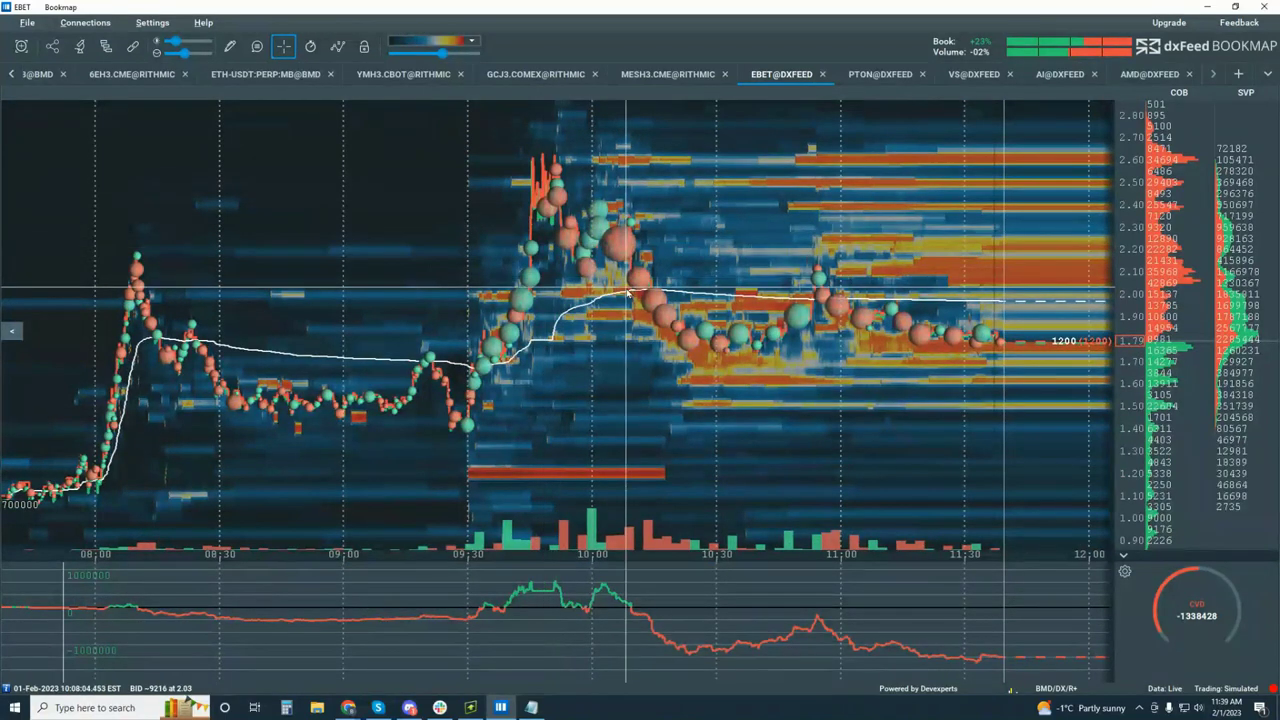
{"action": "left_click", "coordinate": [1123, 559]}
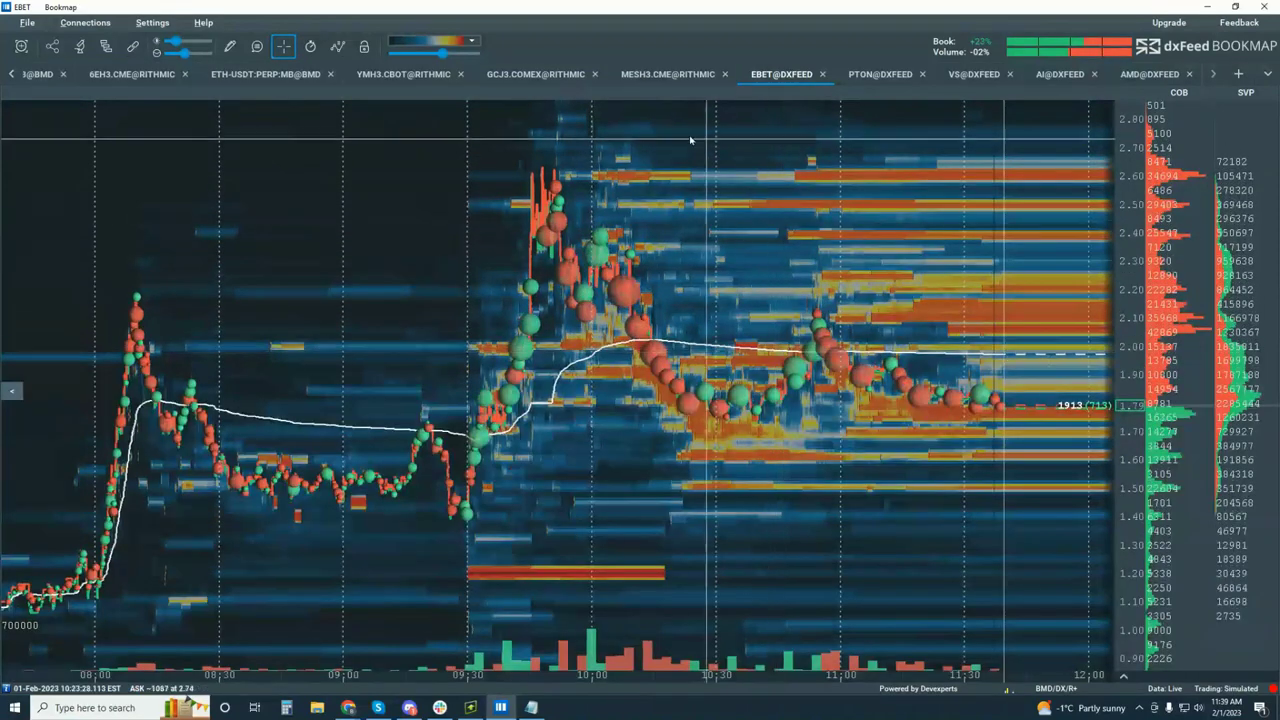
Hide VWAP, Best Bid/Ask, Volume Dots and Heatmap, and show Candlestick Bars.
{"action": "left_click", "coordinate": [337, 46]}
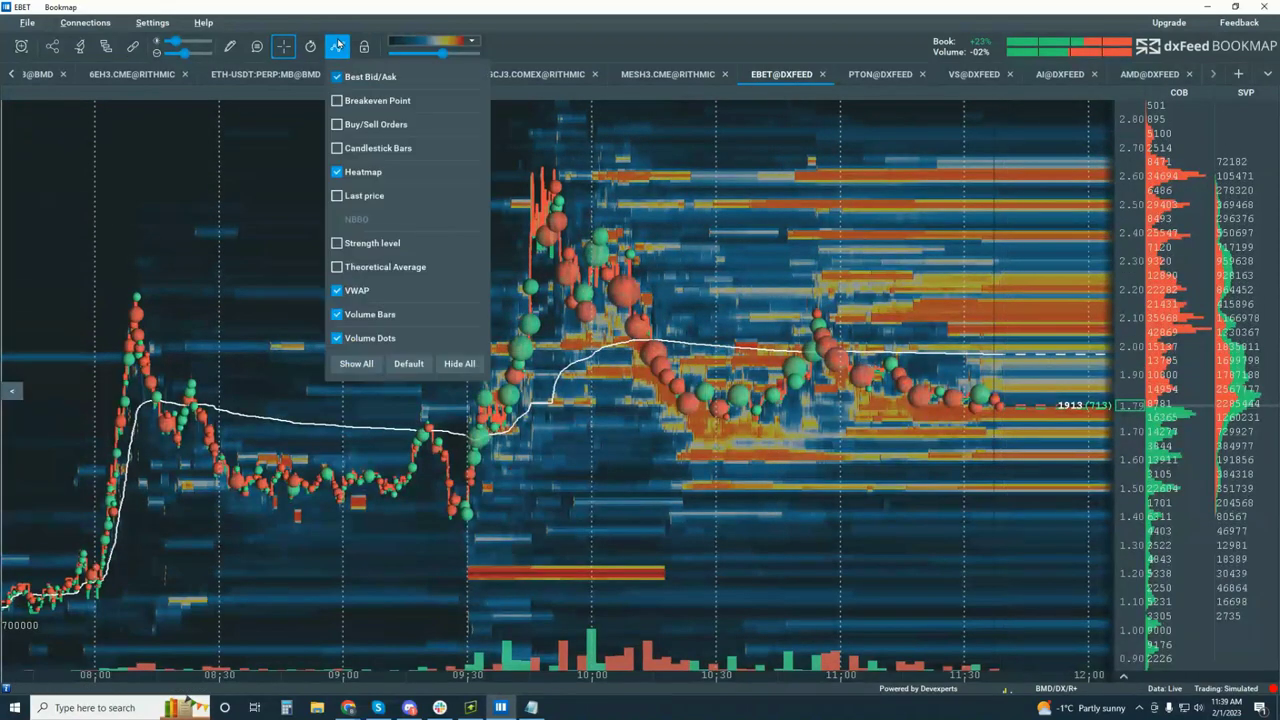
{"action": "left_click", "coordinate": [338, 291]}
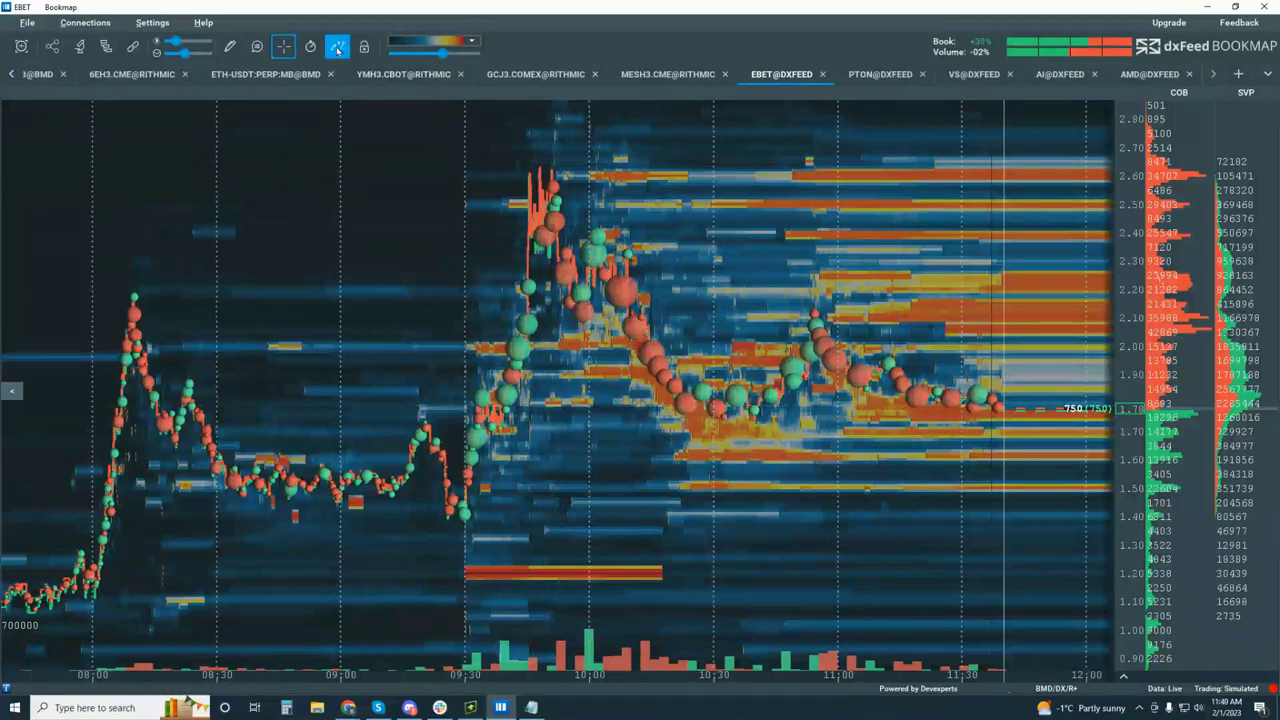
{"action": "left_click", "coordinate": [338, 47]}
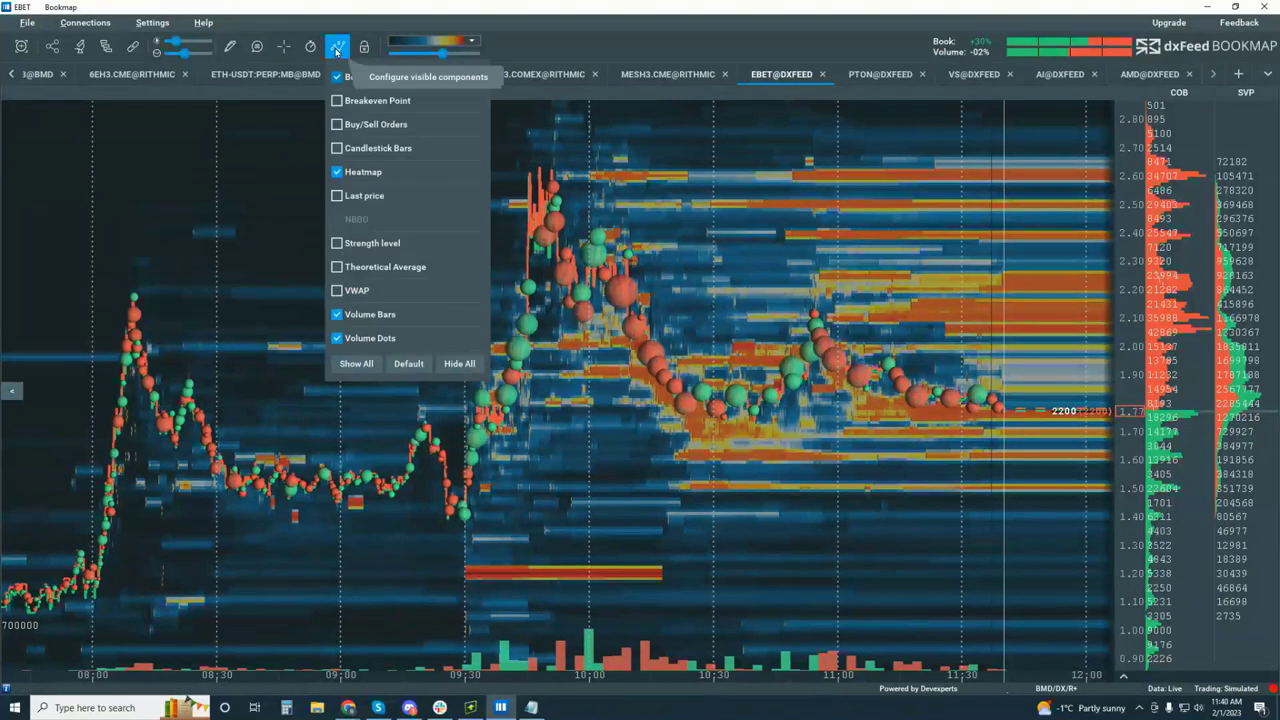
{"action": "left_click", "coordinate": [348, 150]}
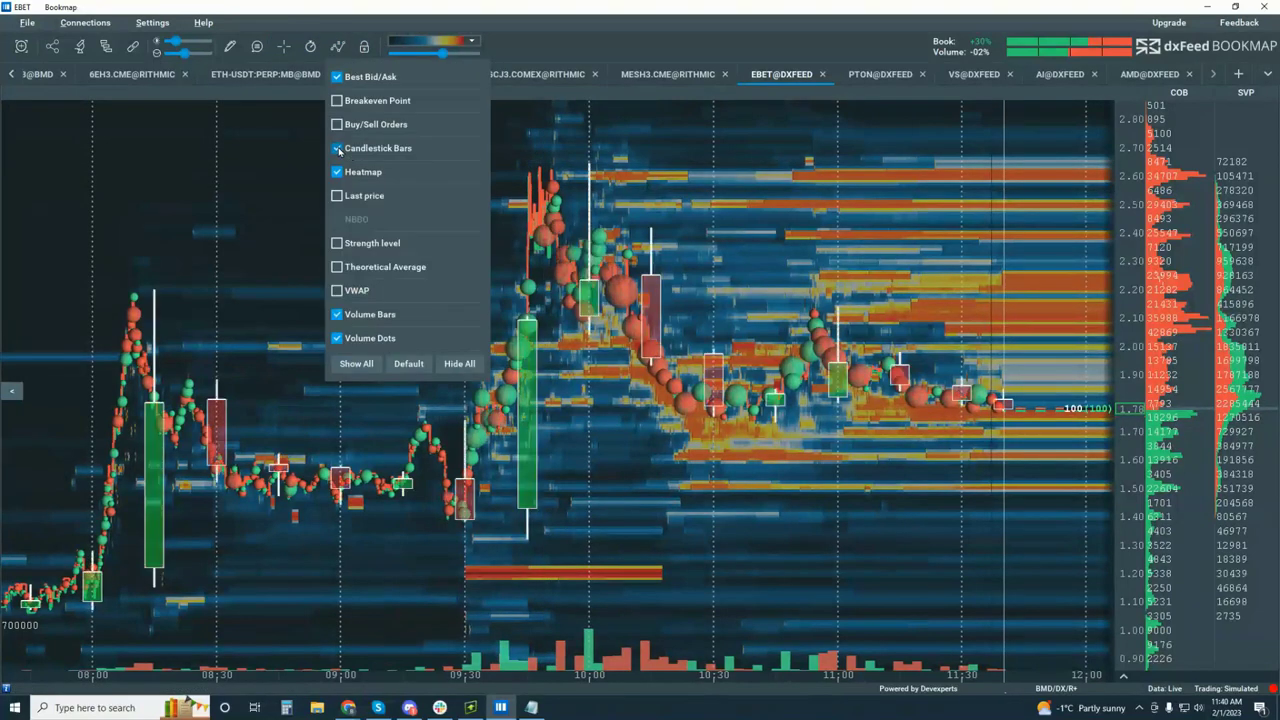
{"action": "left_click", "coordinate": [337, 77]}
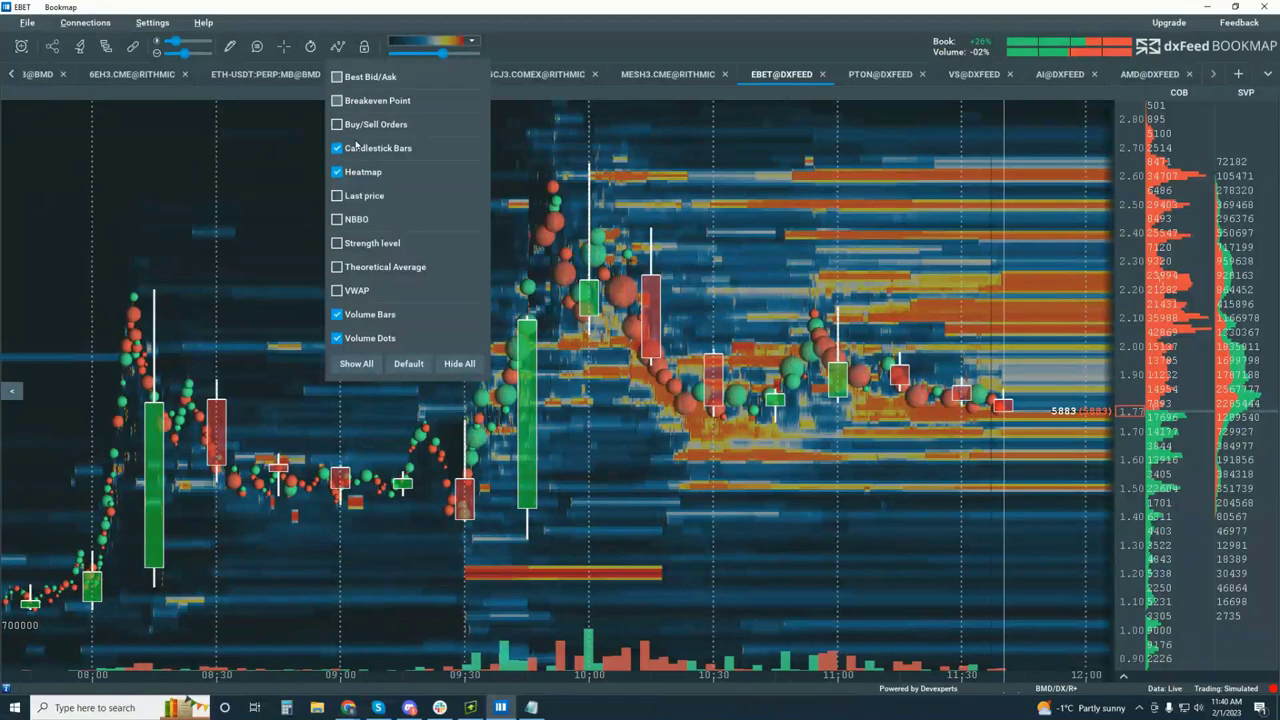
{"action": "left_click", "coordinate": [338, 339]}
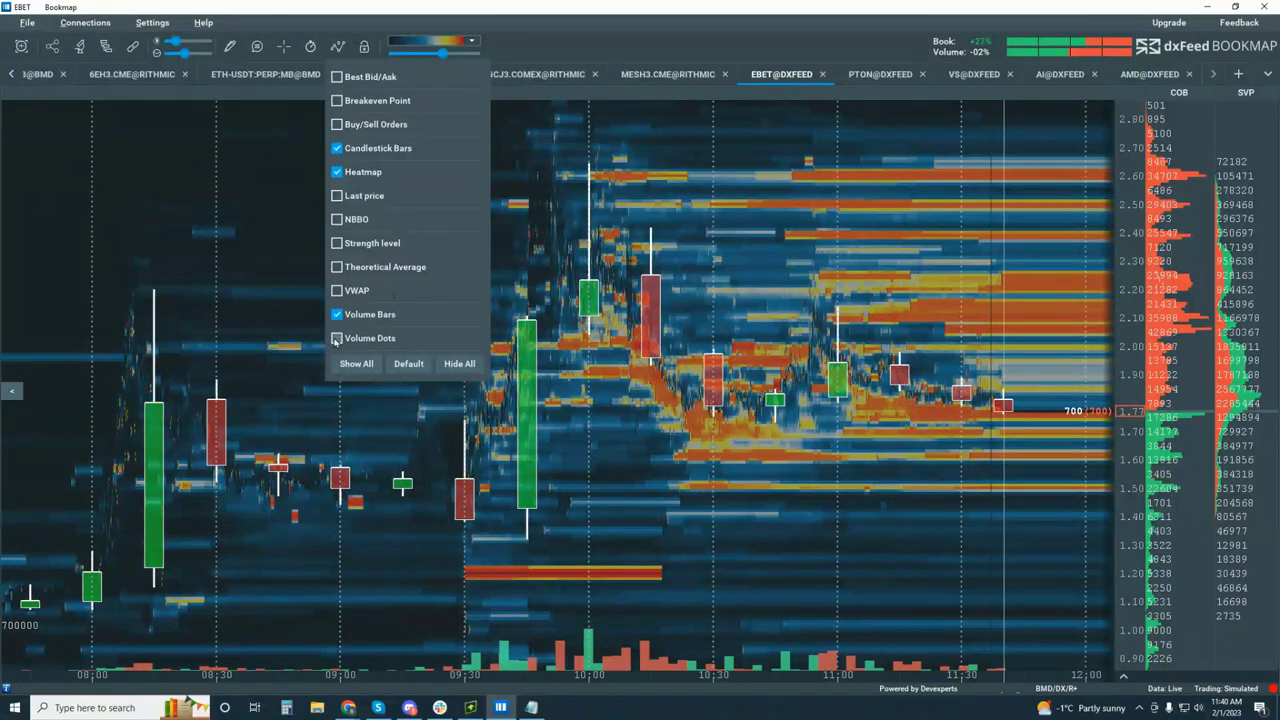
{"action": "left_click", "coordinate": [337, 172]}
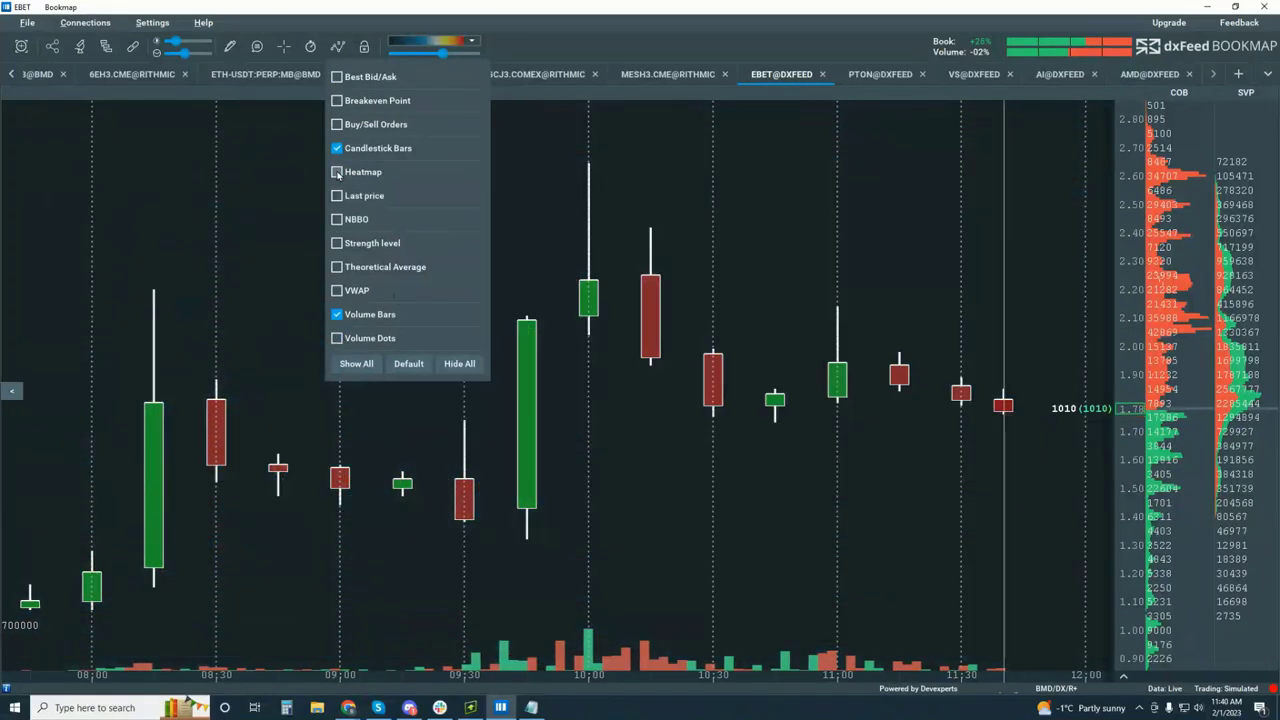
{"action": "left_click", "coordinate": [690, 345]}
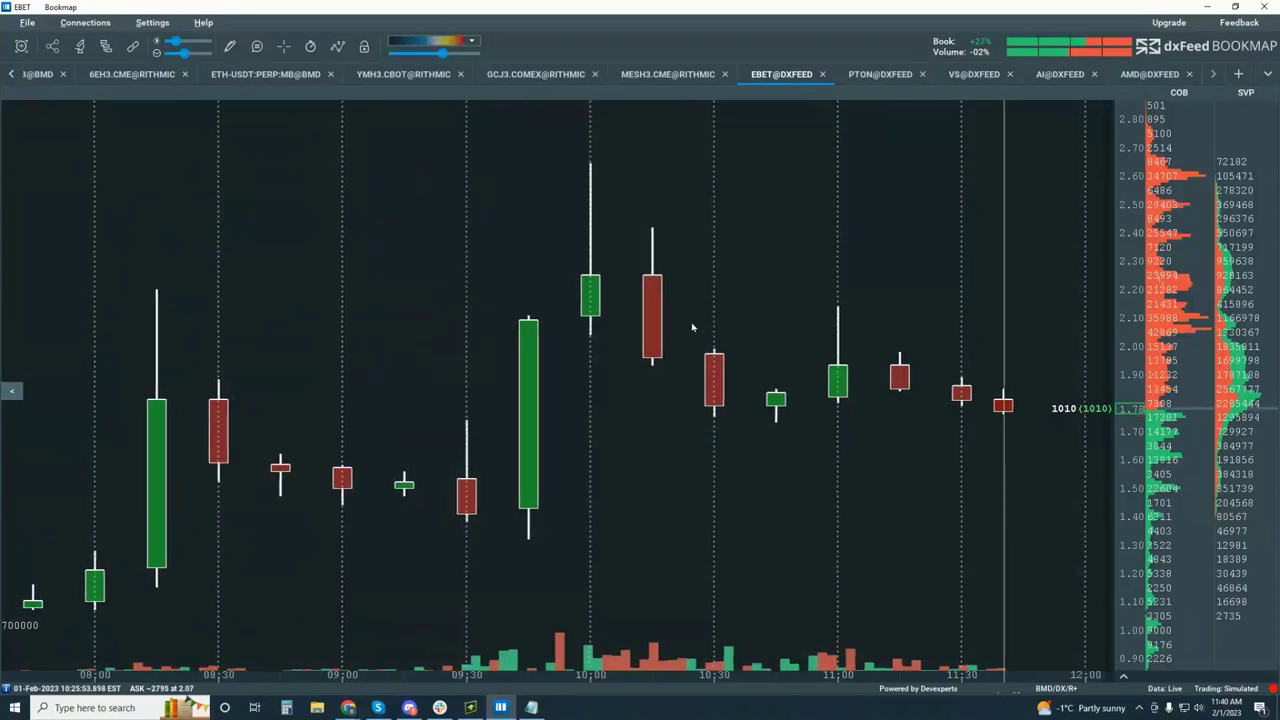
Set the Candlesticks study interval to 5 min.
{"action": "right_click", "coordinate": [651, 307]}
{"action": "left_click", "coordinate": [680, 318]}
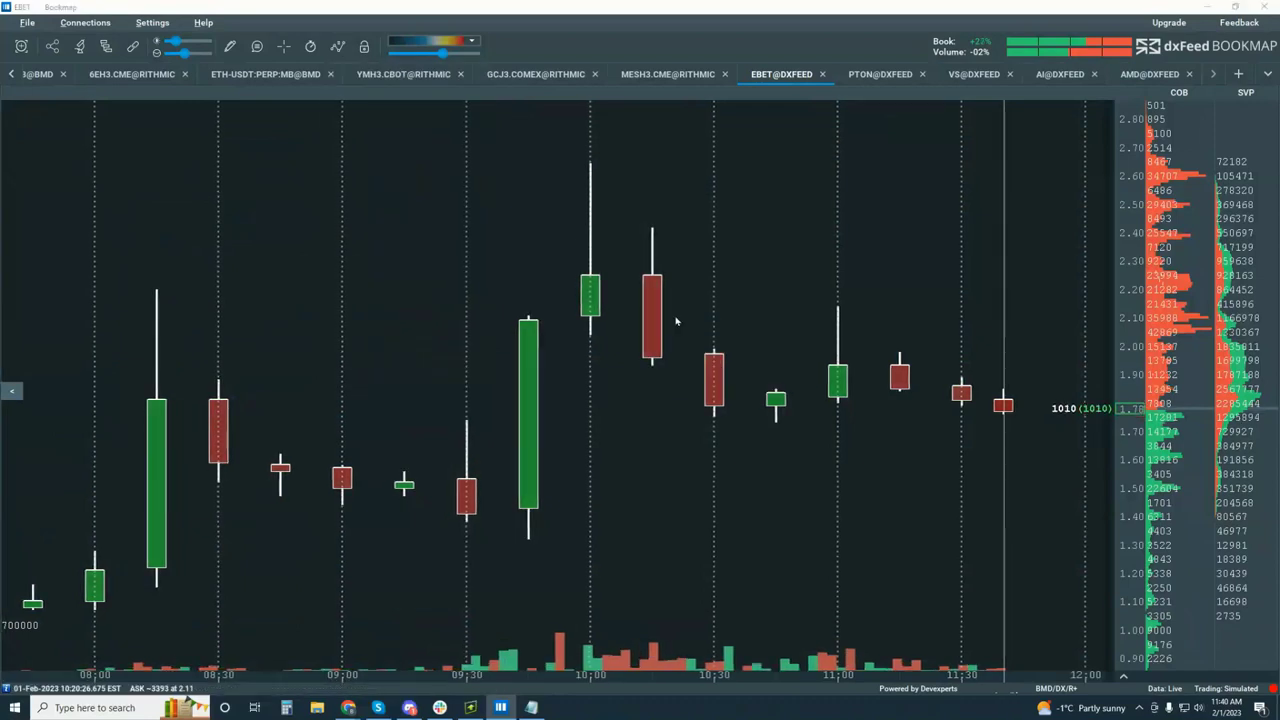
{"action": "left_click", "coordinate": [396, 152]}
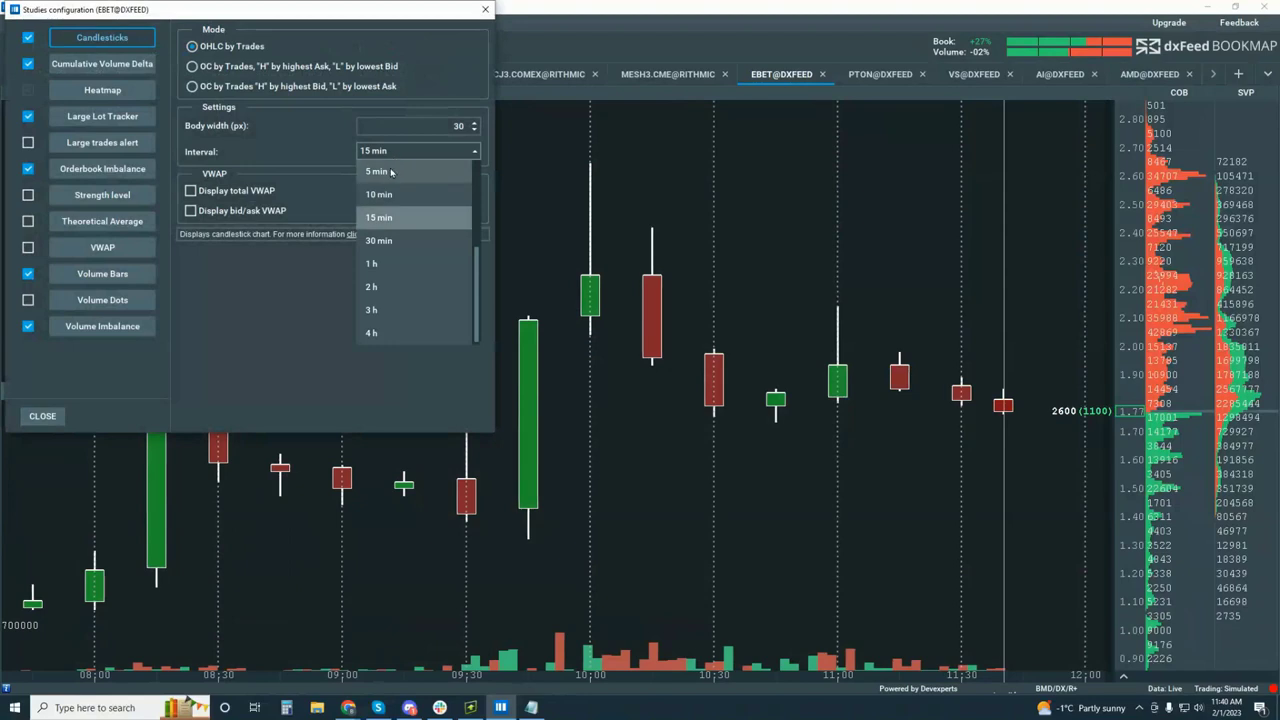
{"action": "left_click", "coordinate": [395, 176]}
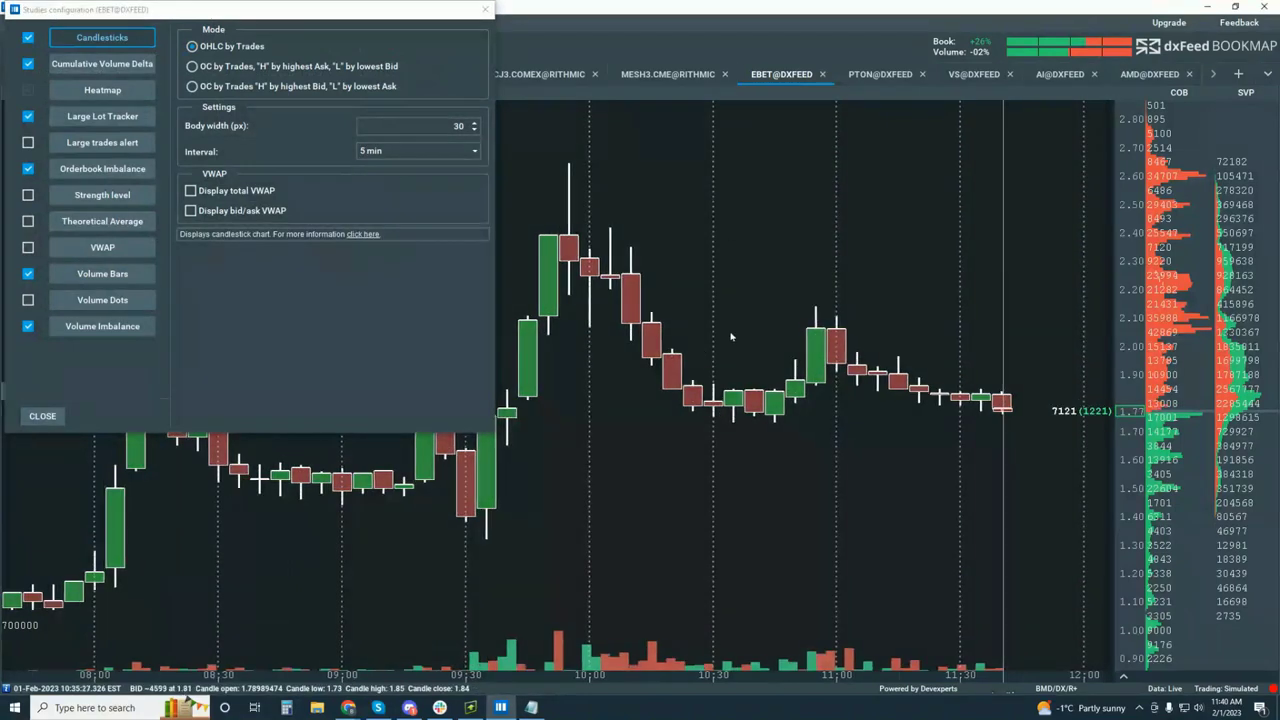
{"action": "left_click", "coordinate": [485, 11]}
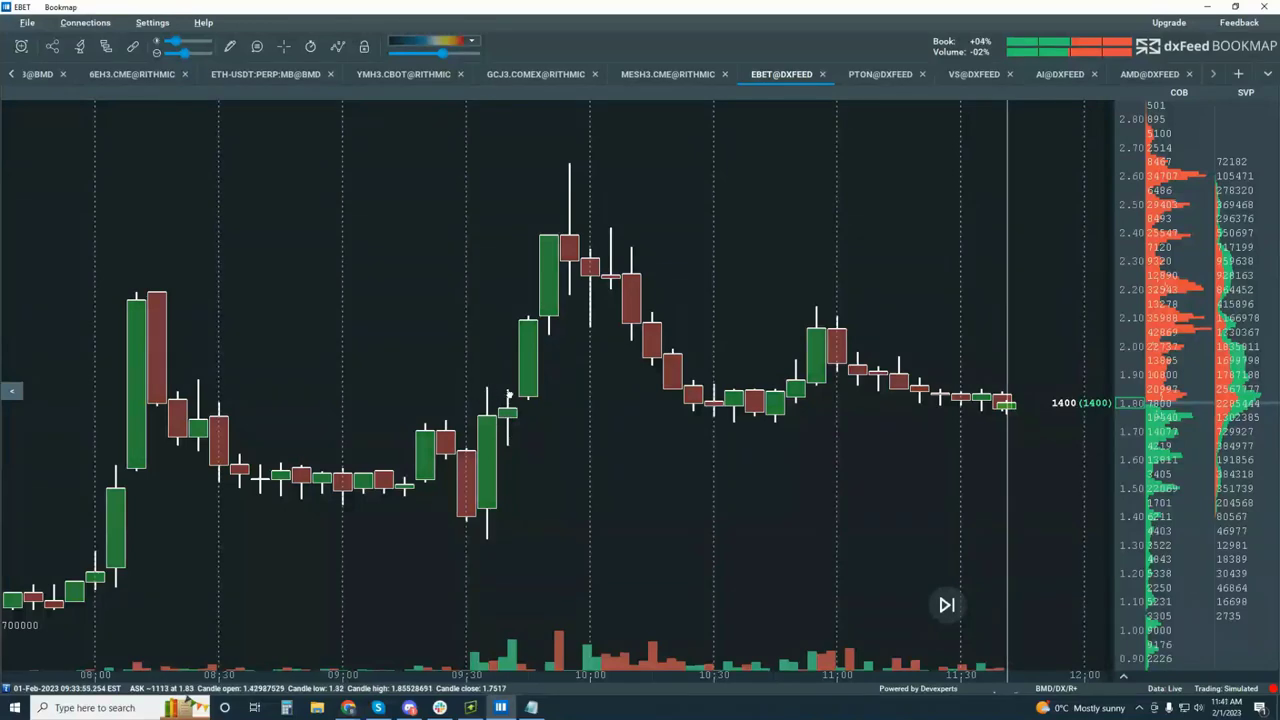
Turn Best Bid/Ask back on and pan the chart to earlier times.
{"action": "scroll", "coordinate": [509, 395], "scroll_direction": "up", "scroll_amount": 5}
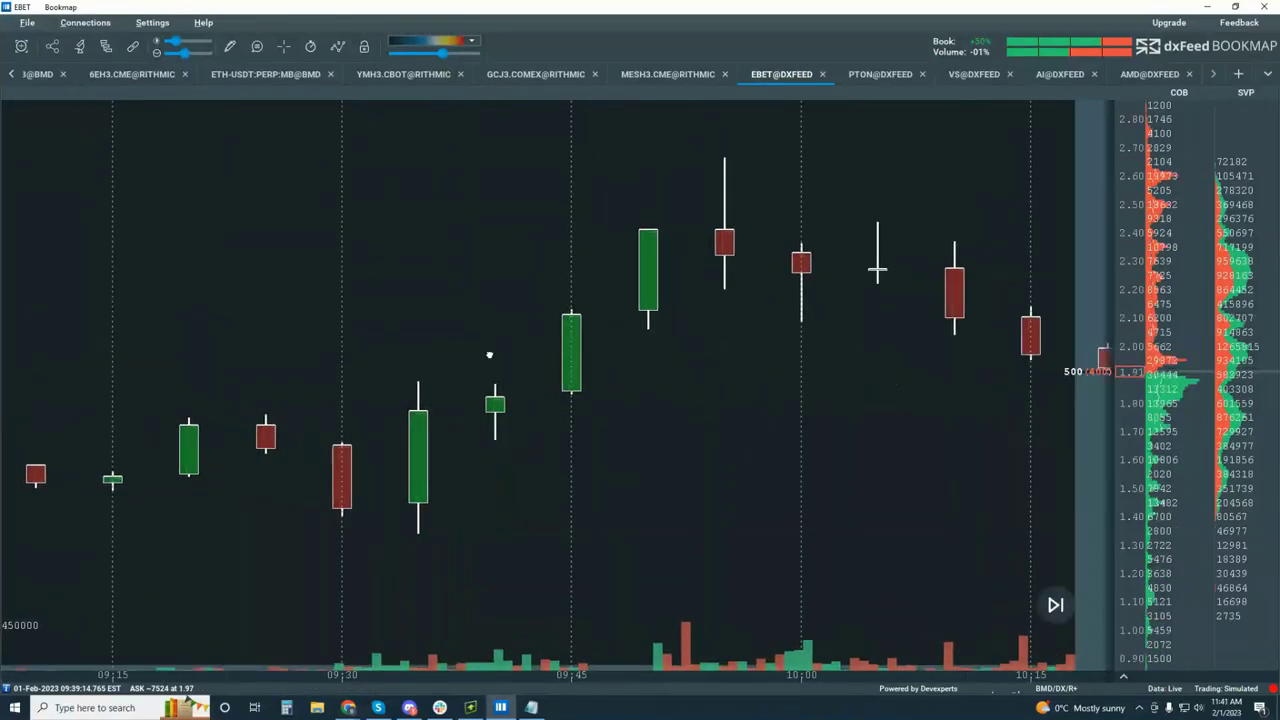
{"action": "scroll", "coordinate": [569, 380], "scroll_direction": "down", "scroll_amount": 2}
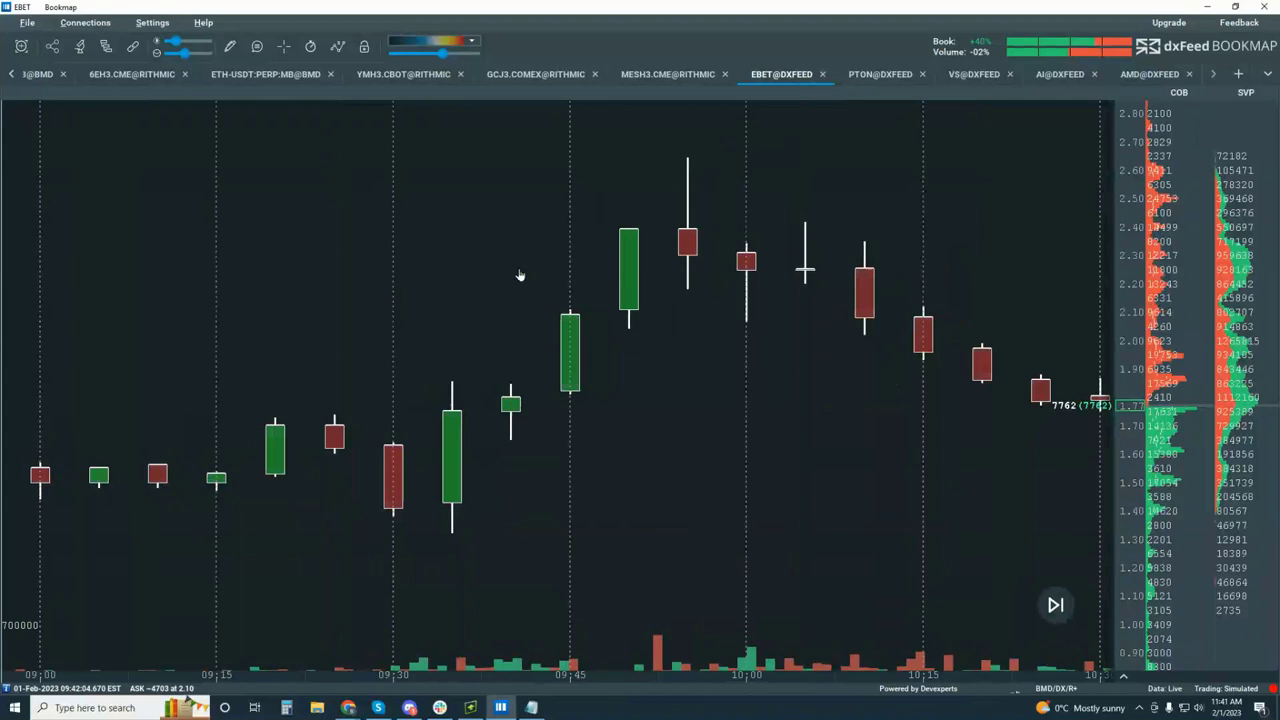
{"action": "left_click", "coordinate": [338, 47]}
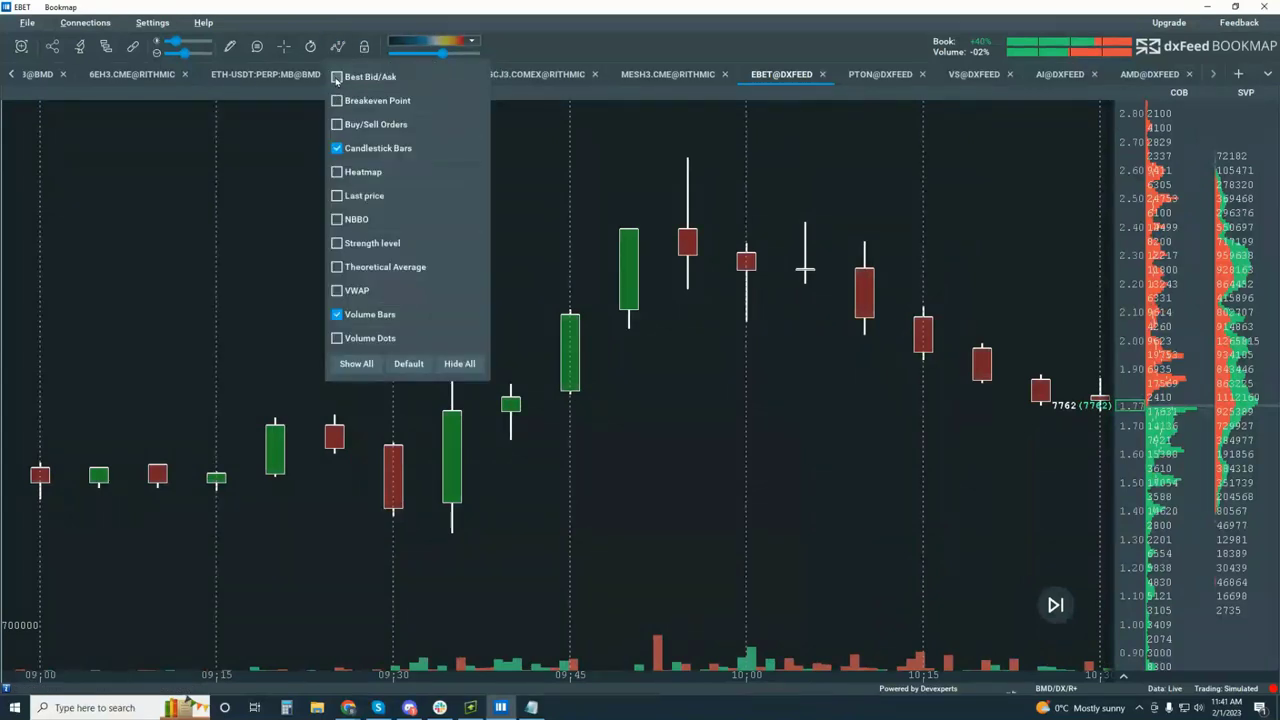
{"action": "left_click", "coordinate": [337, 77]}
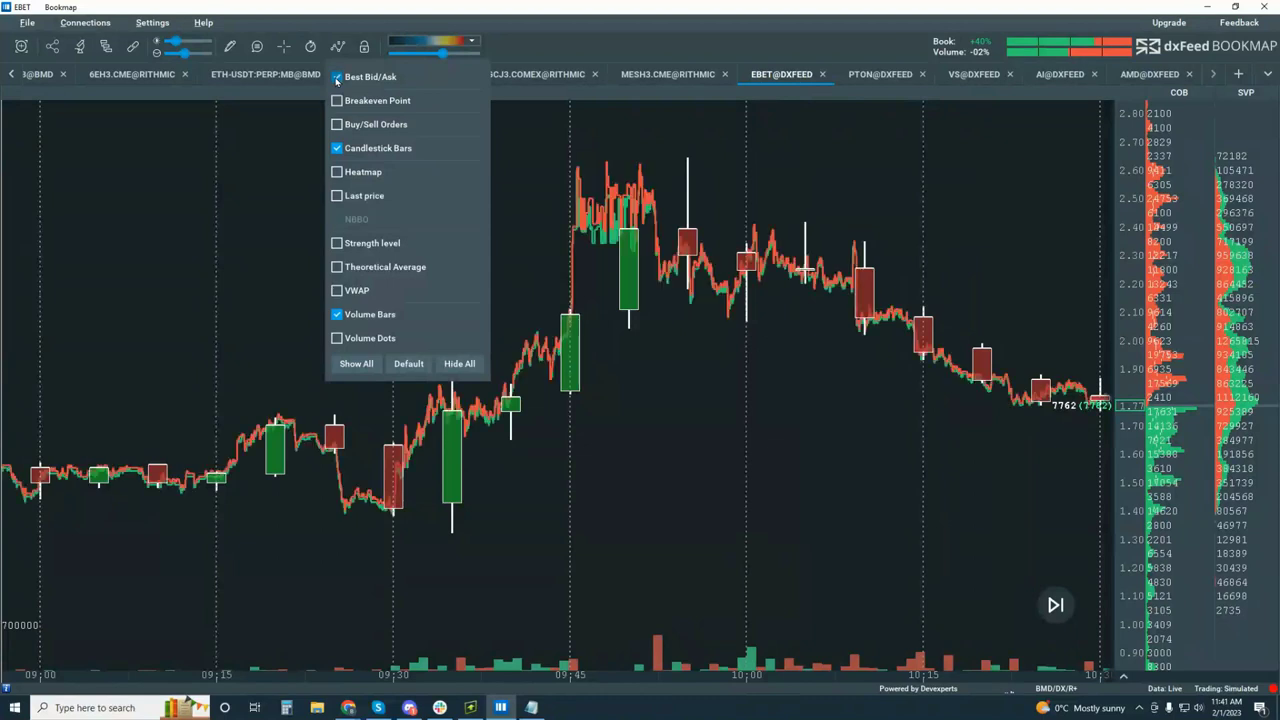
{"action": "left_click", "coordinate": [534, 431]}
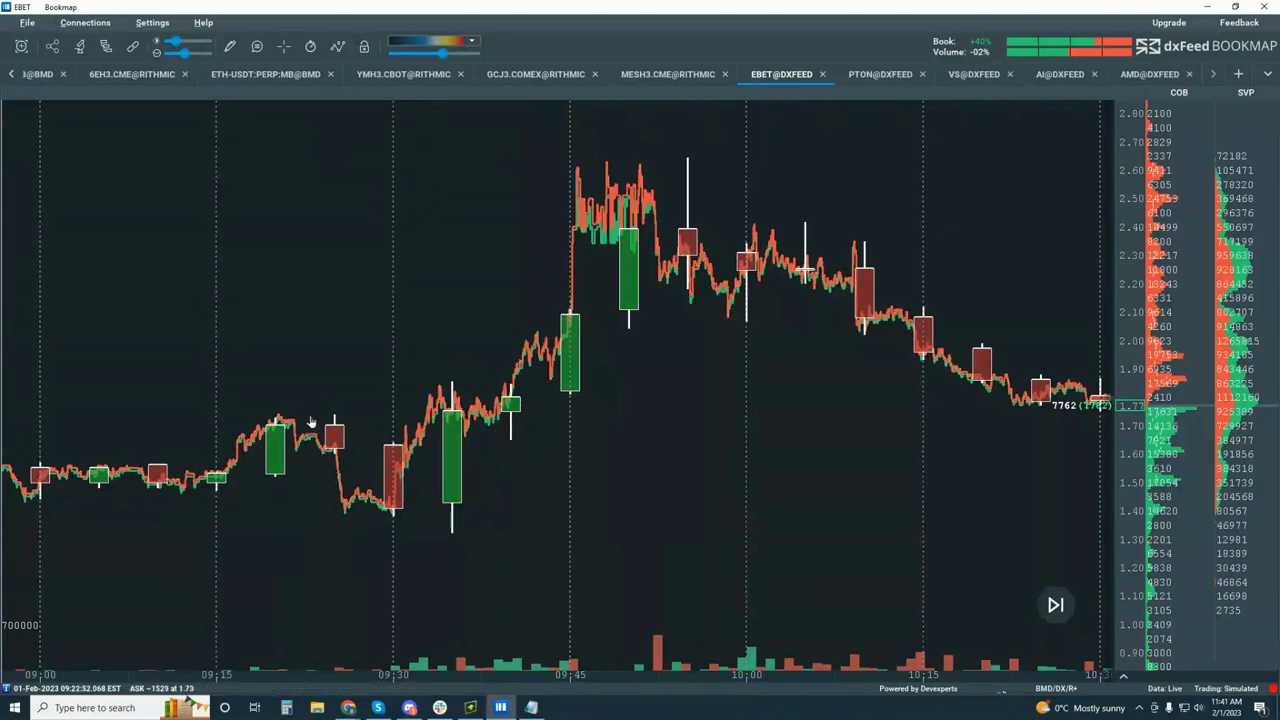
{"action": "left_click_drag", "start_coordinate": [314, 343], "coordinate": [560, 352]}
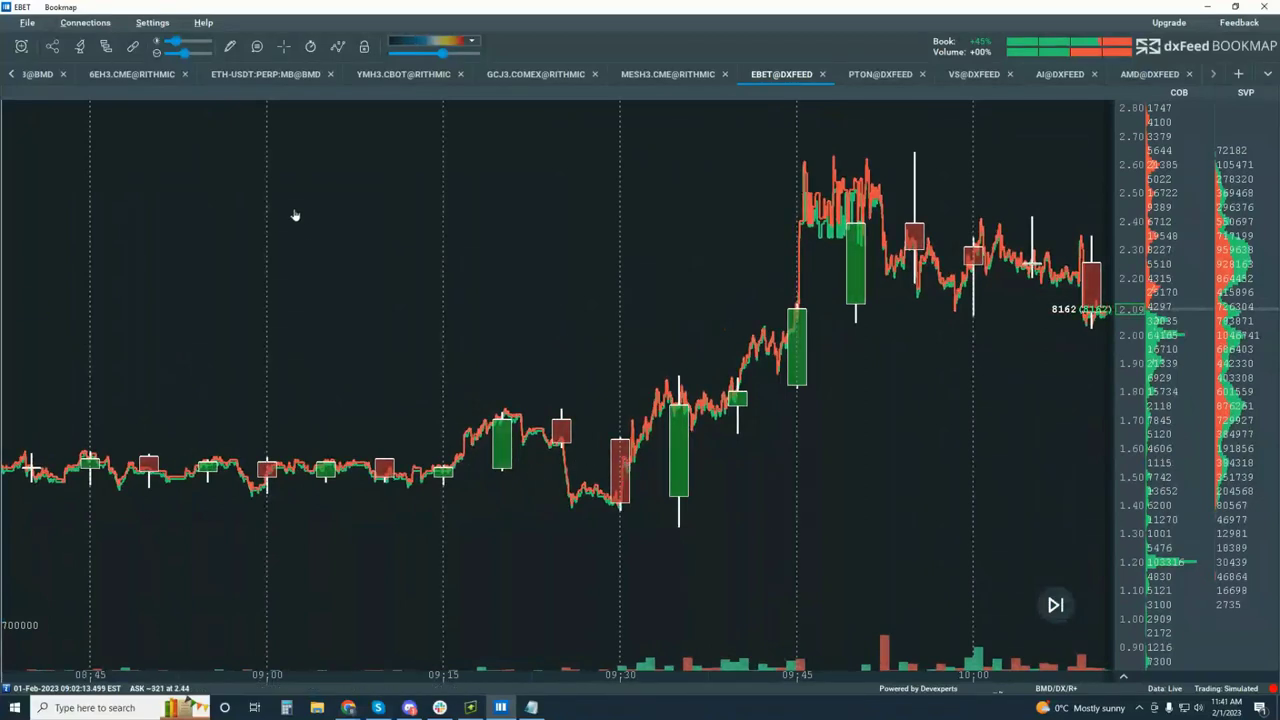
Draw three rectangles boxing the stepped 09:15–09:45 ranges from 1.40 up to 2.02, then exit drawing.
{"action": "left_click", "coordinate": [230, 46]}
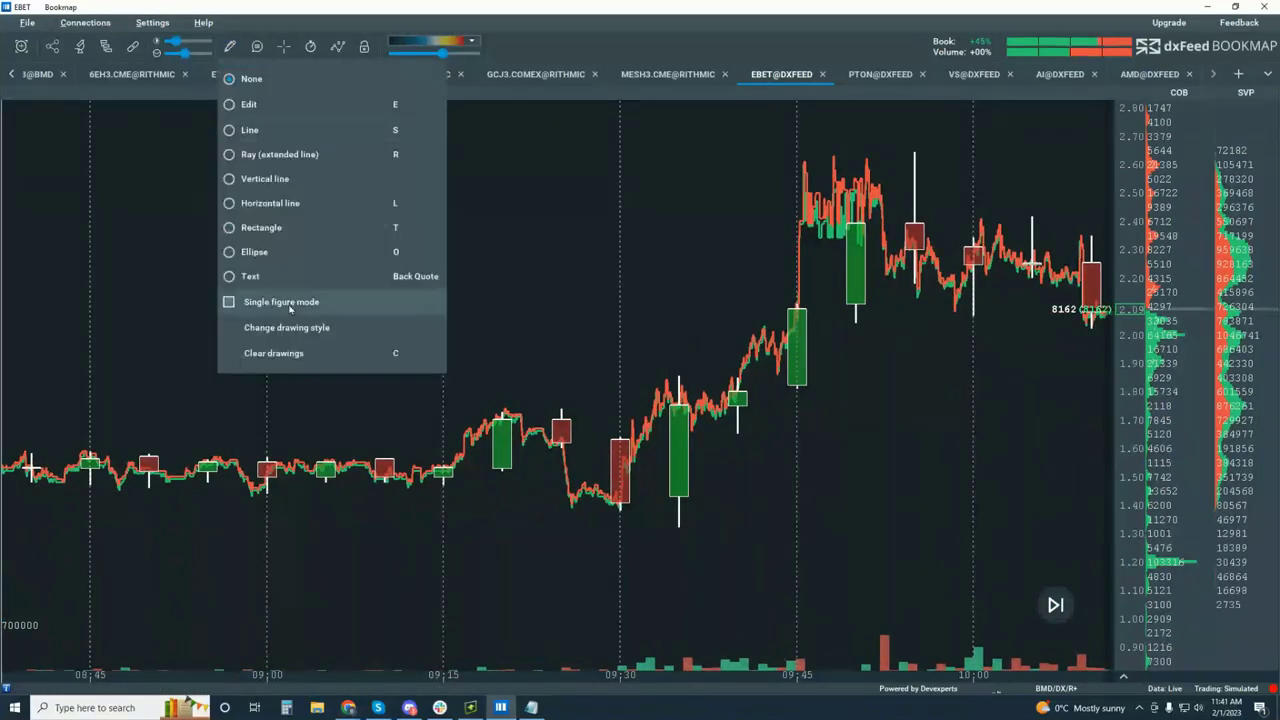
{"action": "left_click", "coordinate": [294, 229]}
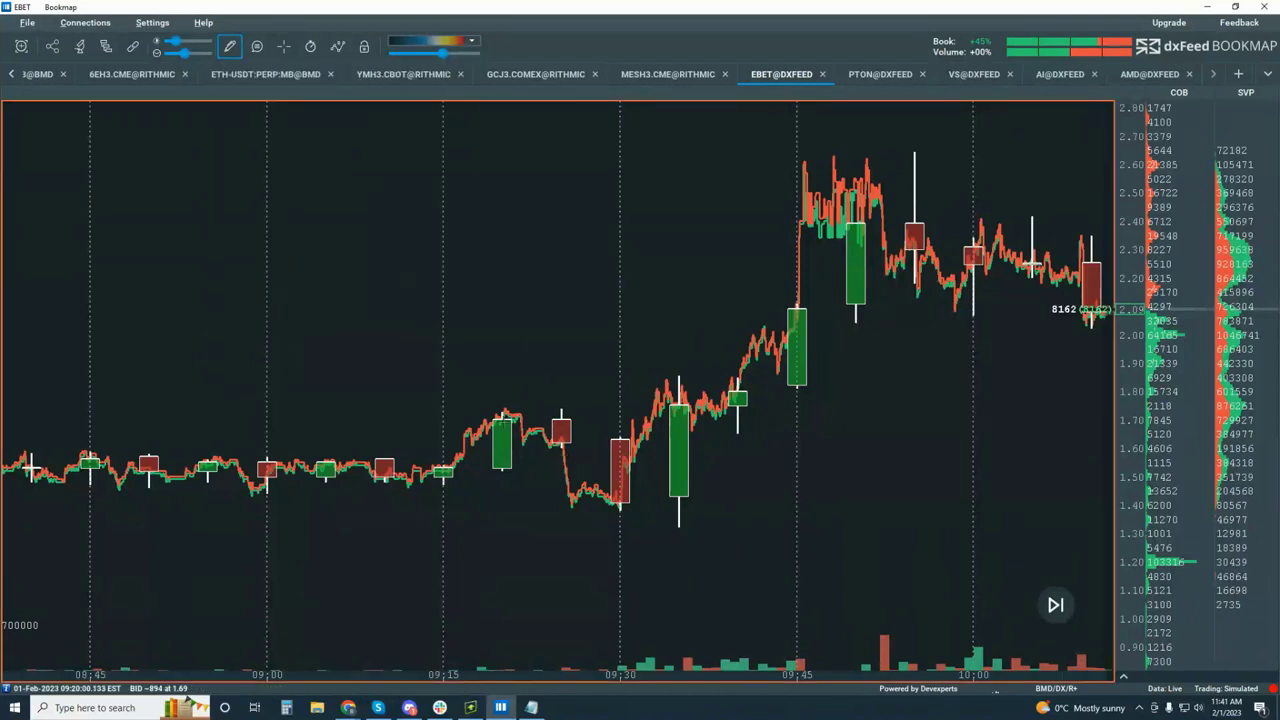
{"action": "mouse_move", "coordinate": [440, 420]}
{"action": "left_mouse_down"}
{"action": "mouse_move", "coordinate": [688, 503]}
{"action": "mouse_move", "coordinate": [680, 510]}
{"action": "left_mouse_up"}
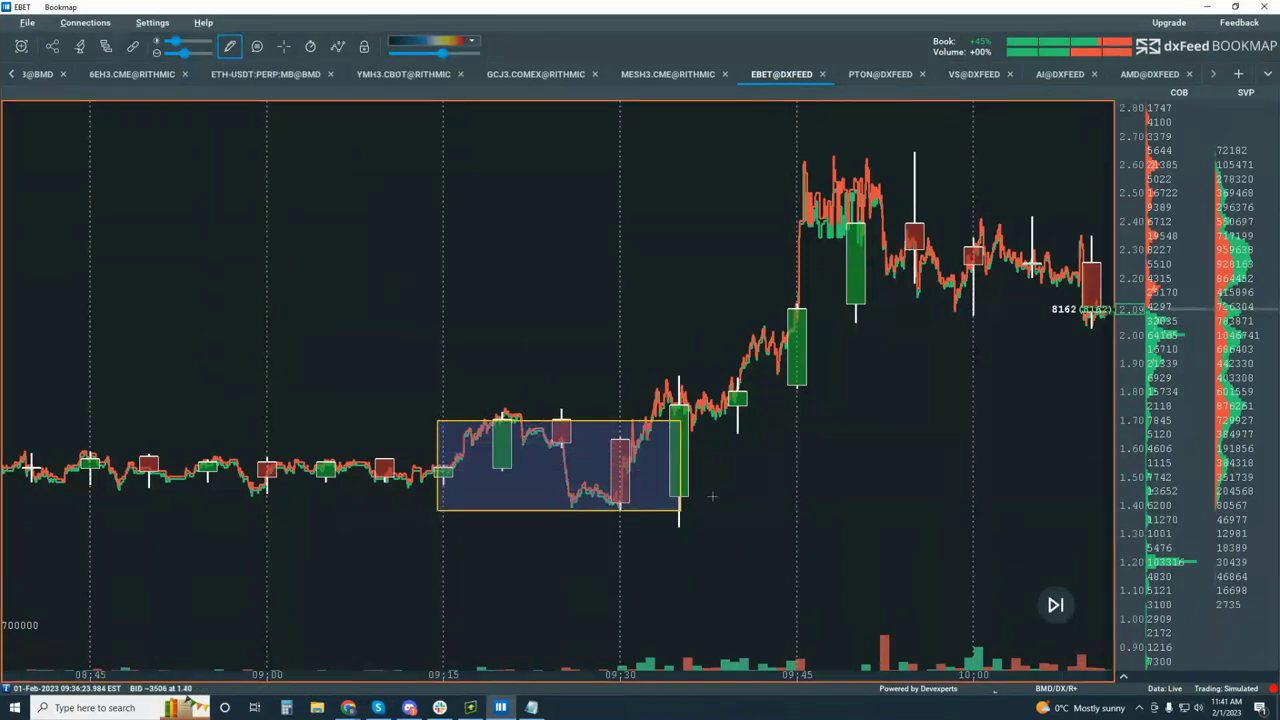
{"action": "left_click_drag", "start_coordinate": [650, 381], "coordinate": [740, 420]}
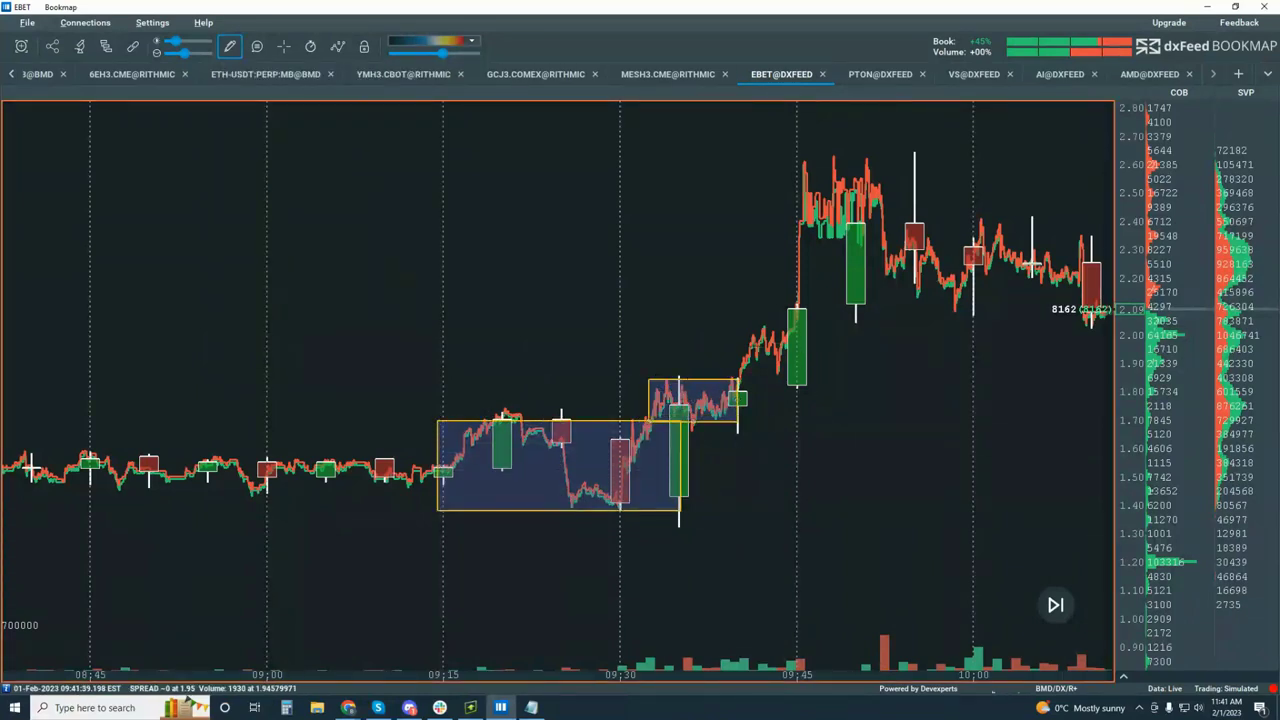
{"action": "left_click_drag", "start_coordinate": [727, 333], "coordinate": [810, 388]}
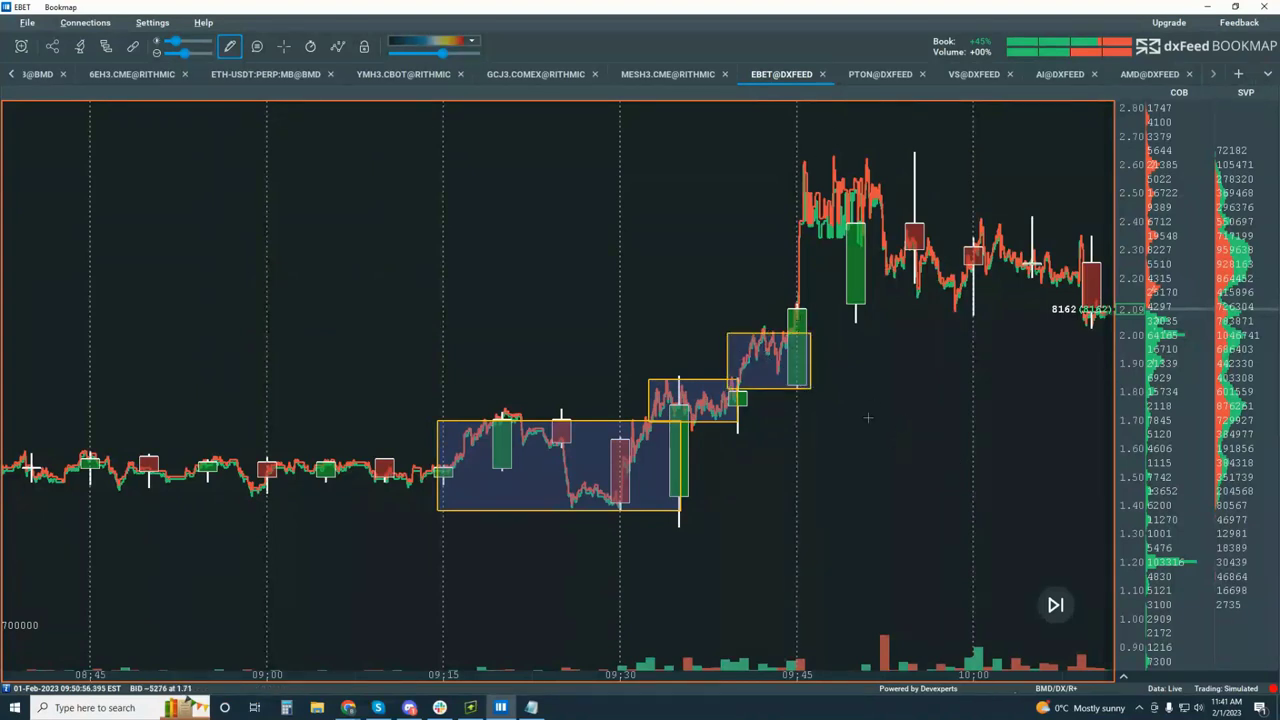
{"action": "key", "text": "Escape"}
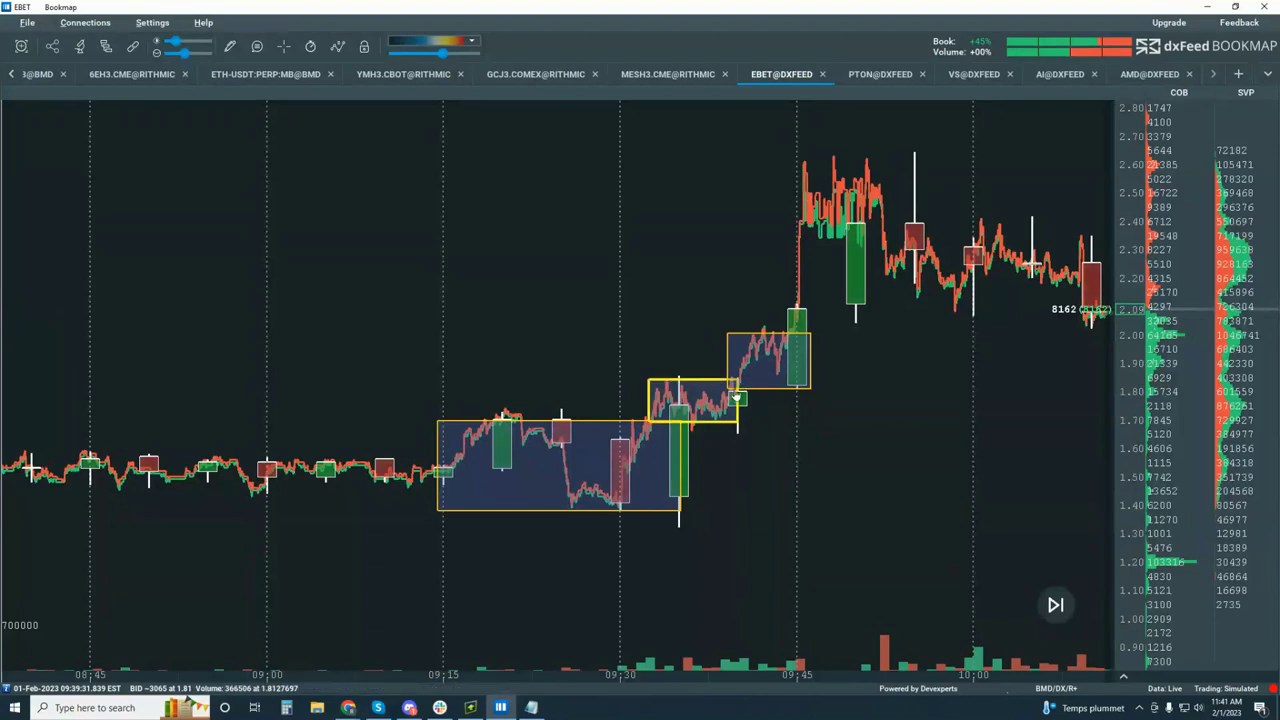
Enable Volume Dots and then Heatmap in the chart elements list.
{"action": "left_click", "coordinate": [337, 46]}
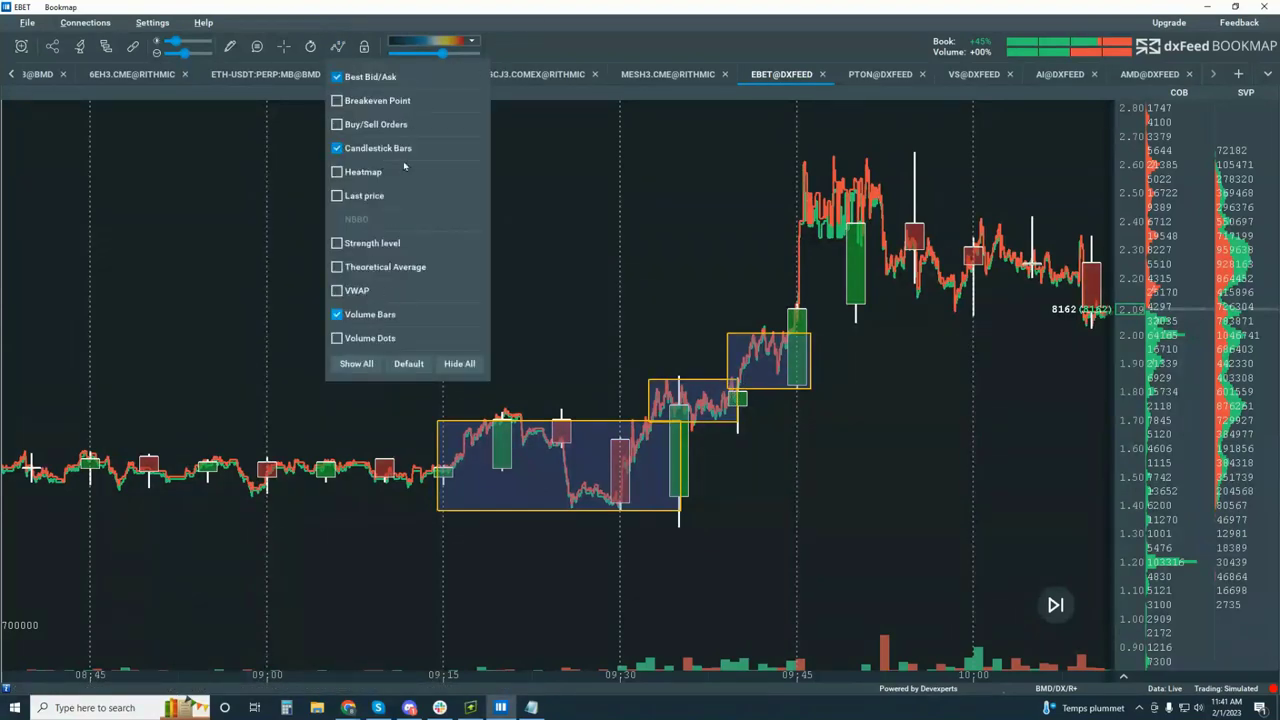
{"action": "left_click", "coordinate": [337, 338]}
{"action": "left_click", "coordinate": [763, 515]}
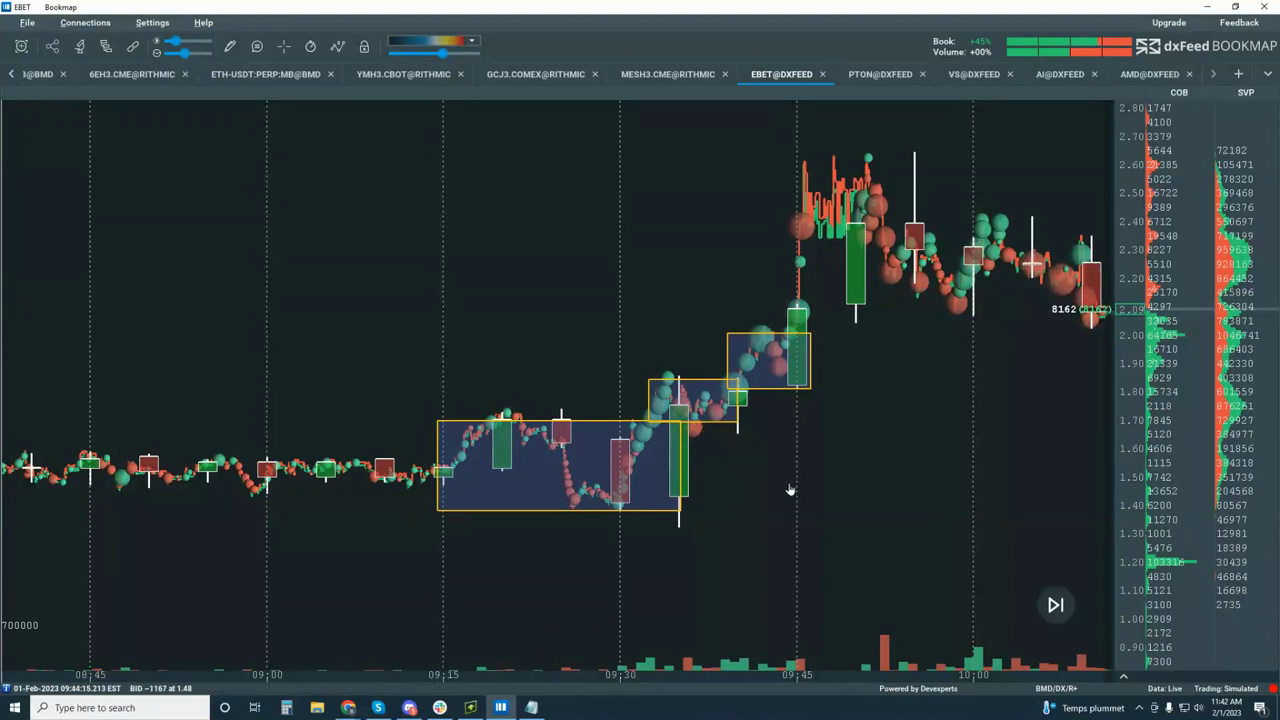
{"action": "left_click", "coordinate": [338, 47]}
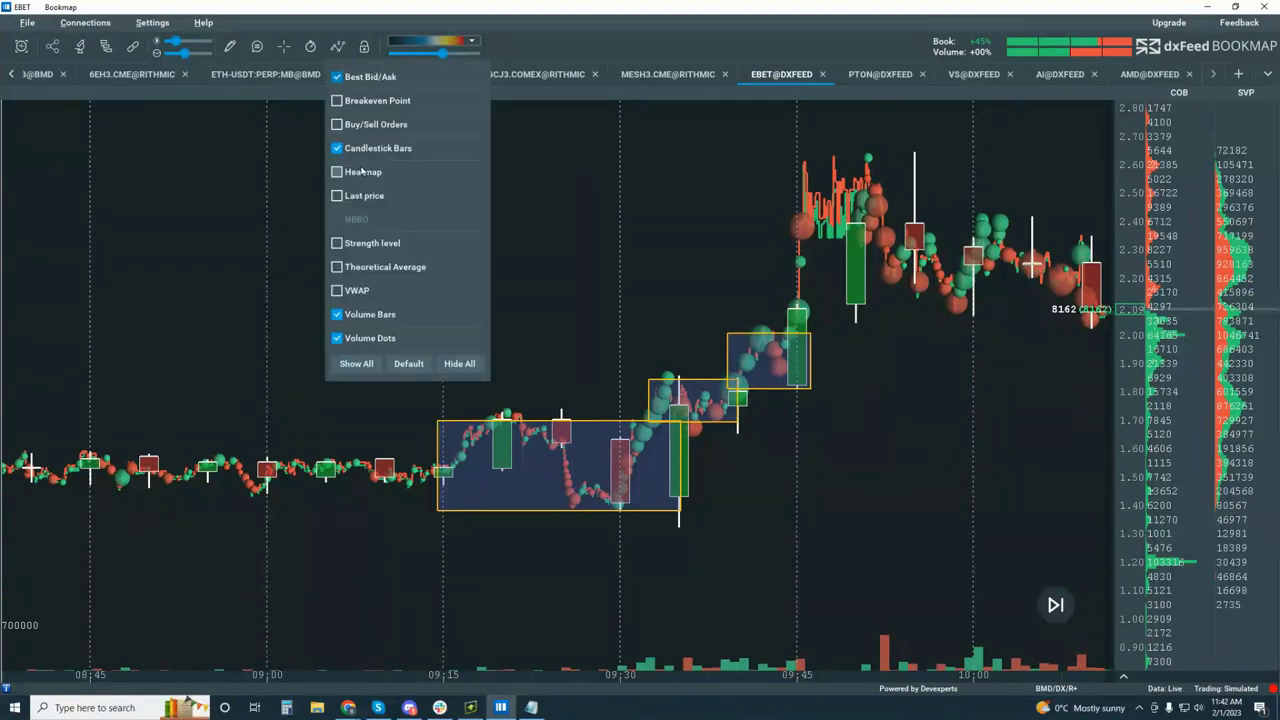
{"action": "left_click", "coordinate": [337, 172]}
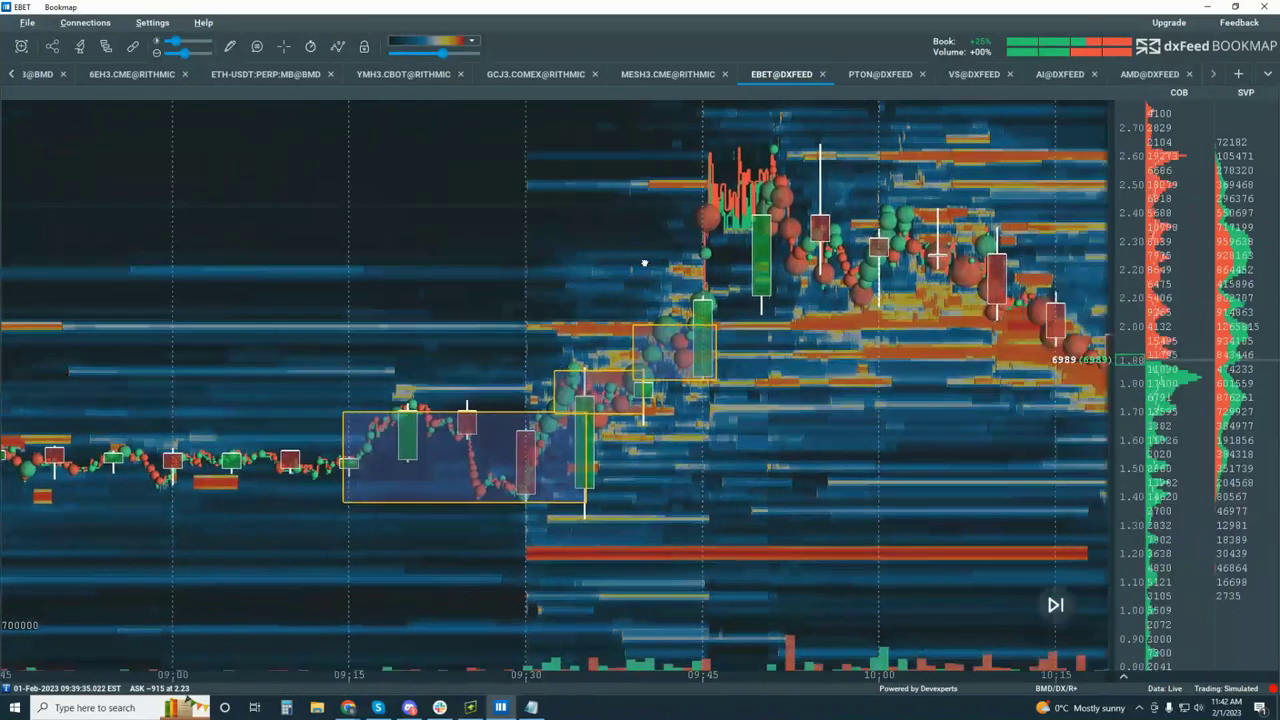
Drag the COB divider left to widen the order book, then jump to live price near 1.81.
{"action": "scroll", "coordinate": [1124, 378], "scroll_direction": "up", "scroll_amount": 2}
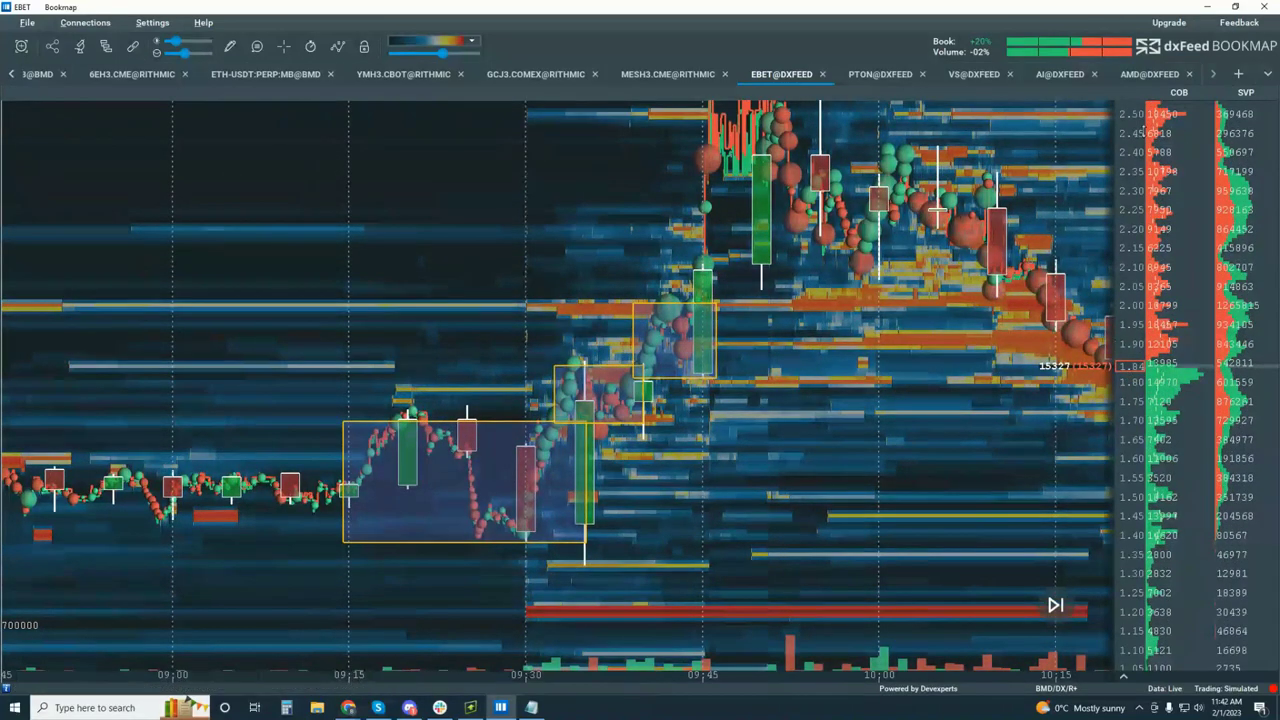
{"action": "left_click_drag", "start_coordinate": [1149, 96], "coordinate": [1110, 92]}
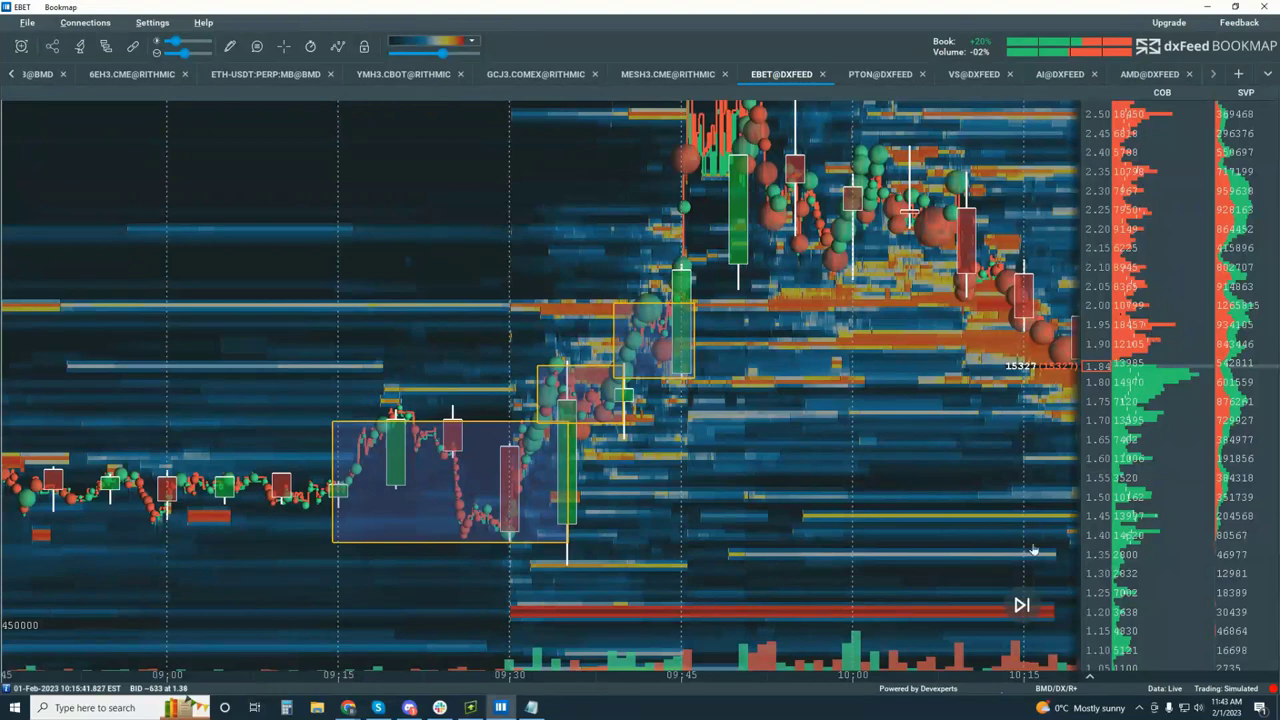
{"action": "left_click", "coordinate": [1021, 605]}
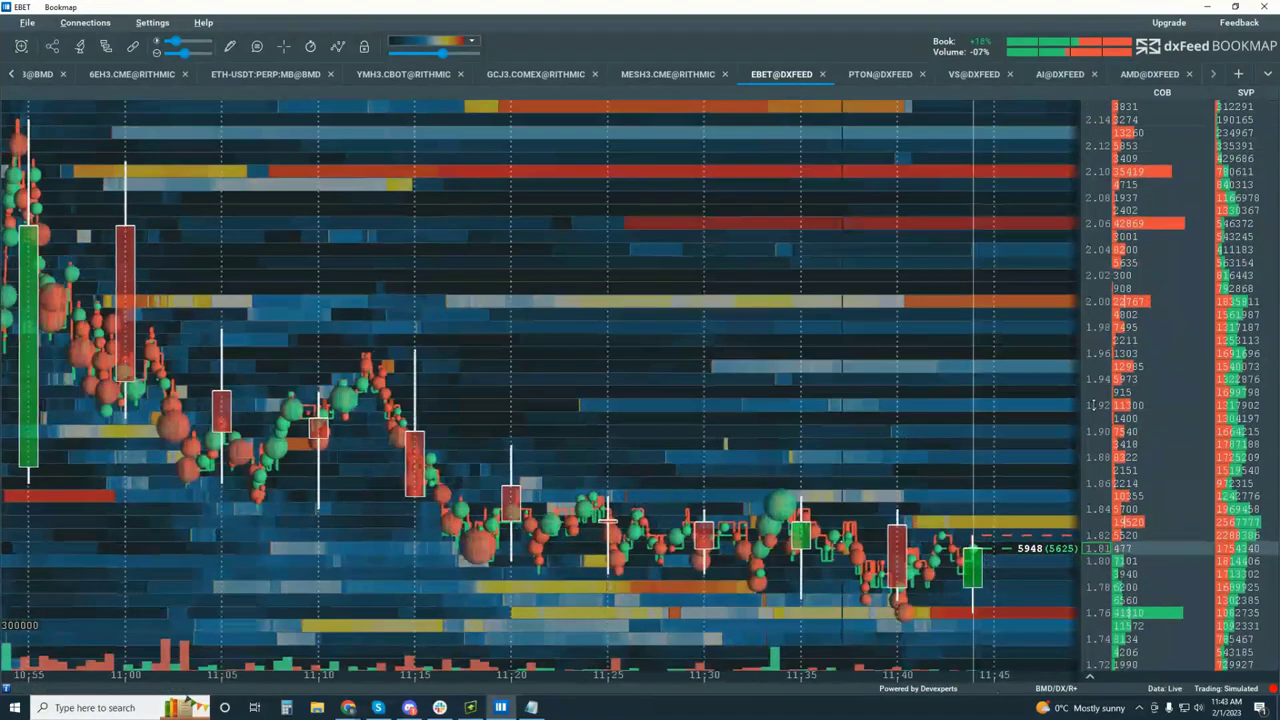
{"action": "scroll", "coordinate": [1100, 400], "scroll_direction": "down", "scroll_amount": 4}
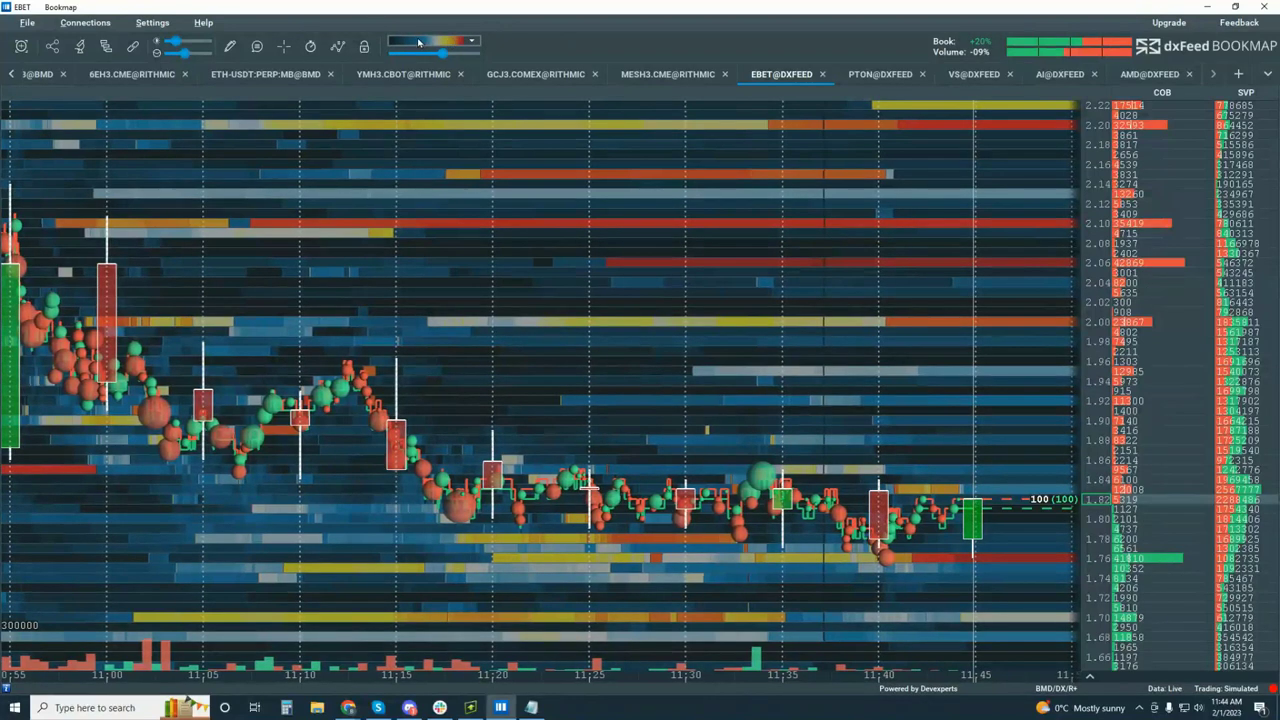
{"action": "left_click_drag", "start_coordinate": [445, 55], "coordinate": [476, 54]}
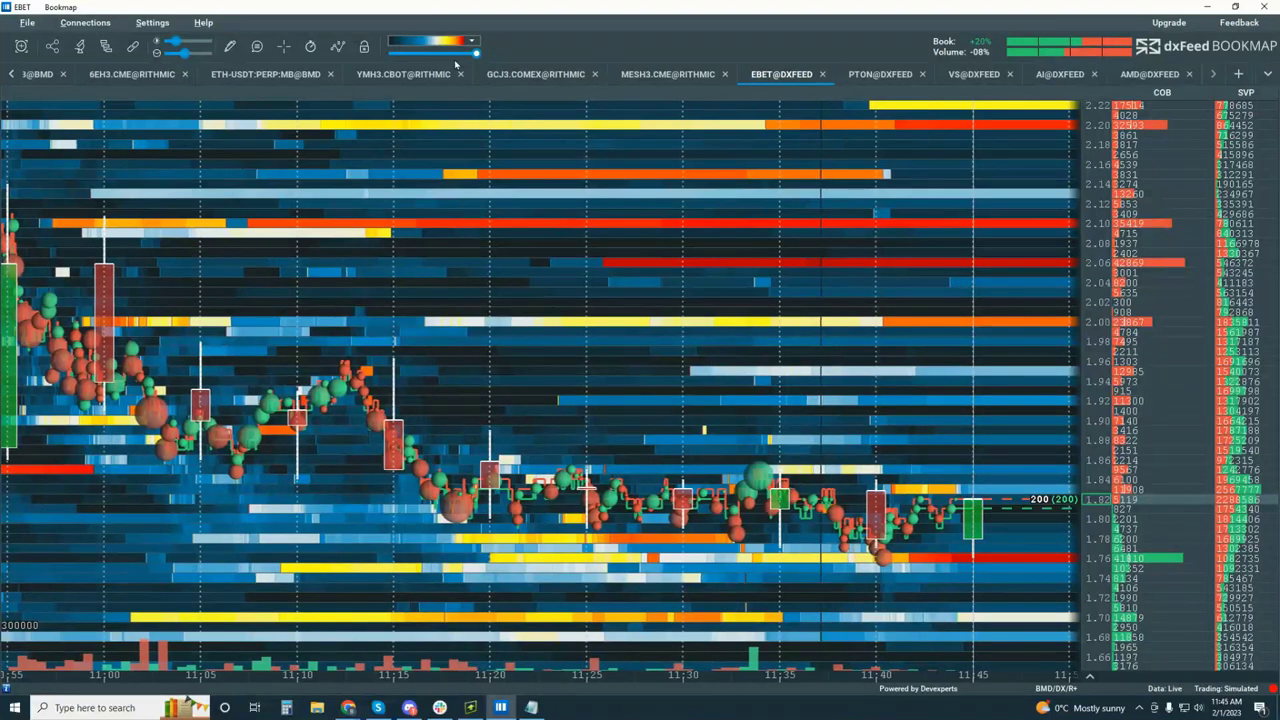
{"action": "left_click_drag", "start_coordinate": [475, 58], "coordinate": [433, 63]}
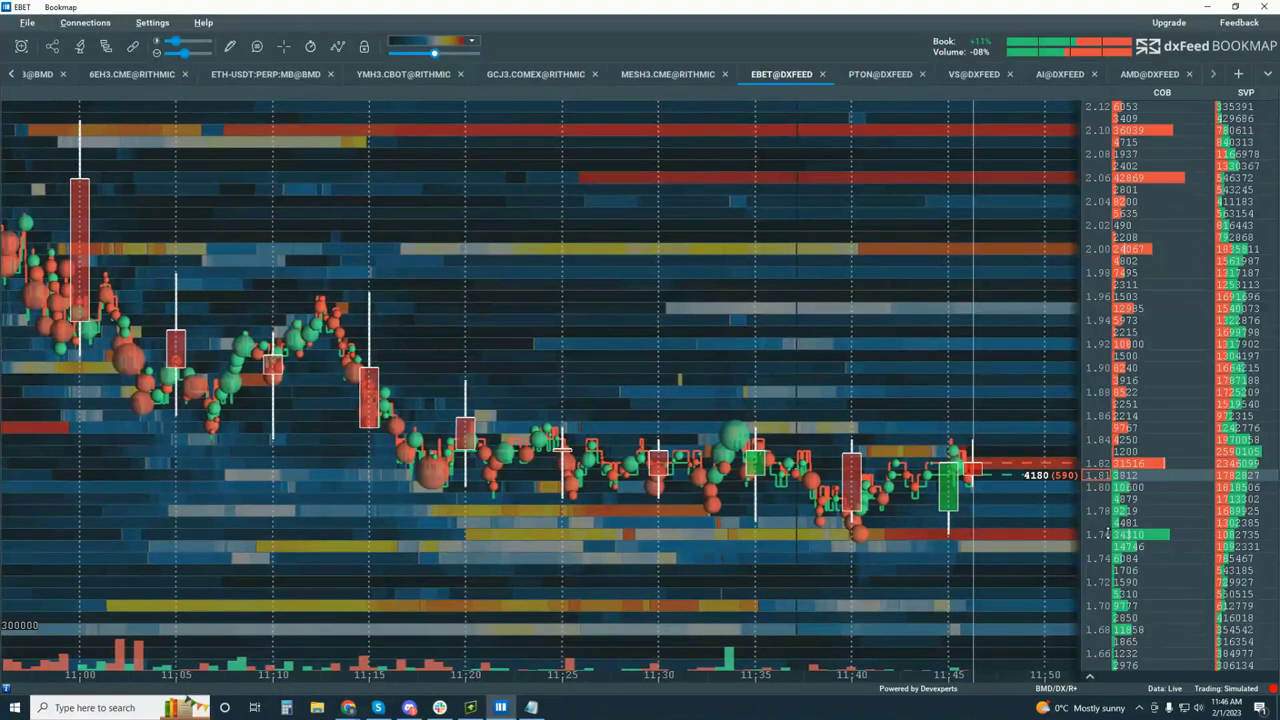
Enable the Show data tooltip so hovering the heatmap reveals order sizes at each price.
{"action": "scroll", "coordinate": [896, 507], "scroll_direction": "up", "scroll_amount": 5}
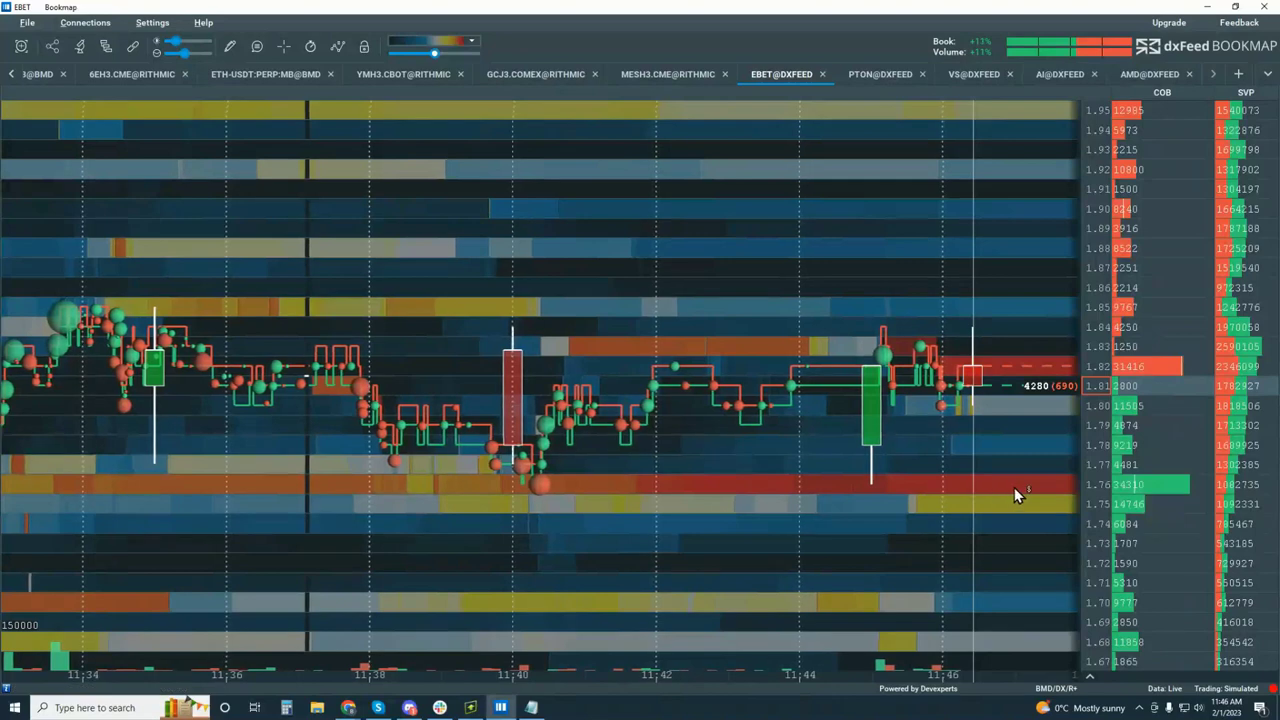
{"action": "left_click", "coordinate": [258, 48]}
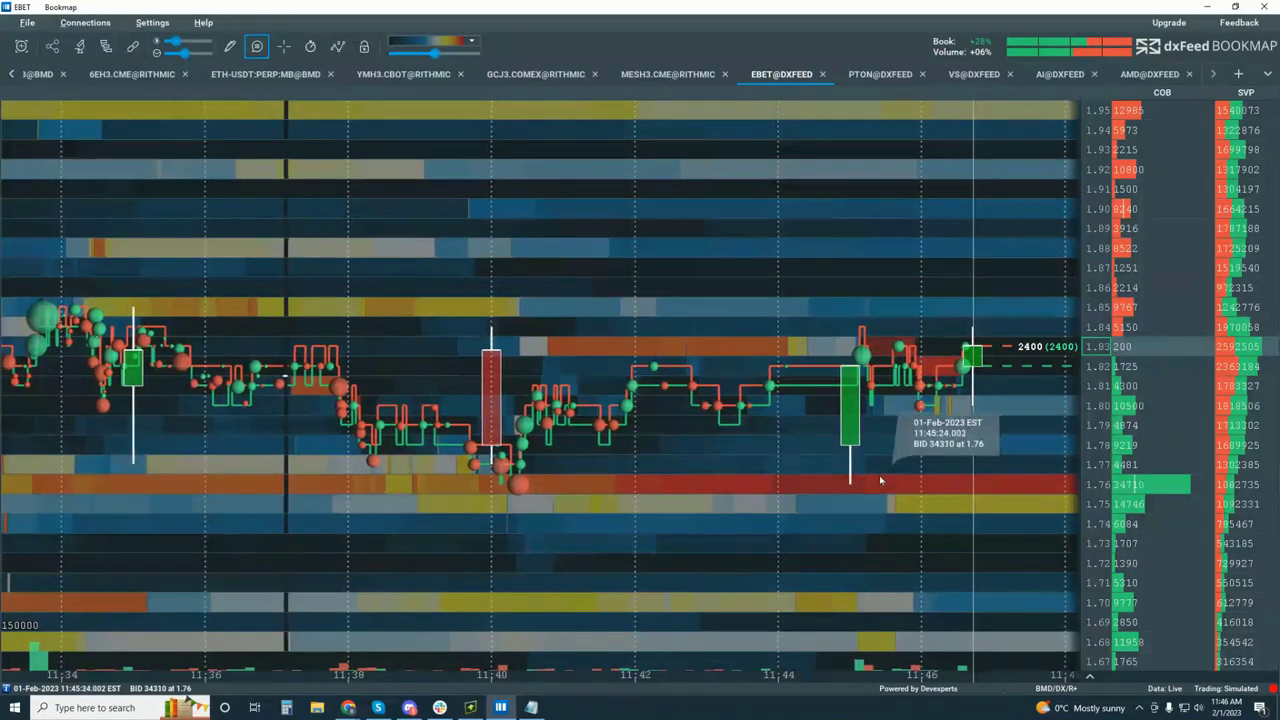
{"action": "scroll", "coordinate": [879, 475], "scroll_direction": "down", "scroll_amount": 3}
{"action": "scroll", "coordinate": [879, 480], "scroll_direction": "down", "scroll_amount": 5}
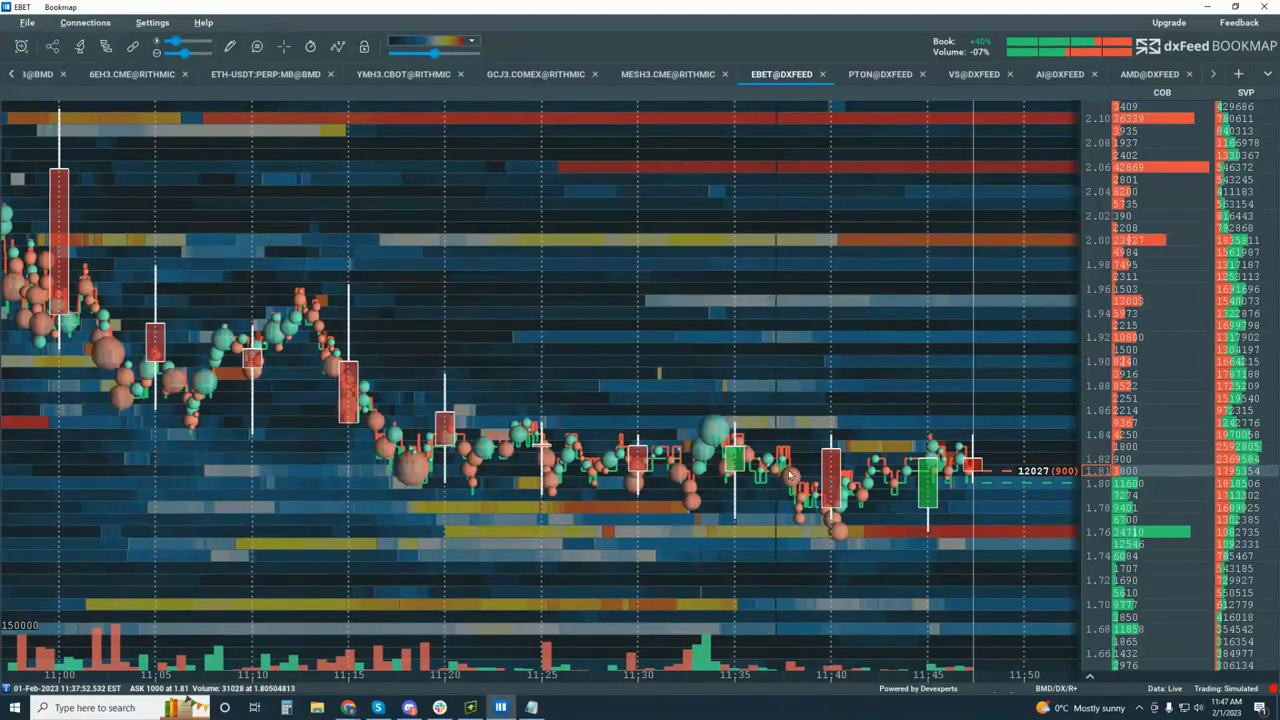
{"action": "scroll", "coordinate": [795, 475], "scroll_direction": "down", "scroll_amount": 2}
{"action": "scroll", "coordinate": [826, 486], "scroll_direction": "up", "scroll_amount": 4}
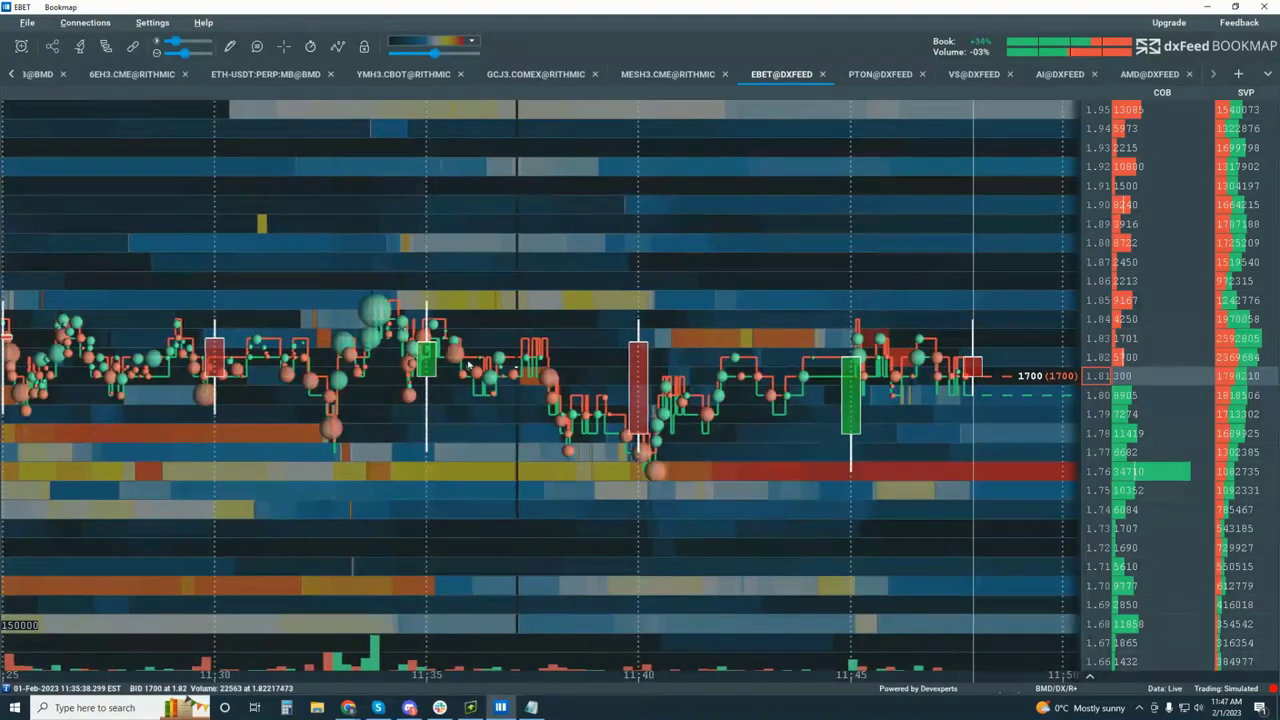
{"action": "scroll", "coordinate": [380, 260], "scroll_direction": "down", "scroll_amount": 5}
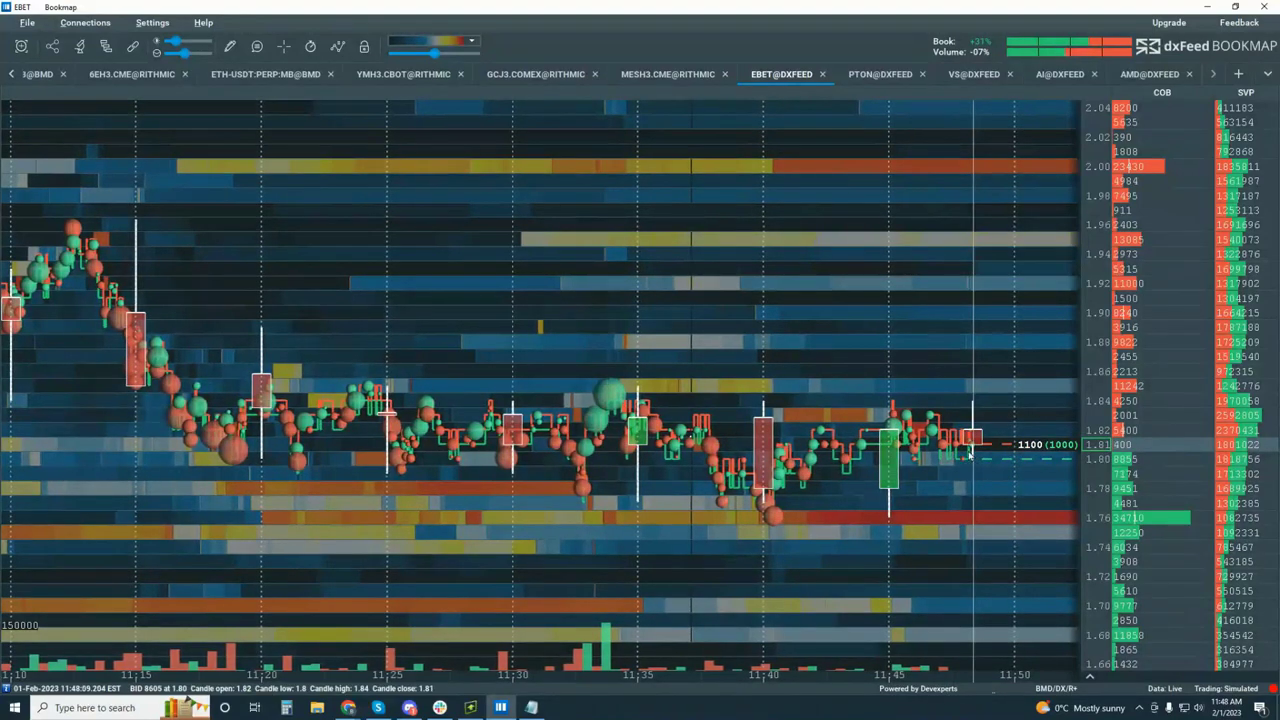
{"action": "scroll", "coordinate": [968, 452], "scroll_direction": "up", "scroll_amount": 5}
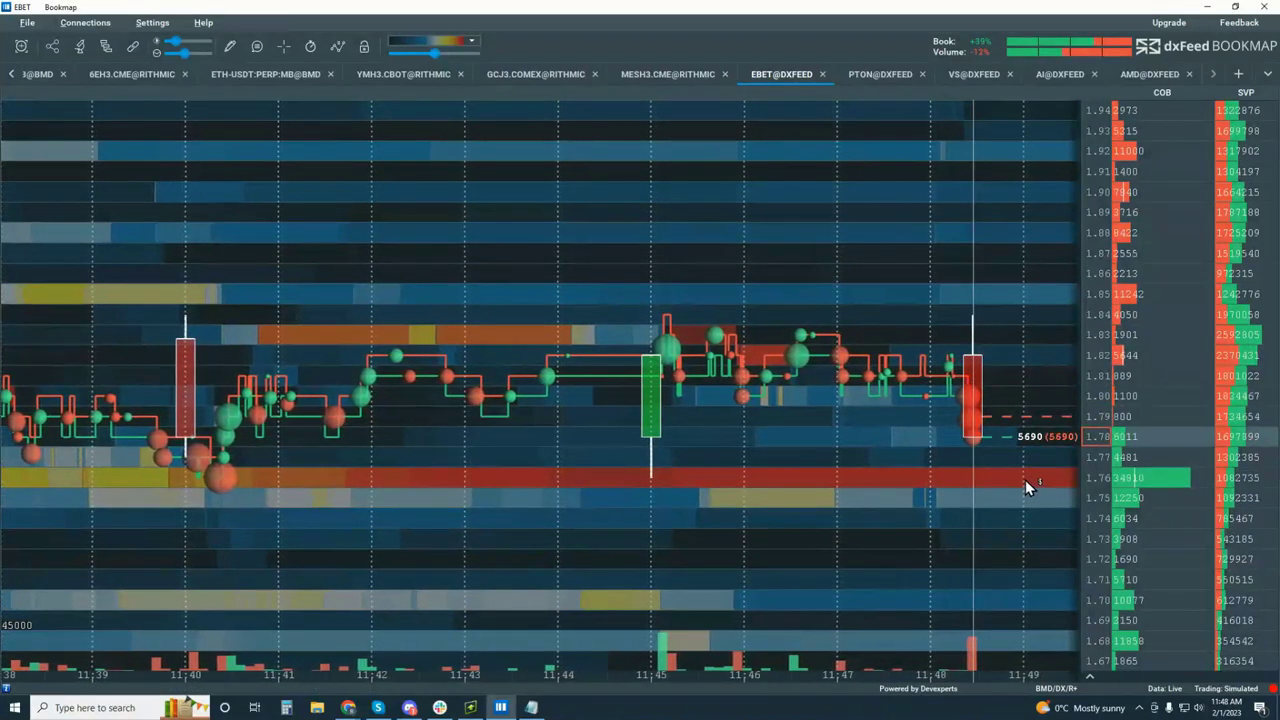
{"action": "scroll", "coordinate": [1025, 479], "scroll_direction": "down", "scroll_amount": 2}
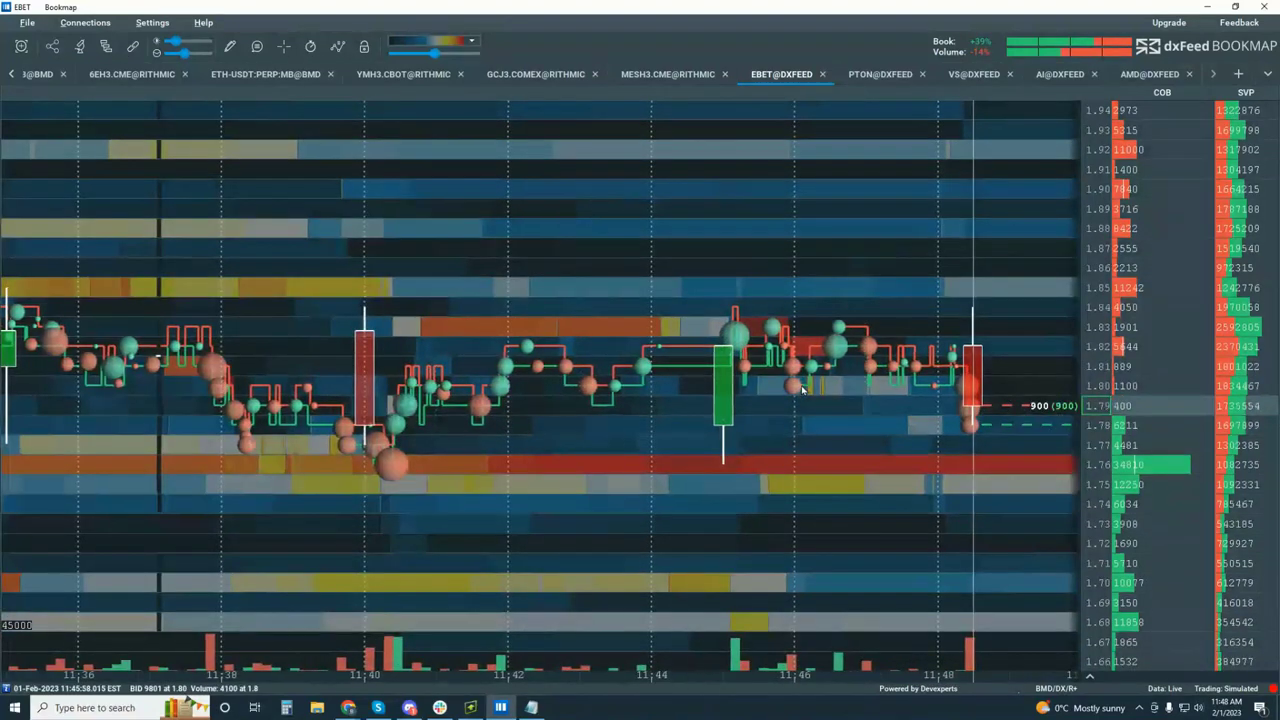
{"action": "scroll", "coordinate": [930, 391], "scroll_direction": "down", "scroll_amount": 2}
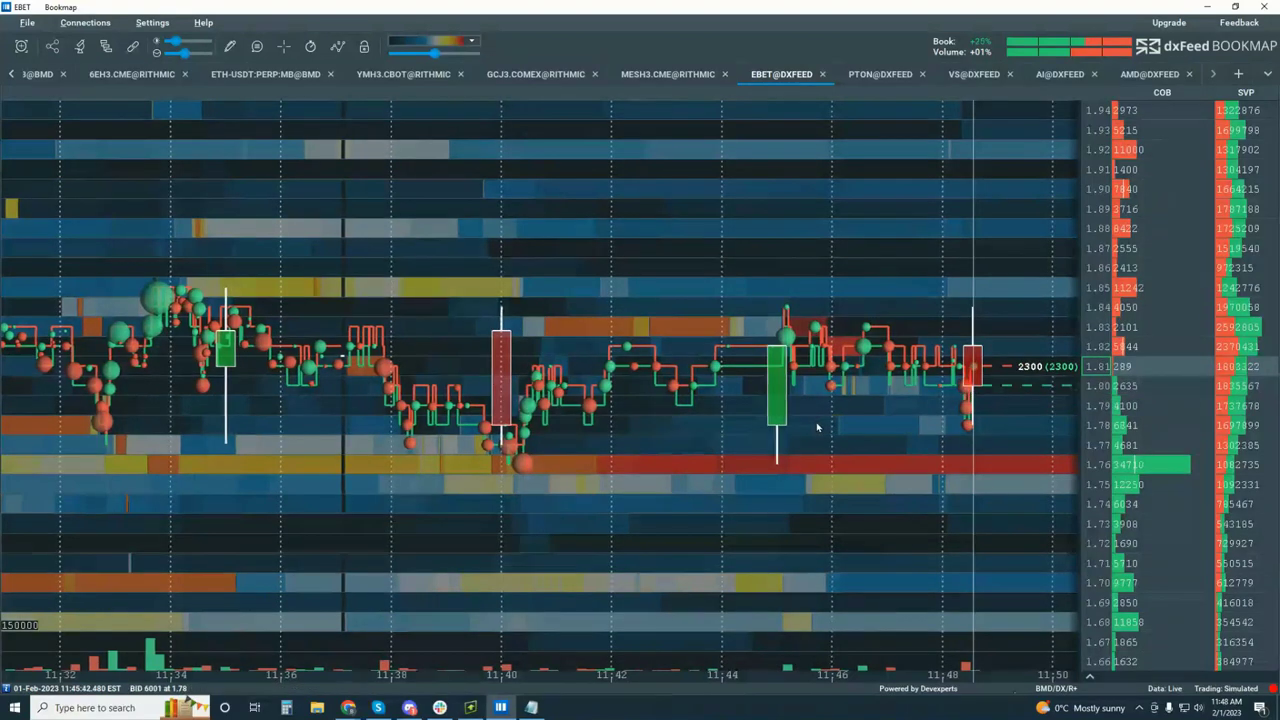
{"action": "scroll", "coordinate": [880, 418], "scroll_direction": "down", "scroll_amount": 3}
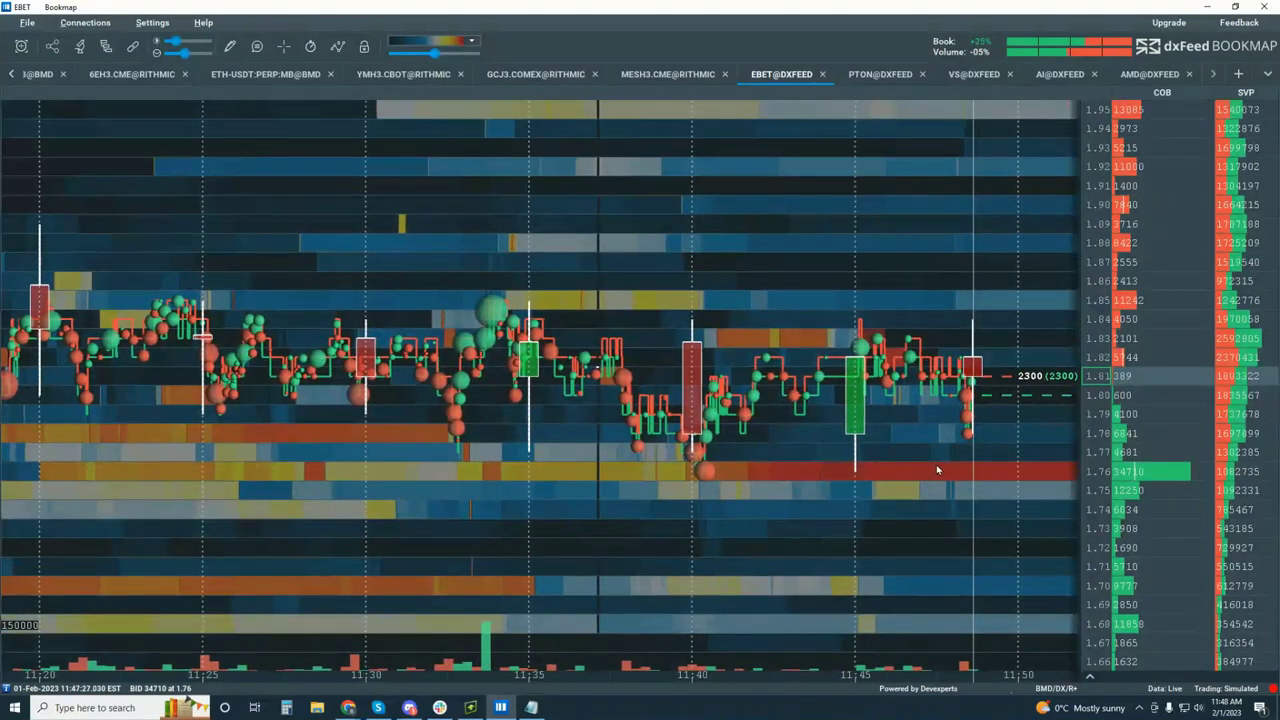
{"action": "scroll", "coordinate": [940, 440], "scroll_direction": "down", "scroll_amount": 4}
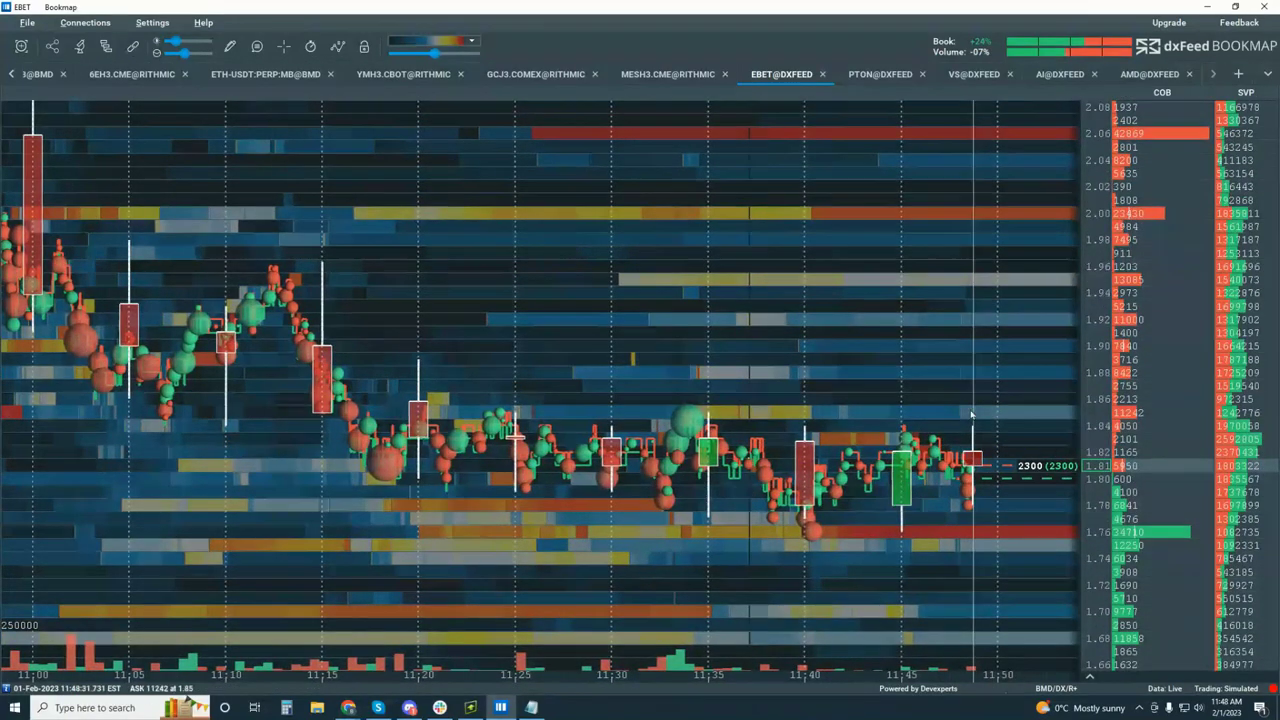
{"action": "scroll", "coordinate": [907, 384], "scroll_direction": "up", "scroll_amount": 5}
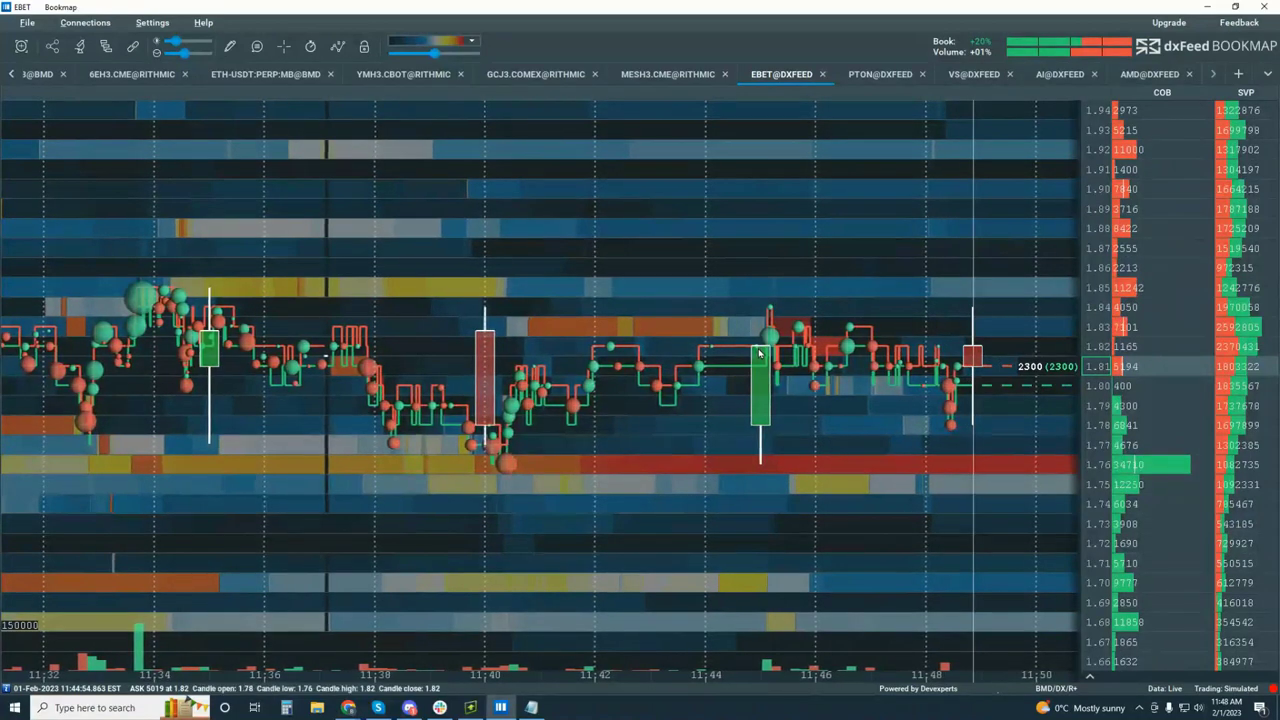
Zoom the EBET chart out in time and price to show history back to about 10:30.
{"action": "scroll", "coordinate": [760, 352], "scroll_direction": "down", "scroll_amount": 3}
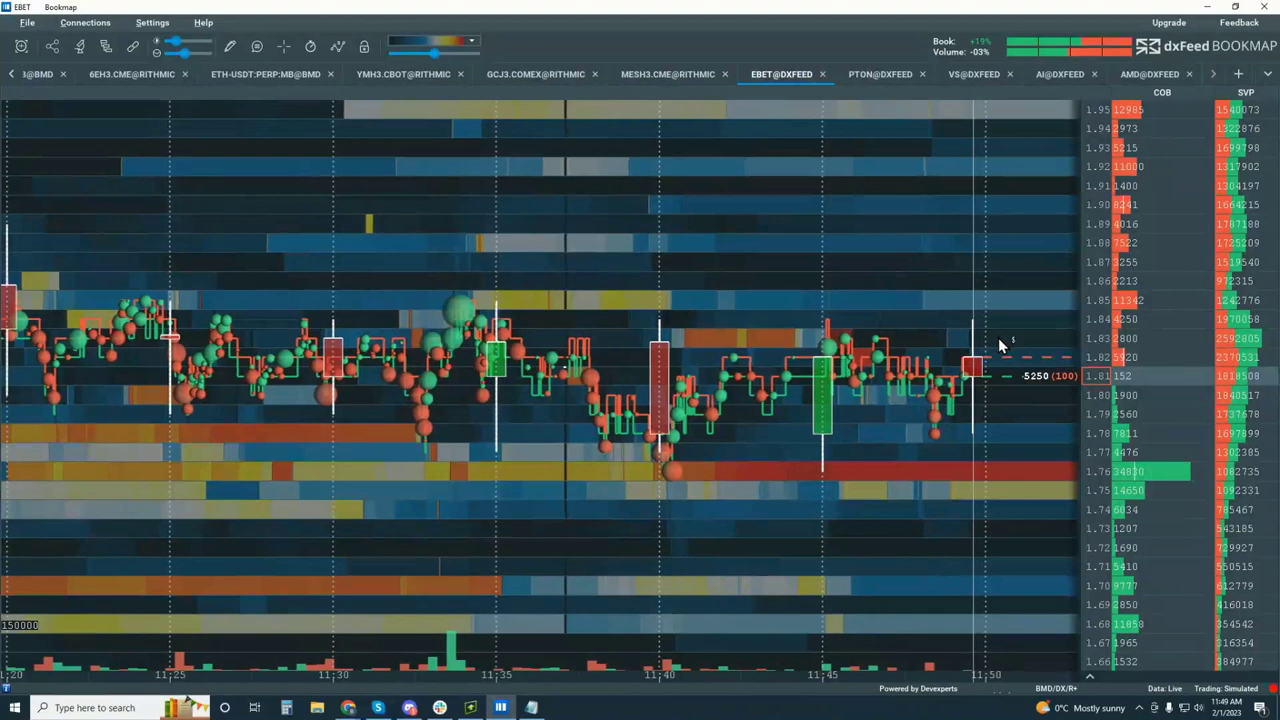
{"action": "scroll", "coordinate": [1097, 250], "scroll_direction": "down", "scroll_amount": 3}
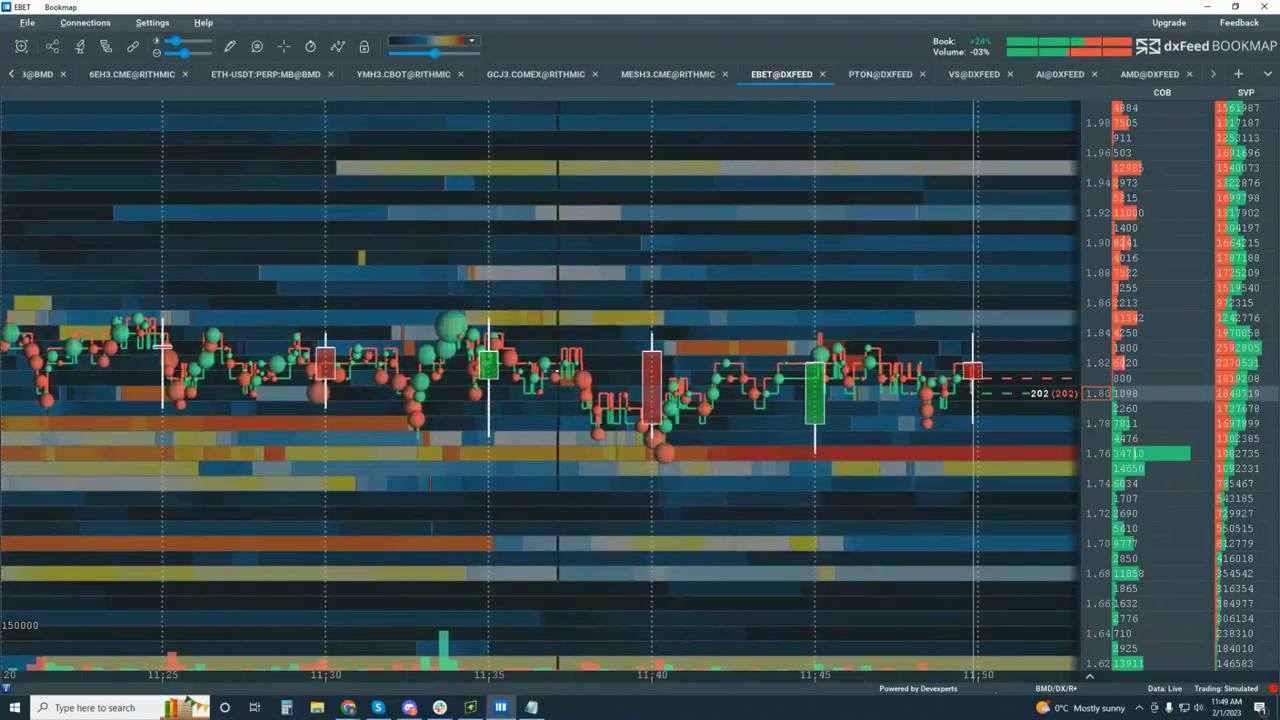
{"action": "scroll", "coordinate": [950, 360], "scroll_direction": "down", "scroll_amount": 5}
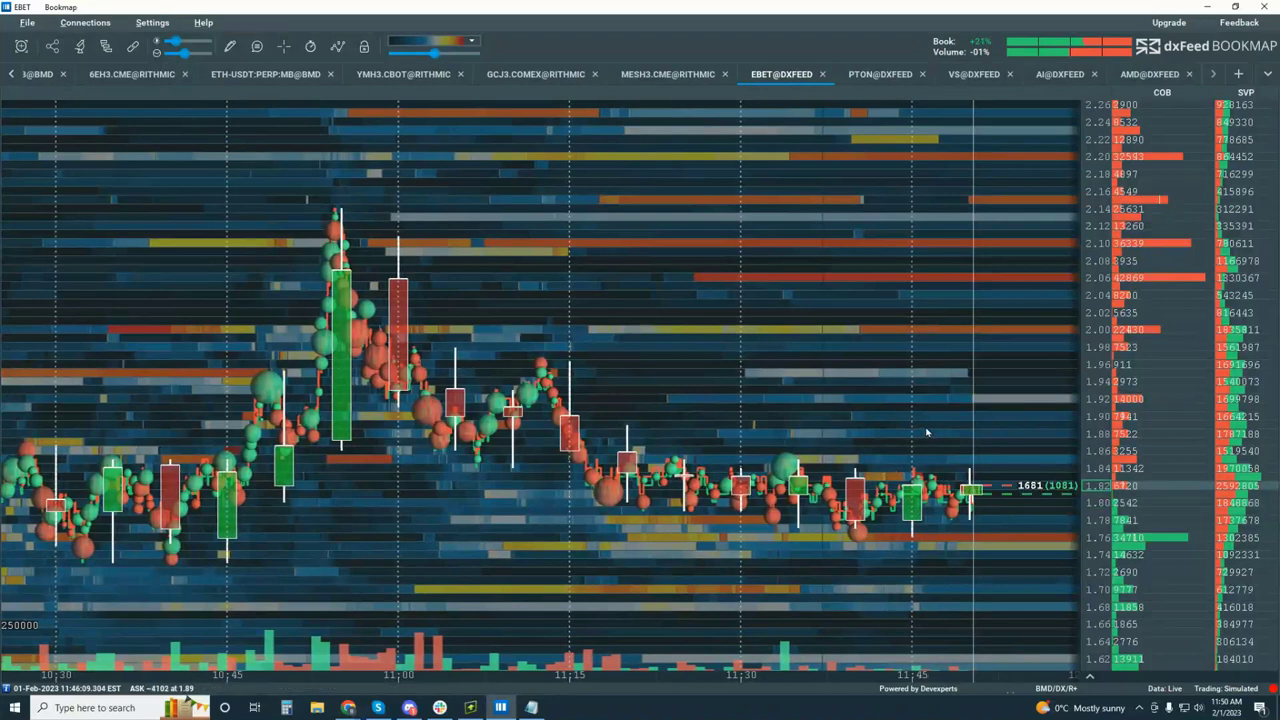
Zoom in on the last 25 minutes of EBET trading, prices about 1.74 to 1.87.
{"action": "scroll", "coordinate": [926, 432], "scroll_direction": "down", "scroll_amount": 5}
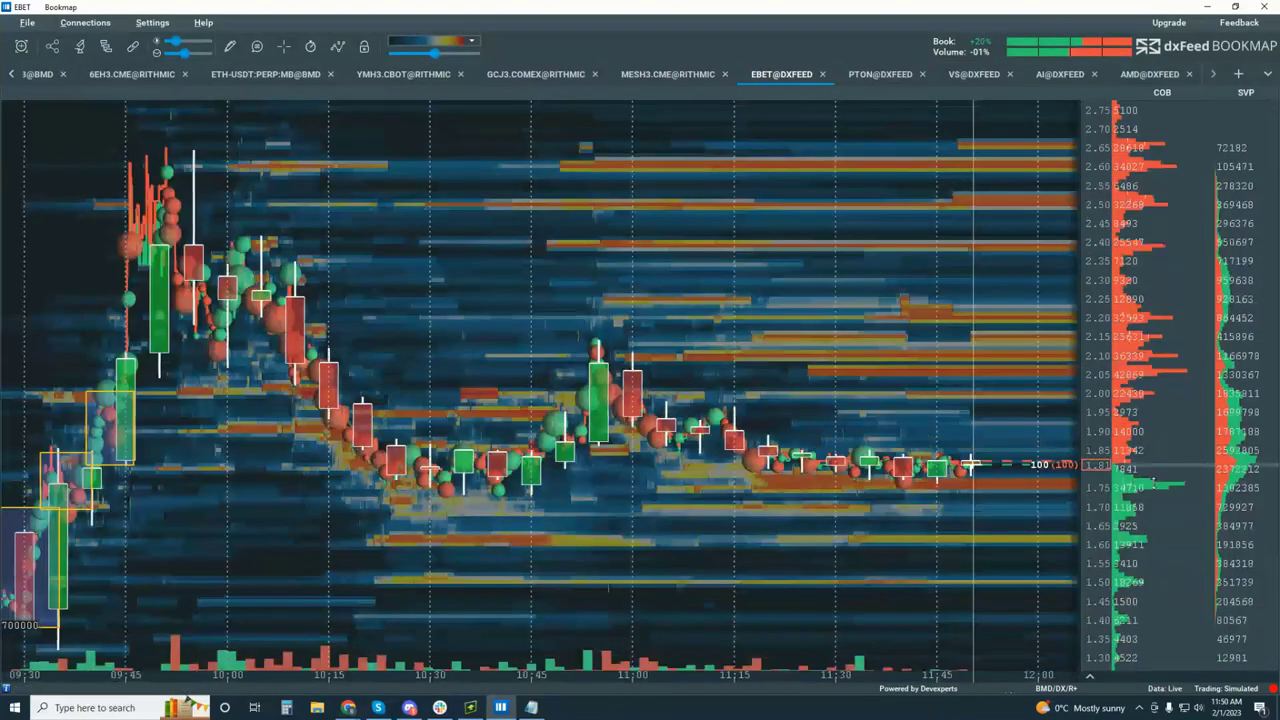
{"action": "scroll", "coordinate": [1152, 483], "scroll_direction": "up", "scroll_amount": 2}
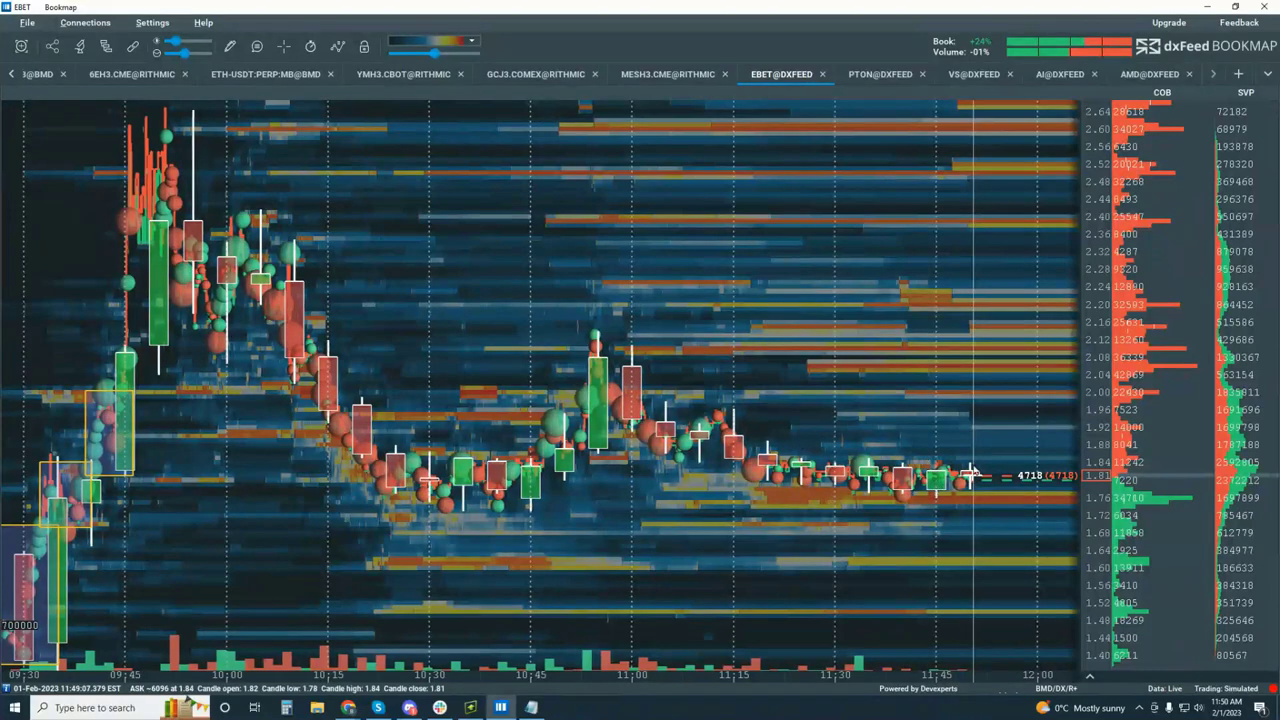
{"action": "scroll", "coordinate": [855, 477], "scroll_direction": "up", "scroll_amount": 5}
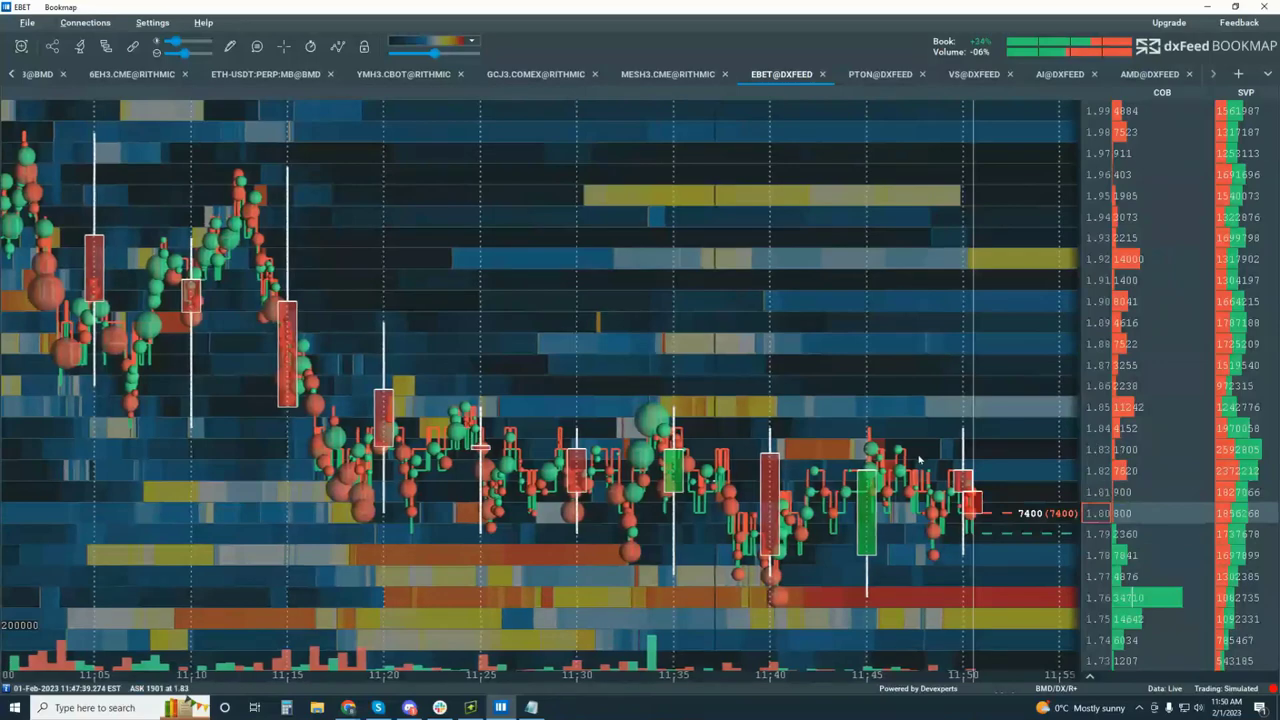
{"action": "scroll", "coordinate": [918, 459], "scroll_direction": "up", "scroll_amount": 4}
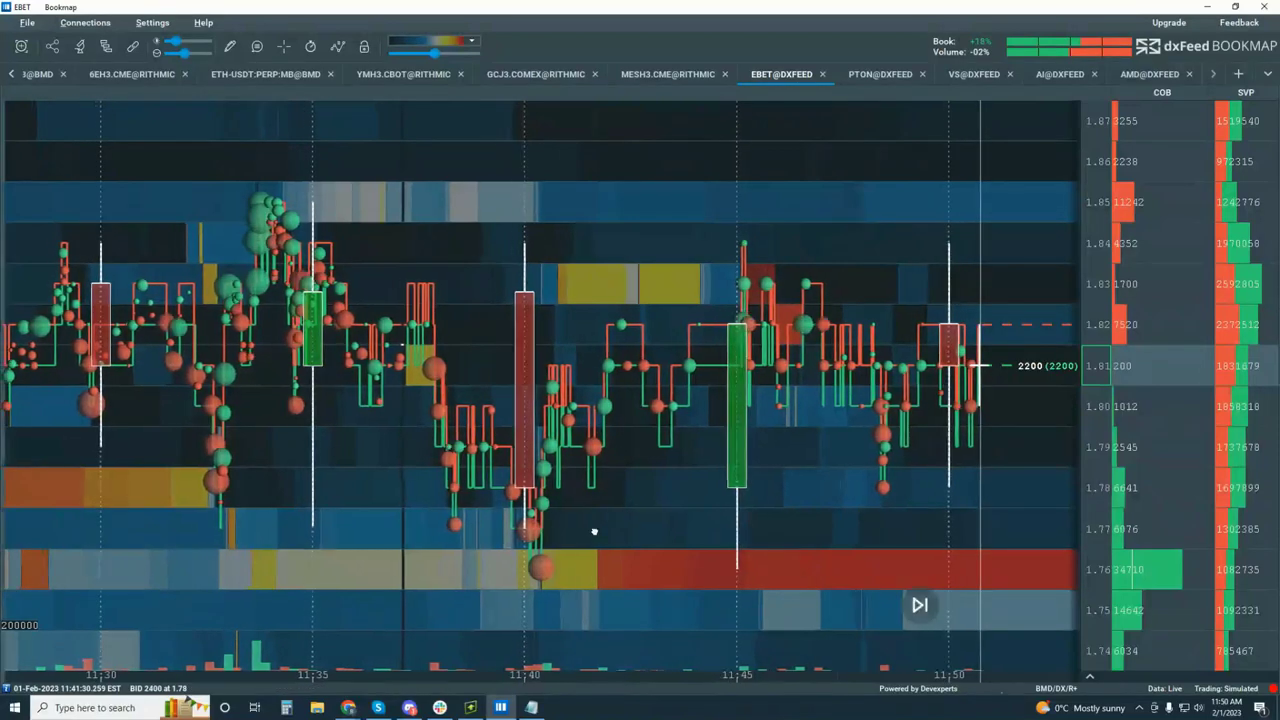
Enable crosshair tracking, zoom out to about 11:05–11:55, and follow the live price.
{"action": "left_click", "coordinate": [285, 47]}
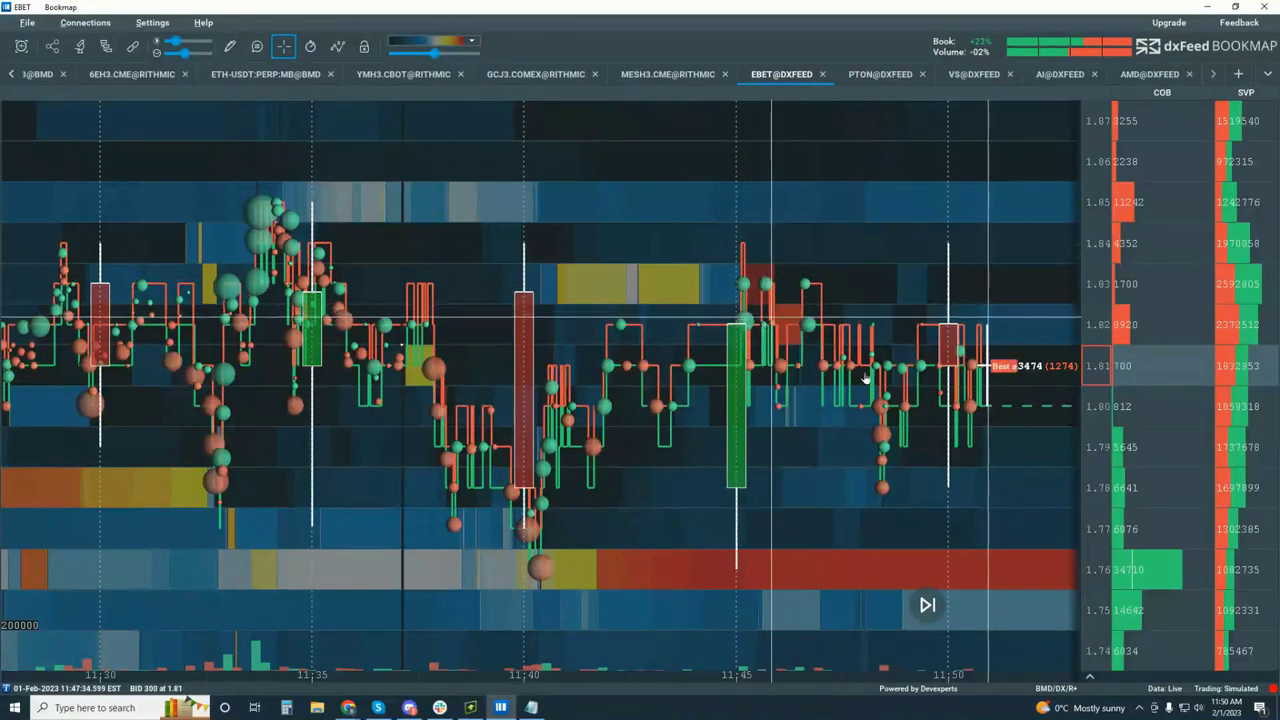
{"action": "scroll", "coordinate": [898, 357], "scroll_direction": "down", "scroll_amount": 2}
{"action": "scroll", "coordinate": [898, 357], "scroll_direction": "down", "scroll_amount": 3}
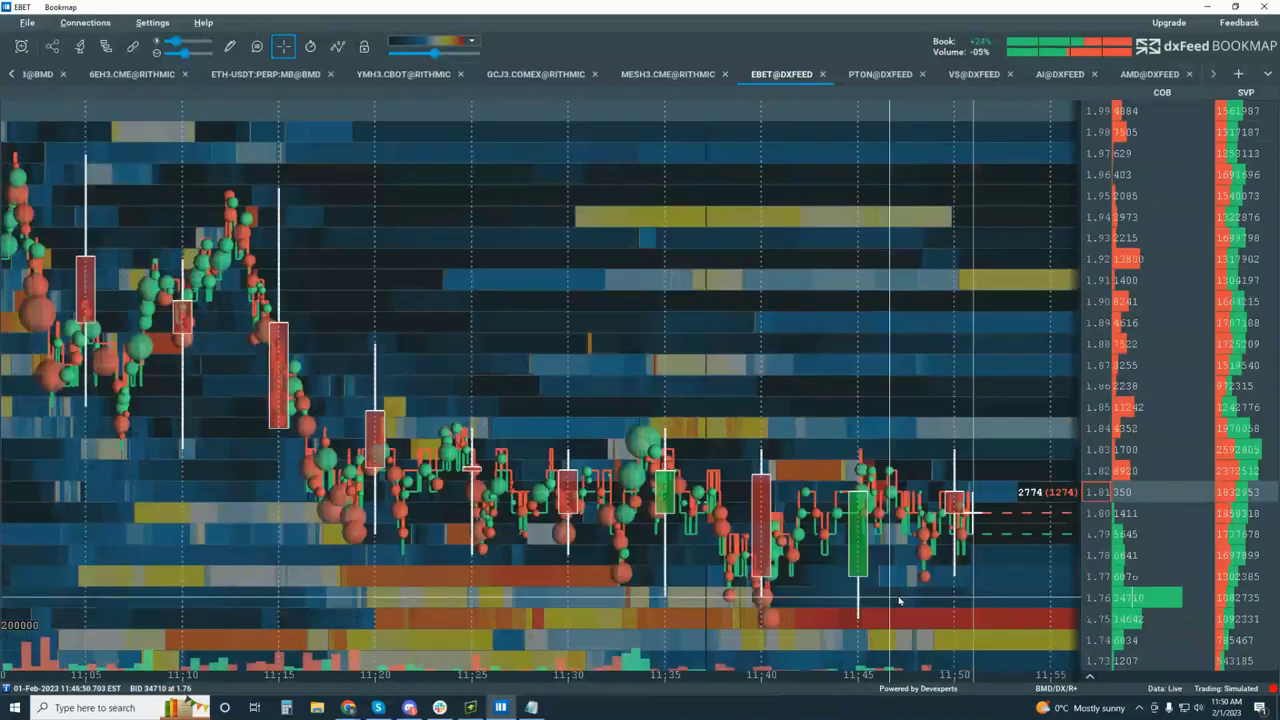
{"action": "left_click", "coordinate": [908, 605]}
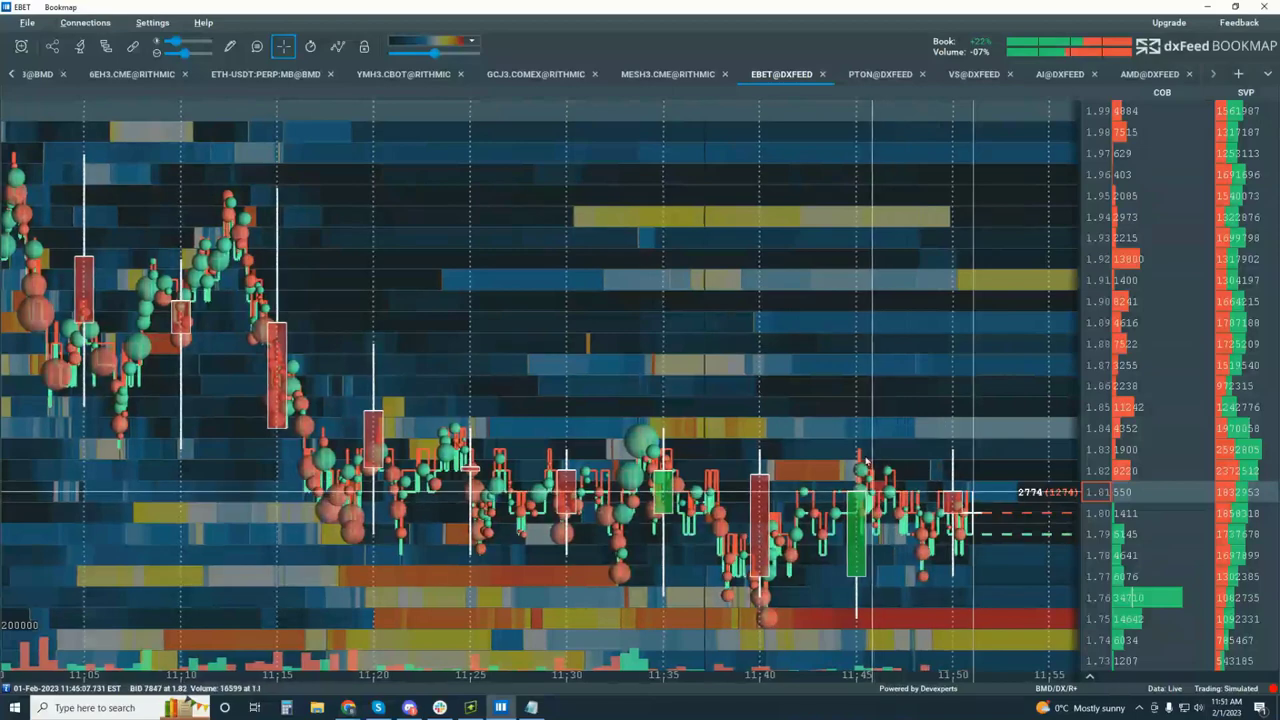
Zoom out to show roughly 10:30 to 12:00 across prices 1.72 to 2.16.
{"action": "scroll", "coordinate": [882, 385], "scroll_direction": "down", "scroll_amount": 3}
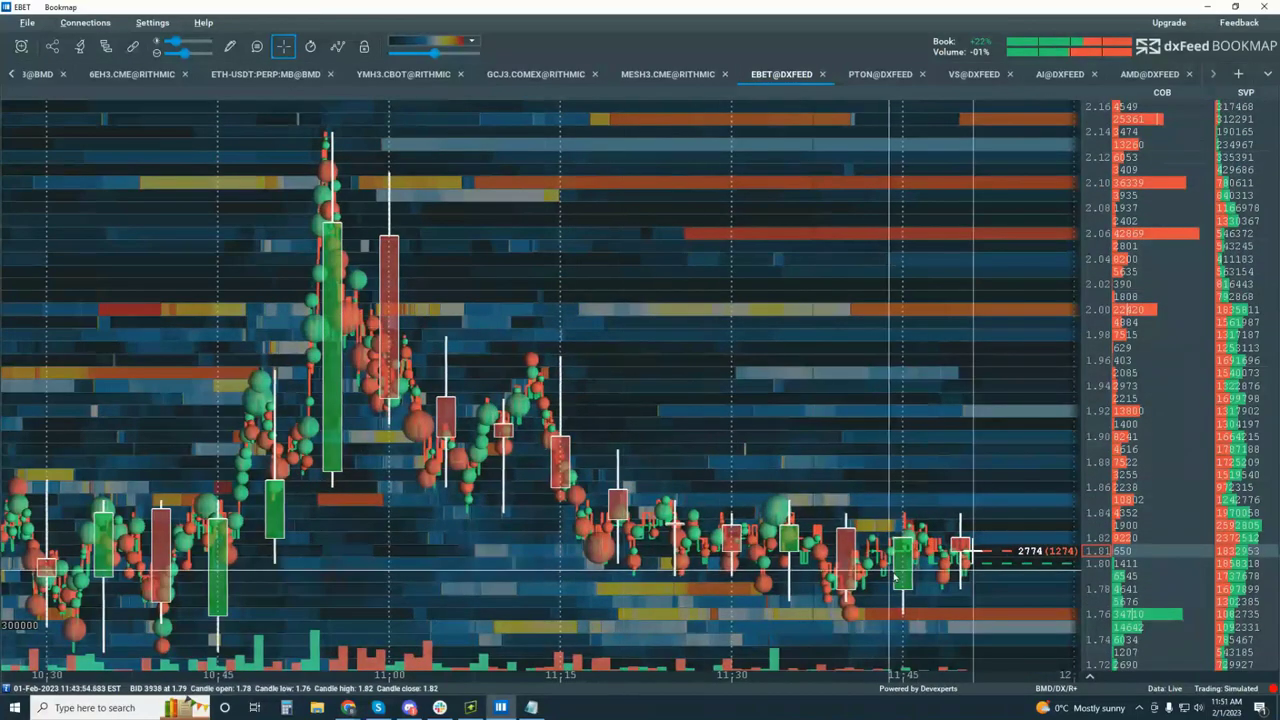
Uncheck Volume Dots, Heatmap and Best Bid/Ask, then zoom out to about 09:30–12:00.
{"action": "left_click", "coordinate": [338, 47]}
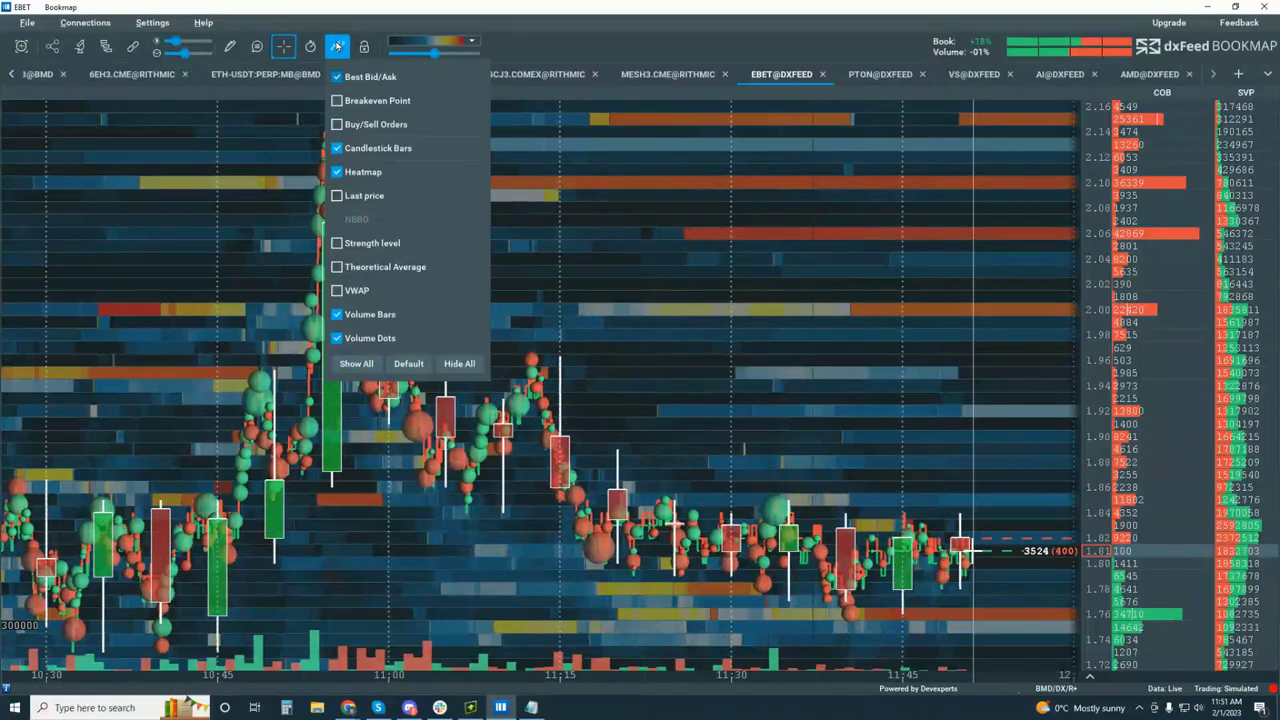
{"action": "left_click", "coordinate": [338, 338]}
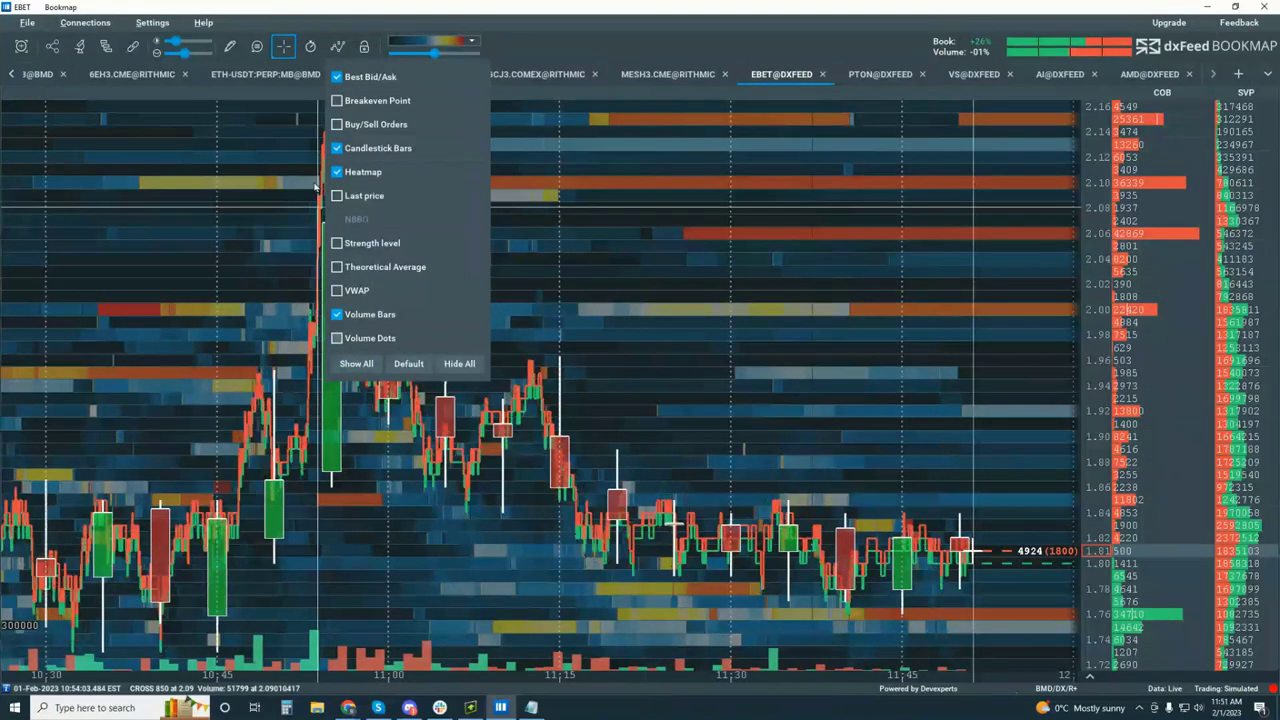
{"action": "left_click", "coordinate": [337, 172]}
{"action": "left_click", "coordinate": [338, 77]}
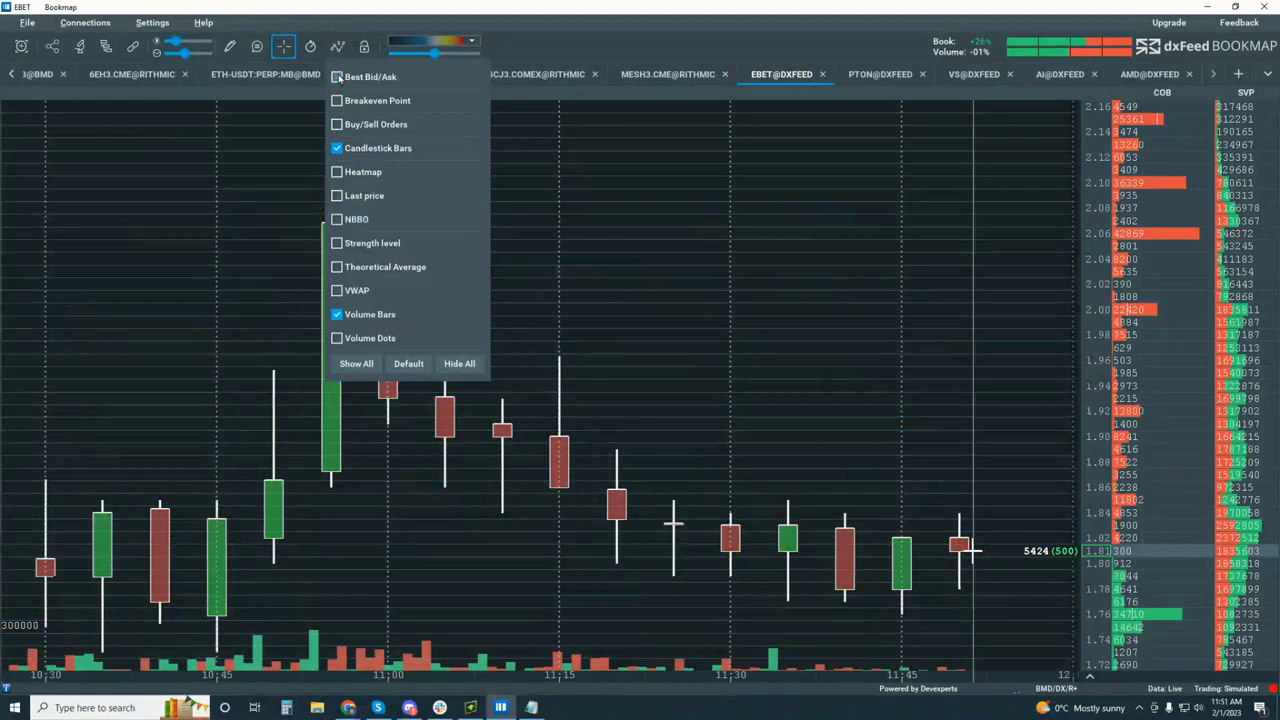
{"action": "scroll", "coordinate": [730, 343], "scroll_direction": "down", "scroll_amount": 3}
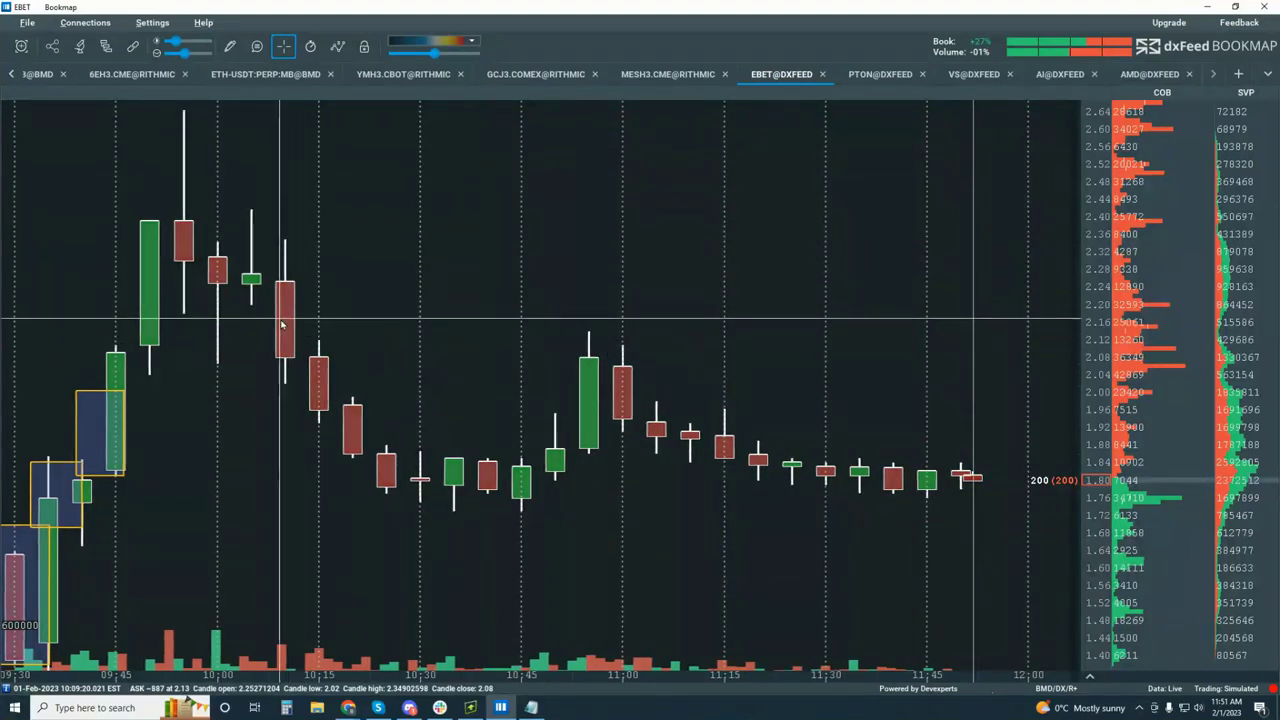
Re-enable the Best Bid/Ask lines and zoom in to about 09:45–10:50.
{"action": "left_click", "coordinate": [337, 46]}
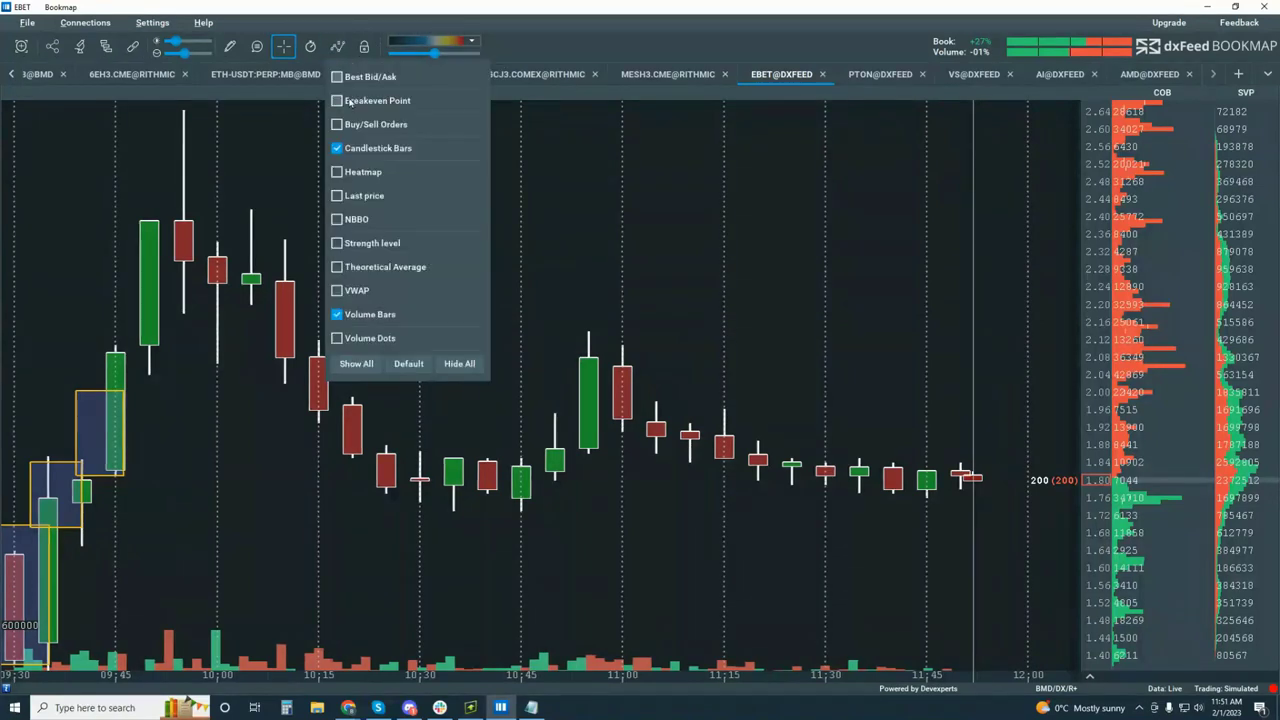
{"action": "left_click", "coordinate": [339, 79]}
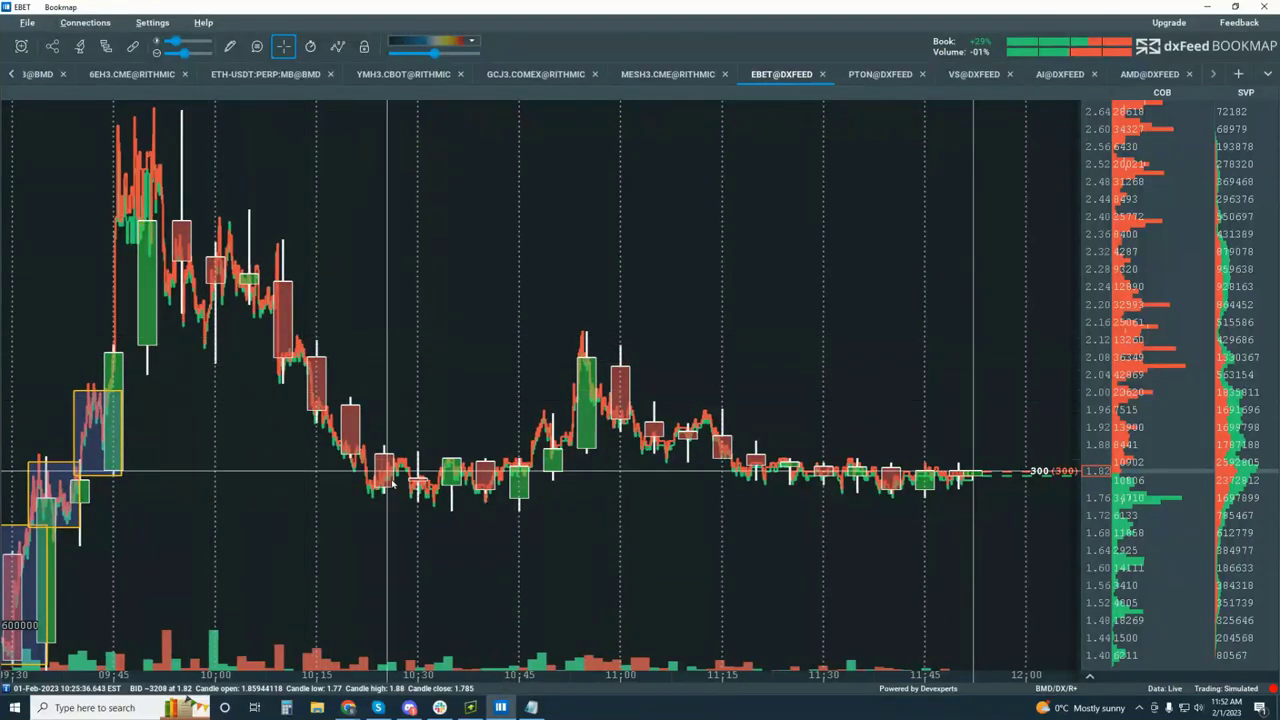
{"action": "scroll", "coordinate": [400, 340], "scroll_direction": "up", "scroll_amount": 5}
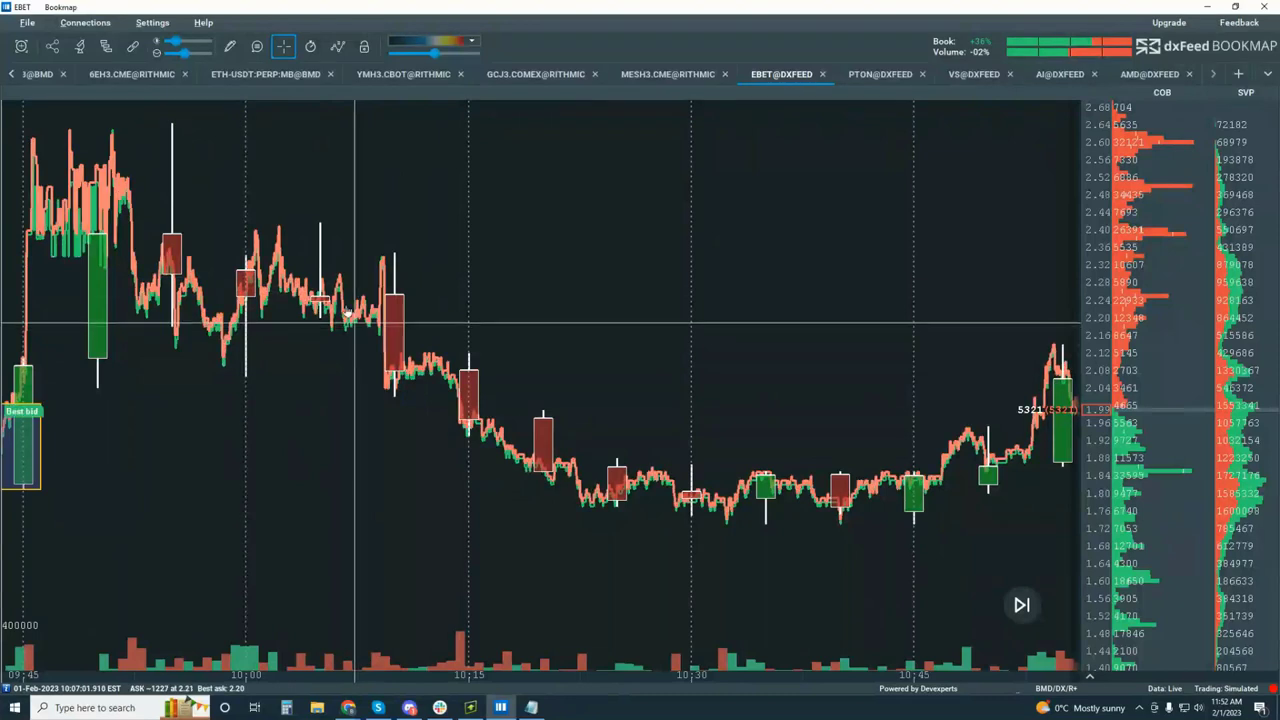
Re-enable Volume Dots on the candlestick chart and zoom in to about 10:03–10:26.
{"action": "left_click", "coordinate": [337, 48]}
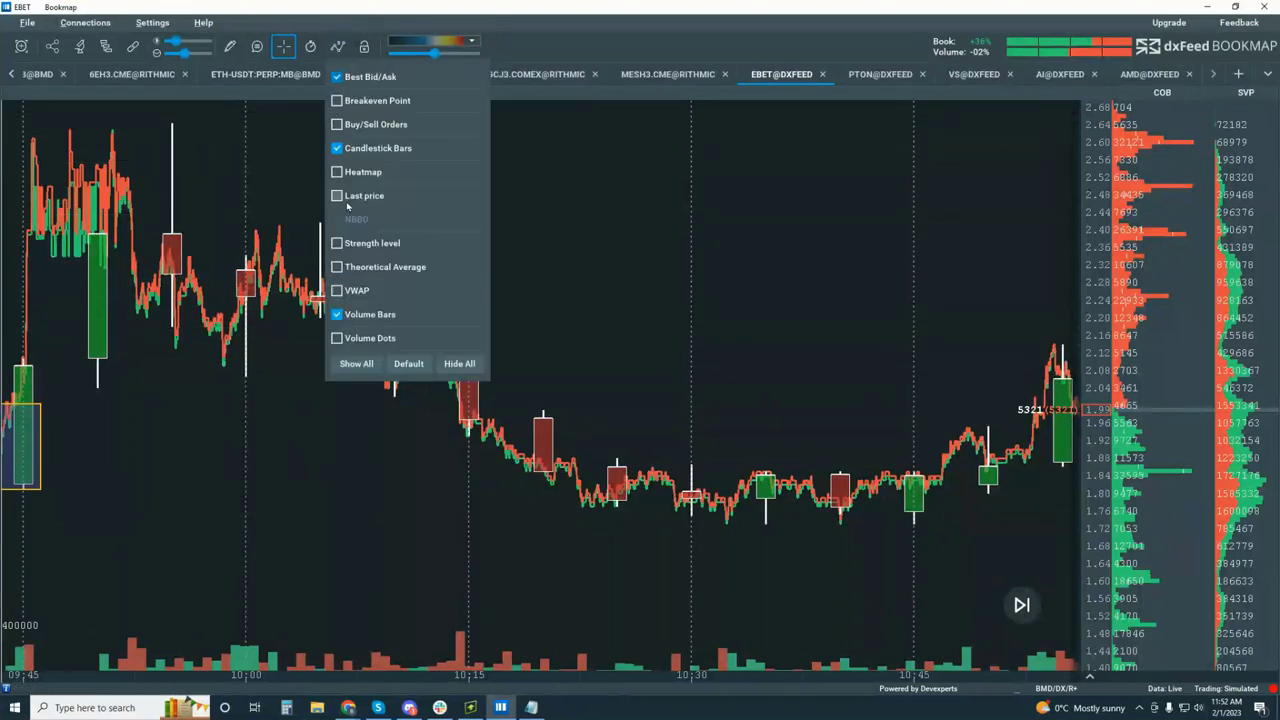
{"action": "left_click", "coordinate": [337, 338]}
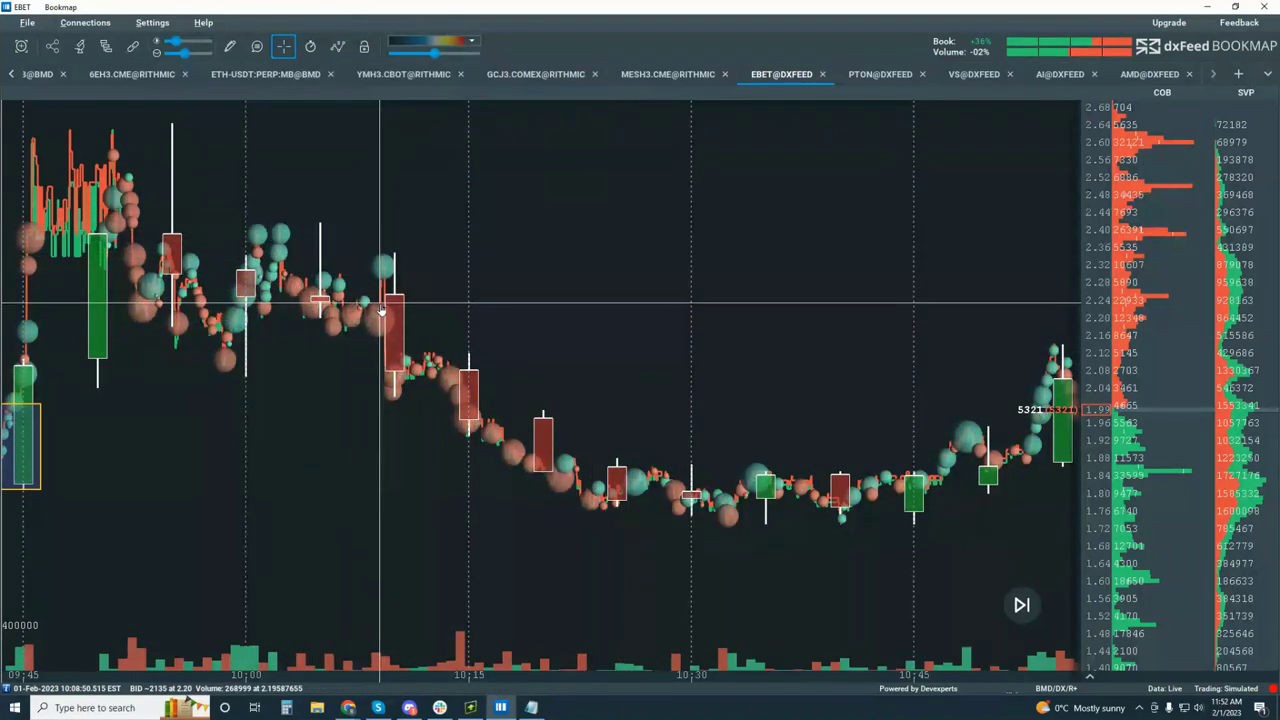
{"action": "scroll", "coordinate": [384, 306], "scroll_direction": "up", "scroll_amount": 4}
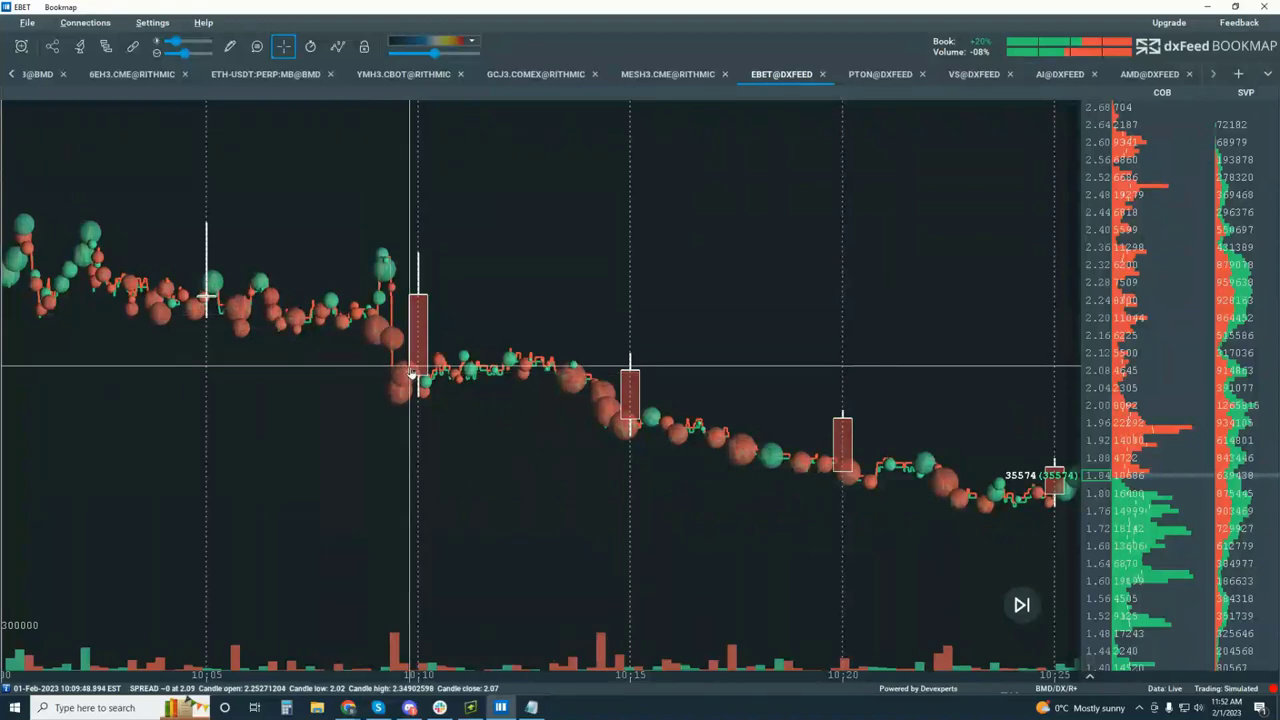
Zoom the time axis out so the chart spans about 09:55 to 10:37.
{"action": "scroll", "coordinate": [405, 370], "scroll_direction": "down", "scroll_amount": 2}
{"action": "scroll", "coordinate": [405, 370], "scroll_direction": "down", "scroll_amount": 2}
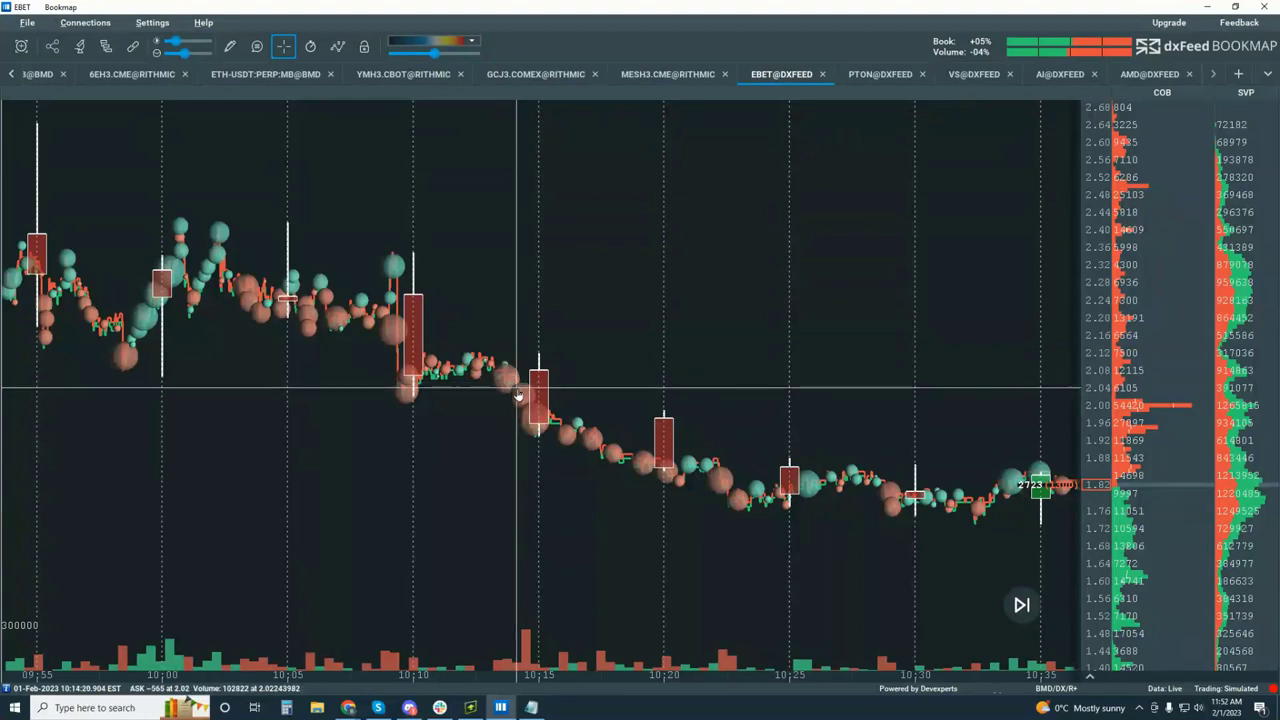
Turn the Heatmap layer back on and zoom out to about 09:15–11:05.
{"action": "left_click", "coordinate": [339, 47]}
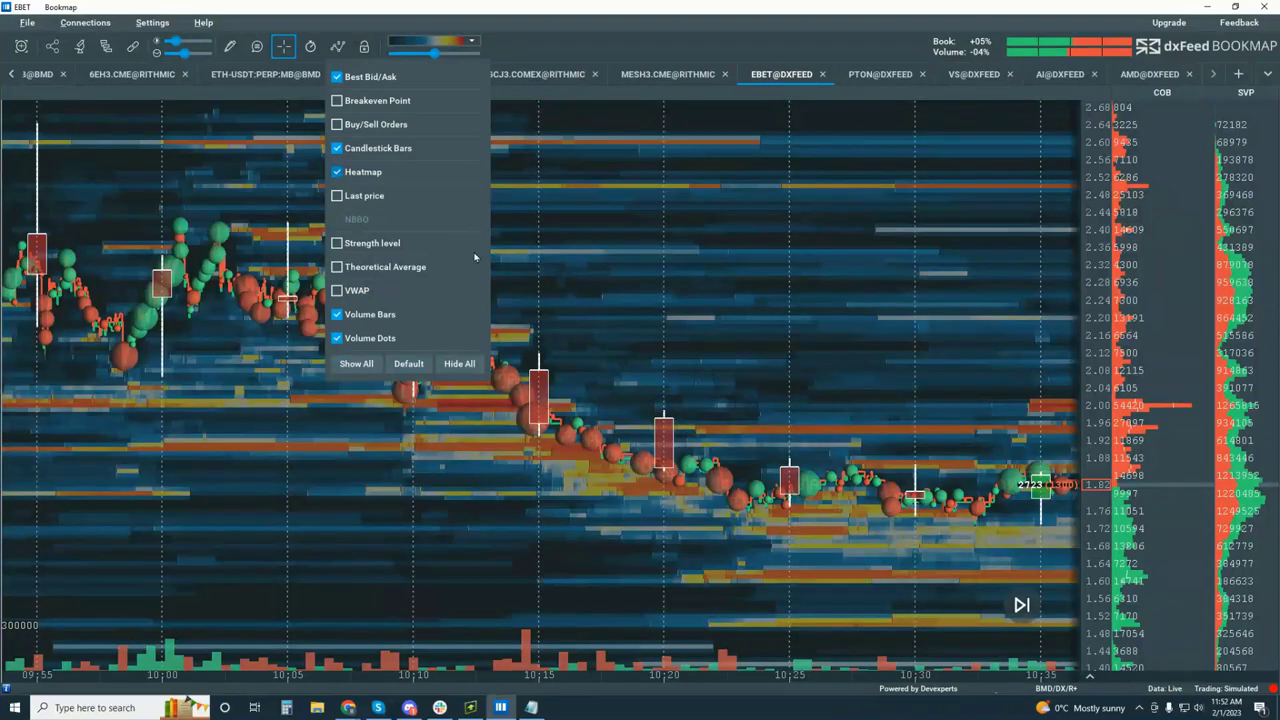
{"action": "scroll", "coordinate": [578, 466], "scroll_direction": "down", "scroll_amount": 2}
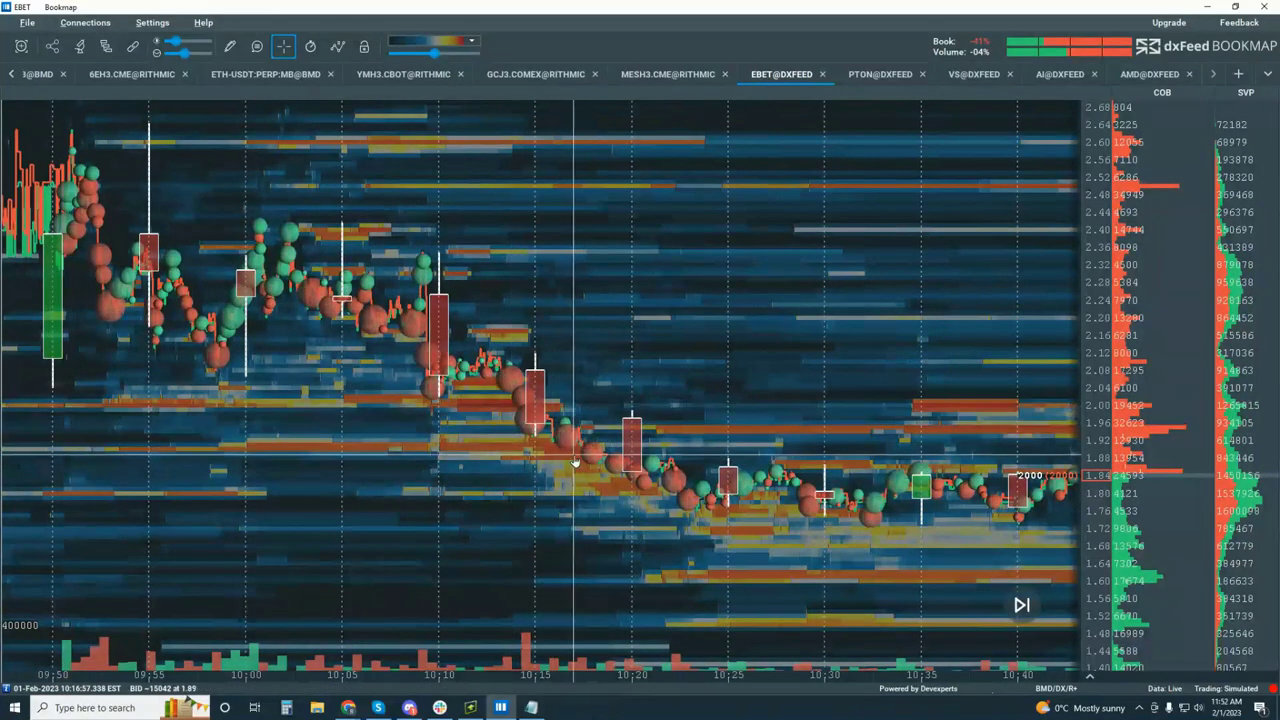
{"action": "scroll", "coordinate": [578, 462], "scroll_direction": "down", "scroll_amount": 2}
{"action": "scroll", "coordinate": [577, 460], "scroll_direction": "down", "scroll_amount": 2}
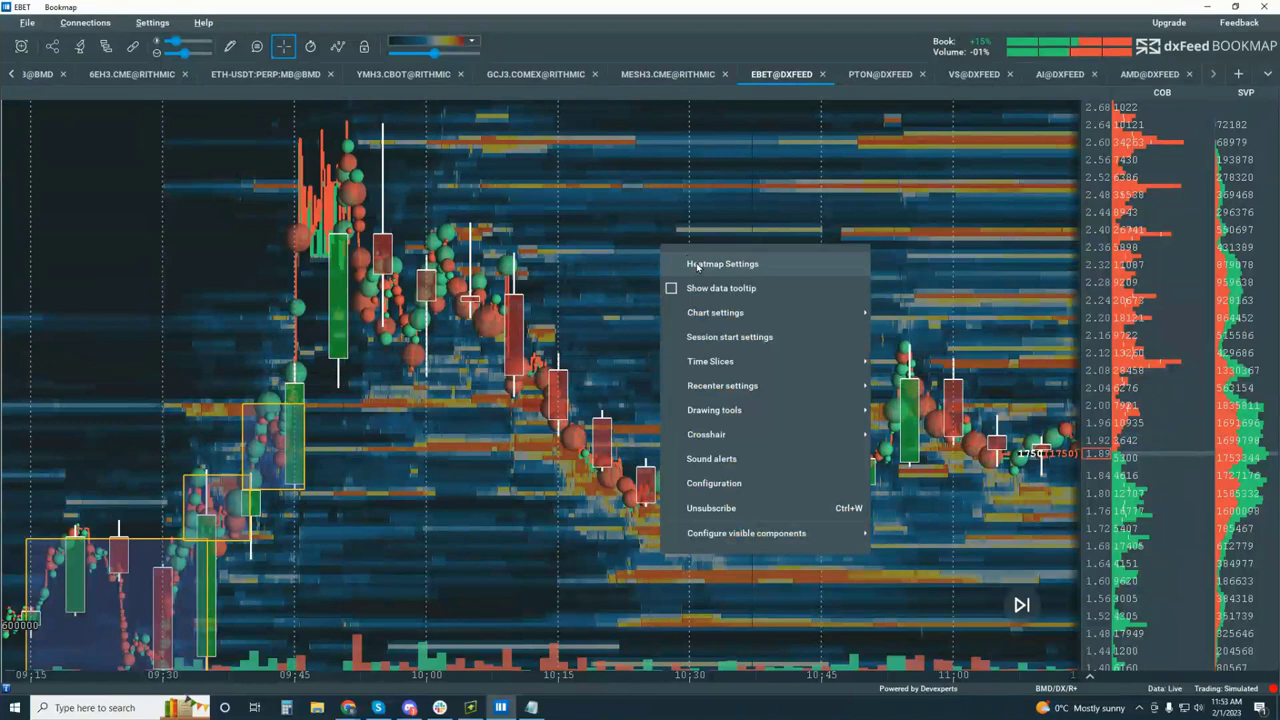
In Heatmap Settings, set Lower cut-off to about 60% and Upper cut-off near 100%.
{"action": "left_click", "coordinate": [701, 264]}
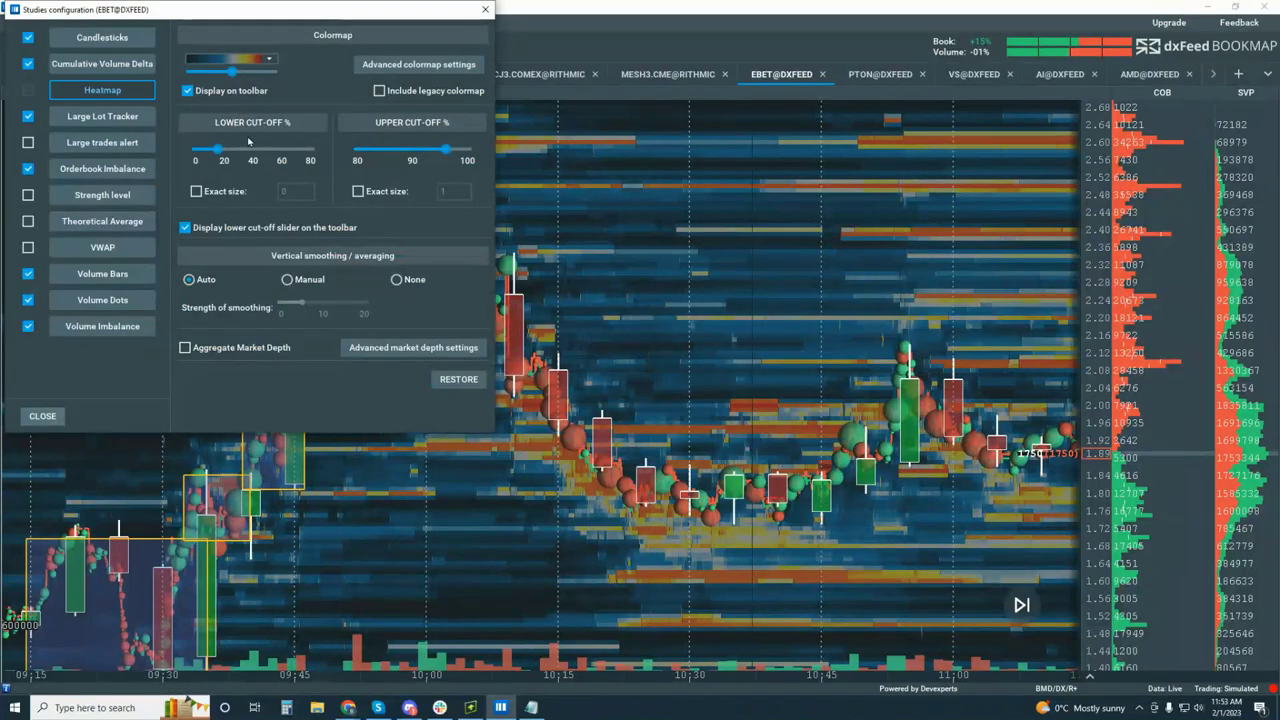
{"action": "left_click_drag", "start_coordinate": [217, 152], "coordinate": [282, 160]}
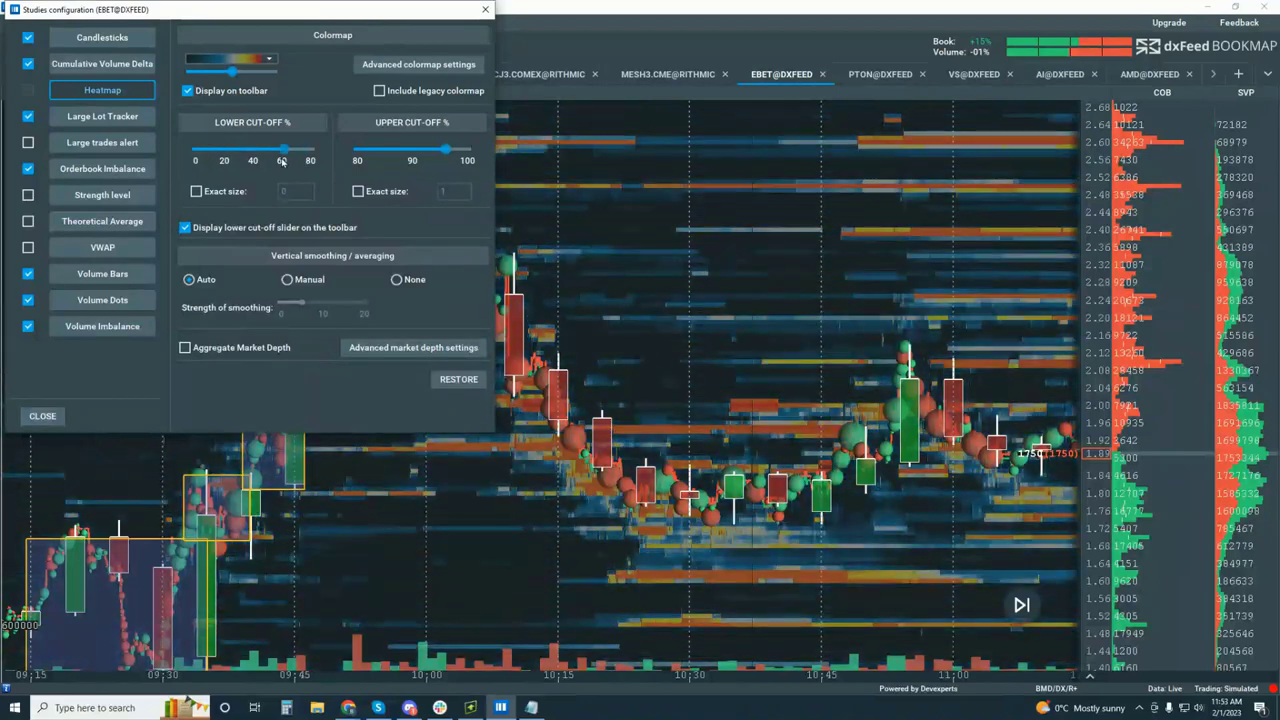
{"action": "left_click_drag", "start_coordinate": [446, 153], "coordinate": [458, 155]}
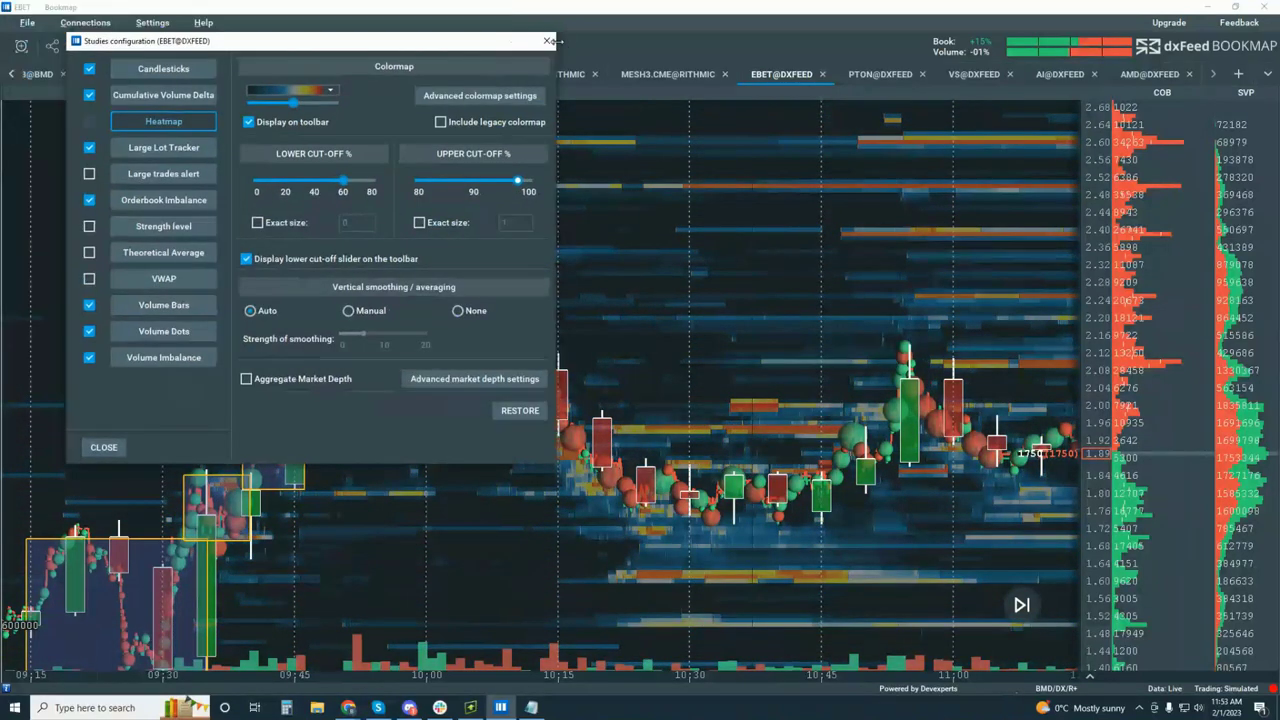
{"action": "left_click", "coordinate": [485, 9]}
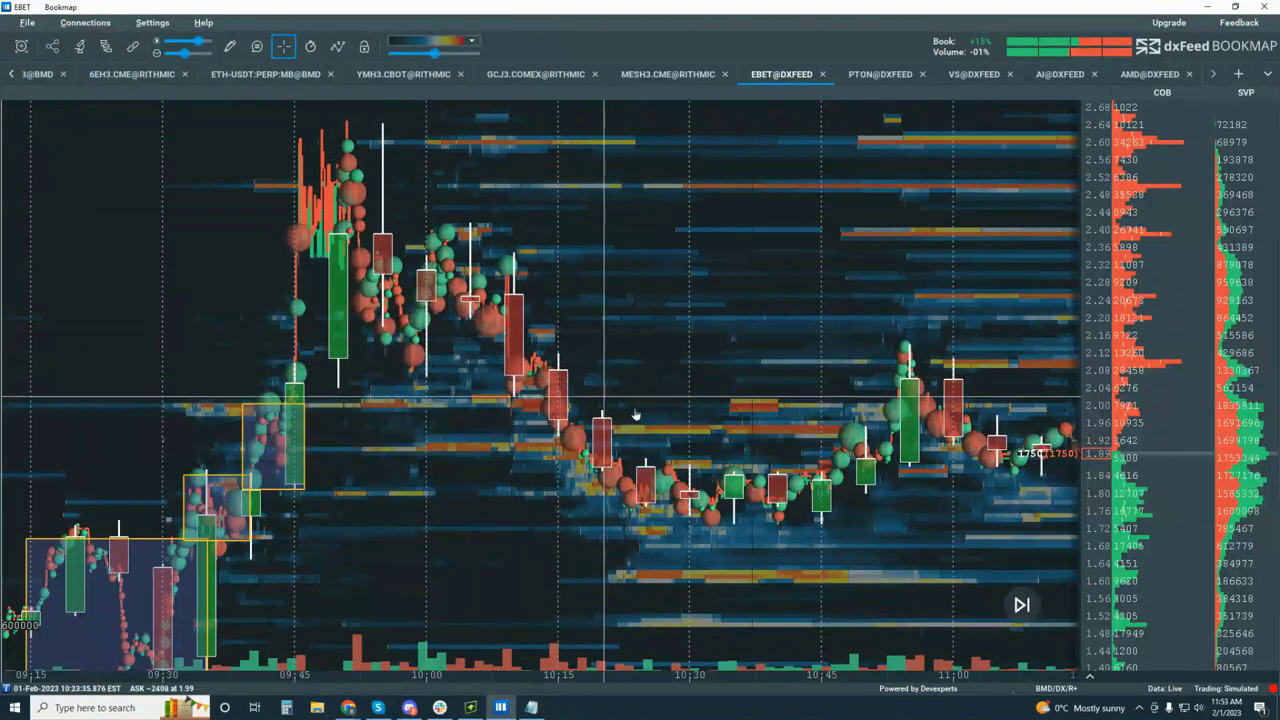
Zoom in on the 10:05–10:19 slide from about 2.30 down to 1.88.
{"action": "scroll", "coordinate": [640, 420], "scroll_direction": "up", "scroll_amount": 3}
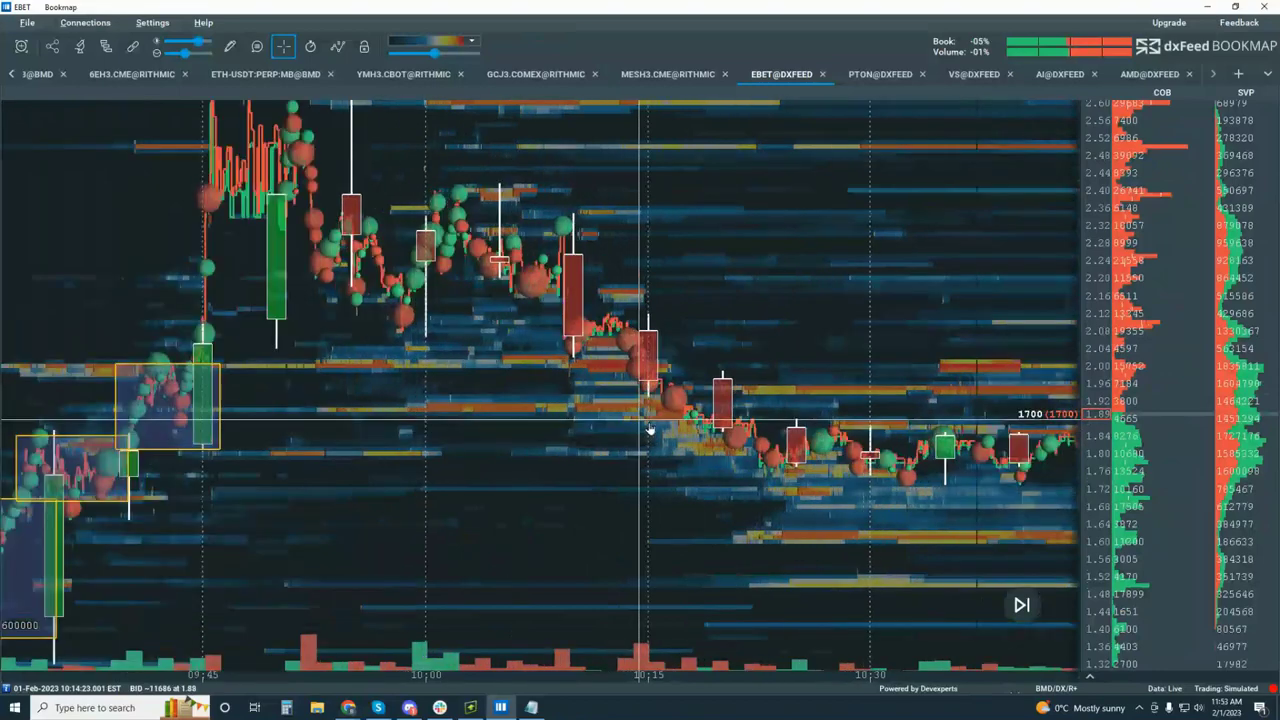
{"action": "scroll", "coordinate": [649, 428], "scroll_direction": "up", "scroll_amount": 3}
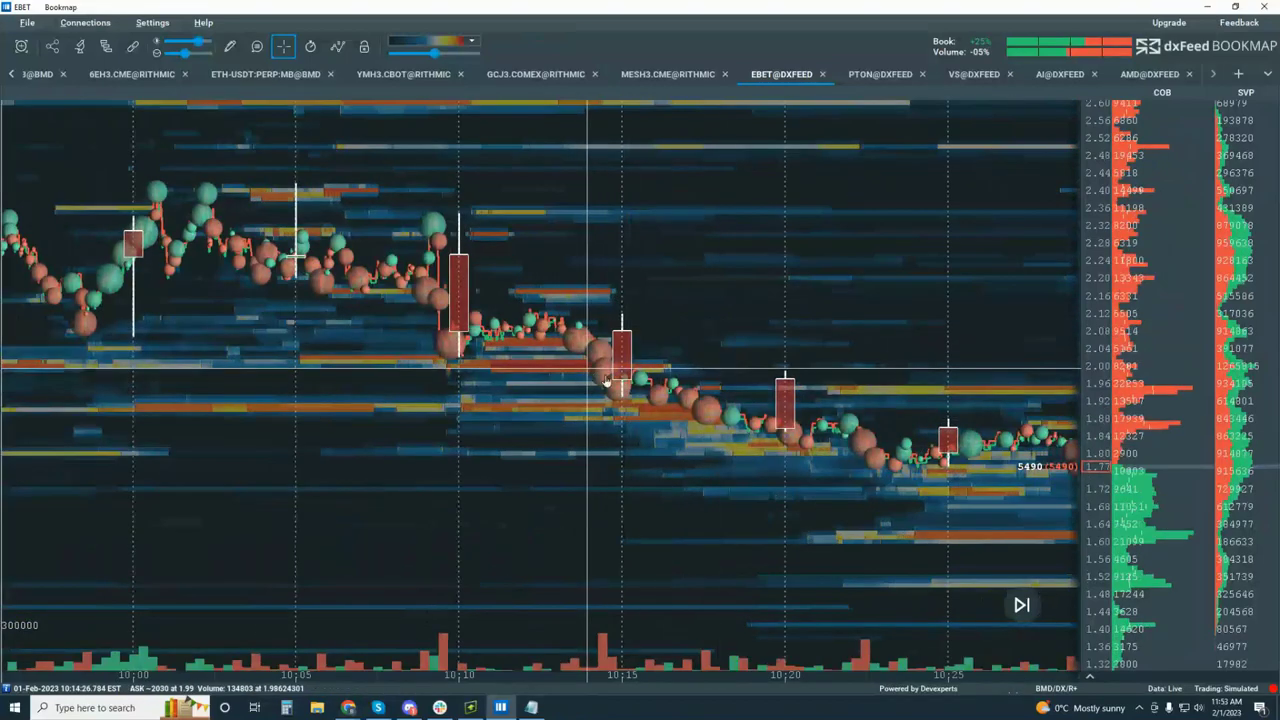
{"action": "scroll", "coordinate": [679, 421], "scroll_direction": "right", "scroll_amount": 3}
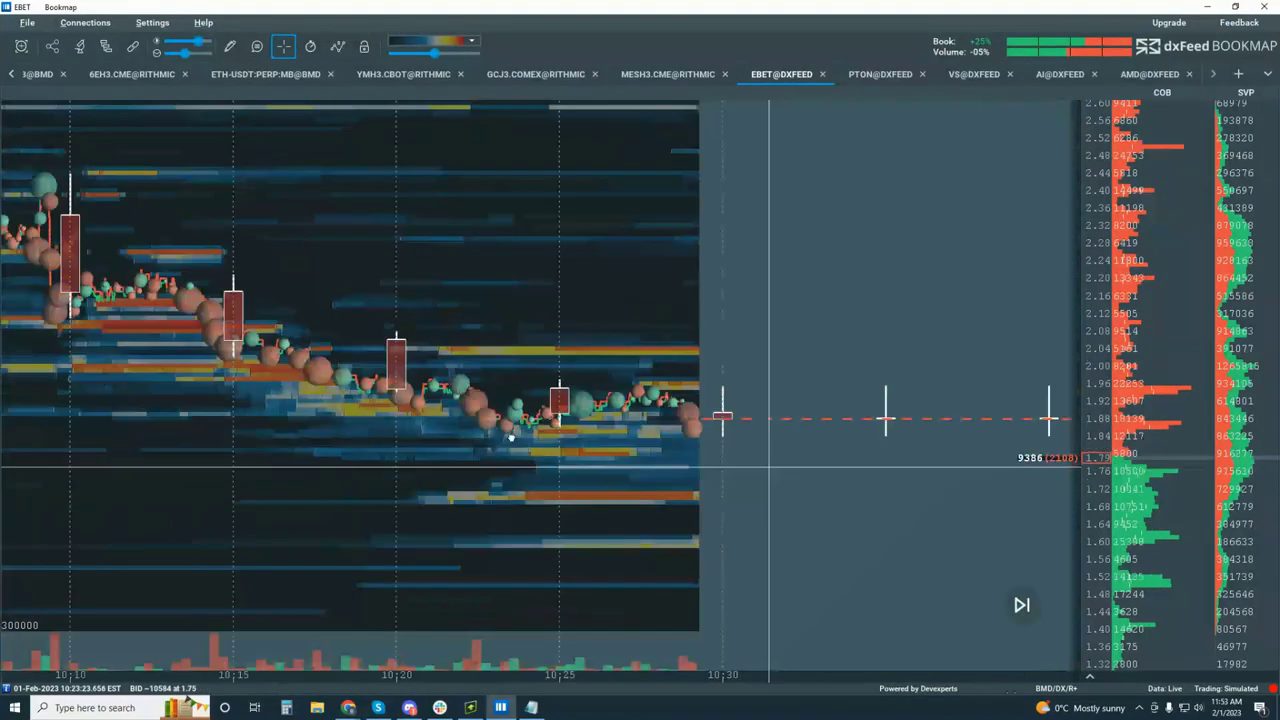
{"action": "scroll", "coordinate": [567, 500], "scroll_direction": "down", "scroll_amount": 4}
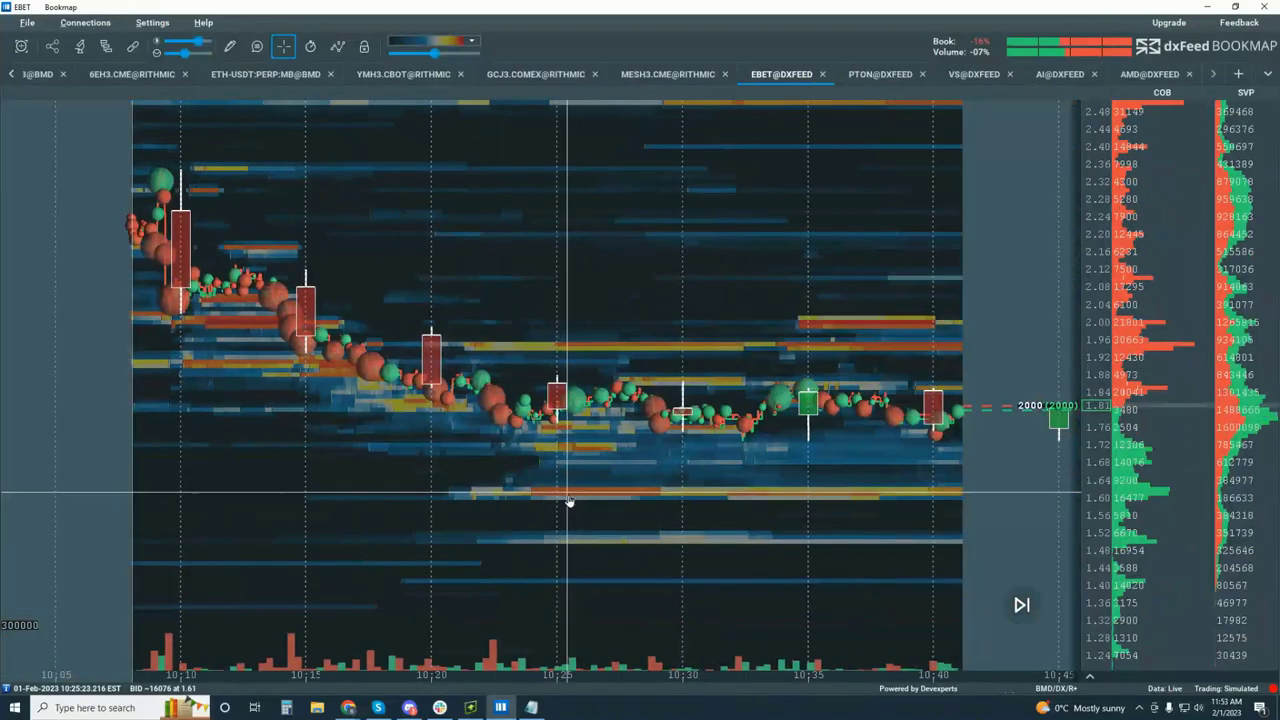
{"action": "scroll", "coordinate": [588, 500], "scroll_direction": "down", "scroll_amount": 4}
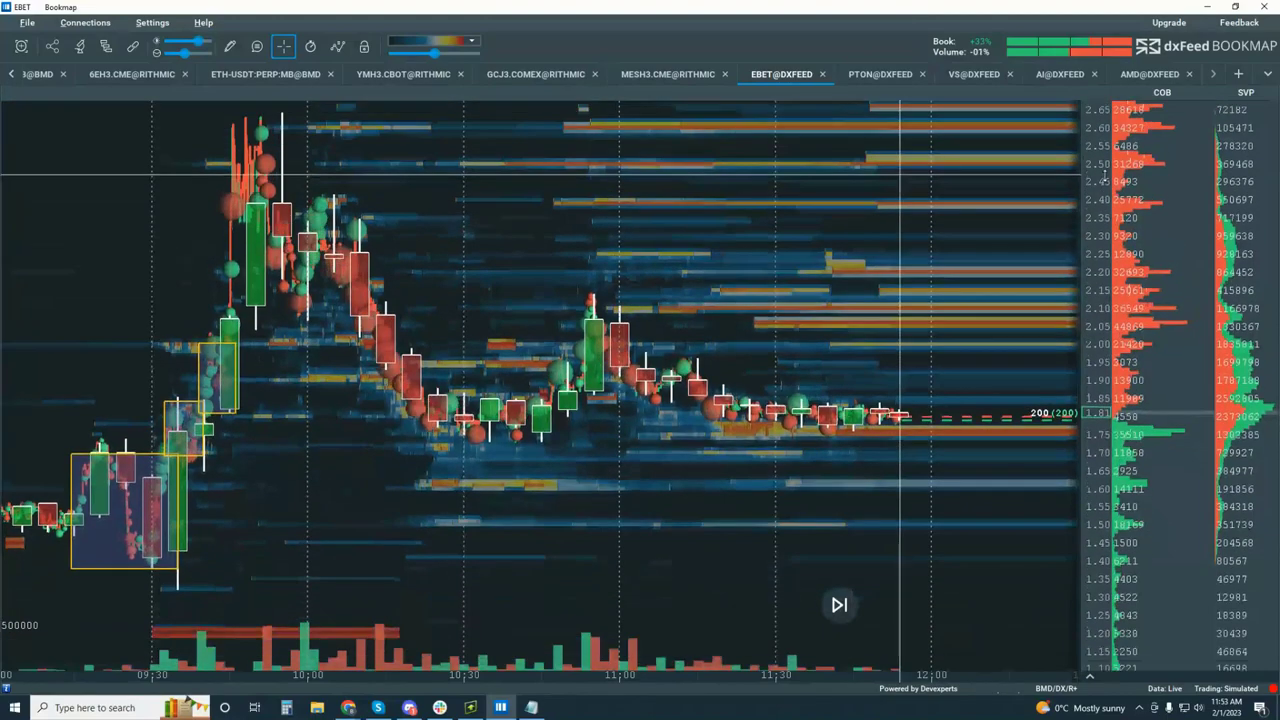
{"action": "scroll", "coordinate": [490, 325], "scroll_direction": "up", "scroll_amount": 6}
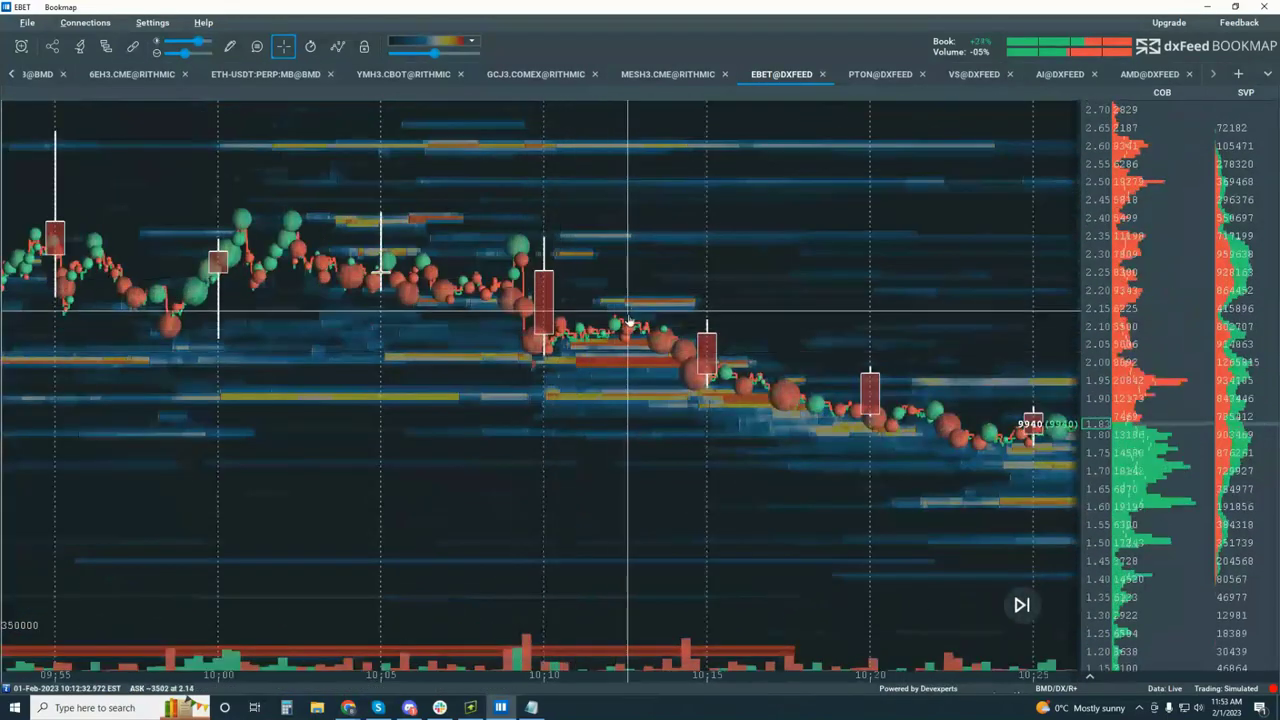
{"action": "scroll", "coordinate": [625, 325], "scroll_direction": "down", "scroll_amount": 5}
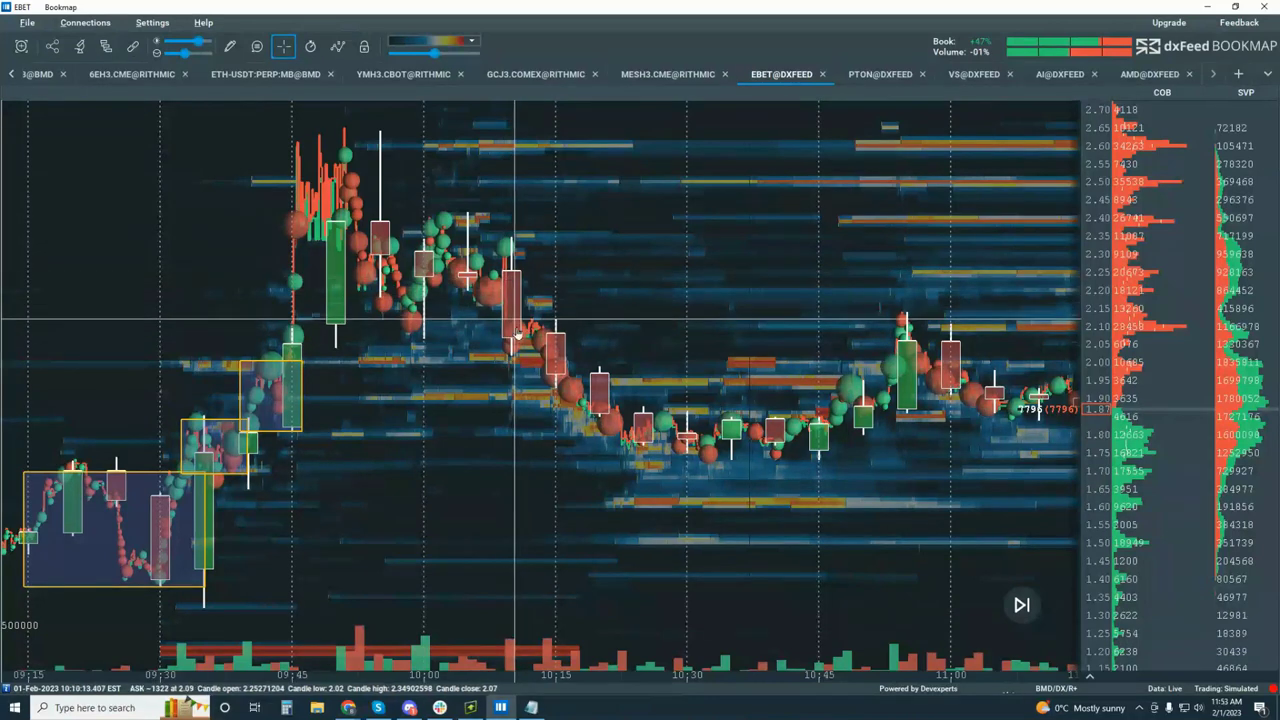
{"action": "scroll", "coordinate": [510, 300], "scroll_direction": "up", "scroll_amount": 2}
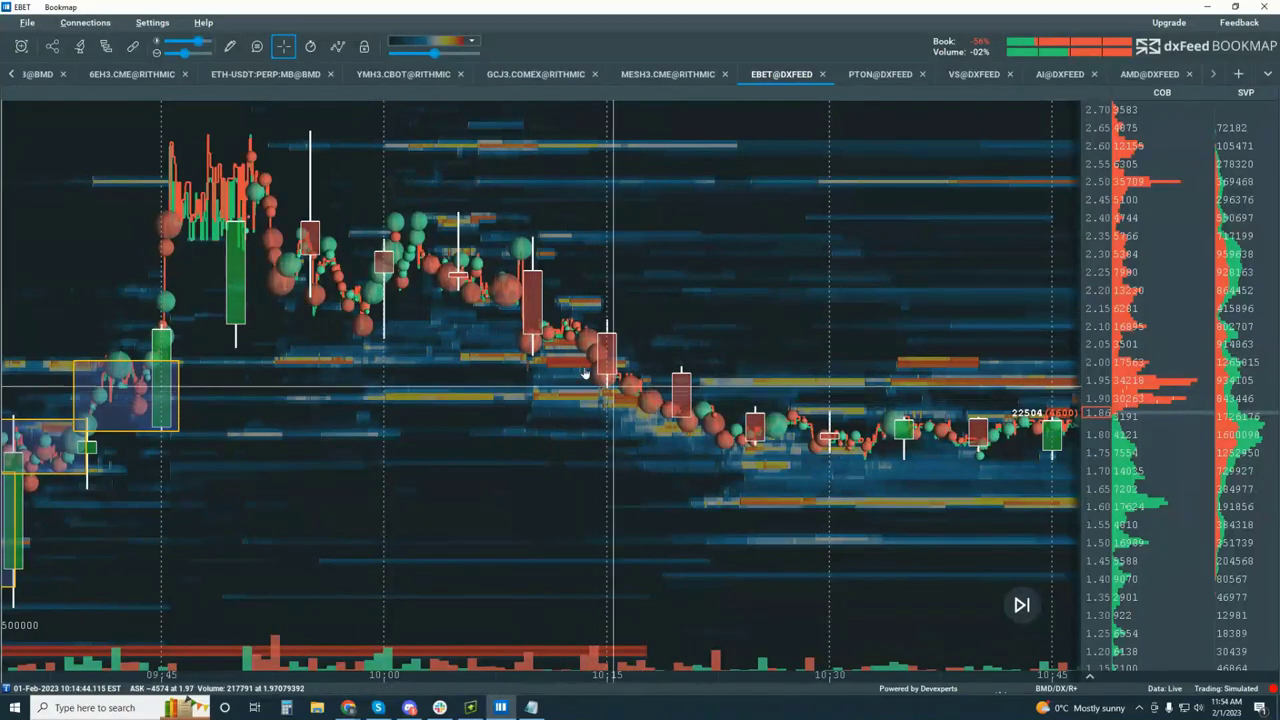
{"action": "scroll", "coordinate": [585, 373], "scroll_direction": "down", "scroll_amount": 3}
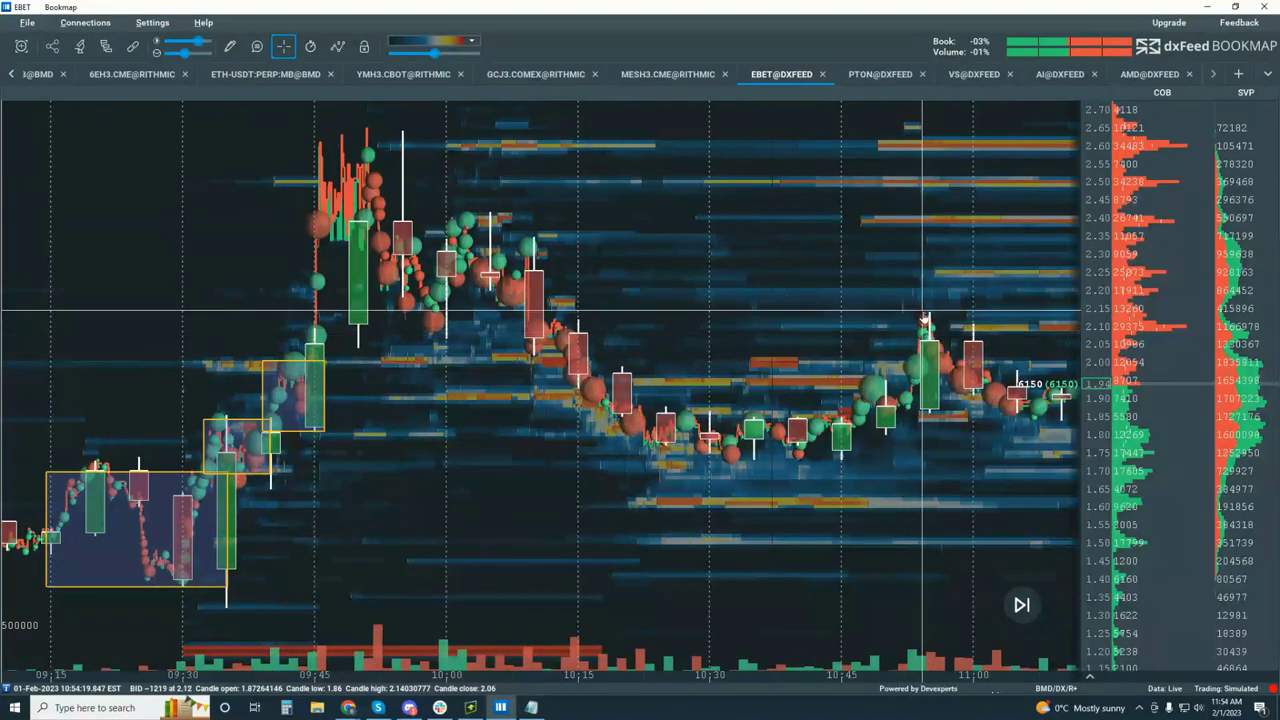
{"action": "scroll", "coordinate": [776, 355], "scroll_direction": "up", "scroll_amount": 5}
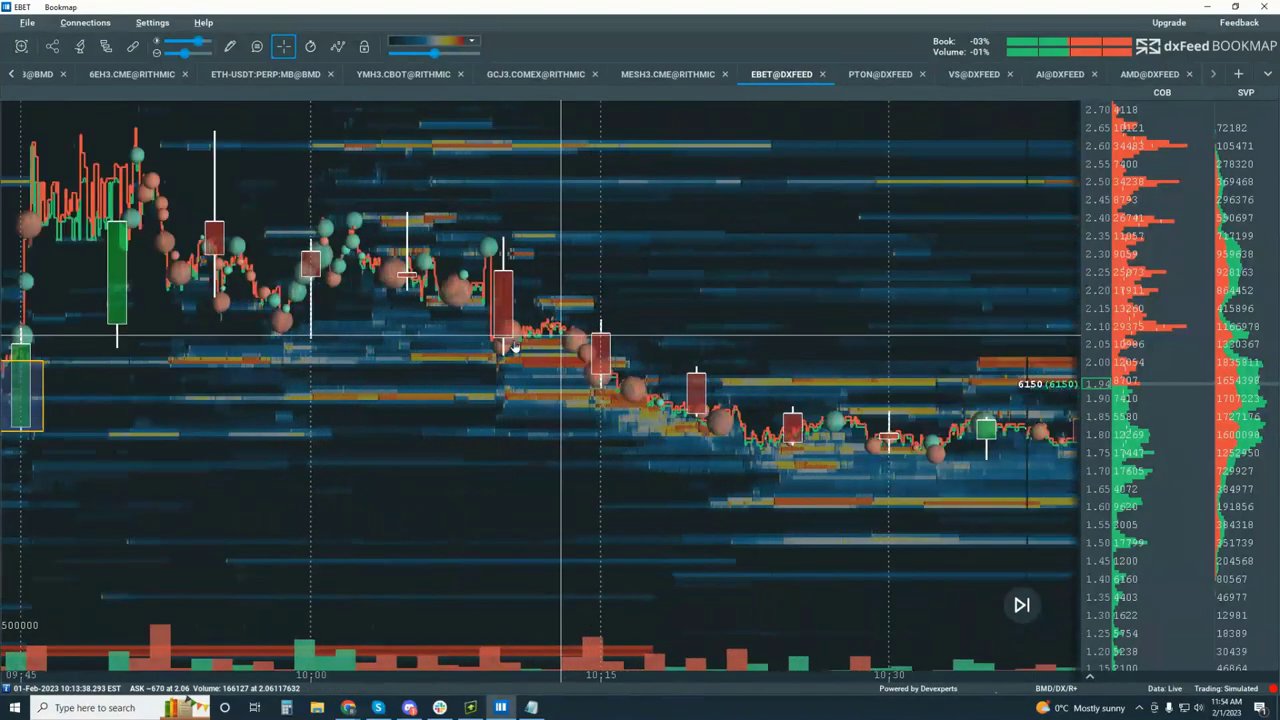
{"action": "scroll", "coordinate": [990, 398], "scroll_direction": "up", "scroll_amount": 5}
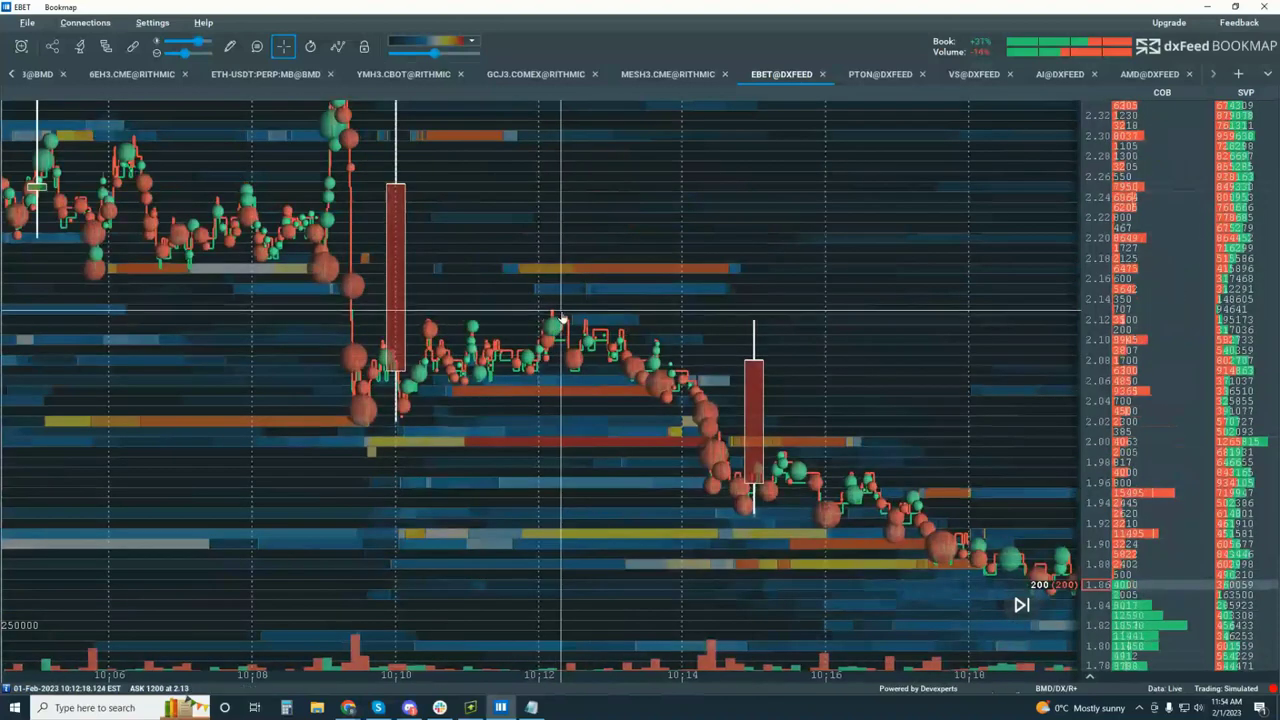
Draw horizontal price lines across the chart at about 2.17 and 2.13.
{"action": "left_click", "coordinate": [229, 46]}
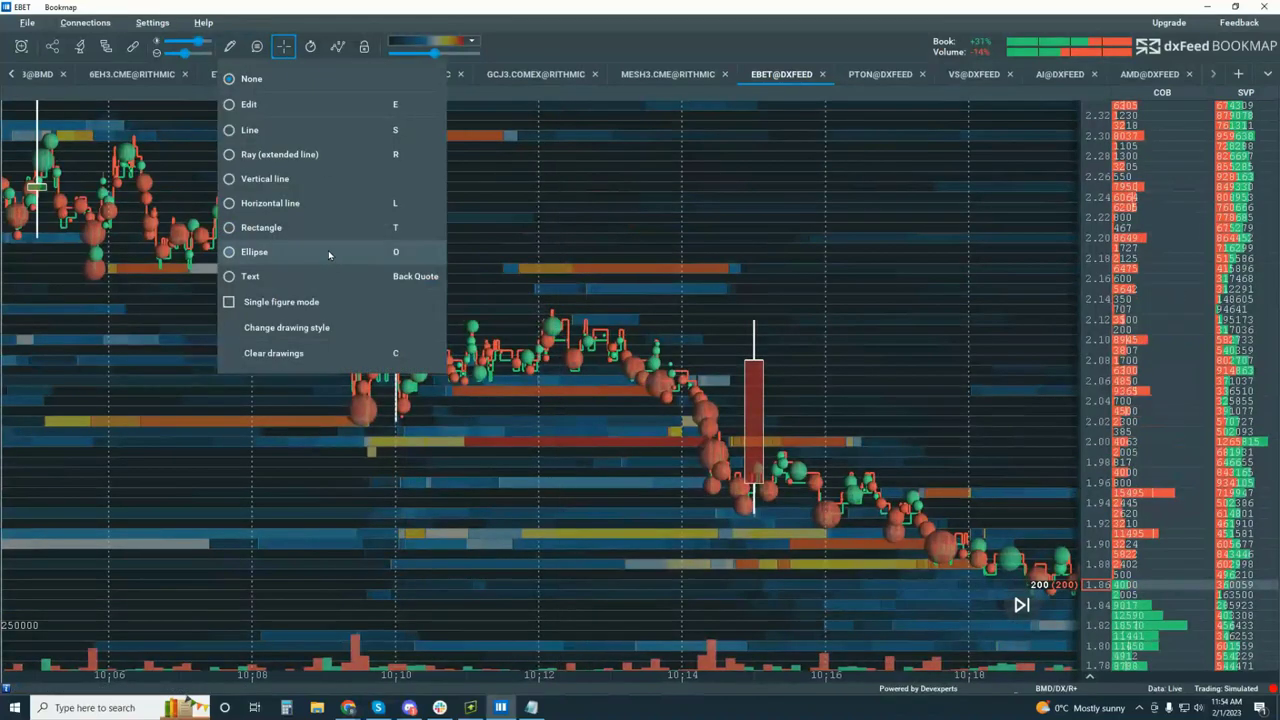
{"action": "left_click", "coordinate": [315, 207]}
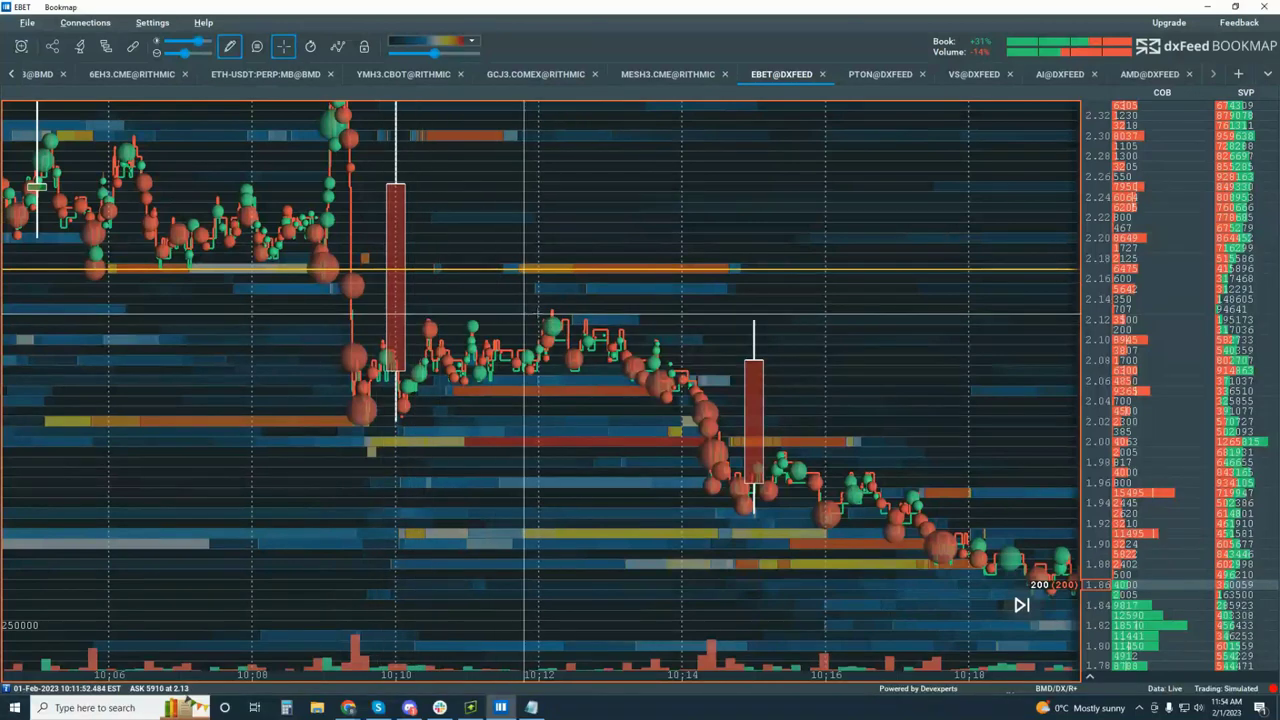
{"action": "left_click", "coordinate": [371, 268]}
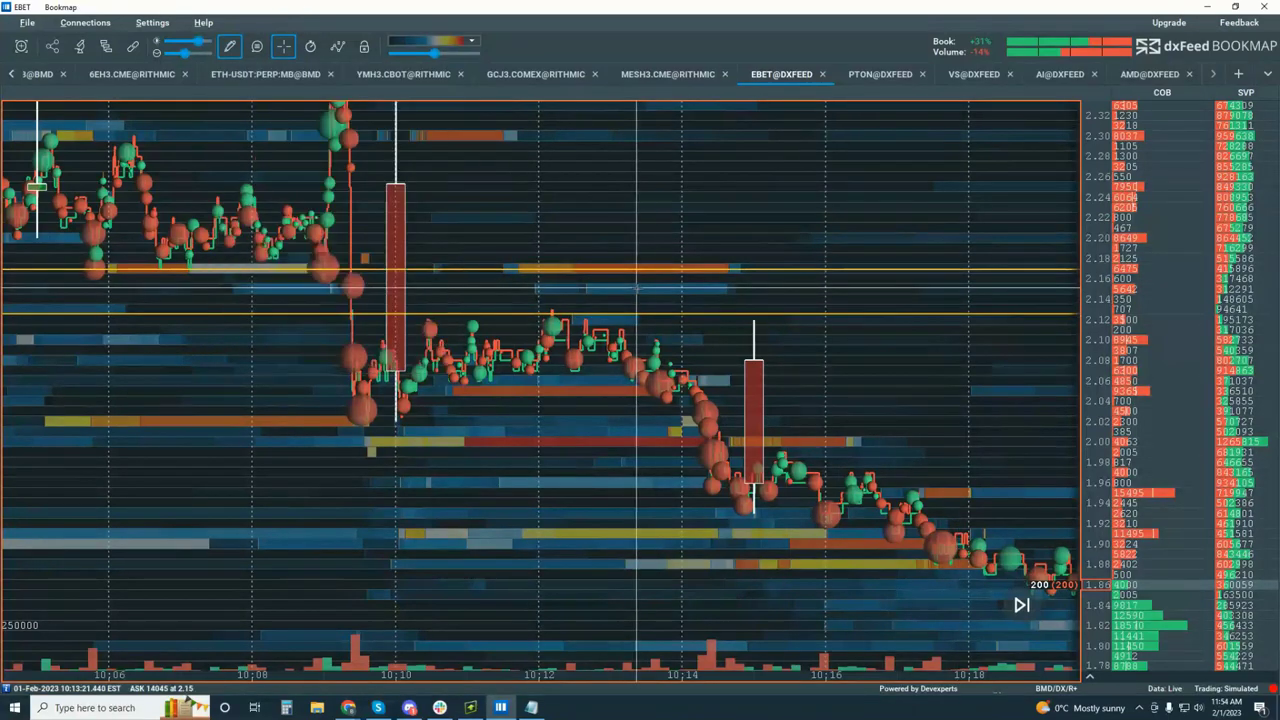
{"action": "scroll", "coordinate": [255, 522], "scroll_direction": "down", "scroll_amount": 5}
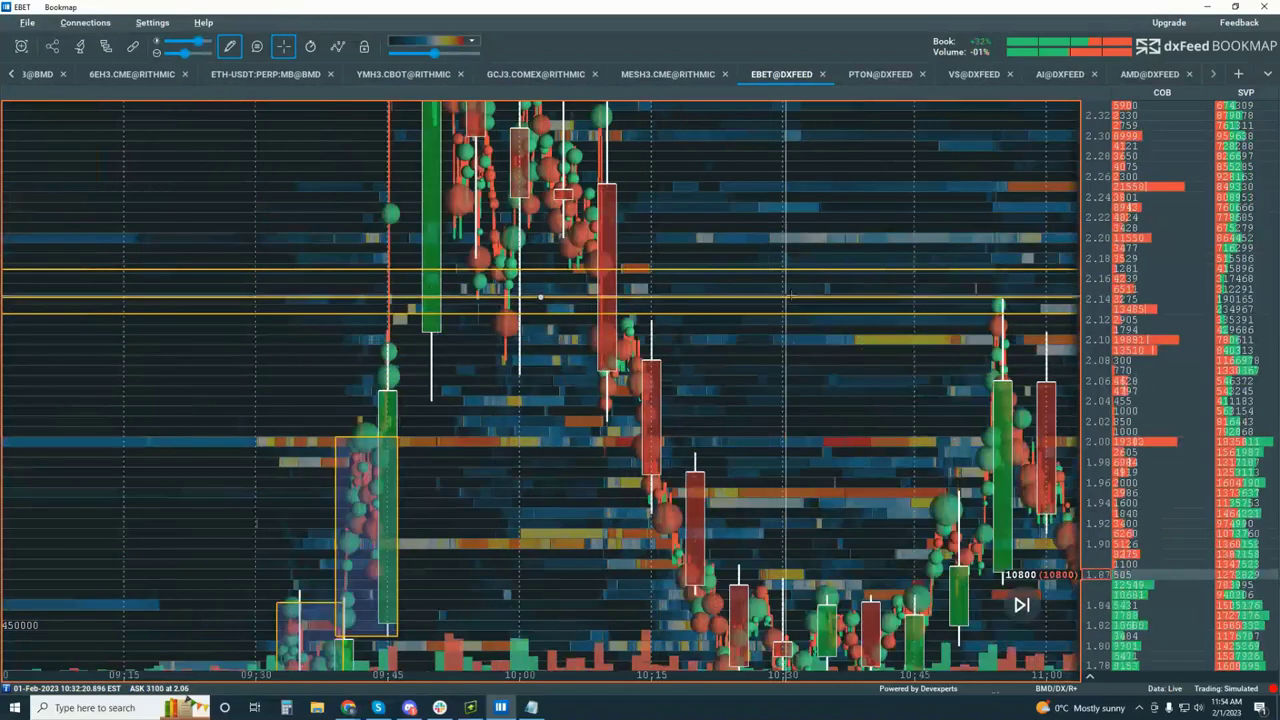
{"action": "left_click", "coordinate": [737, 269]}
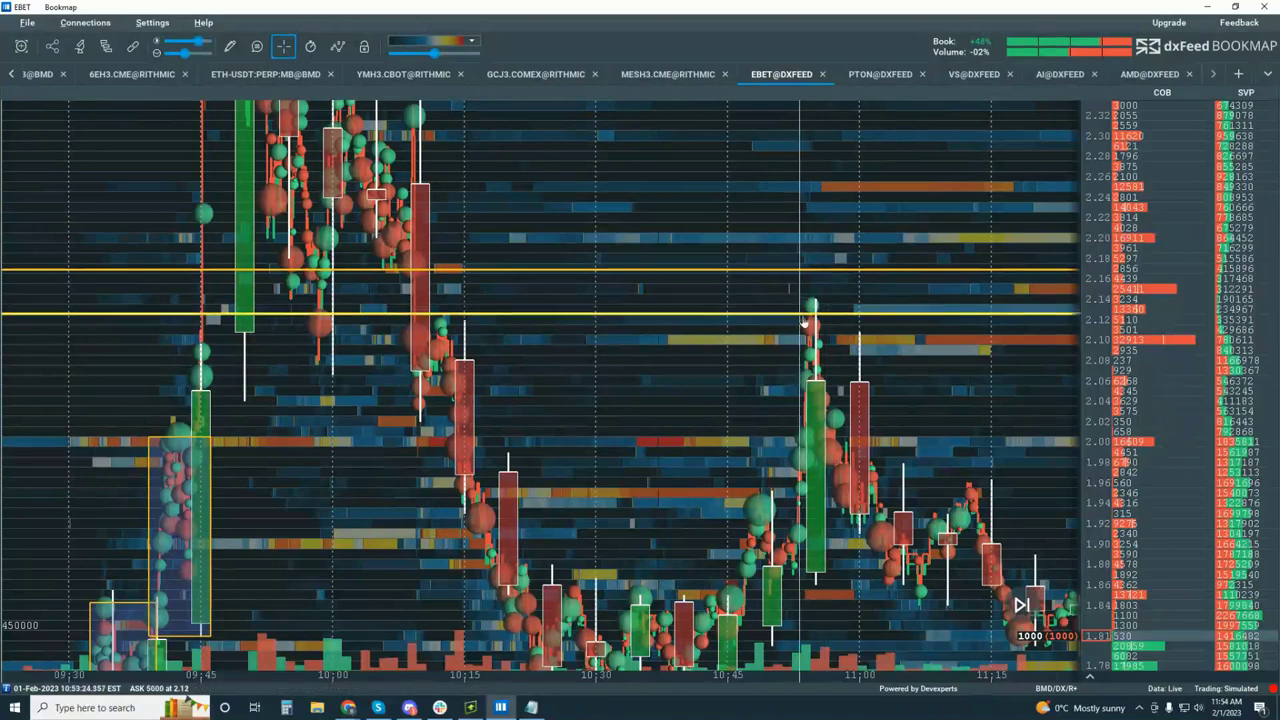
{"action": "scroll", "coordinate": [815, 330], "scroll_direction": "up", "scroll_amount": 3}
{"action": "scroll", "coordinate": [810, 340], "scroll_direction": "up", "scroll_amount": 2}
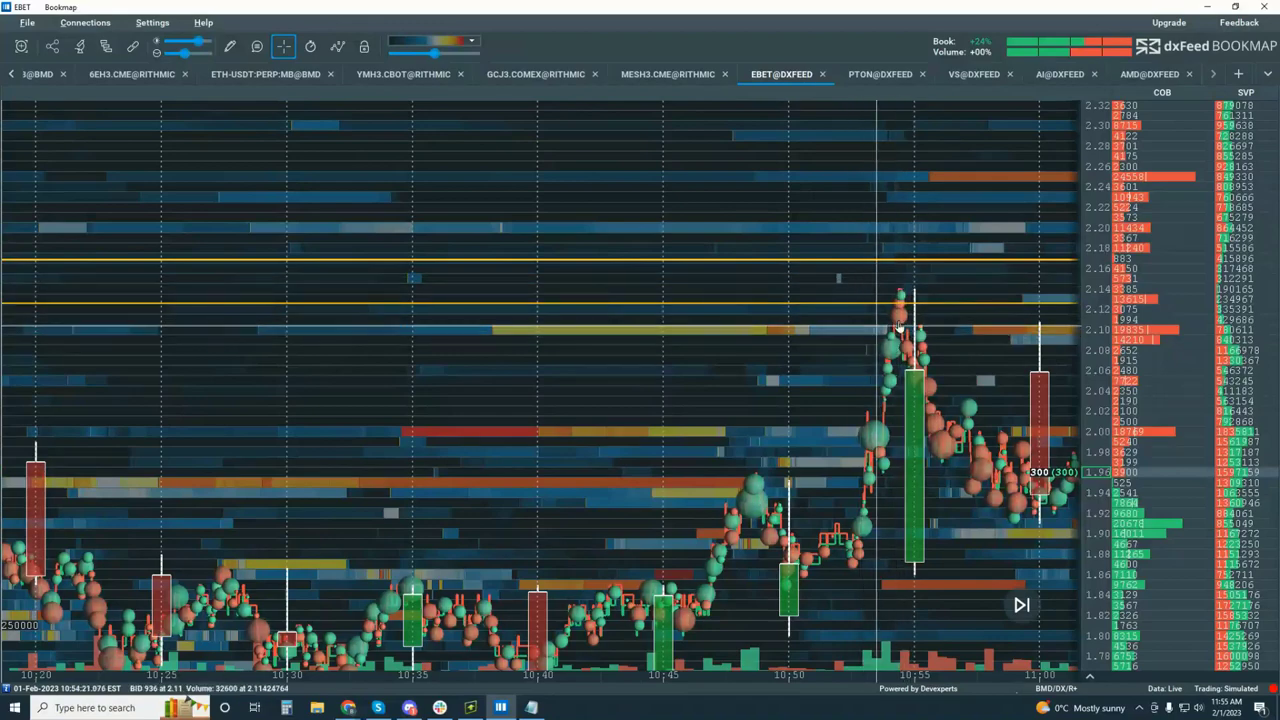
{"action": "scroll", "coordinate": [812, 318], "scroll_direction": "up", "scroll_amount": 5}
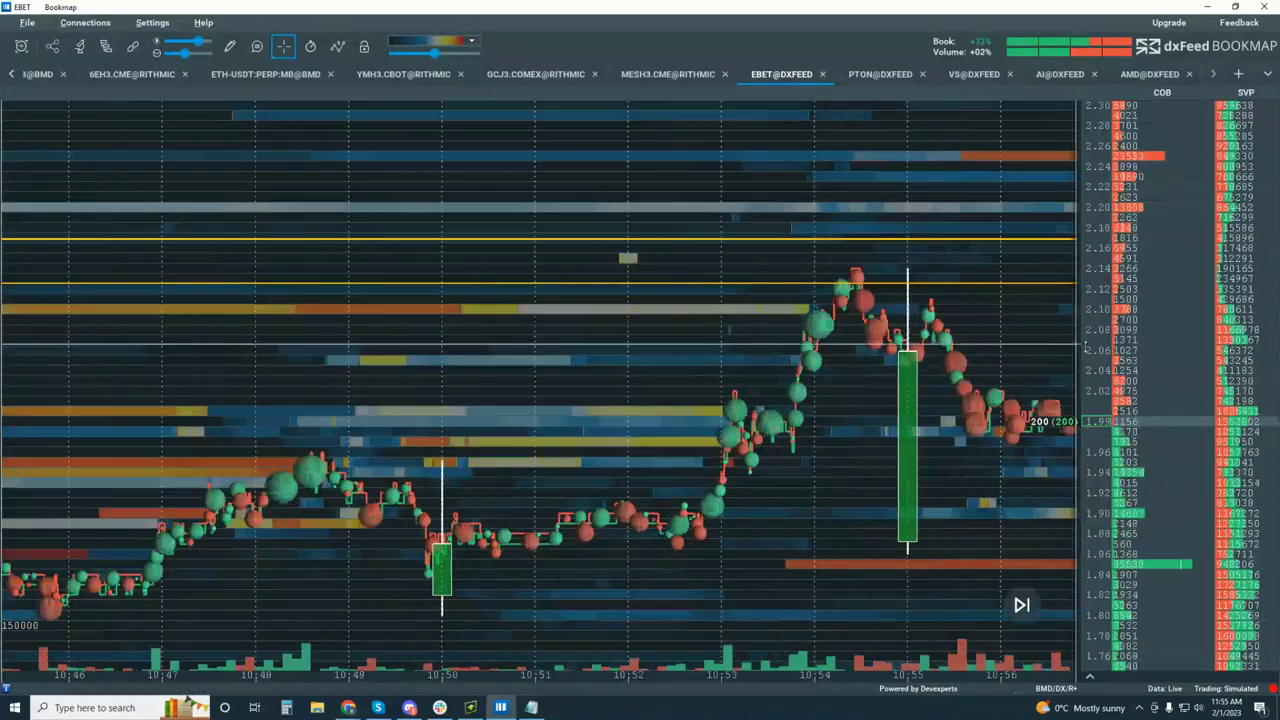
{"action": "scroll", "coordinate": [1098, 325], "scroll_direction": "up", "scroll_amount": 3}
{"action": "scroll", "coordinate": [1098, 325], "scroll_direction": "up", "scroll_amount": 1}
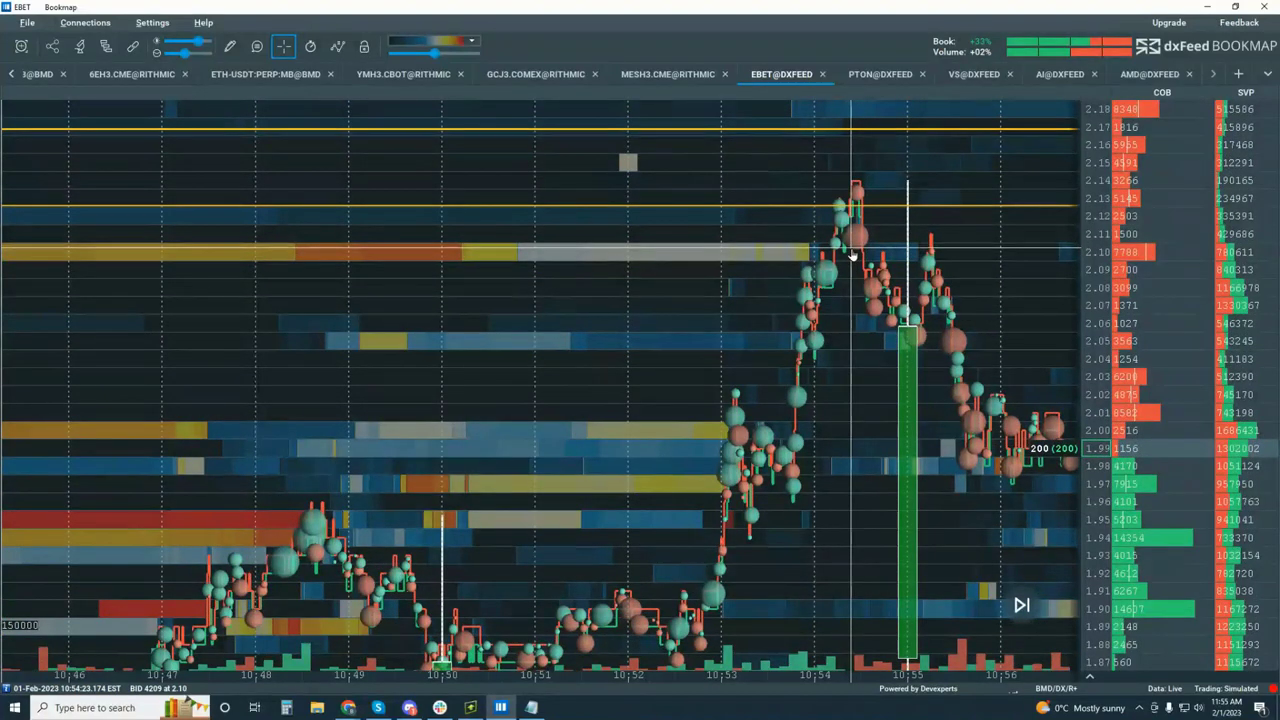
{"action": "scroll", "coordinate": [760, 310], "scroll_direction": "down", "scroll_amount": 1}
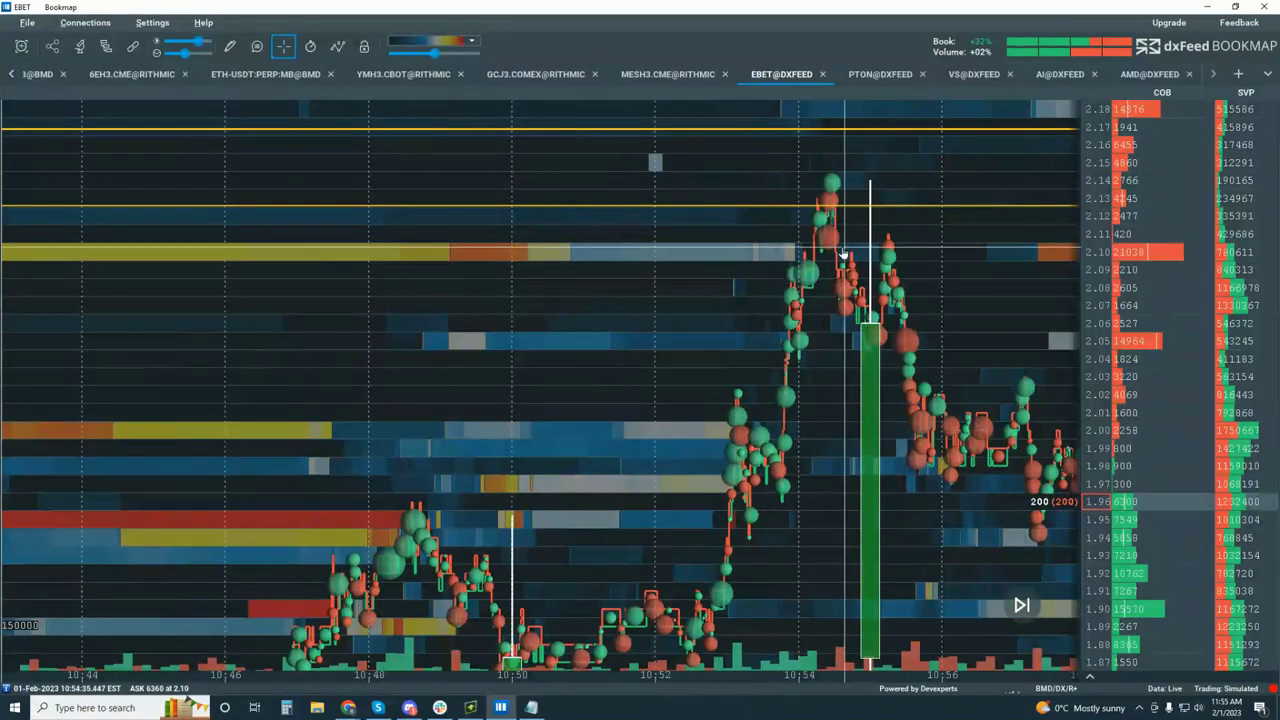
{"action": "scroll", "coordinate": [826, 215], "scroll_direction": "down", "scroll_amount": 1}
{"action": "scroll", "coordinate": [834, 192], "scroll_direction": "up", "scroll_amount": 5}
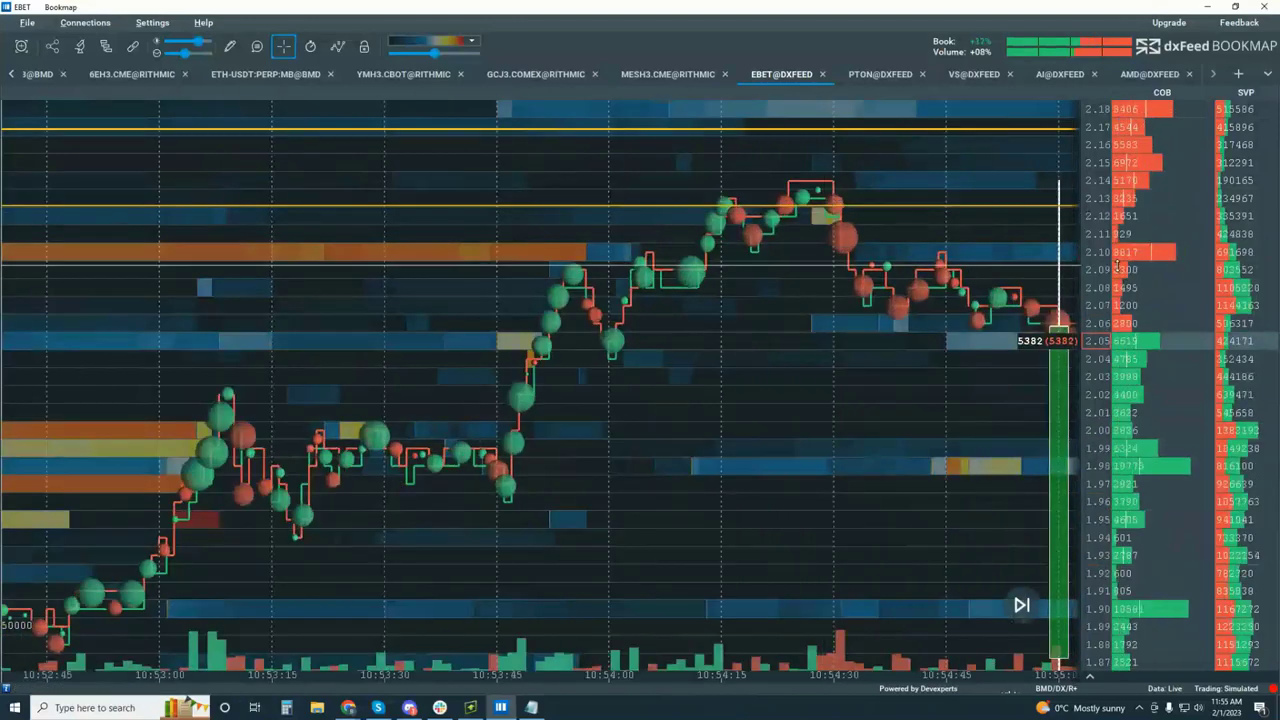
{"action": "scroll", "coordinate": [1117, 264], "scroll_direction": "up", "scroll_amount": 3}
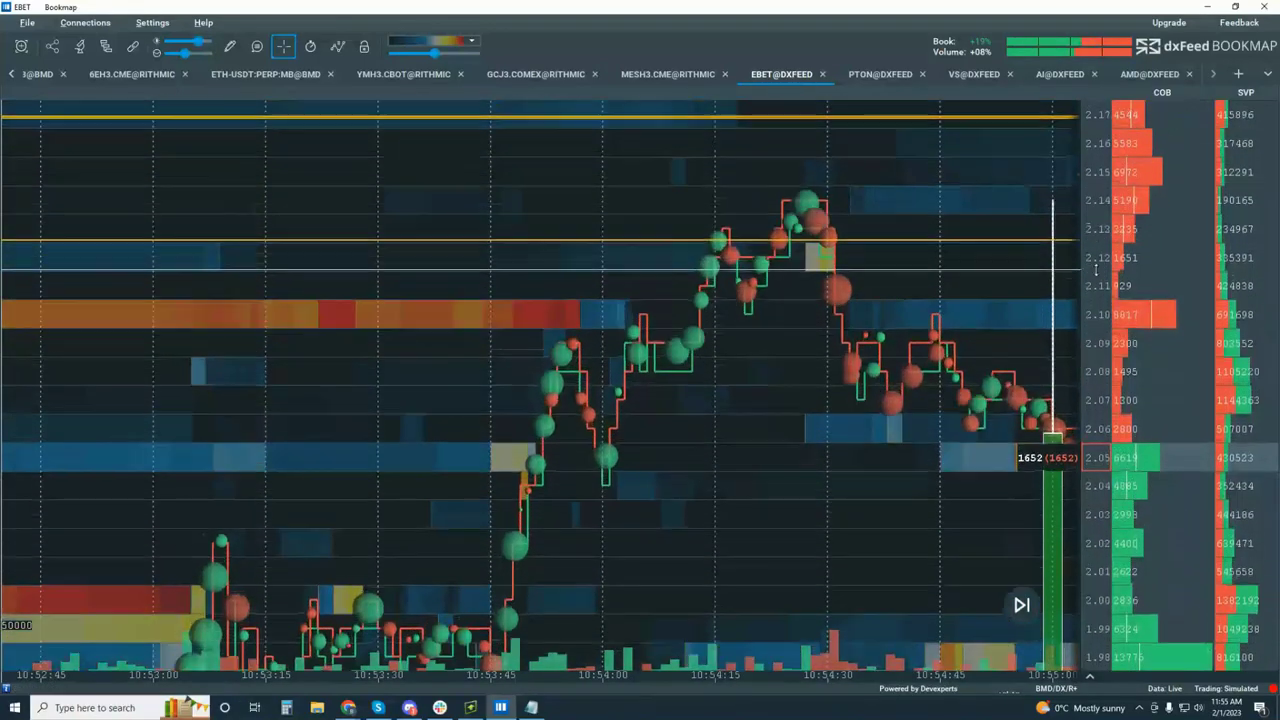
{"action": "scroll", "coordinate": [800, 208], "scroll_direction": "up", "scroll_amount": 7}
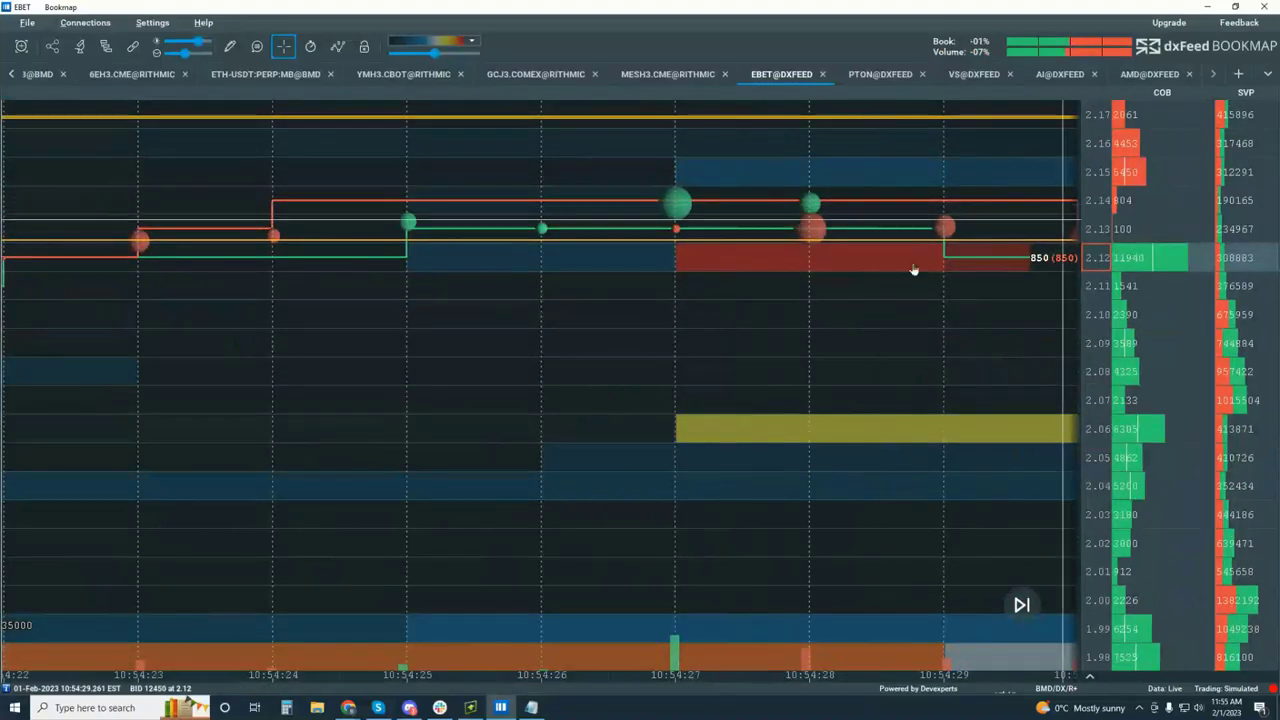
{"action": "scroll", "coordinate": [860, 300], "scroll_direction": "down", "scroll_amount": 8}
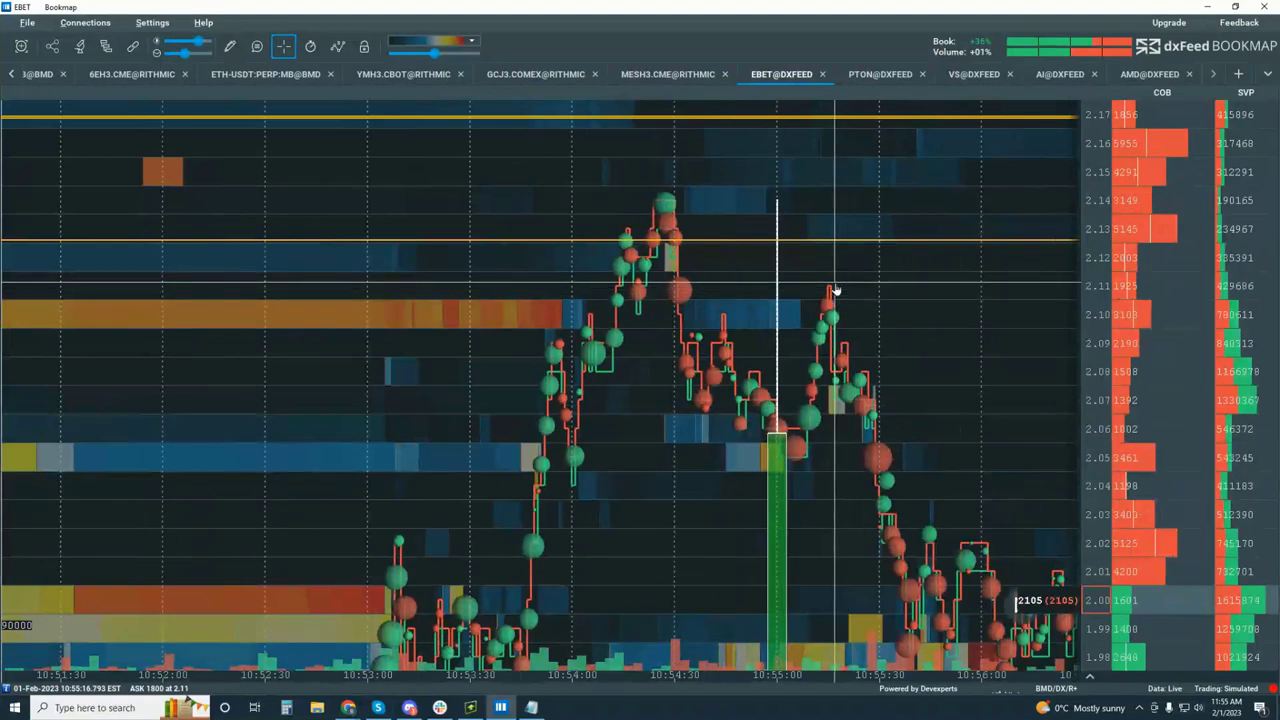
{"action": "scroll", "coordinate": [849, 310], "scroll_direction": "up", "scroll_amount": 1}
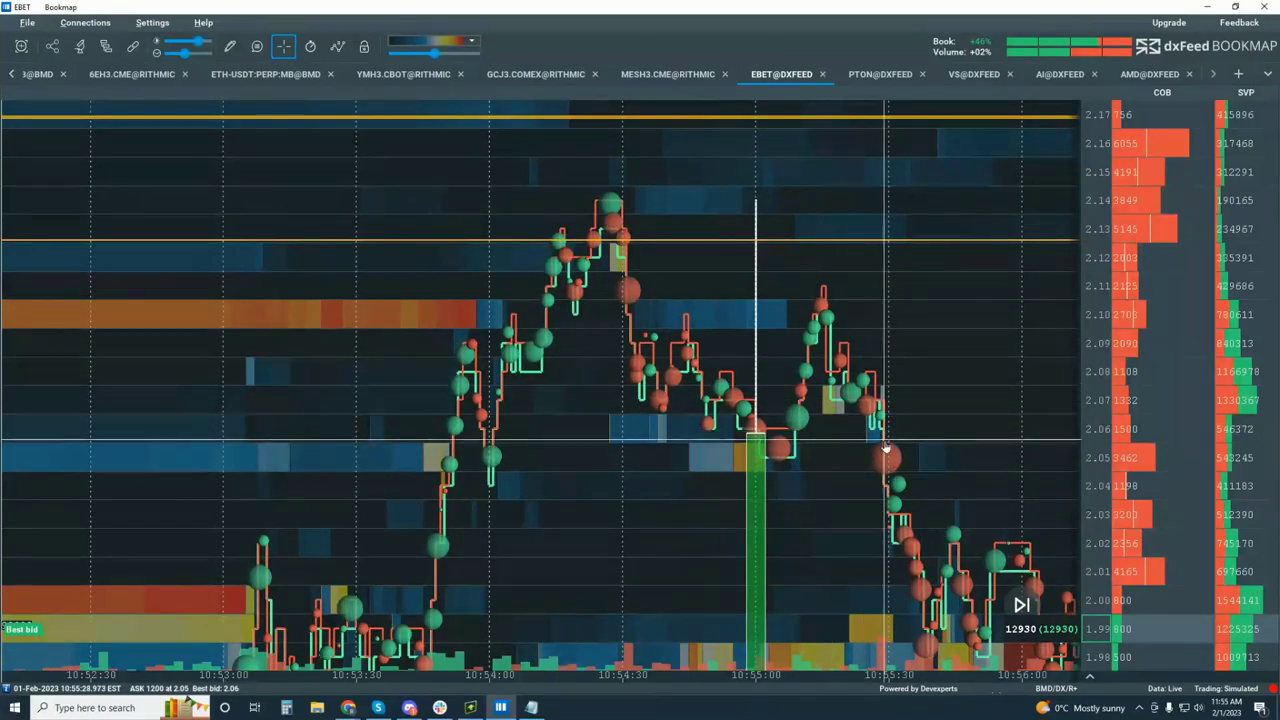
{"action": "left_click_drag", "start_coordinate": [885, 447], "coordinate": [866, 246]}
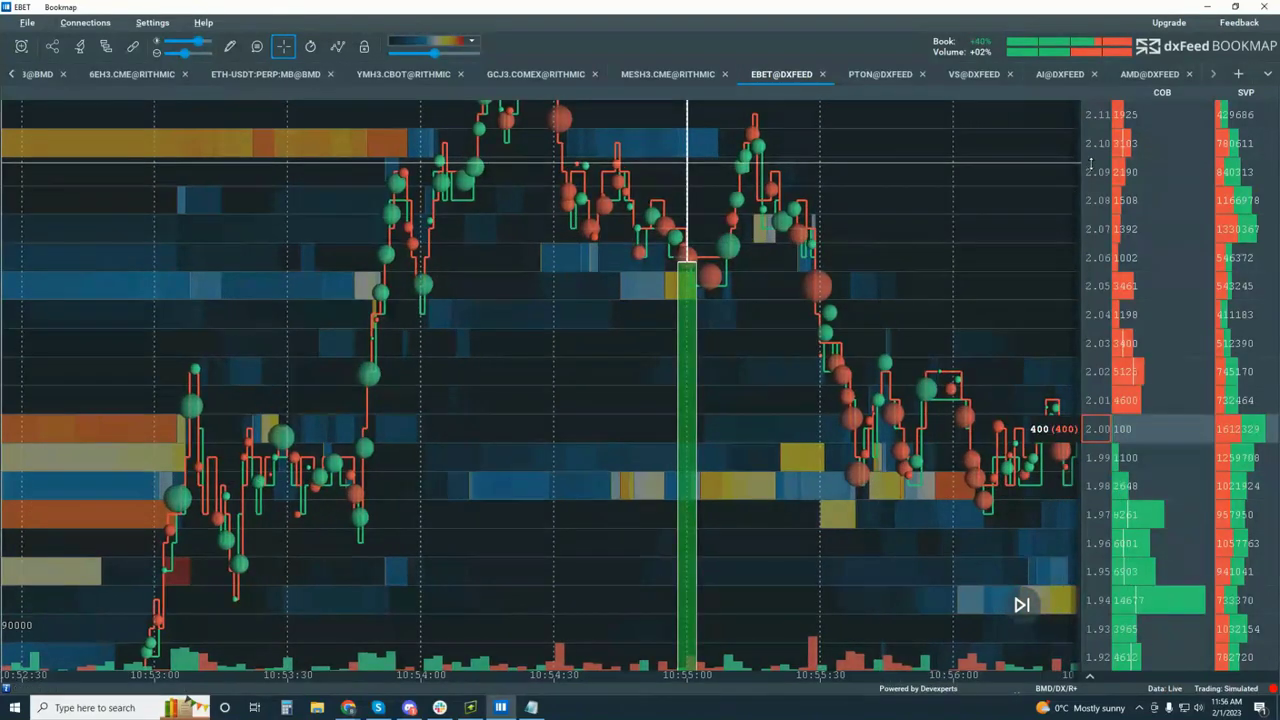
{"action": "scroll", "coordinate": [1090, 165], "scroll_direction": "down", "scroll_amount": 2}
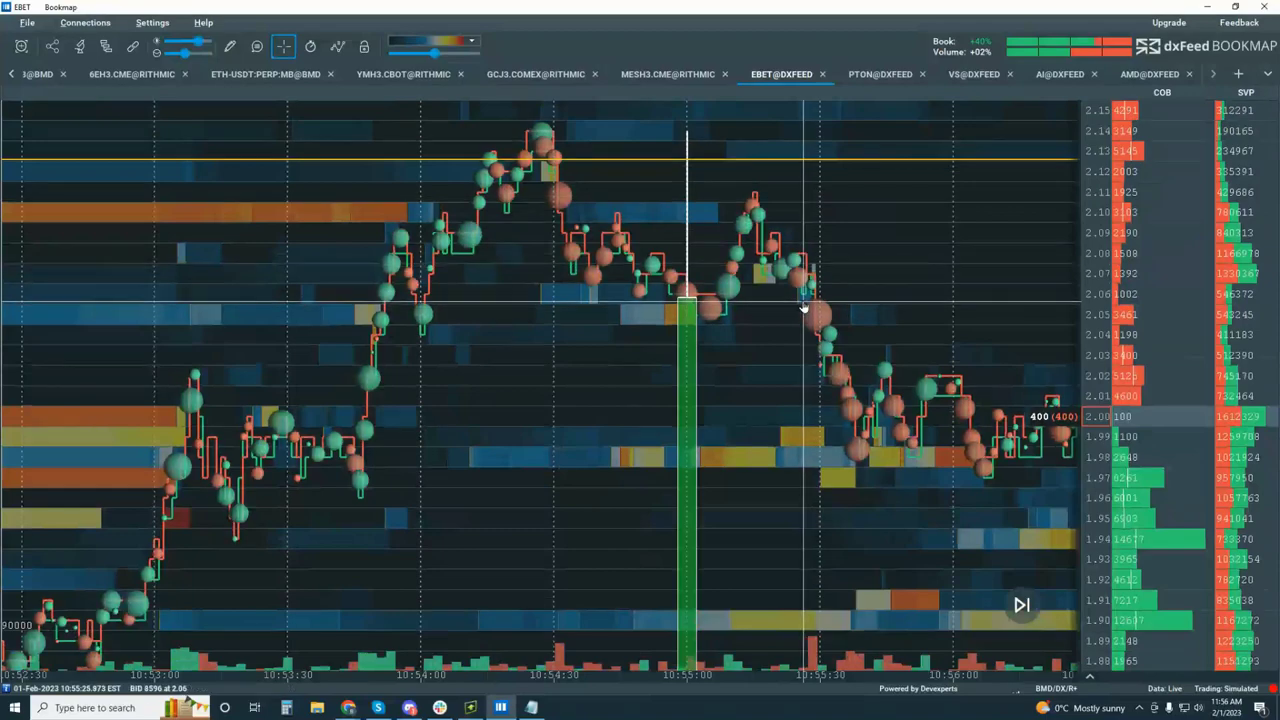
{"action": "scroll", "coordinate": [805, 310], "scroll_direction": "down", "scroll_amount": 5}
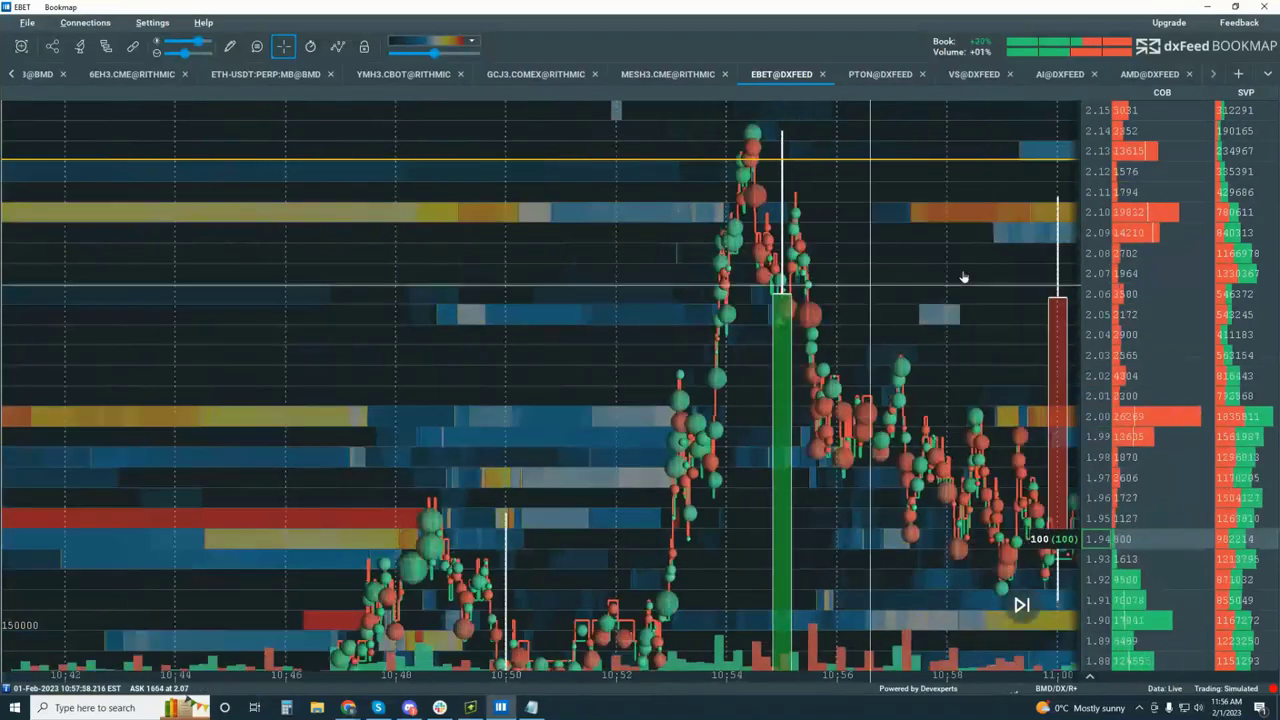
{"action": "scroll", "coordinate": [1095, 300], "scroll_direction": "down", "scroll_amount": 3}
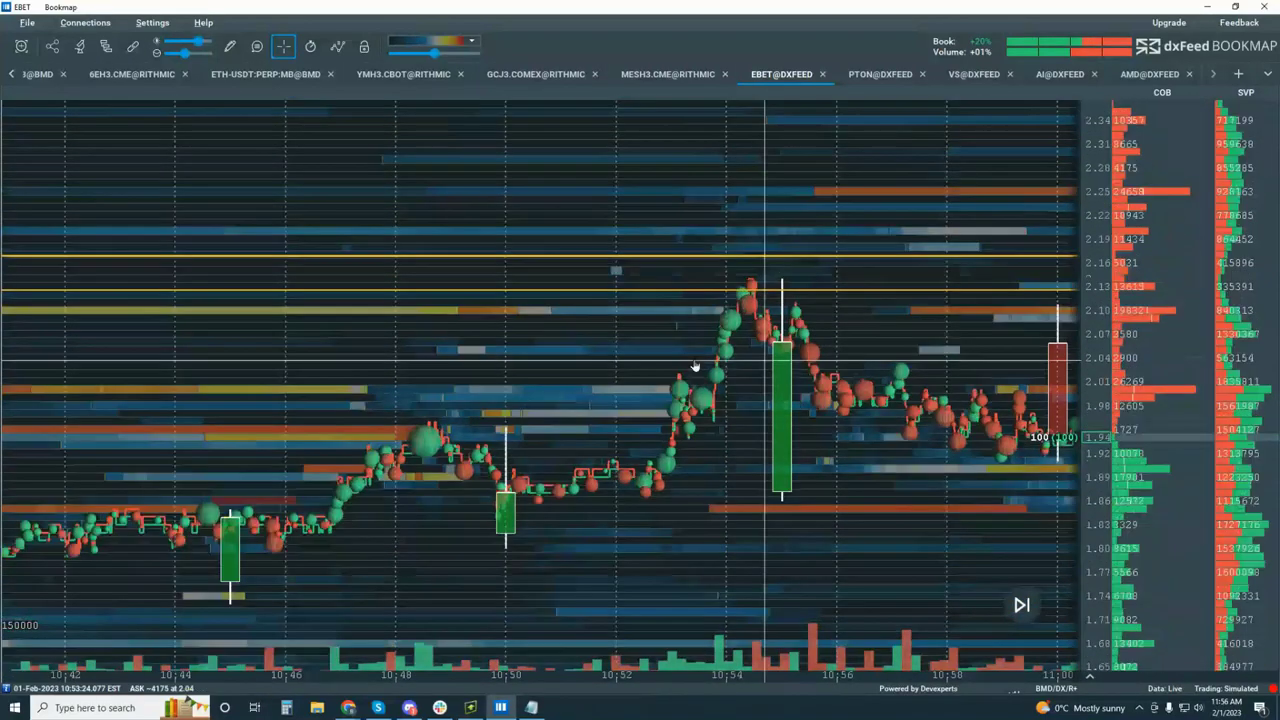
{"action": "scroll", "coordinate": [695, 366], "scroll_direction": "down", "scroll_amount": 5}
{"action": "scroll", "coordinate": [666, 374], "scroll_direction": "down", "scroll_amount": 2}
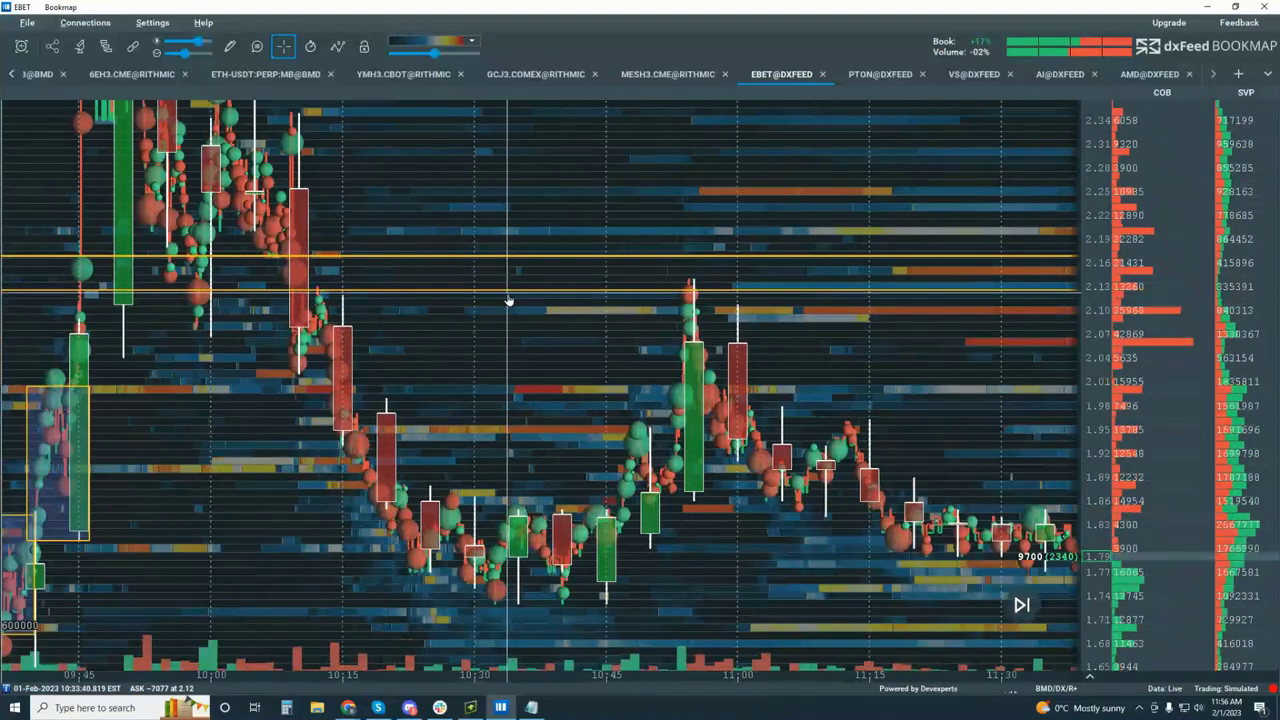
{"action": "left_click_drag", "start_coordinate": [543, 300], "coordinate": [600, 300]}
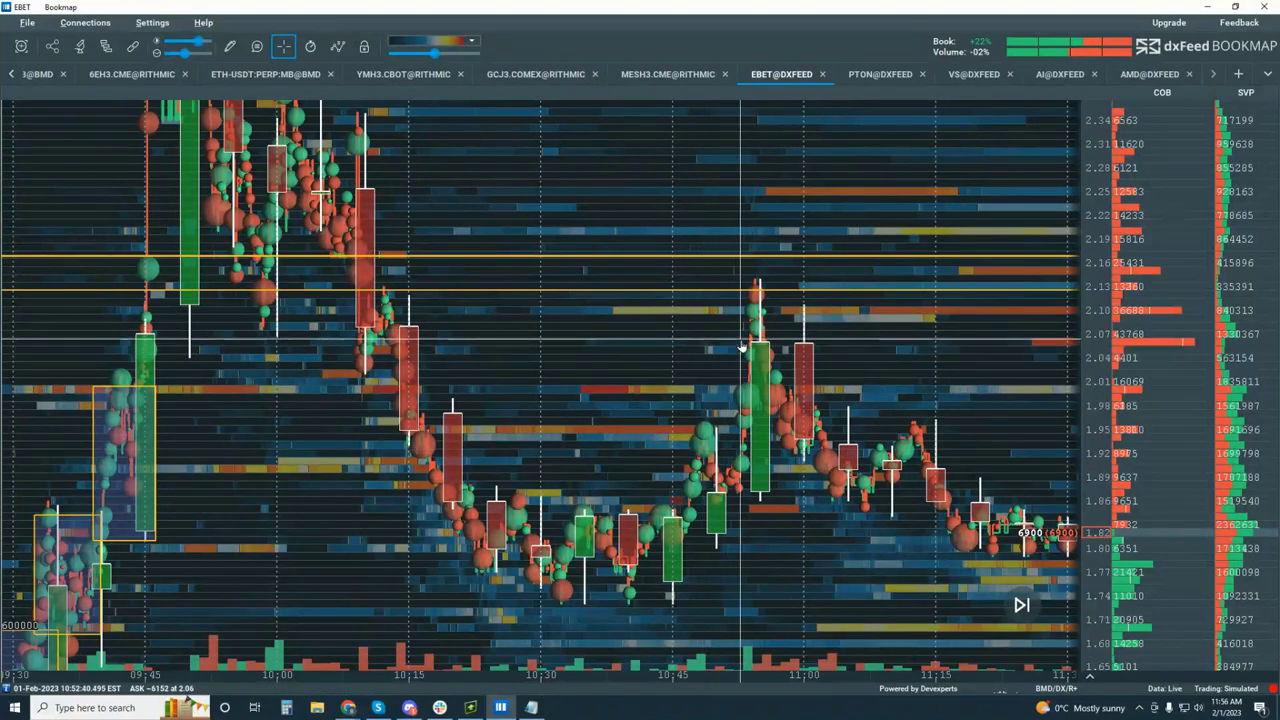
{"action": "scroll", "coordinate": [742, 350], "scroll_direction": "down", "scroll_amount": 3}
{"action": "scroll", "coordinate": [742, 345], "scroll_direction": "up", "scroll_amount": 5}
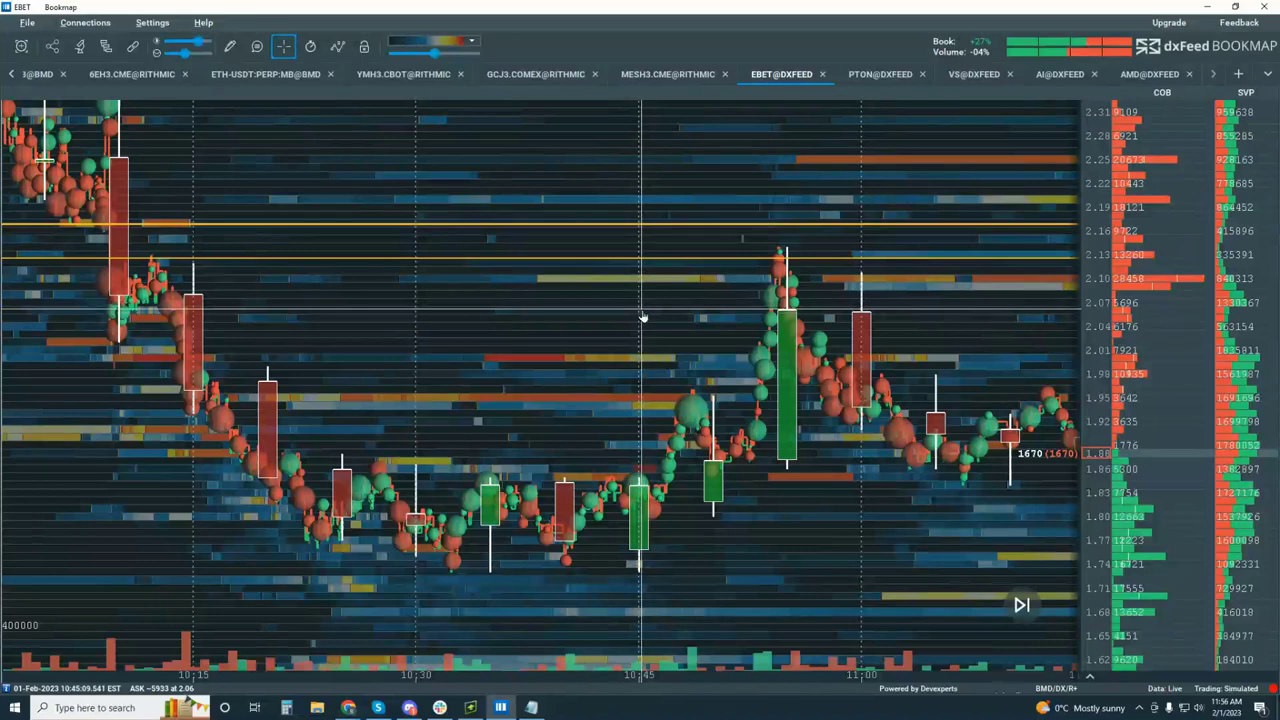
Open the heatmap settings and move the Studies configuration window lower on screen.
{"action": "right_click", "coordinate": [300, 156]}
{"action": "left_click", "coordinate": [336, 168]}
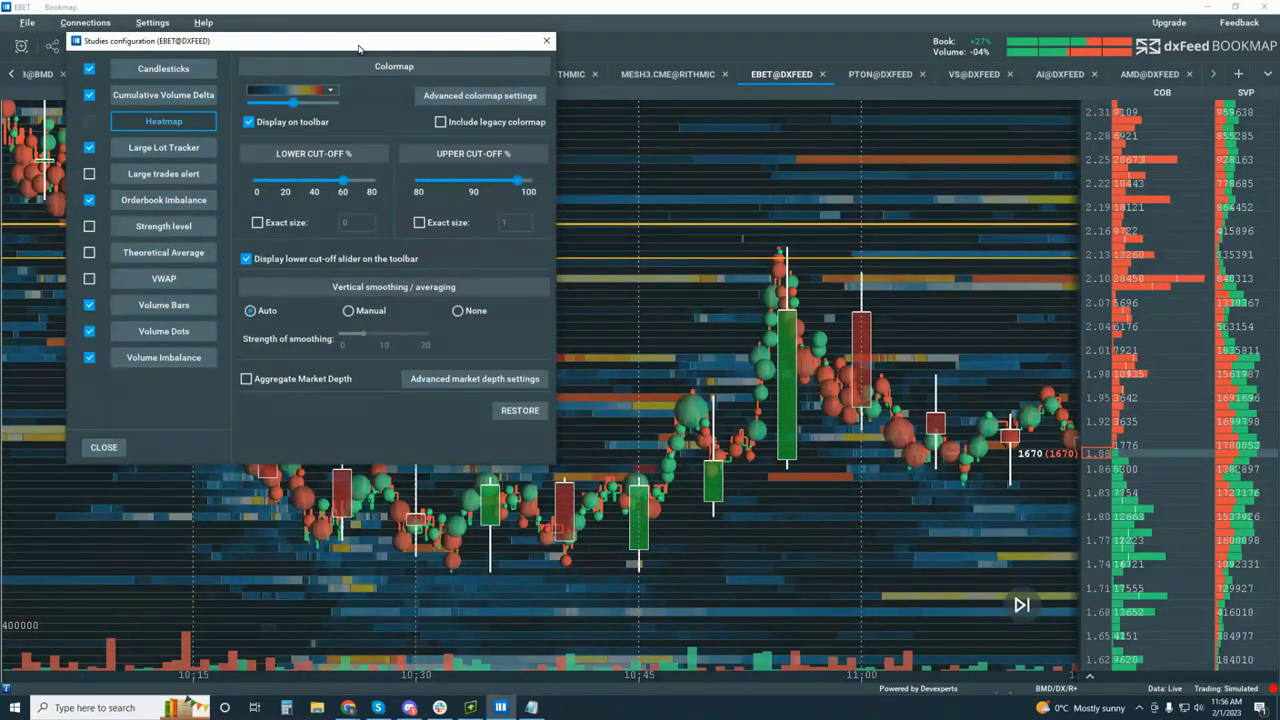
{"action": "left_click_drag", "start_coordinate": [358, 48], "coordinate": [458, 105]}
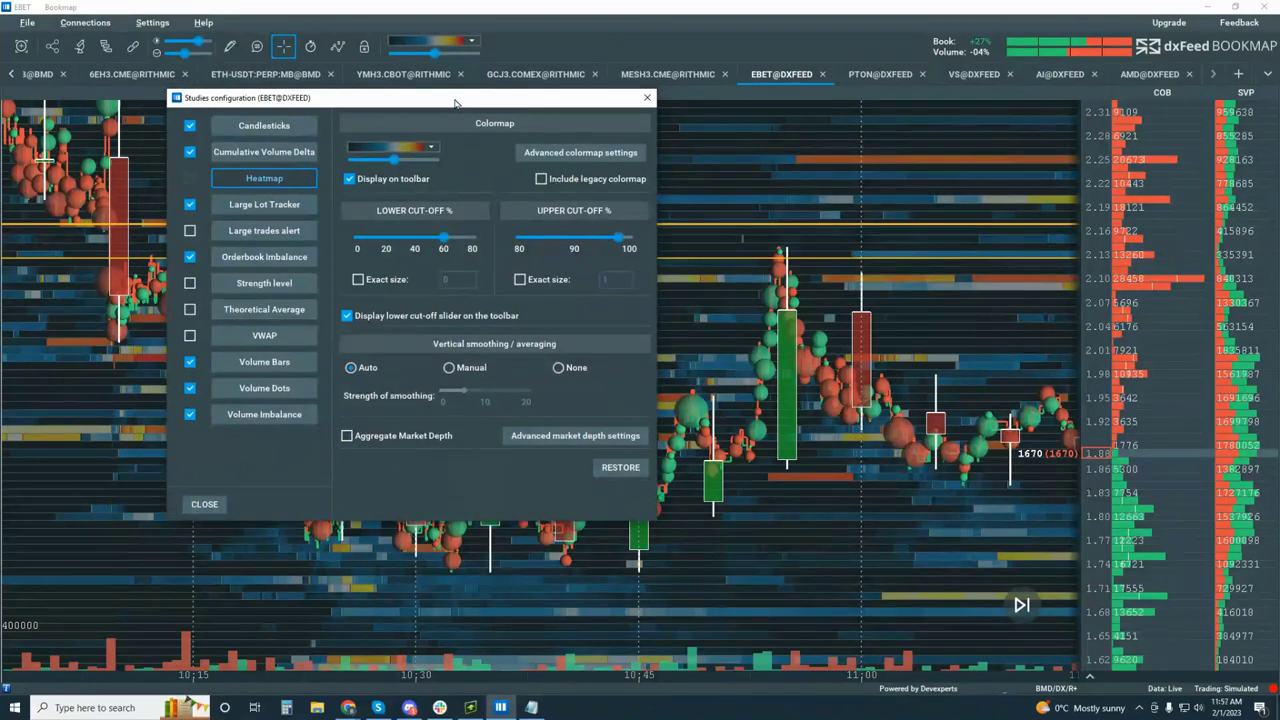
{"action": "left_click_drag", "start_coordinate": [455, 103], "coordinate": [511, 315]}
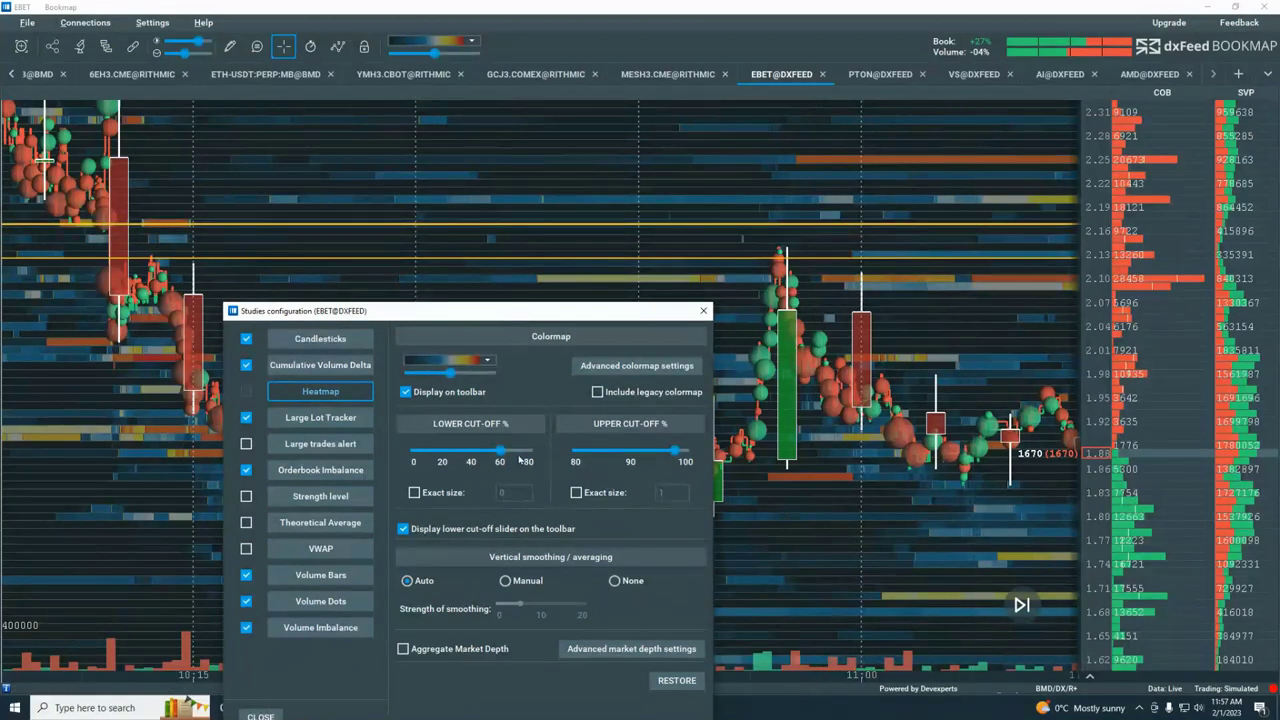
Set the heatmap Lower cut-off to 80% and Upper cut-off just under 100%.
{"action": "left_click_drag", "start_coordinate": [500, 452], "coordinate": [386, 453]}
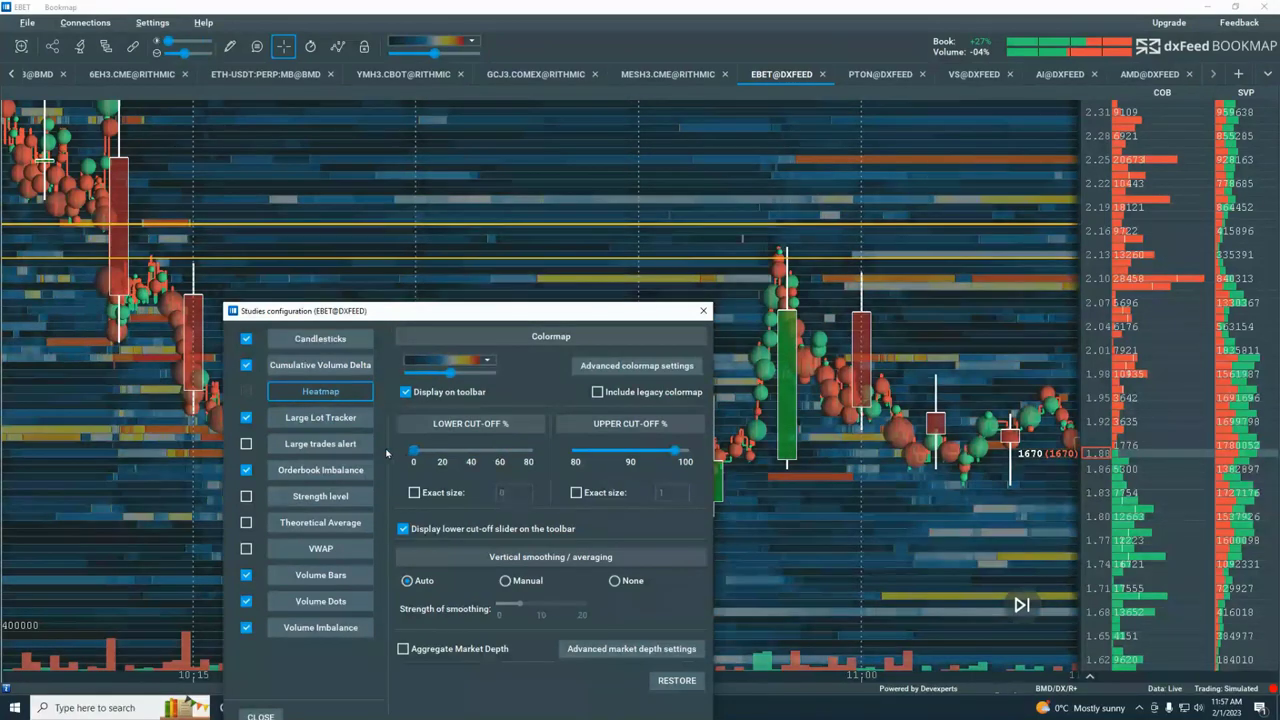
{"action": "left_click_drag", "start_coordinate": [675, 453], "coordinate": [575, 452]}
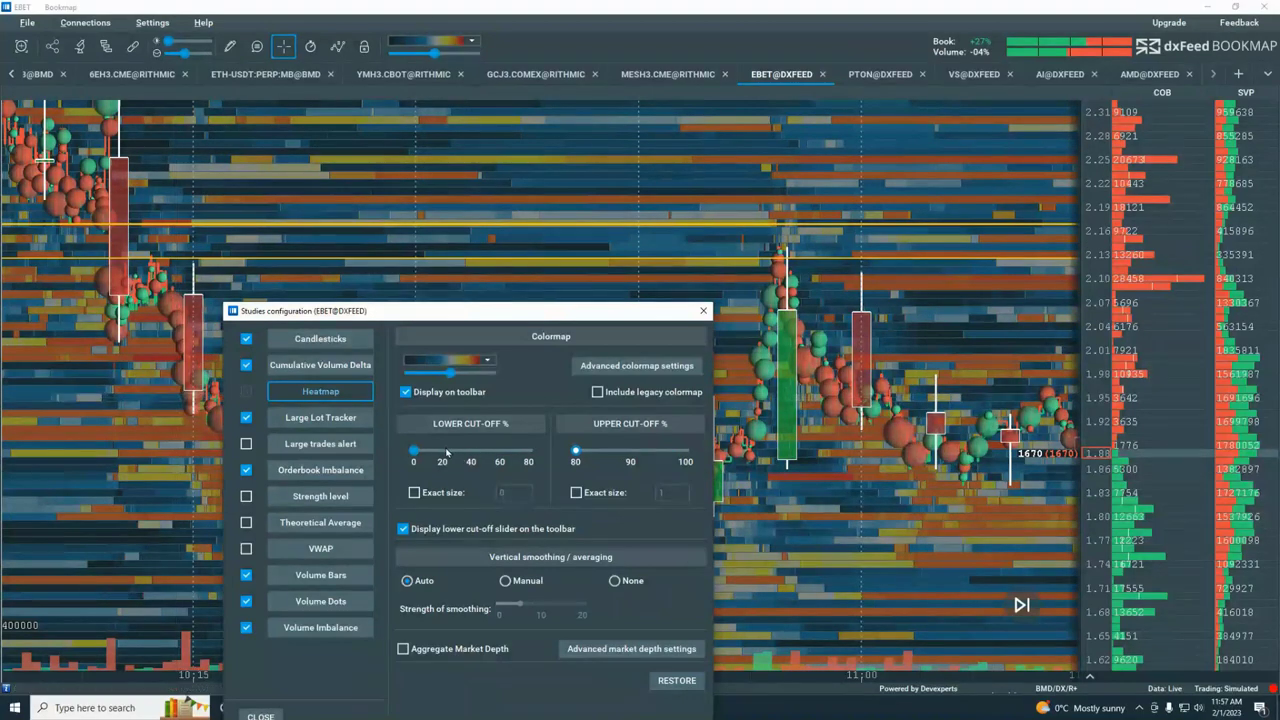
{"action": "left_click_drag", "start_coordinate": [415, 454], "coordinate": [729, 463]}
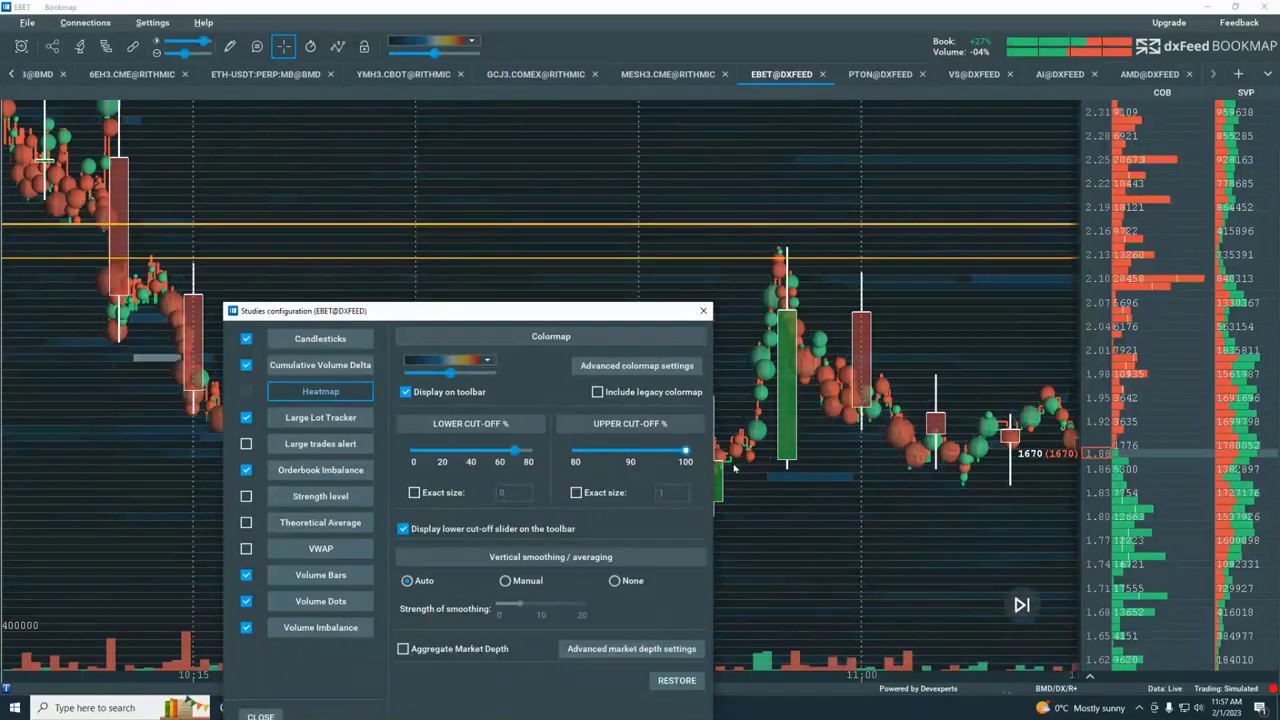
{"action": "left_click_drag", "start_coordinate": [598, 318], "coordinate": [618, 371]}
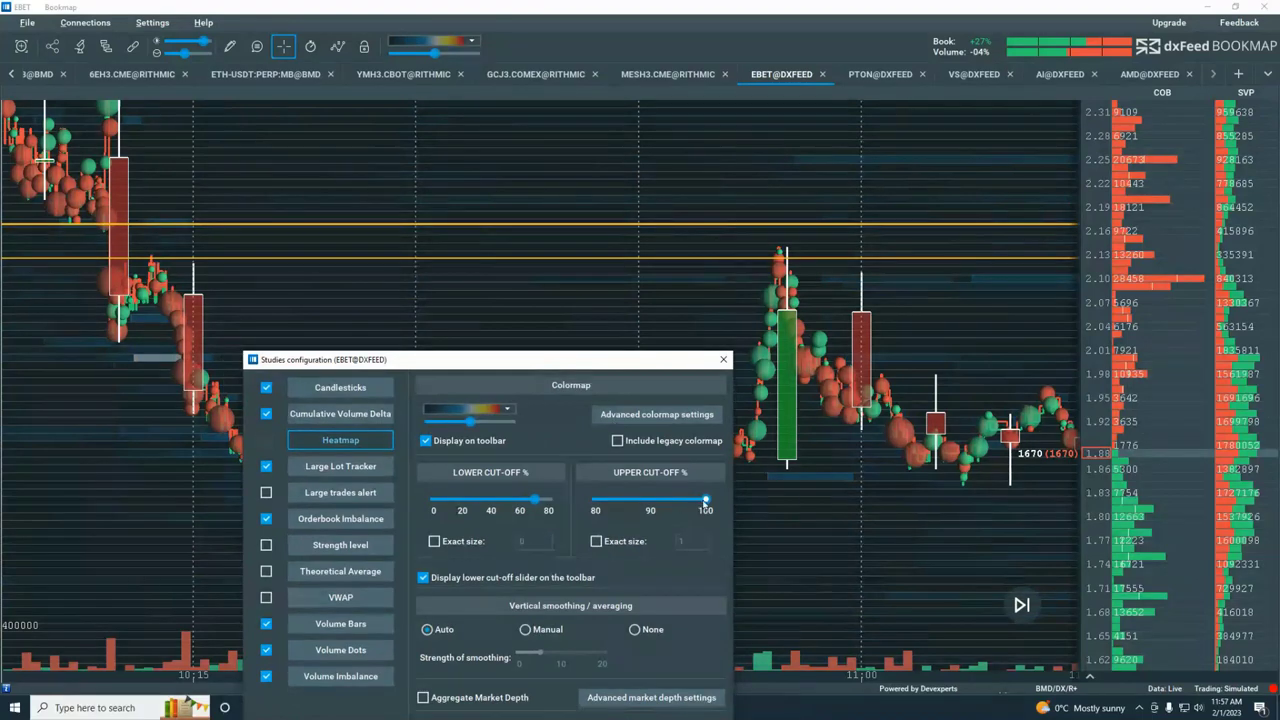
{"action": "left_click_drag", "start_coordinate": [705, 499], "coordinate": [697, 501]}
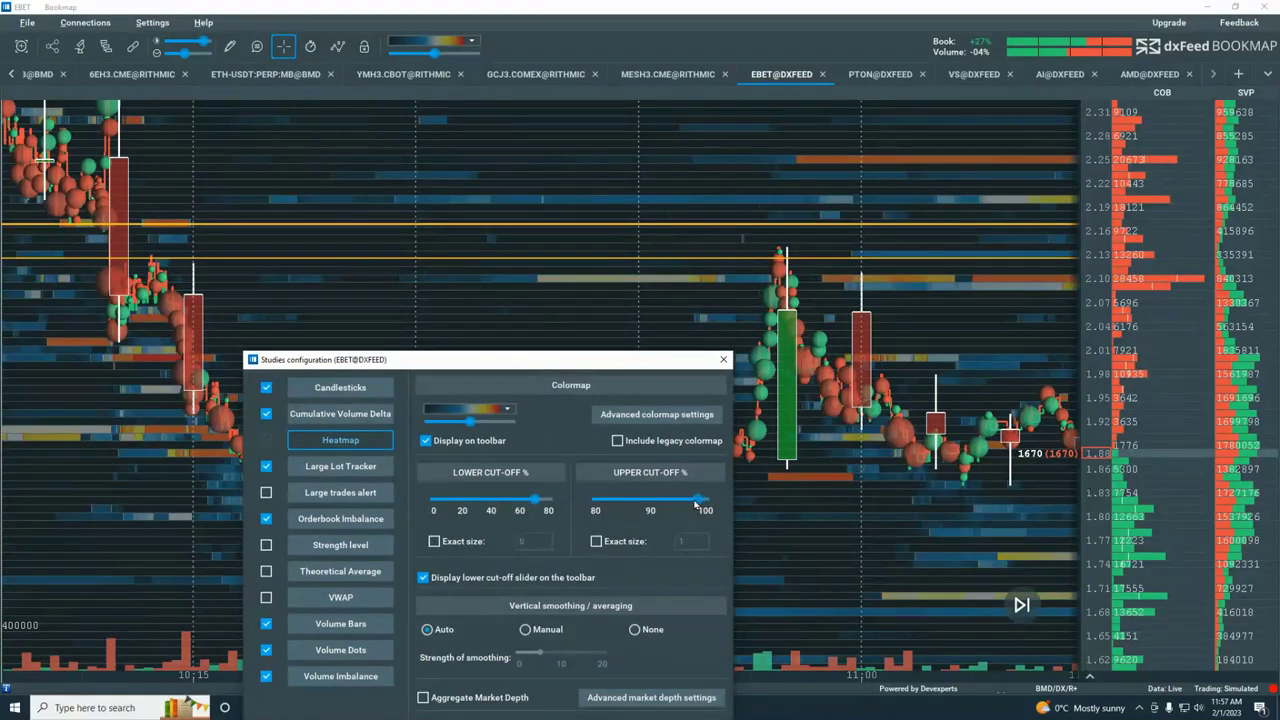
Close Studies configuration and zoom and pan the chart onto 09:45–11:15 trading.
{"action": "left_click", "coordinate": [723, 359]}
{"action": "scroll", "coordinate": [718, 283], "scroll_direction": "down", "scroll_amount": 3}
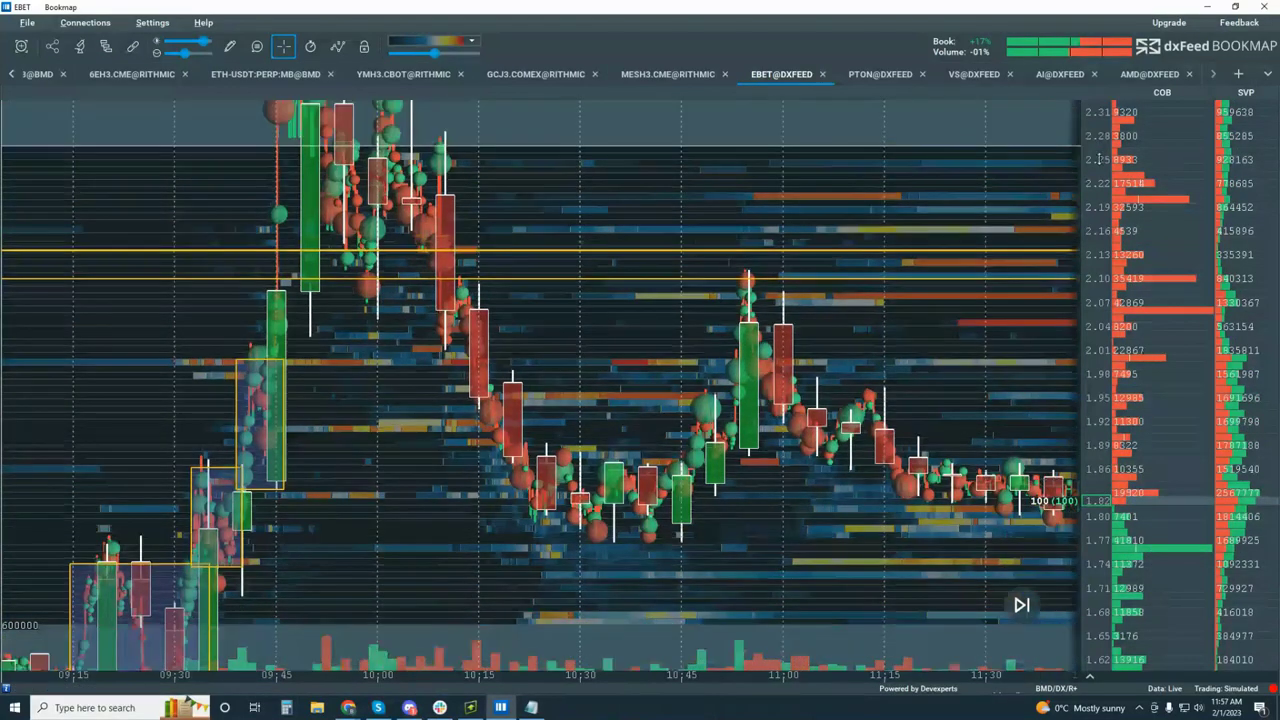
{"action": "scroll", "coordinate": [1100, 160], "scroll_direction": "down", "scroll_amount": 3}
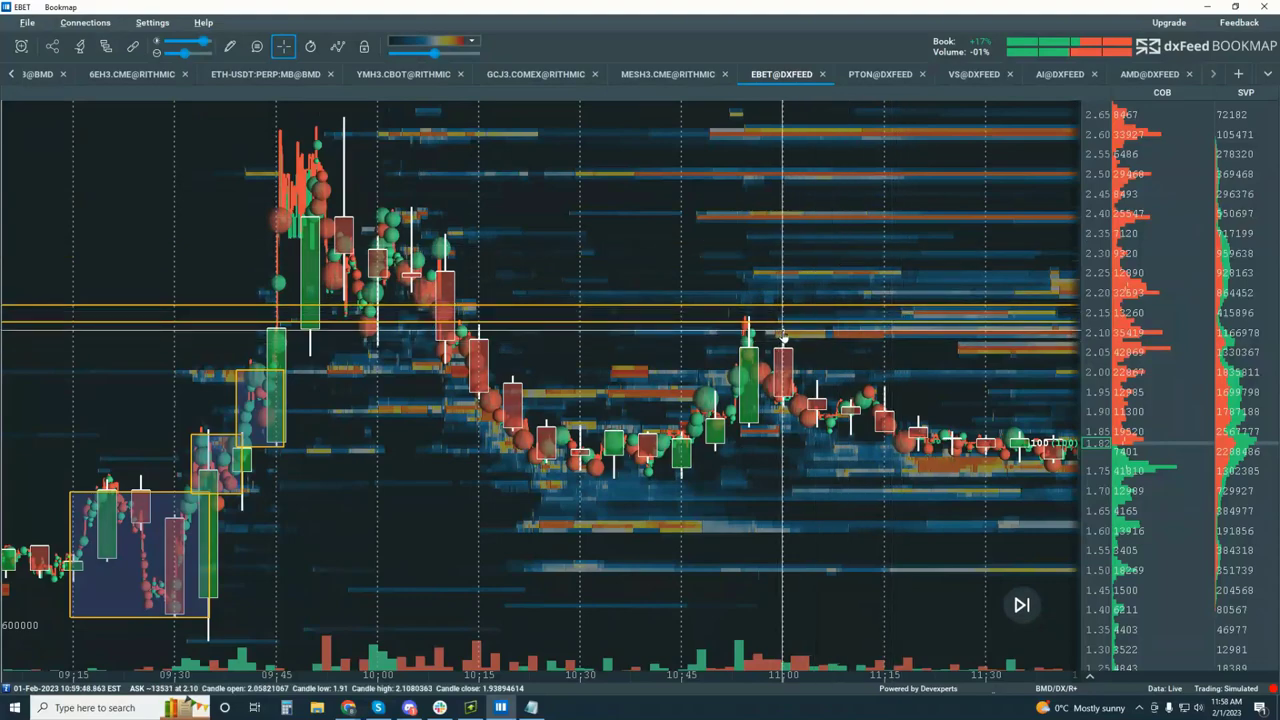
{"action": "scroll", "coordinate": [865, 300], "scroll_direction": "up", "scroll_amount": 3}
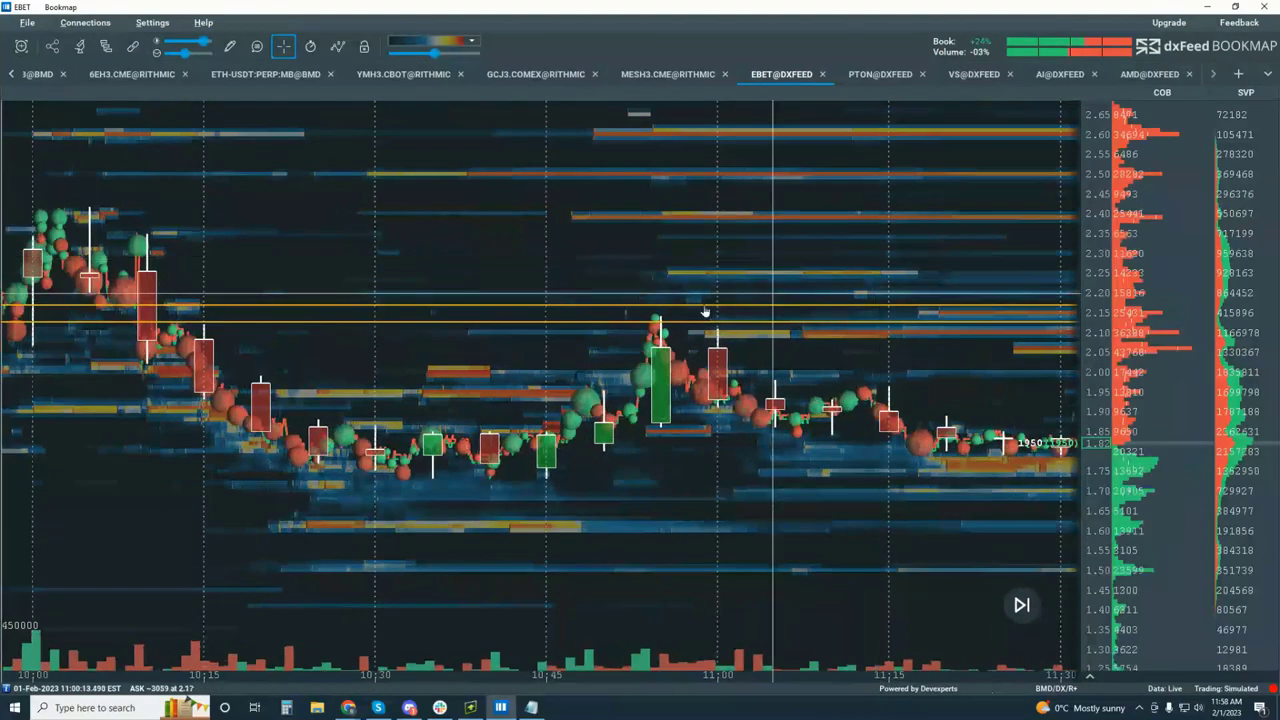
{"action": "left_click_drag", "start_coordinate": [705, 312], "coordinate": [838, 295]}
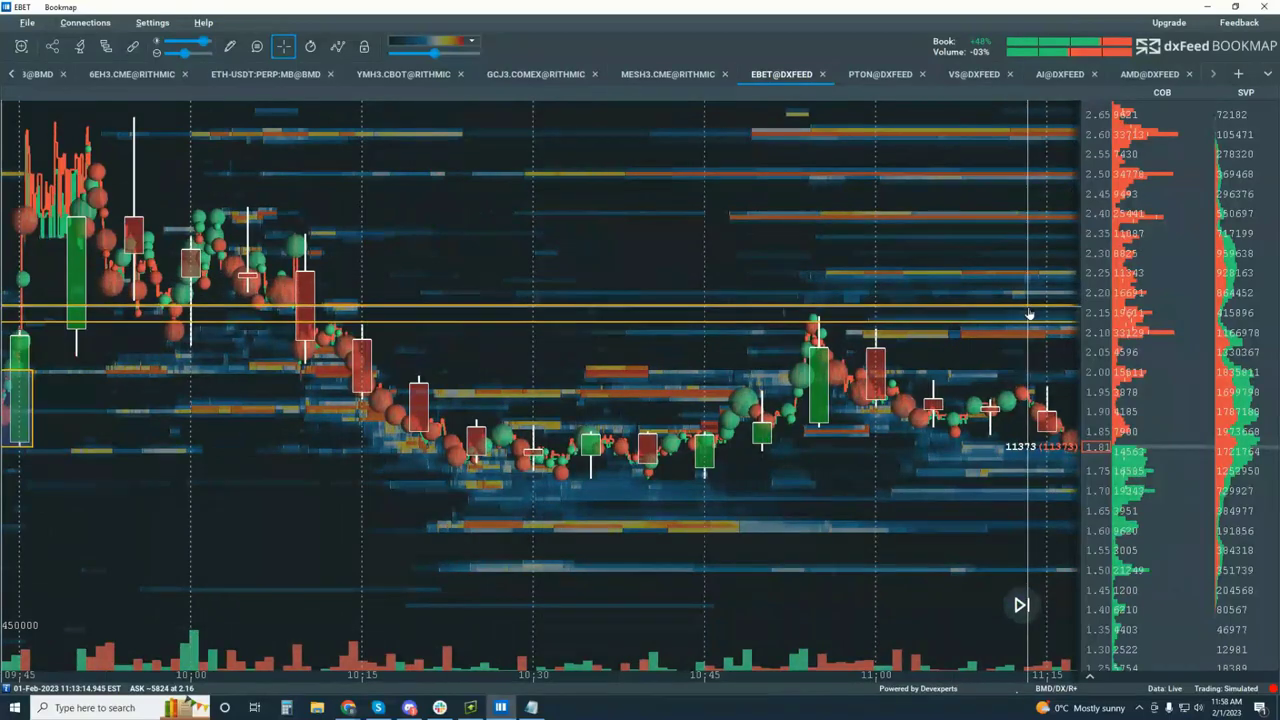
{"action": "scroll", "coordinate": [1090, 312], "scroll_direction": "up", "scroll_amount": 3}
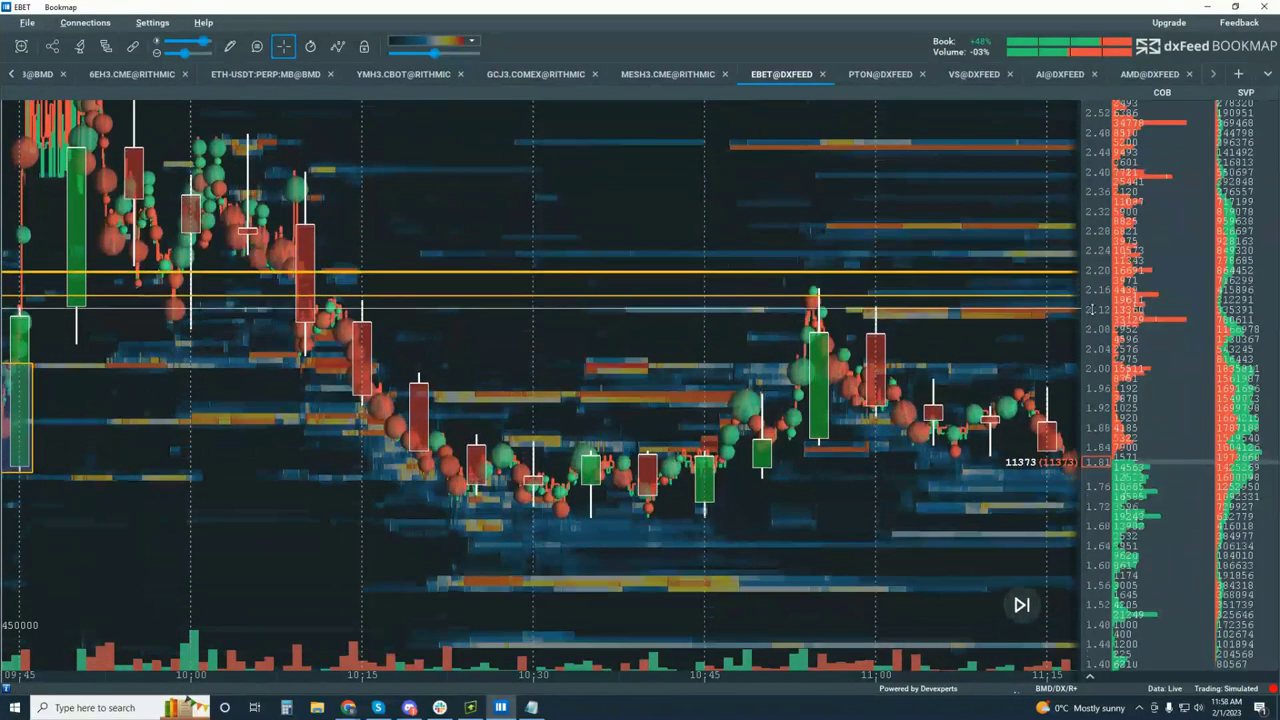
{"action": "scroll", "coordinate": [1090, 312], "scroll_direction": "up", "scroll_amount": 1}
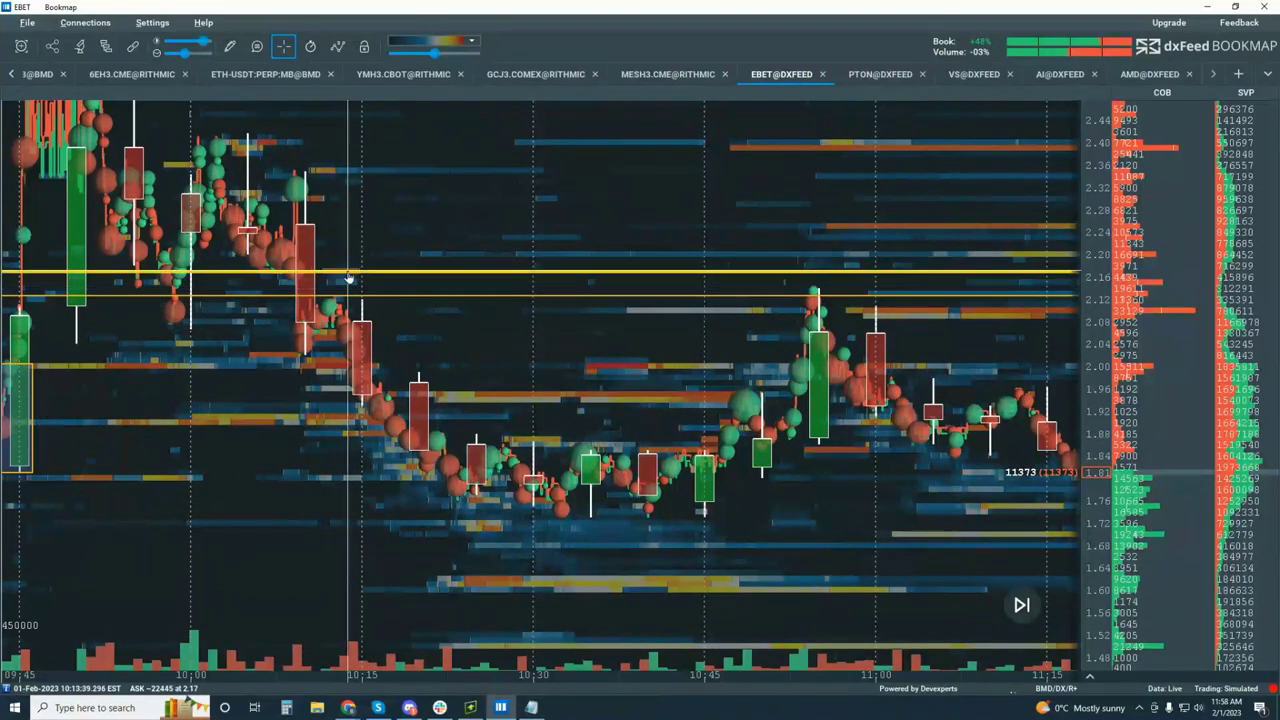
Pan and zoom out the chart to cover about 09:15–11:35 and prices 1.20–2.90.
{"action": "left_click_drag", "start_coordinate": [391, 263], "coordinate": [471, 229]}
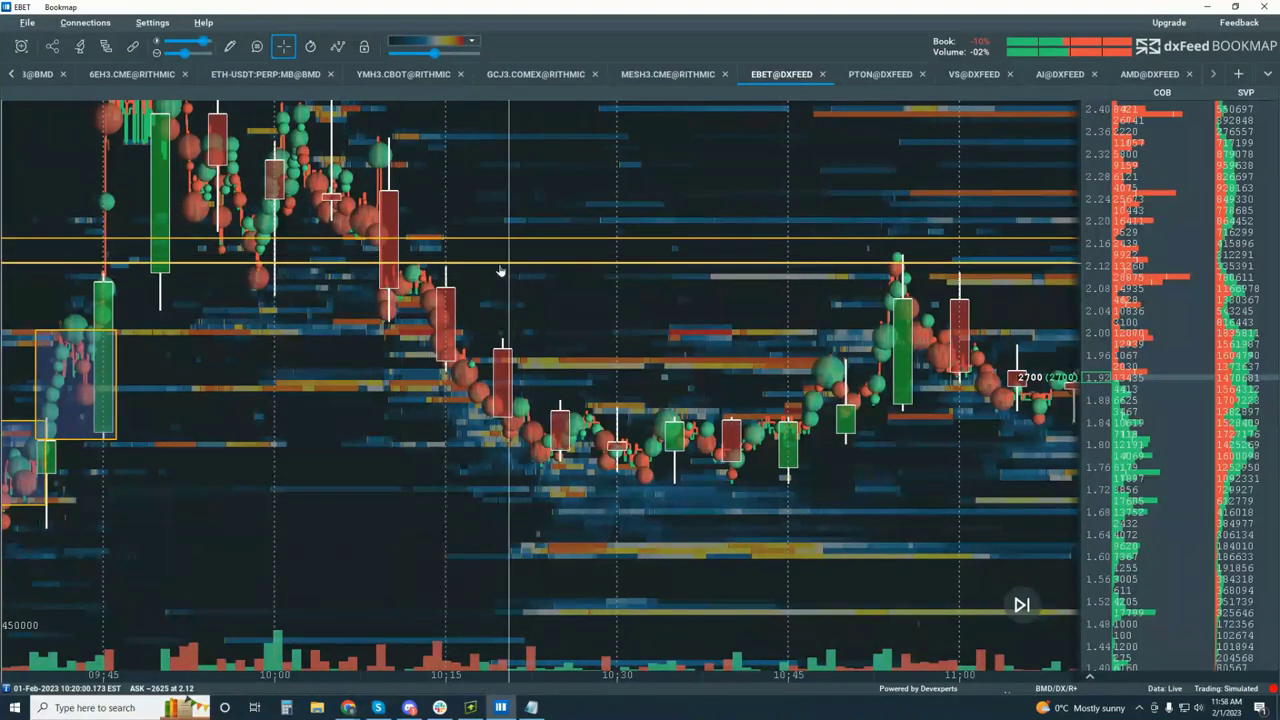
{"action": "left_click_drag", "start_coordinate": [570, 243], "coordinate": [588, 249]}
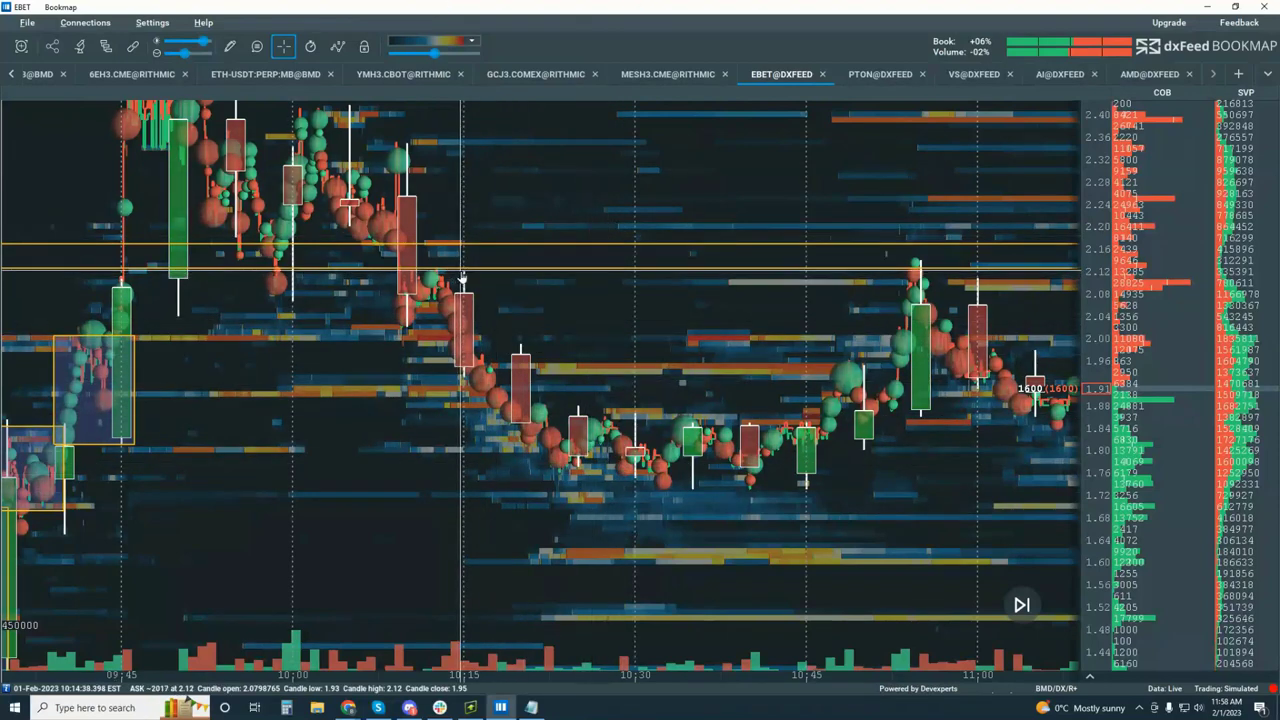
{"action": "scroll", "coordinate": [634, 340], "scroll_direction": "down", "scroll_amount": 3}
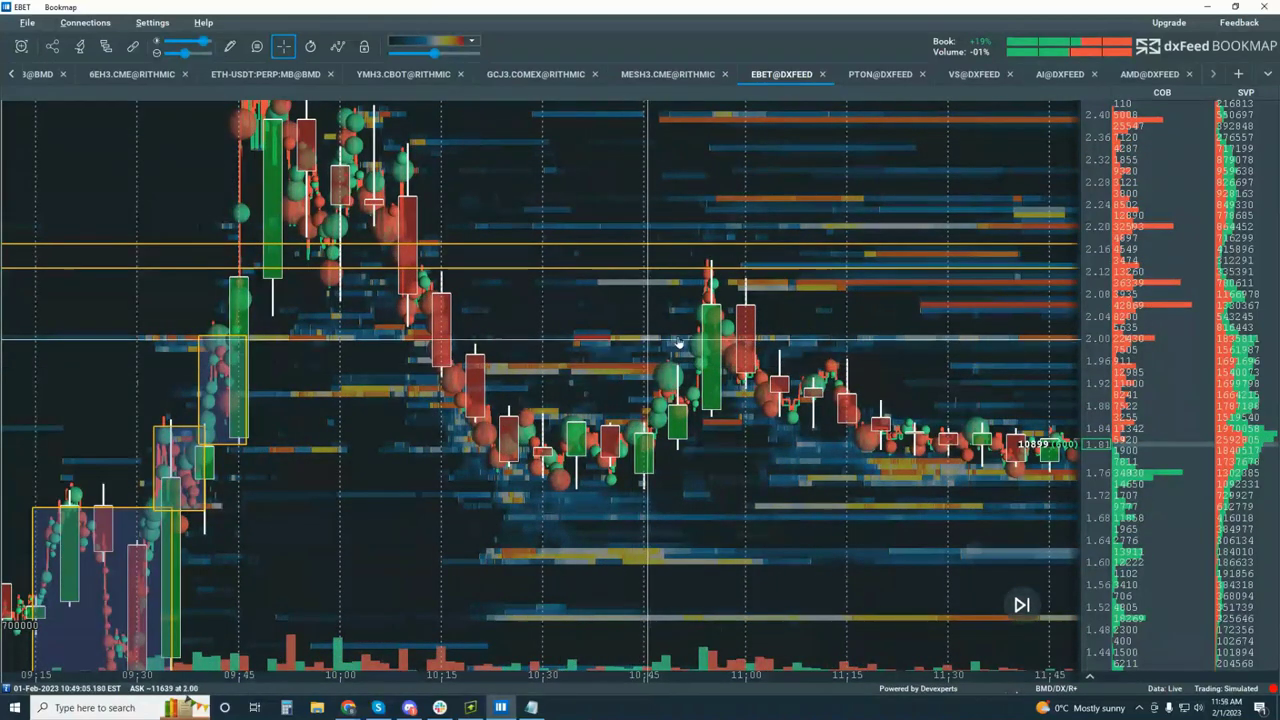
{"action": "left_click_drag", "start_coordinate": [632, 372], "coordinate": [693, 463]}
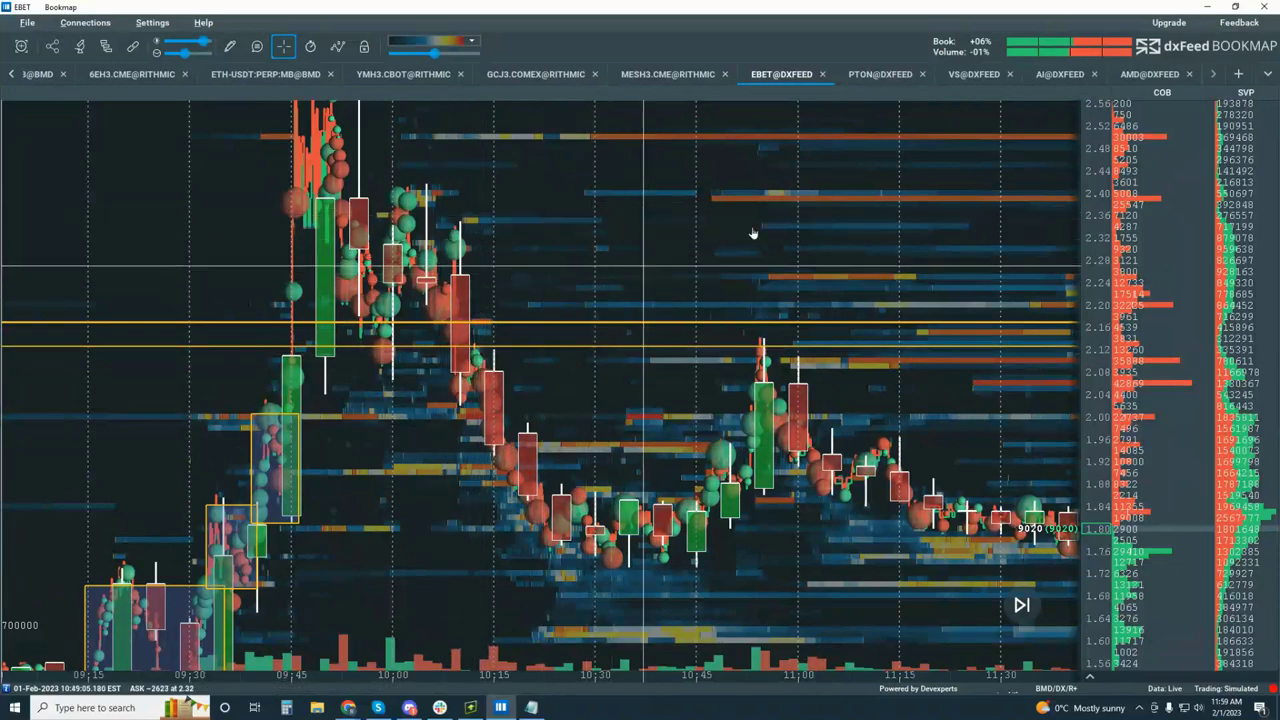
{"action": "scroll", "coordinate": [1100, 165], "scroll_direction": "up", "scroll_amount": 1}
{"action": "scroll", "coordinate": [1095, 172], "scroll_direction": "down", "scroll_amount": 2}
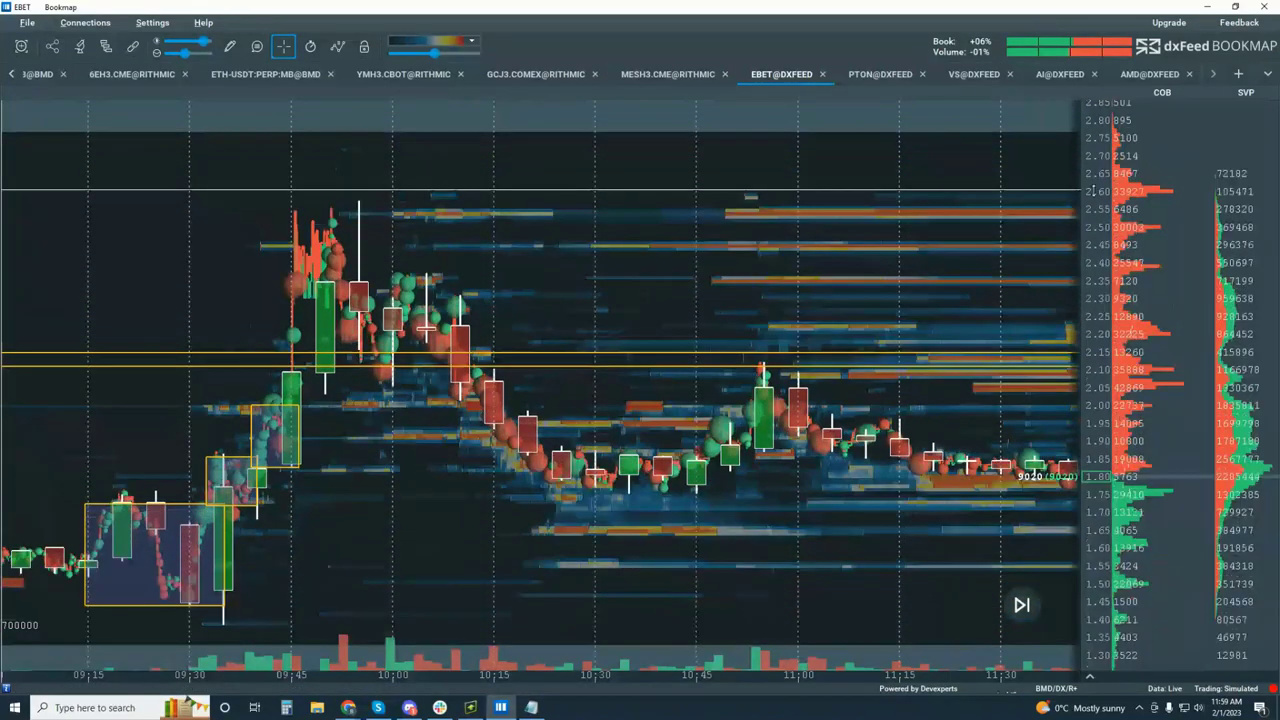
{"action": "scroll", "coordinate": [1093, 190], "scroll_direction": "down", "scroll_amount": 1}
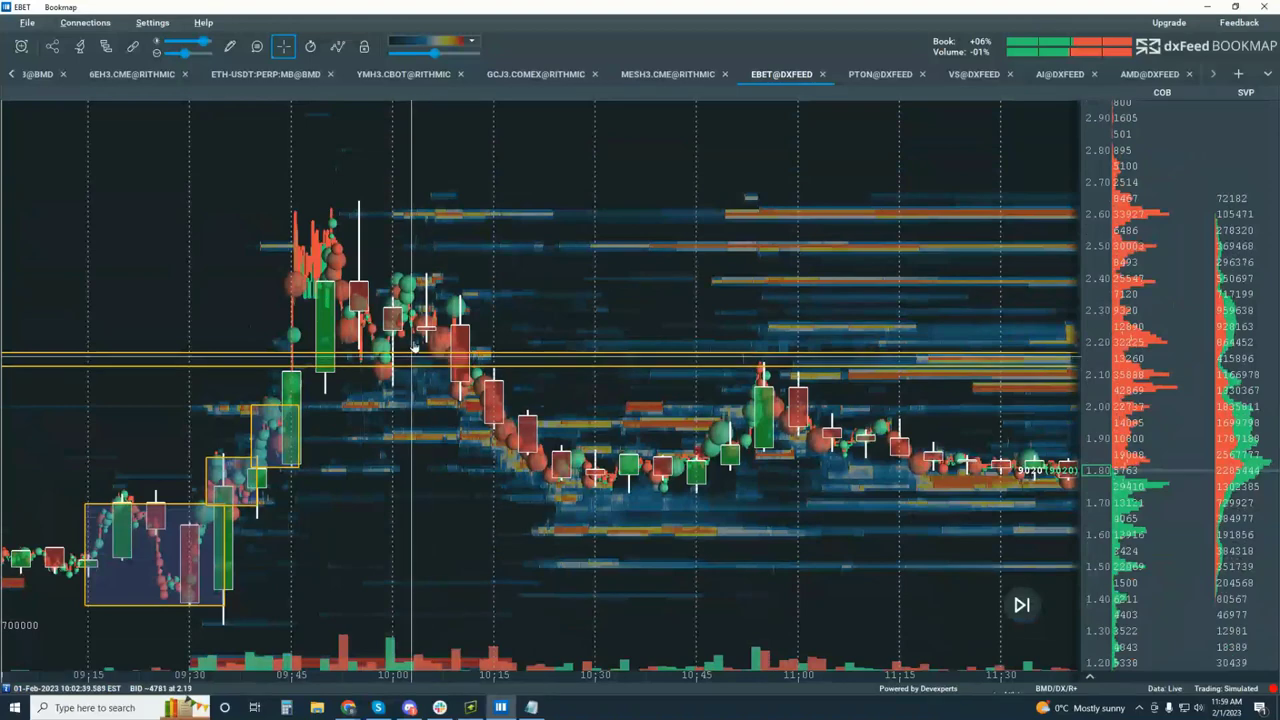
Hide Candlestick Bars and draw a rectangle over the 09:45–10:15 peak, about 2.15–2.65.
{"action": "left_click", "coordinate": [337, 46]}
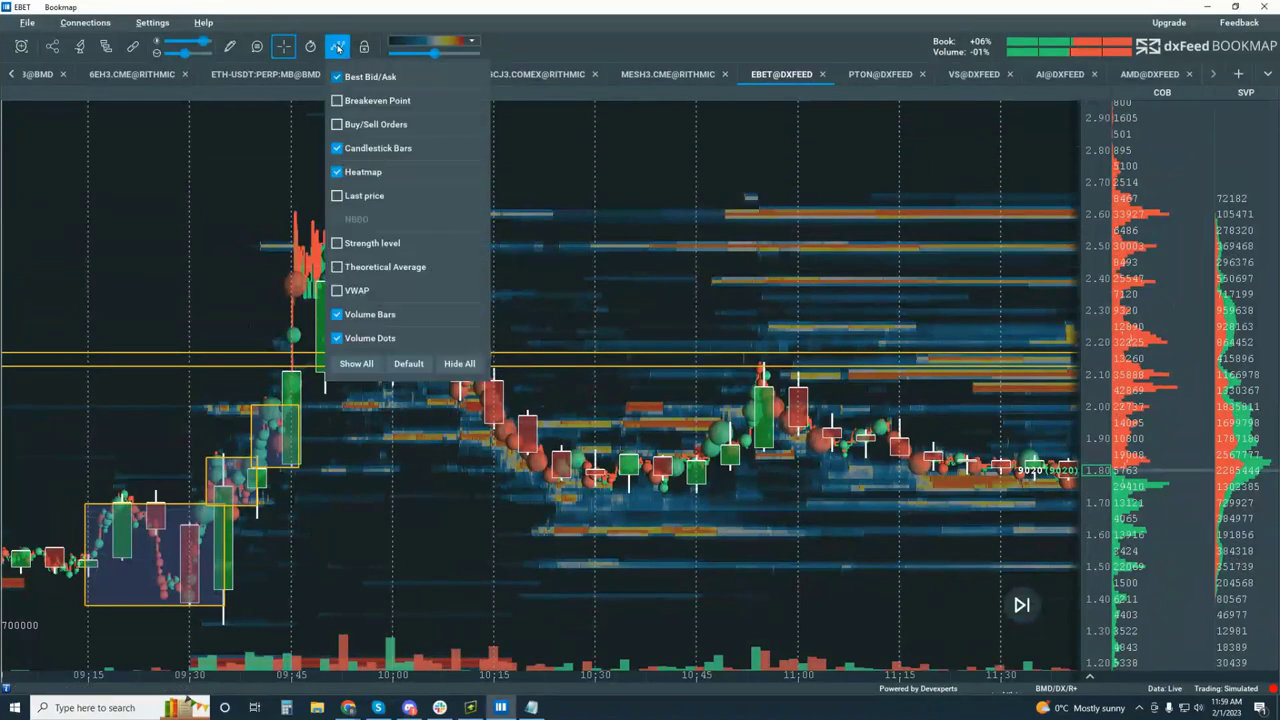
{"action": "left_click", "coordinate": [337, 148]}
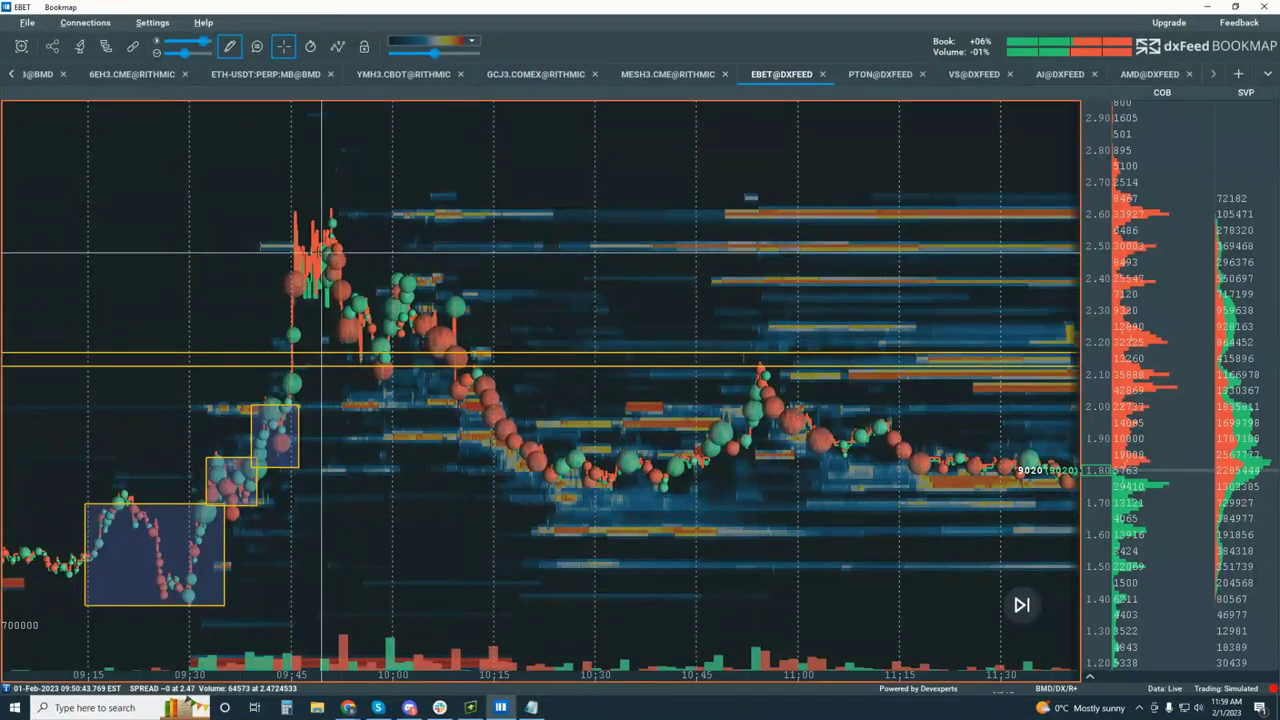
{"action": "left_click_drag", "start_coordinate": [258, 206], "coordinate": [471, 365]}
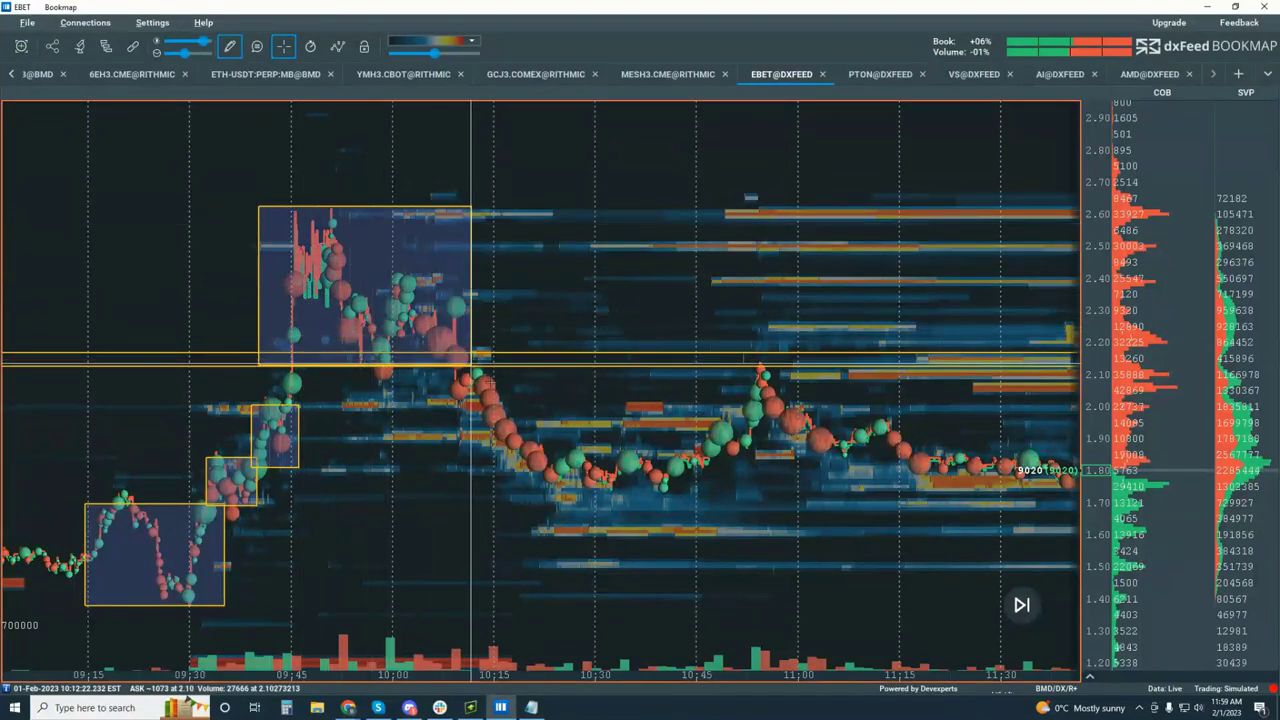
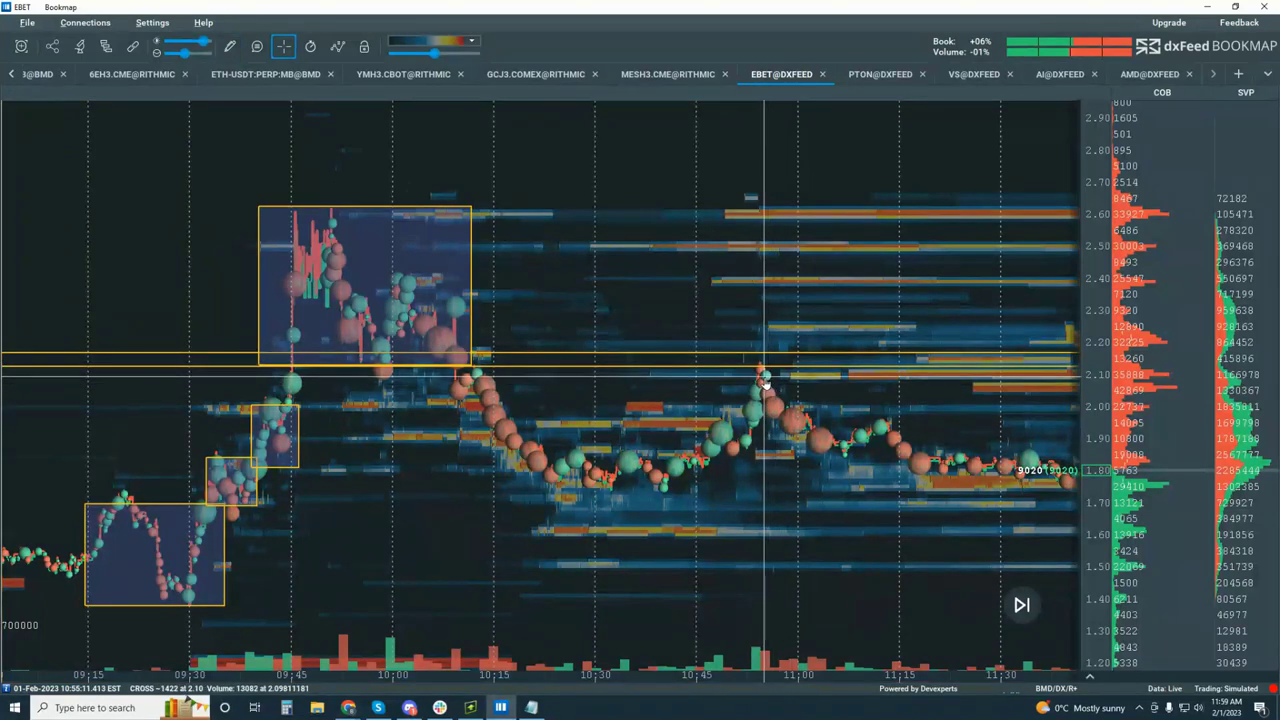
Zoom and pan the EBET heatmap to recentre it on the price action.
{"action": "scroll", "coordinate": [768, 381], "scroll_direction": "up", "scroll_amount": 2}
{"action": "scroll", "coordinate": [1089, 405], "scroll_direction": "up", "scroll_amount": 5}
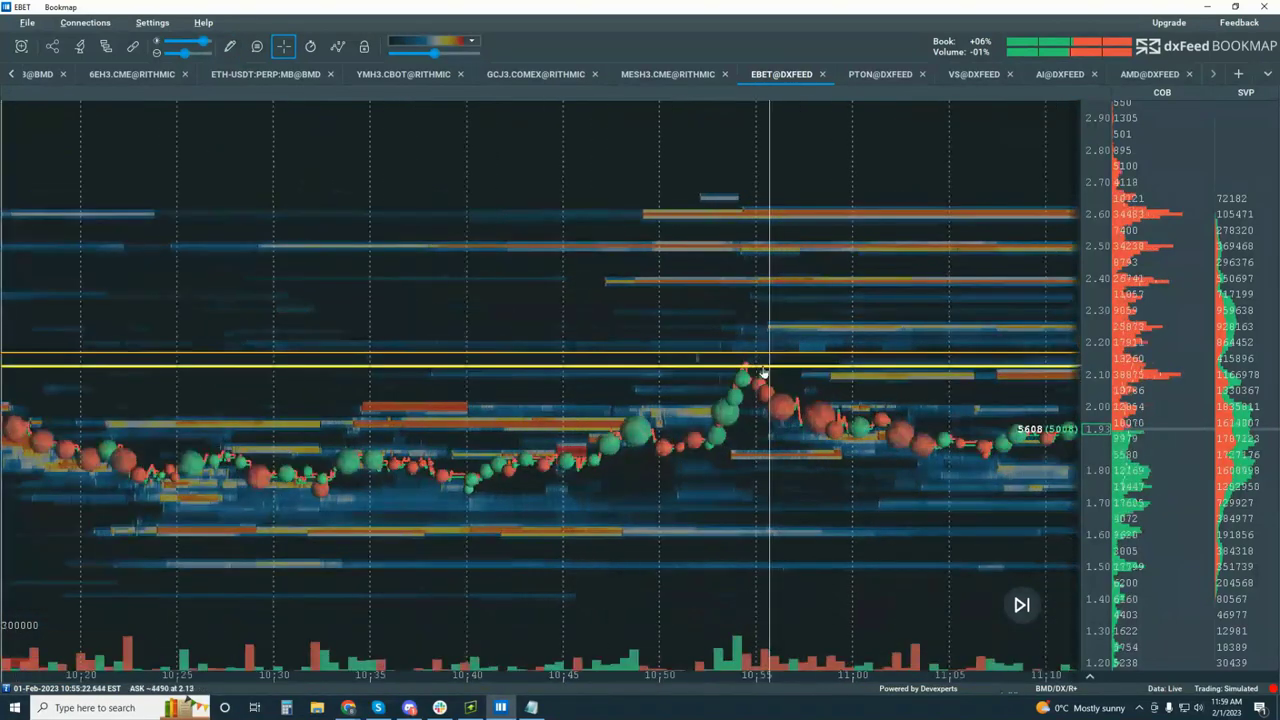
{"action": "scroll", "coordinate": [1089, 405], "scroll_direction": "up", "scroll_amount": 4}
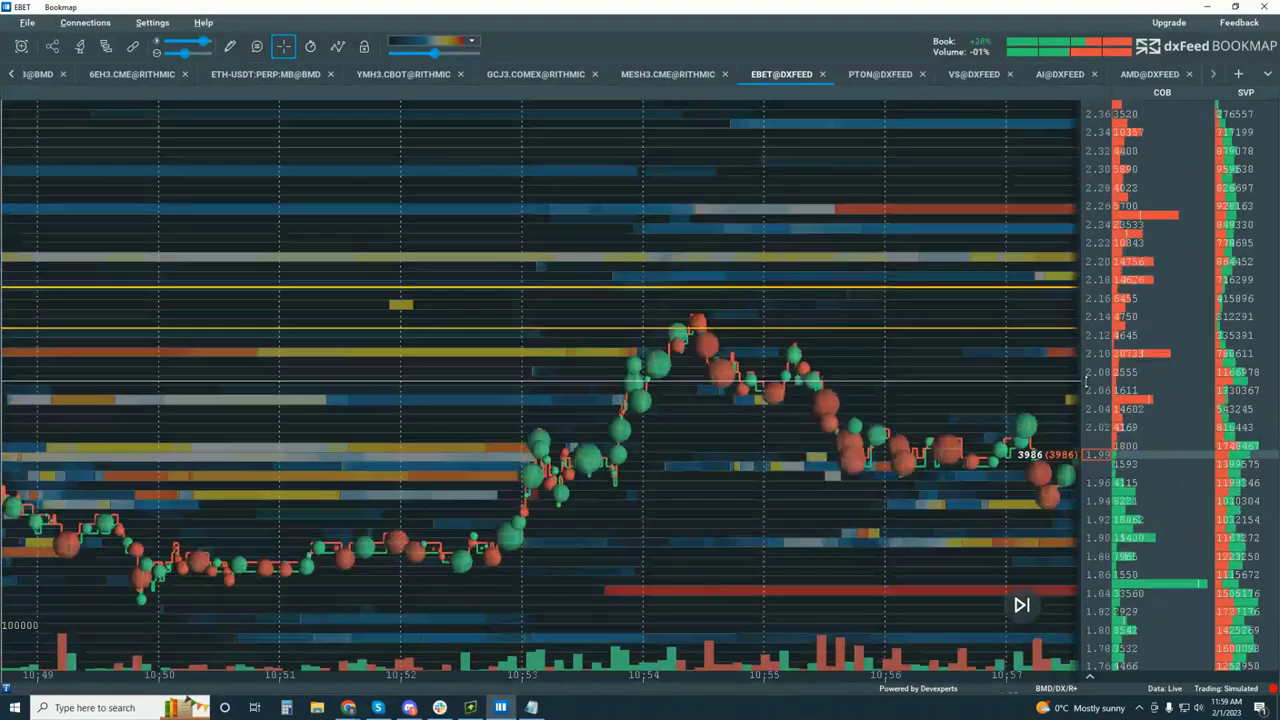
{"action": "scroll", "coordinate": [1088, 349], "scroll_direction": "up", "scroll_amount": 1}
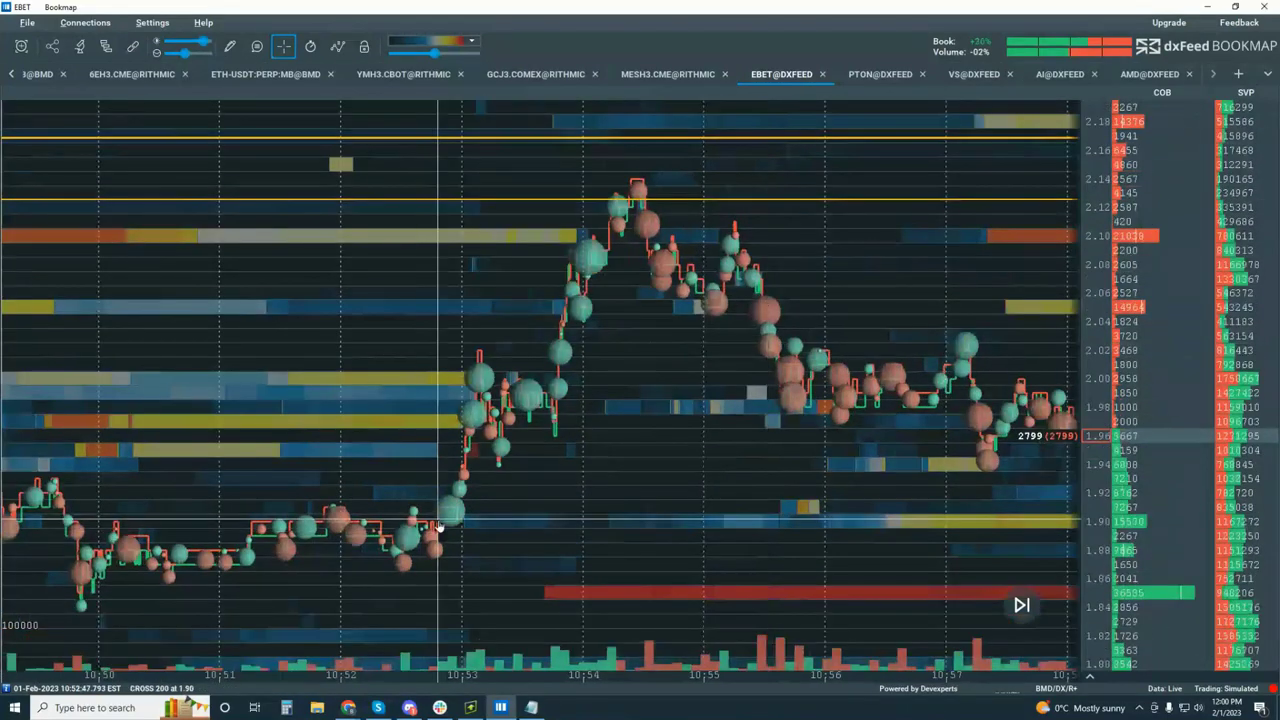
{"action": "scroll", "coordinate": [437, 527], "scroll_direction": "down", "scroll_amount": 3}
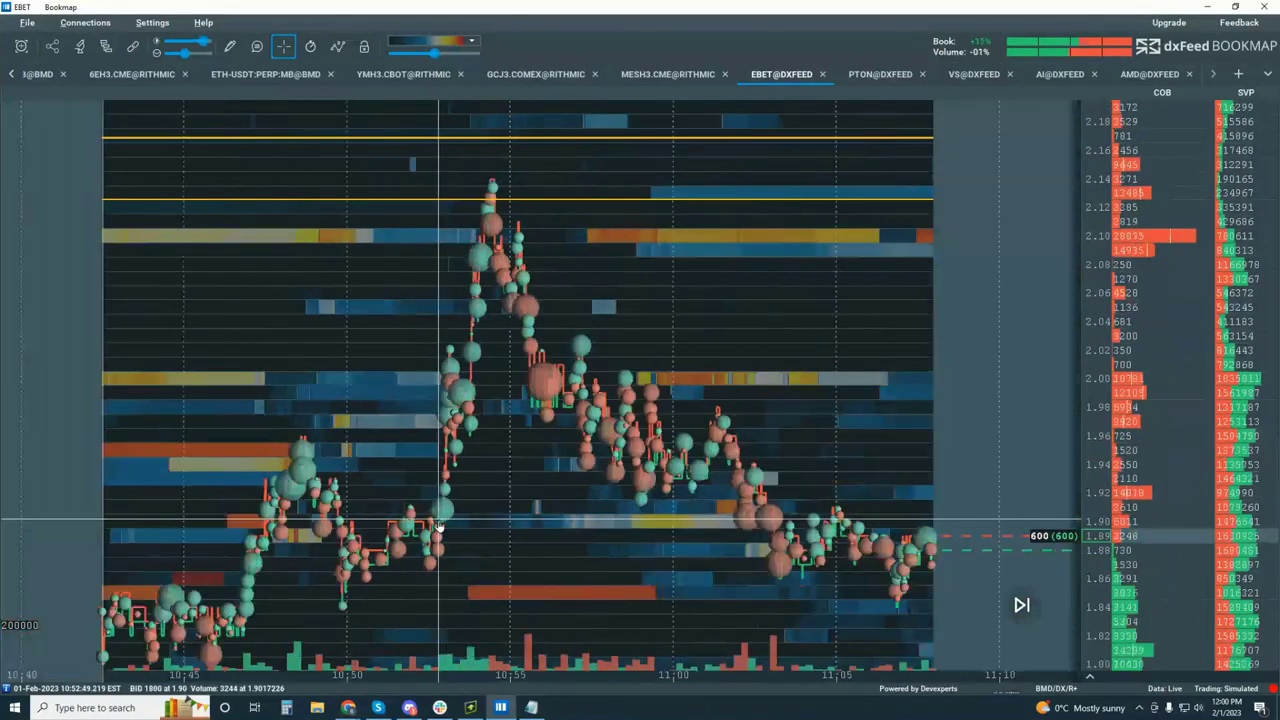
{"action": "left_click_drag", "start_coordinate": [620, 490], "coordinate": [723, 390]}
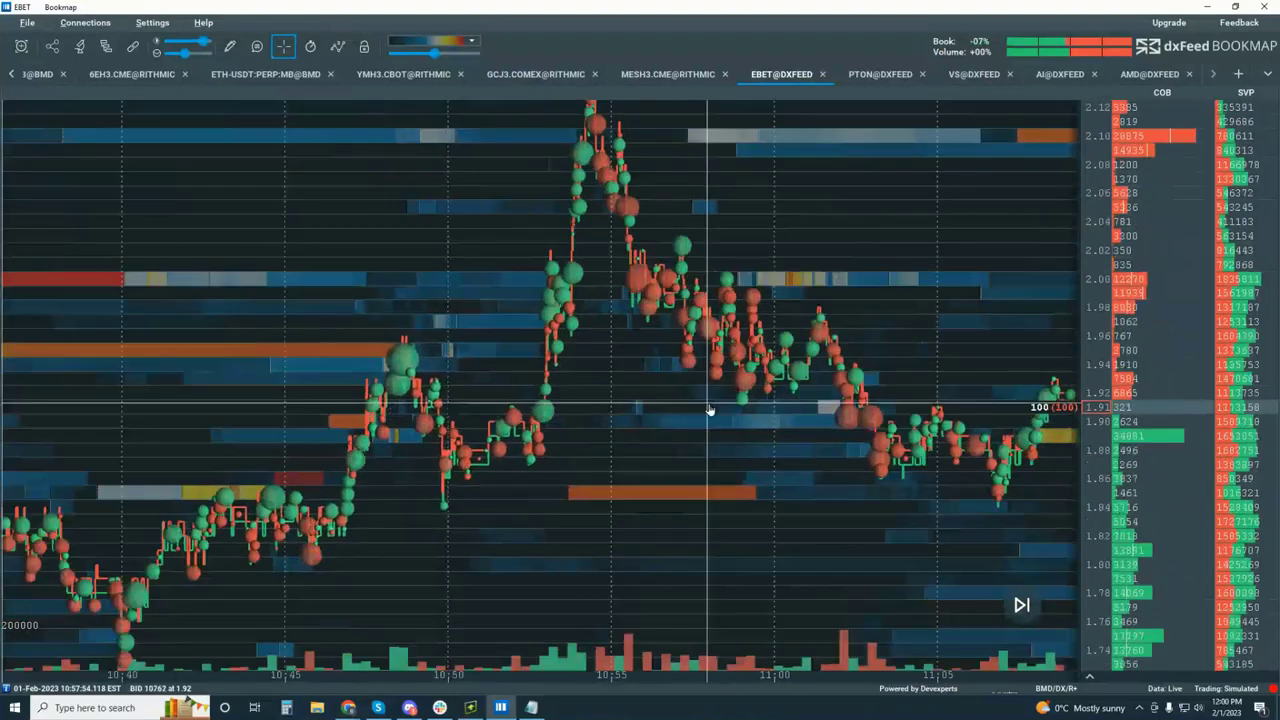
{"action": "scroll", "coordinate": [1104, 160], "scroll_direction": "down", "scroll_amount": 3}
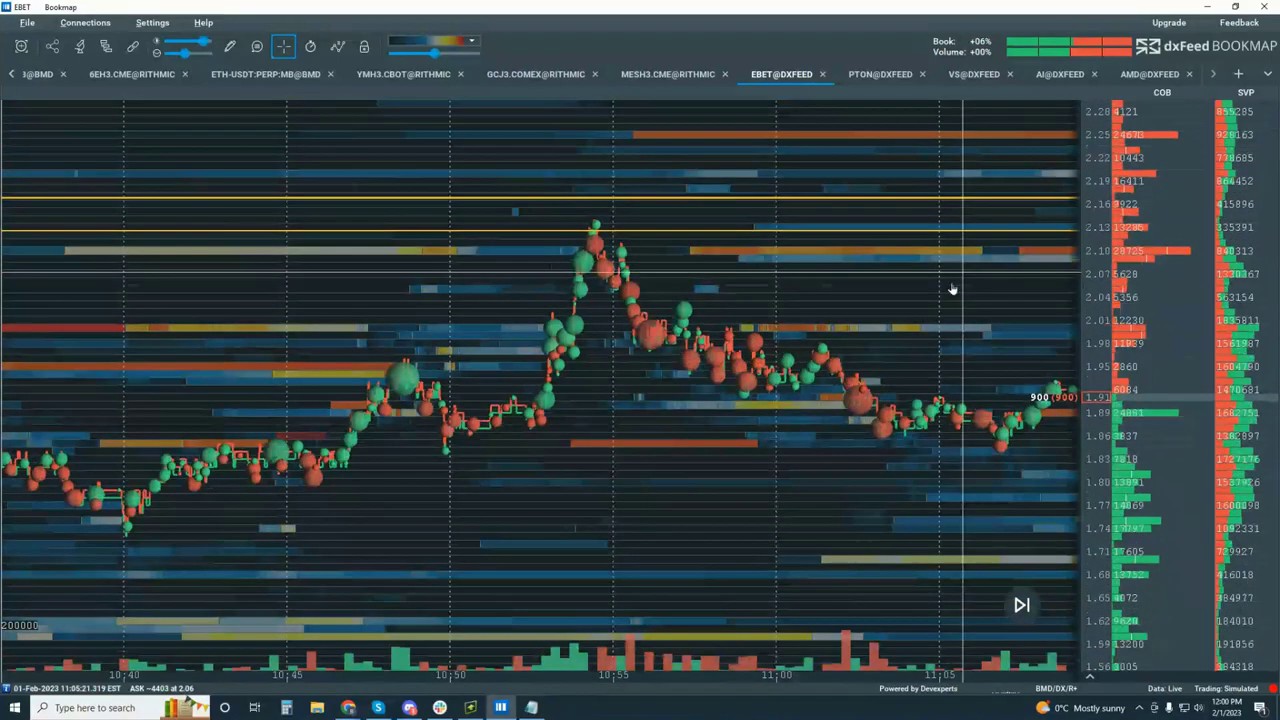
{"action": "scroll", "coordinate": [860, 303], "scroll_direction": "down", "scroll_amount": 3}
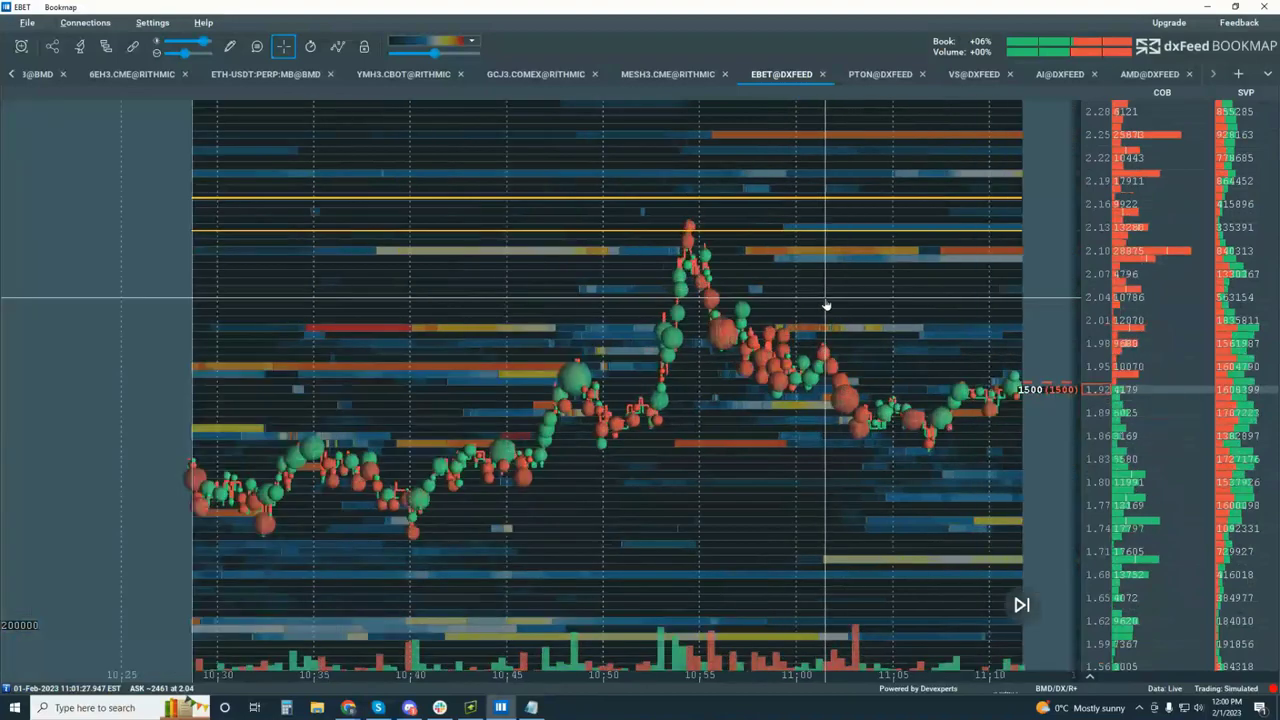
{"action": "scroll", "coordinate": [823, 306], "scroll_direction": "down", "scroll_amount": 3}
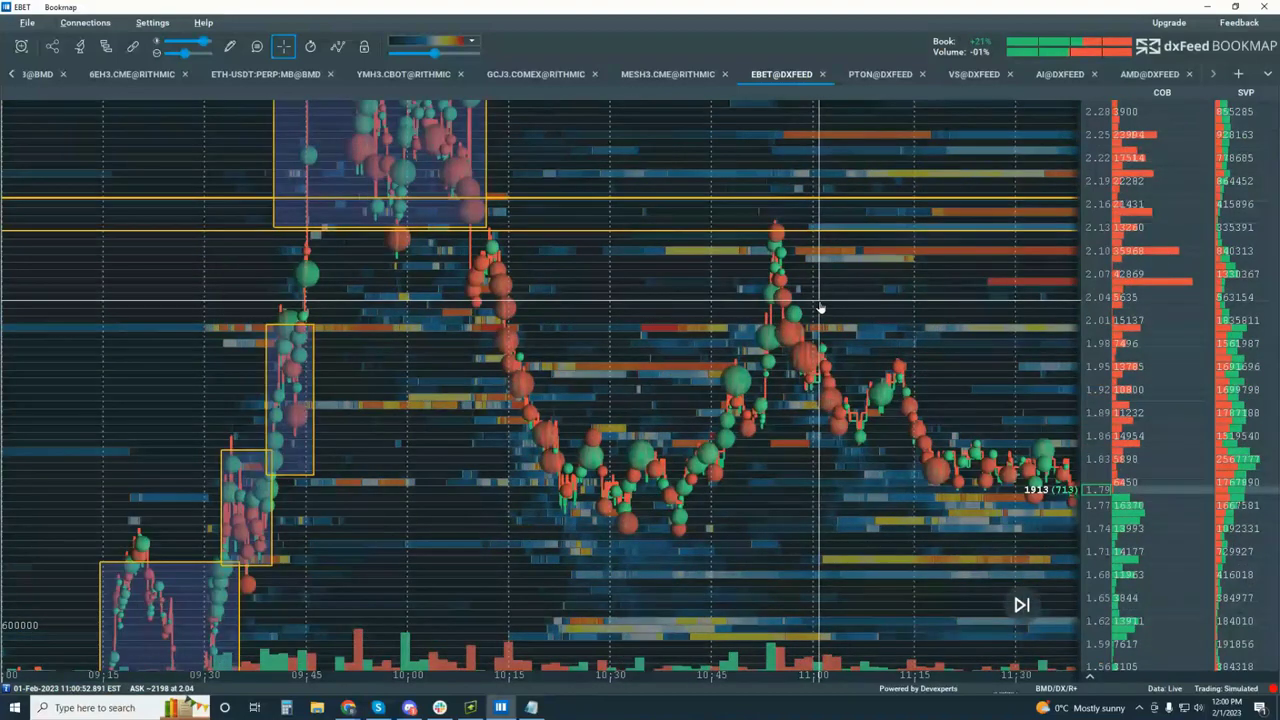
{"action": "scroll", "coordinate": [1101, 170], "scroll_direction": "down", "scroll_amount": 3}
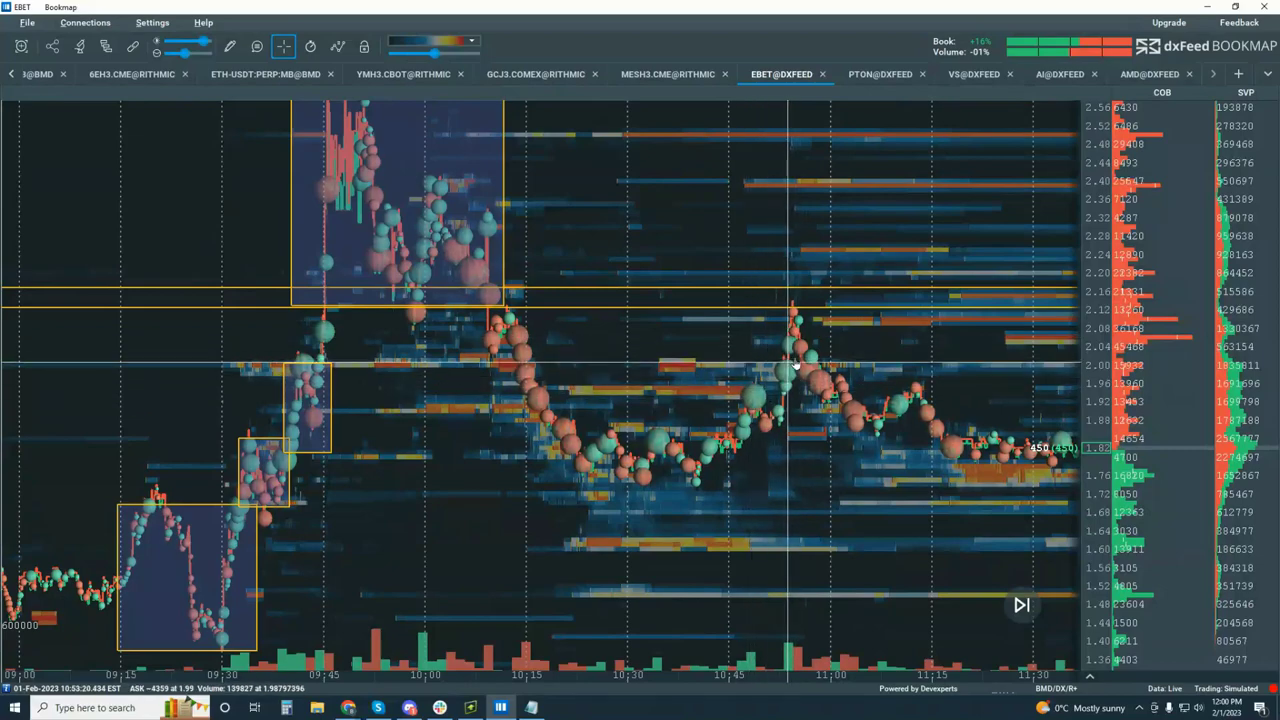
Bring the later trading into view and zoom out until 08:30–12:00 fits on screen.
{"action": "left_click_drag", "start_coordinate": [890, 330], "coordinate": [741, 391]}
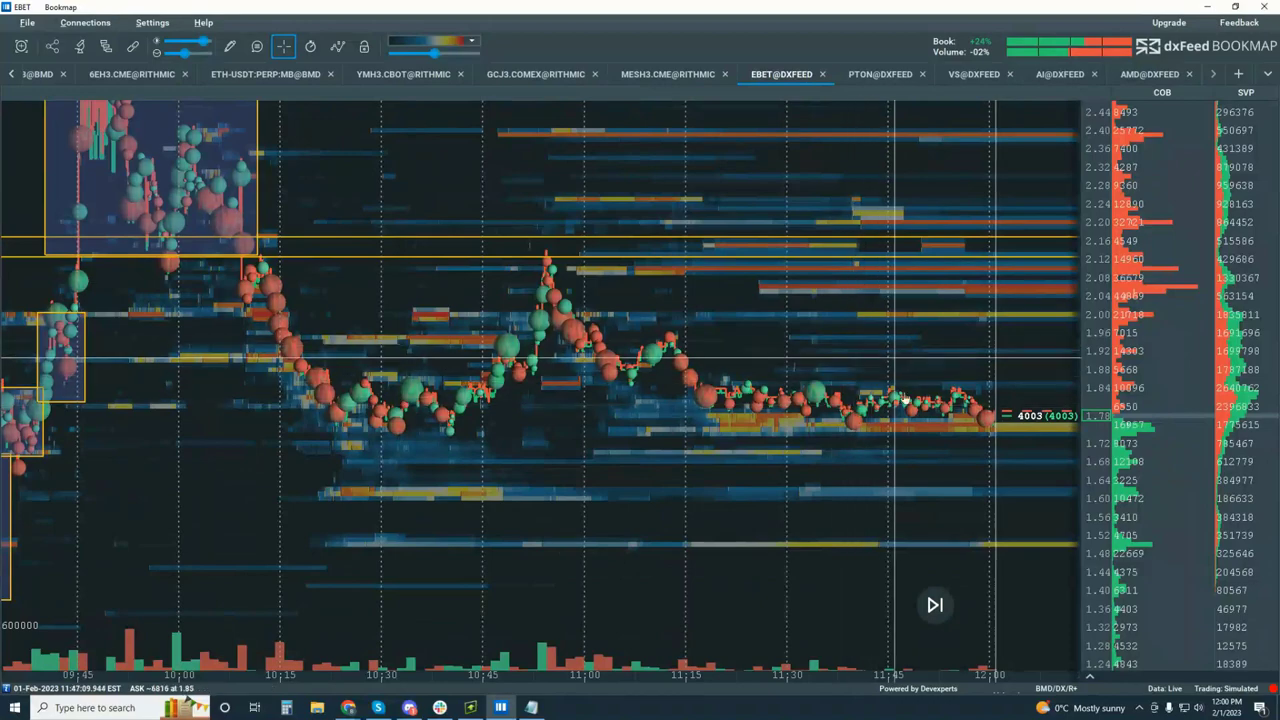
{"action": "left_click_drag", "start_coordinate": [936, 603], "coordinate": [914, 719]}
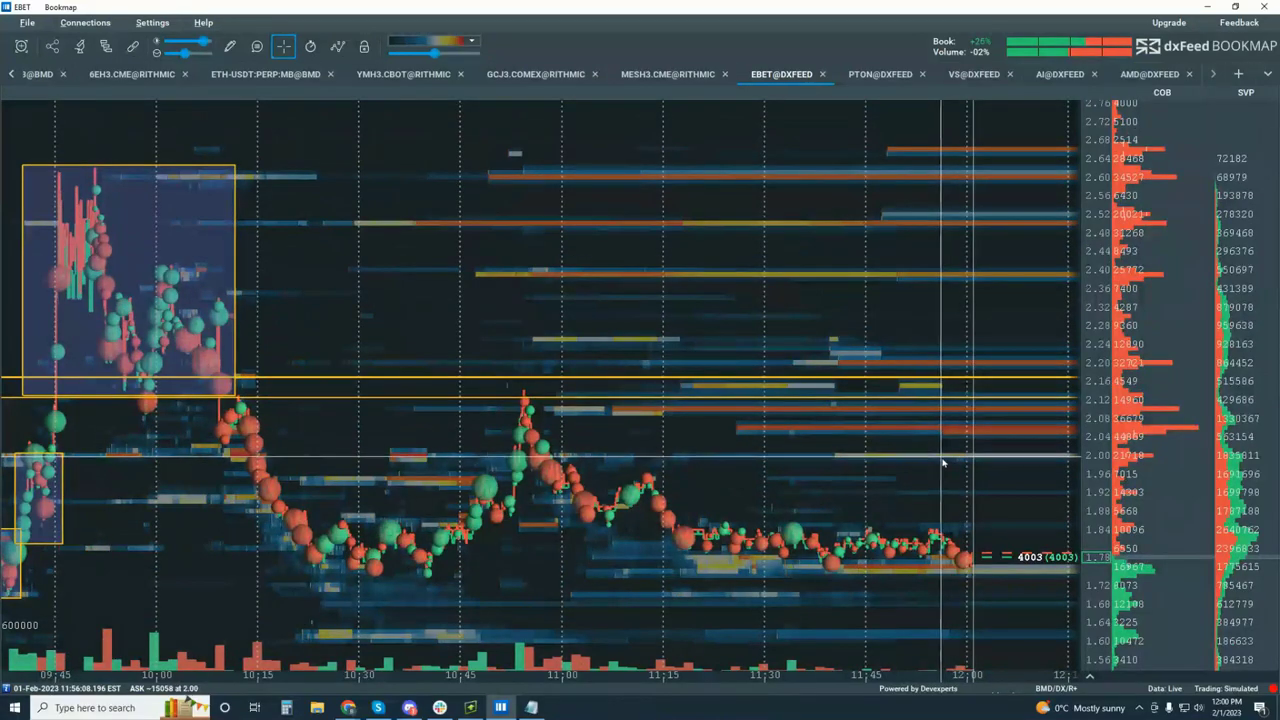
{"action": "scroll", "coordinate": [935, 455], "scroll_direction": "up", "scroll_amount": 3}
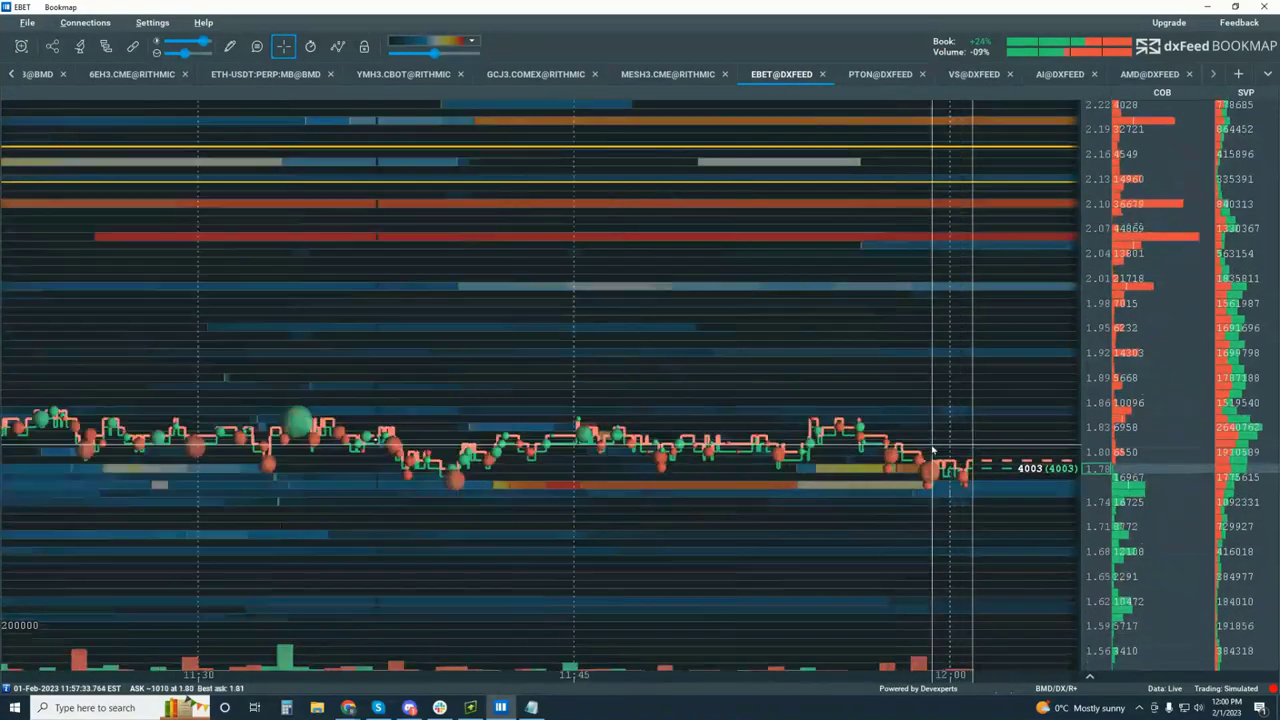
{"action": "scroll", "coordinate": [969, 424], "scroll_direction": "up", "scroll_amount": 2}
{"action": "scroll", "coordinate": [917, 430], "scroll_direction": "down", "scroll_amount": 5}
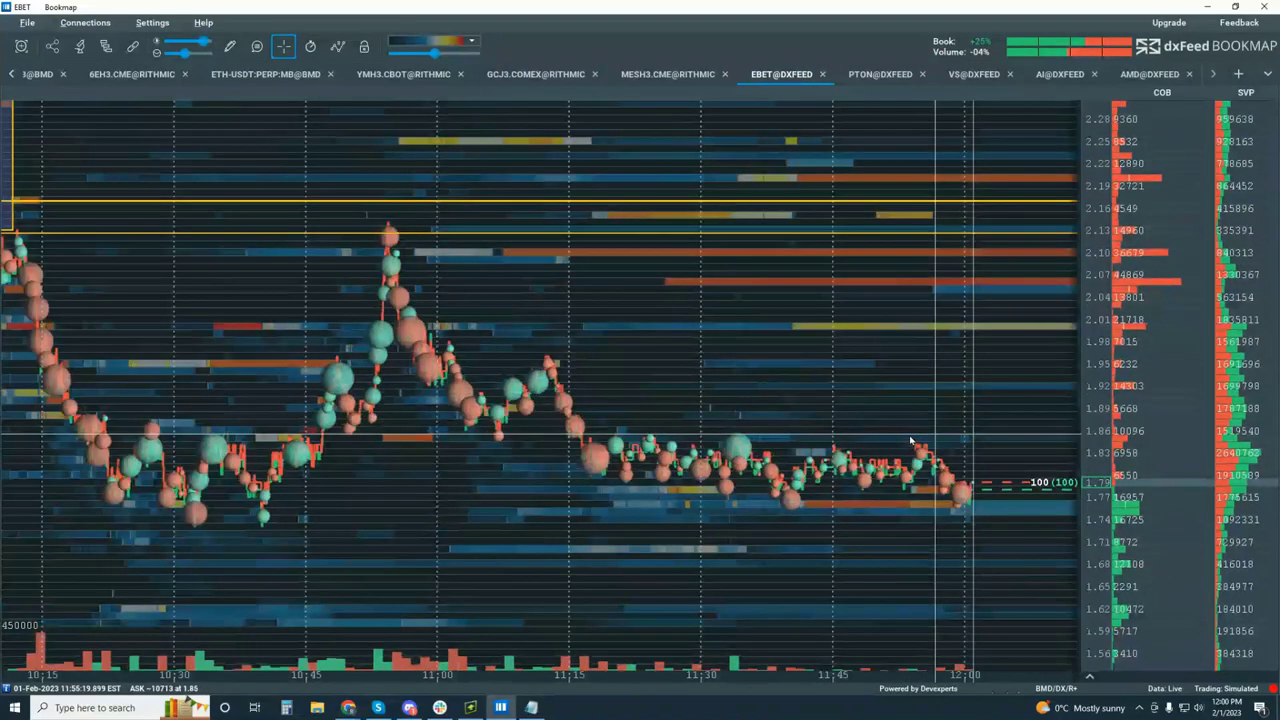
{"action": "scroll", "coordinate": [903, 430], "scroll_direction": "down", "scroll_amount": 3}
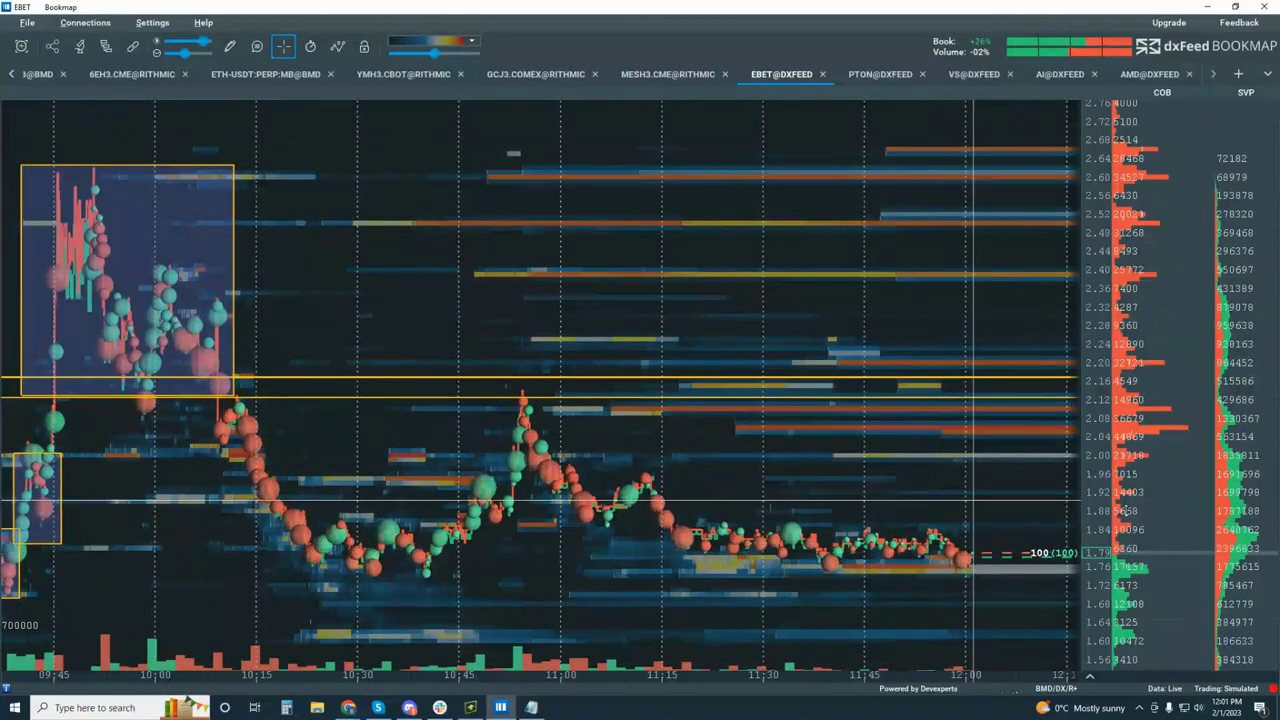
{"action": "scroll", "coordinate": [881, 533], "scroll_direction": "up", "scroll_amount": 5}
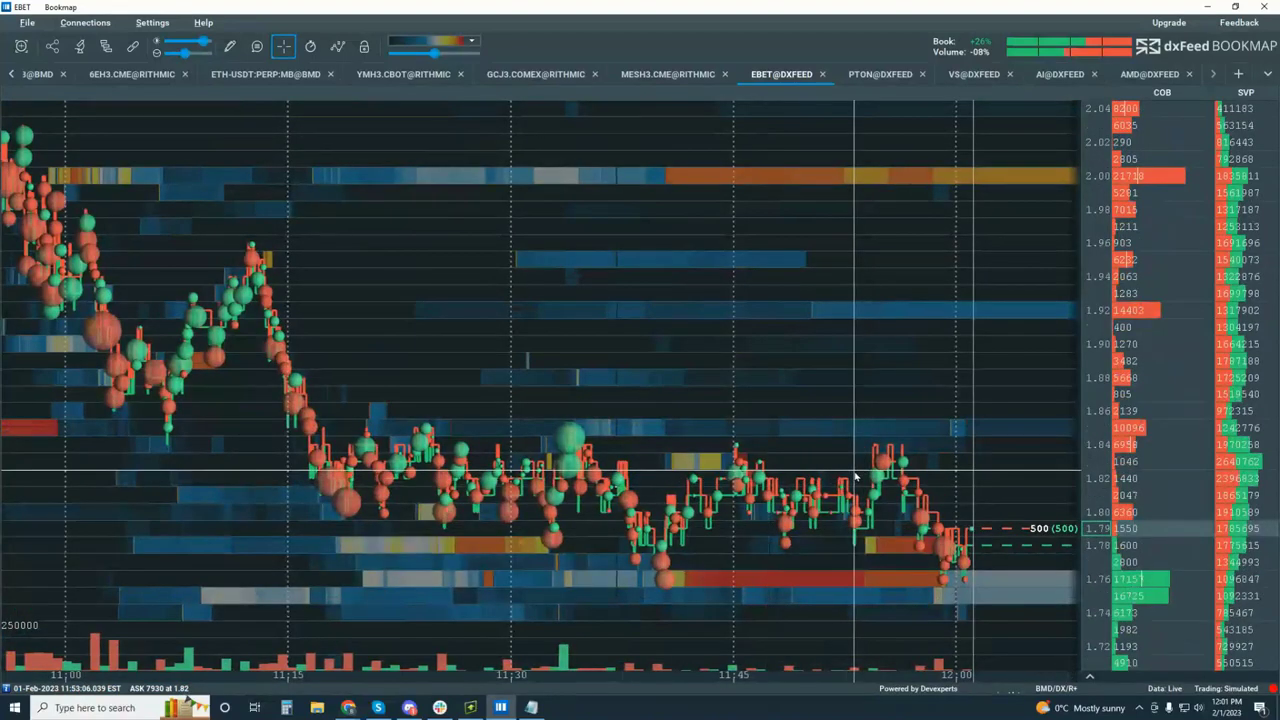
{"action": "scroll", "coordinate": [841, 462], "scroll_direction": "down", "scroll_amount": 2}
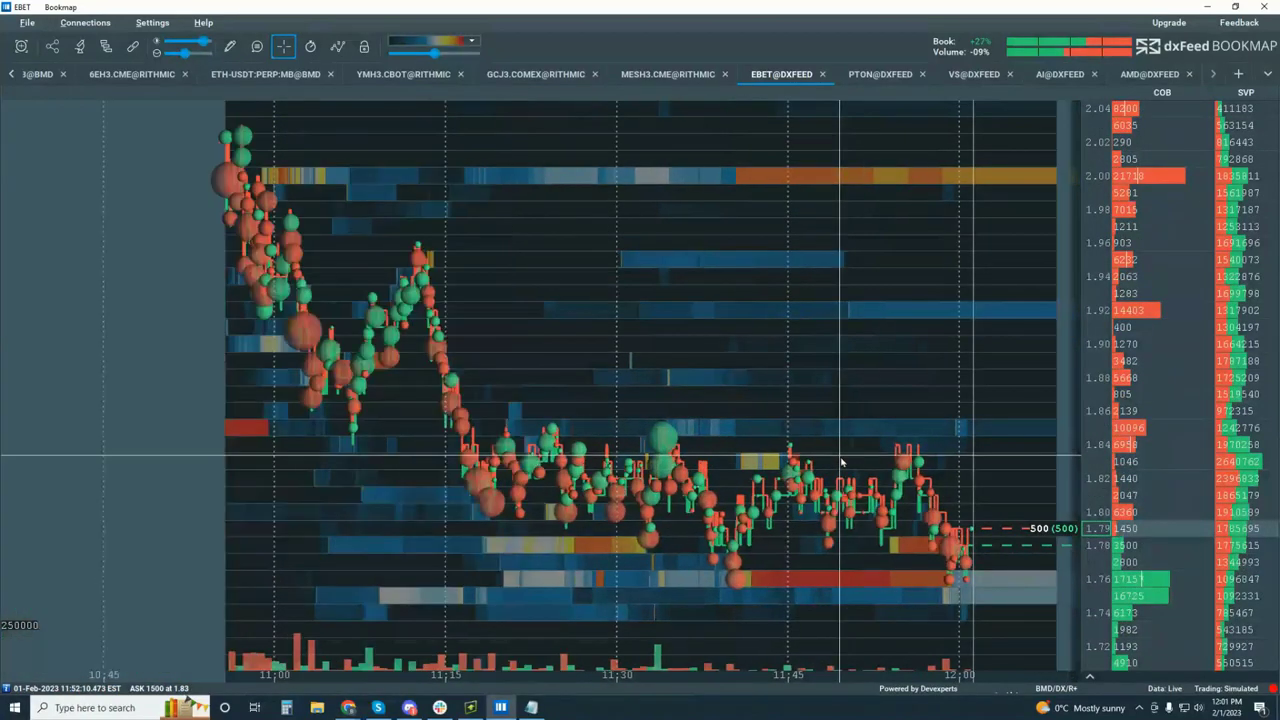
{"action": "scroll", "coordinate": [841, 462], "scroll_direction": "down", "scroll_amount": 2}
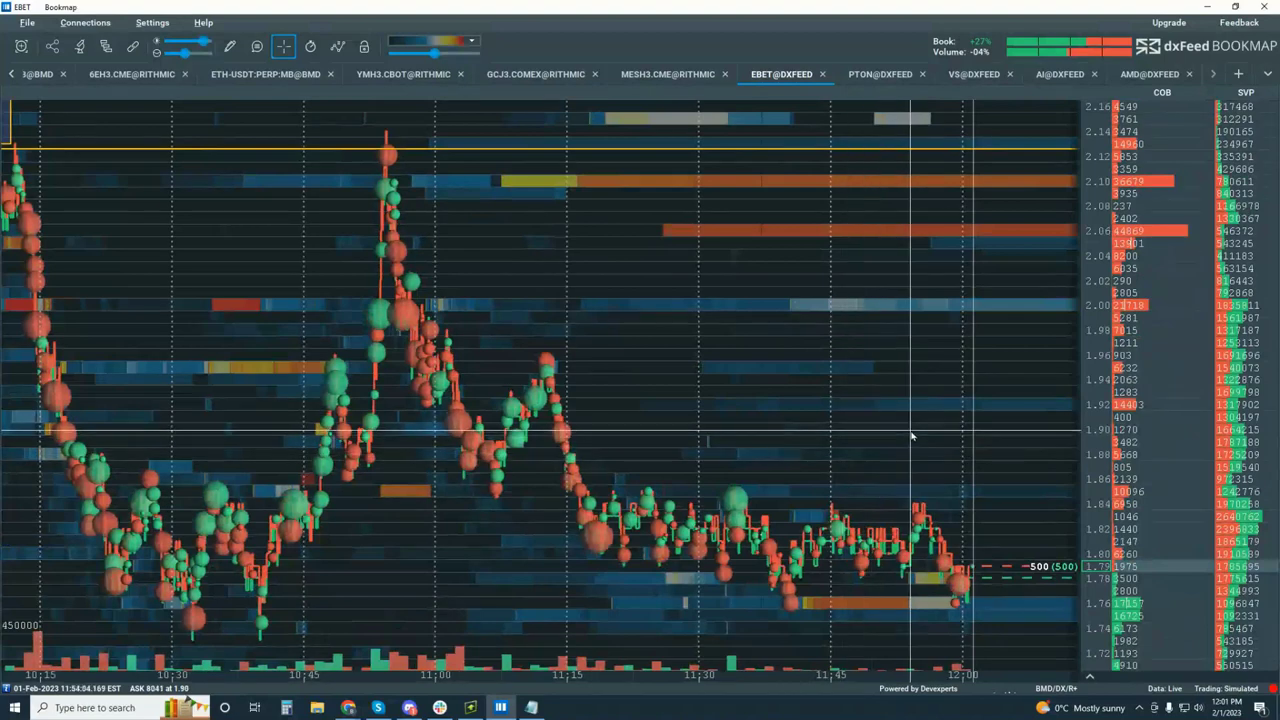
{"action": "scroll", "coordinate": [911, 382], "scroll_direction": "down", "scroll_amount": 2}
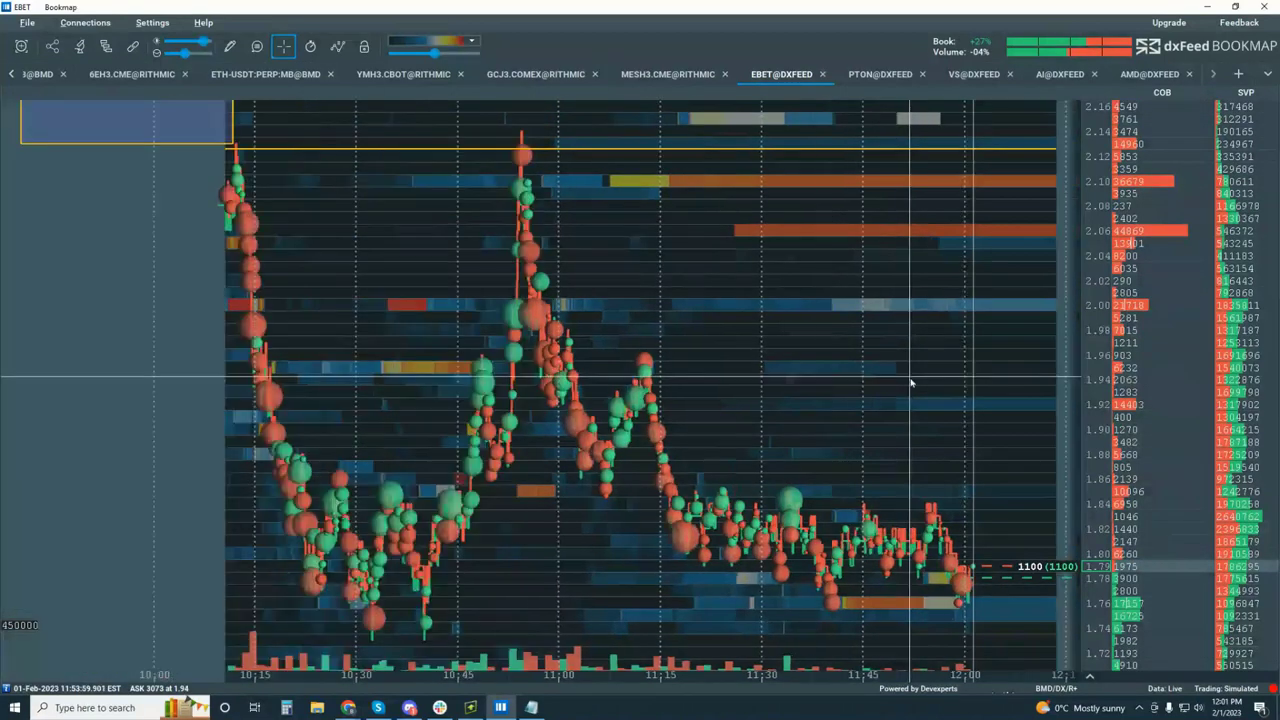
{"action": "scroll", "coordinate": [911, 382], "scroll_direction": "down", "scroll_amount": 2}
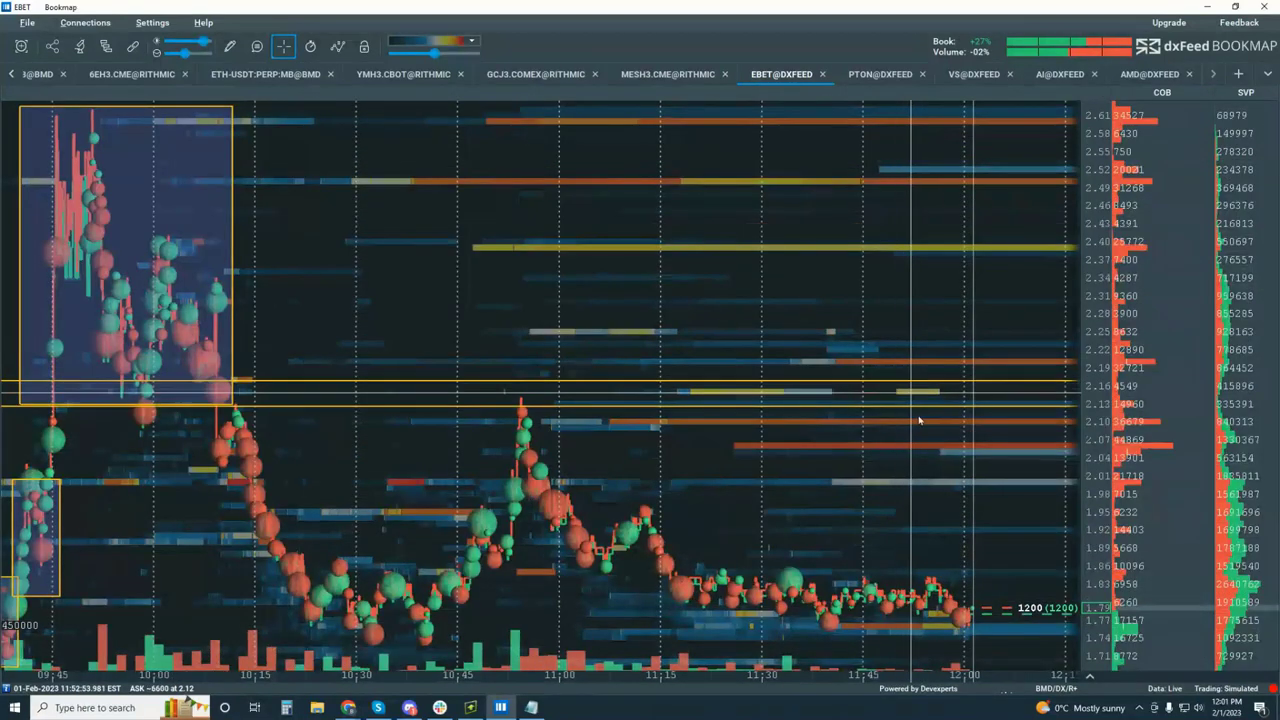
{"action": "scroll", "coordinate": [1092, 303], "scroll_direction": "down", "scroll_amount": 2}
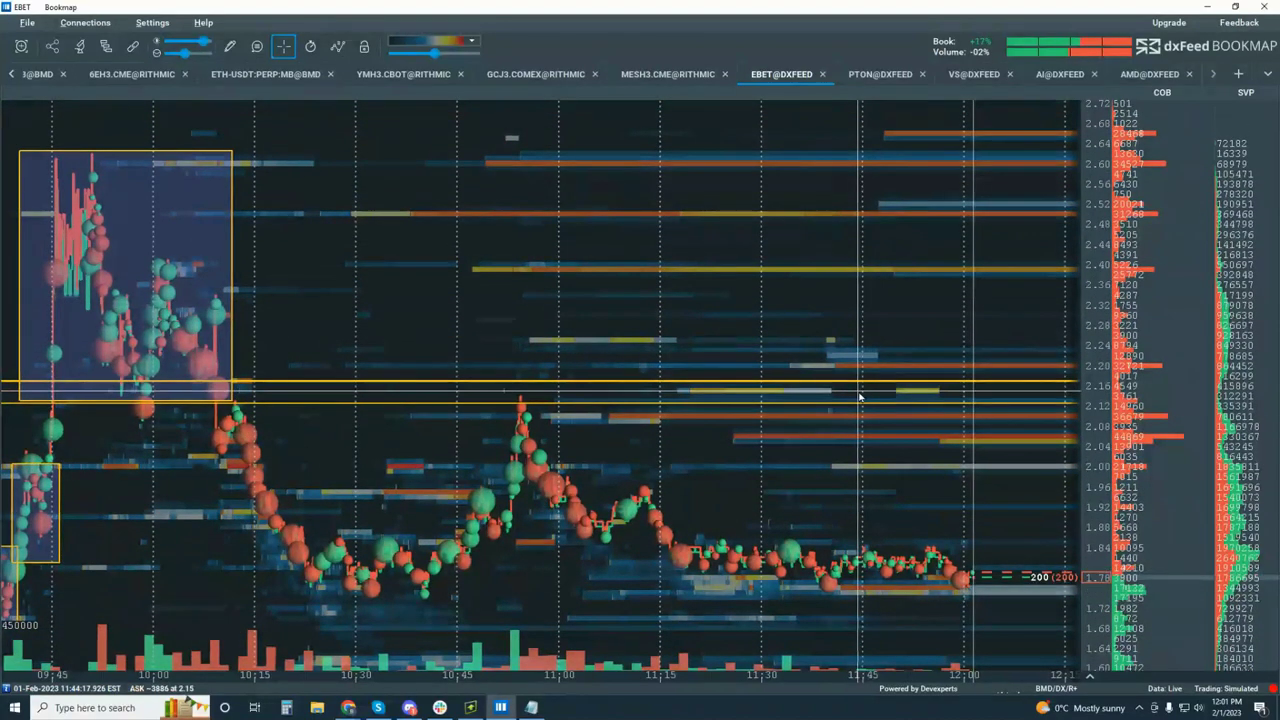
{"action": "scroll", "coordinate": [860, 397], "scroll_direction": "down", "scroll_amount": 3}
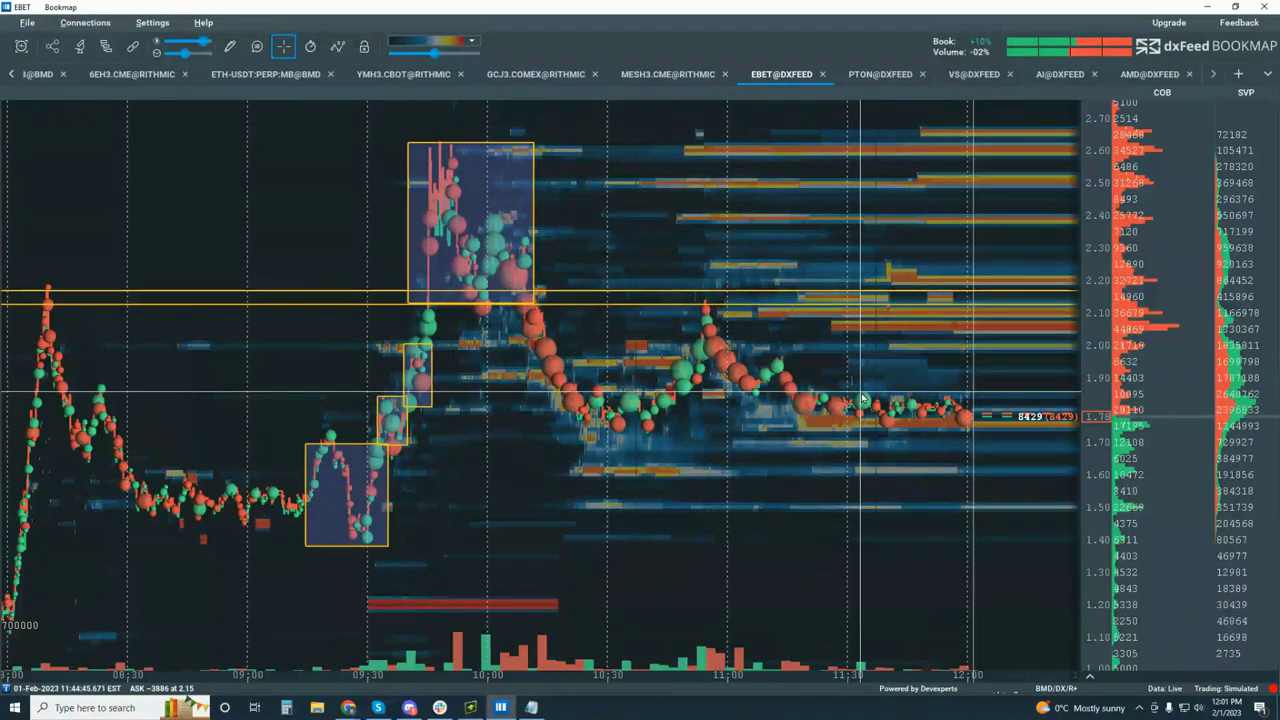
Show the CVD panel under the EBET heatmap, then try Market Pulse and close the add-on settings.
{"action": "left_click", "coordinate": [1090, 677]}
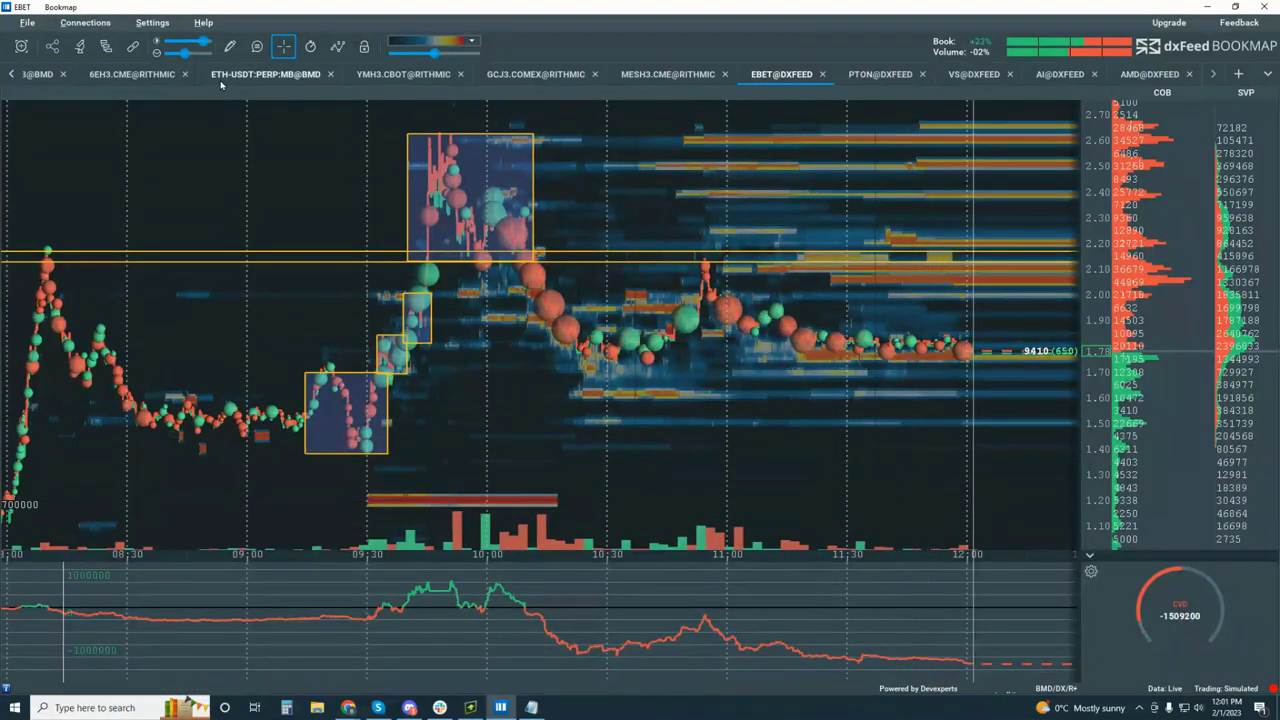
{"action": "left_click", "coordinate": [112, 49]}
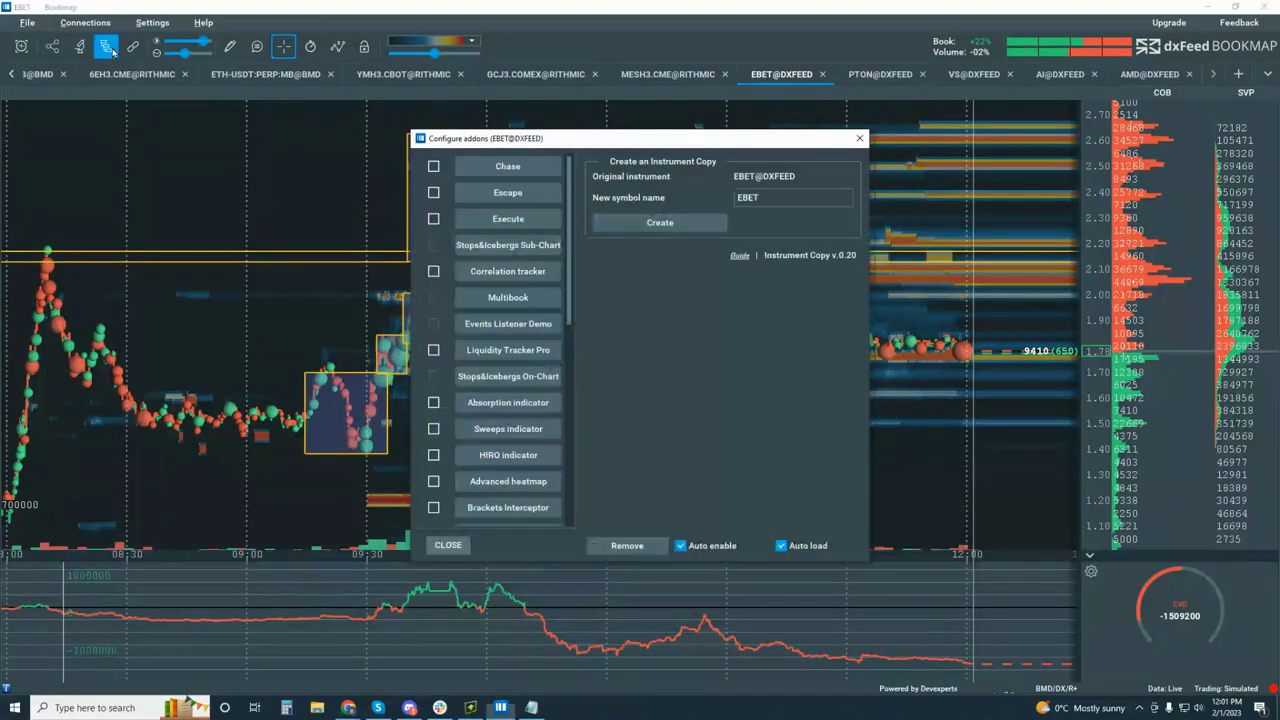
{"action": "left_click_drag", "start_coordinate": [494, 140], "coordinate": [478, 145]}
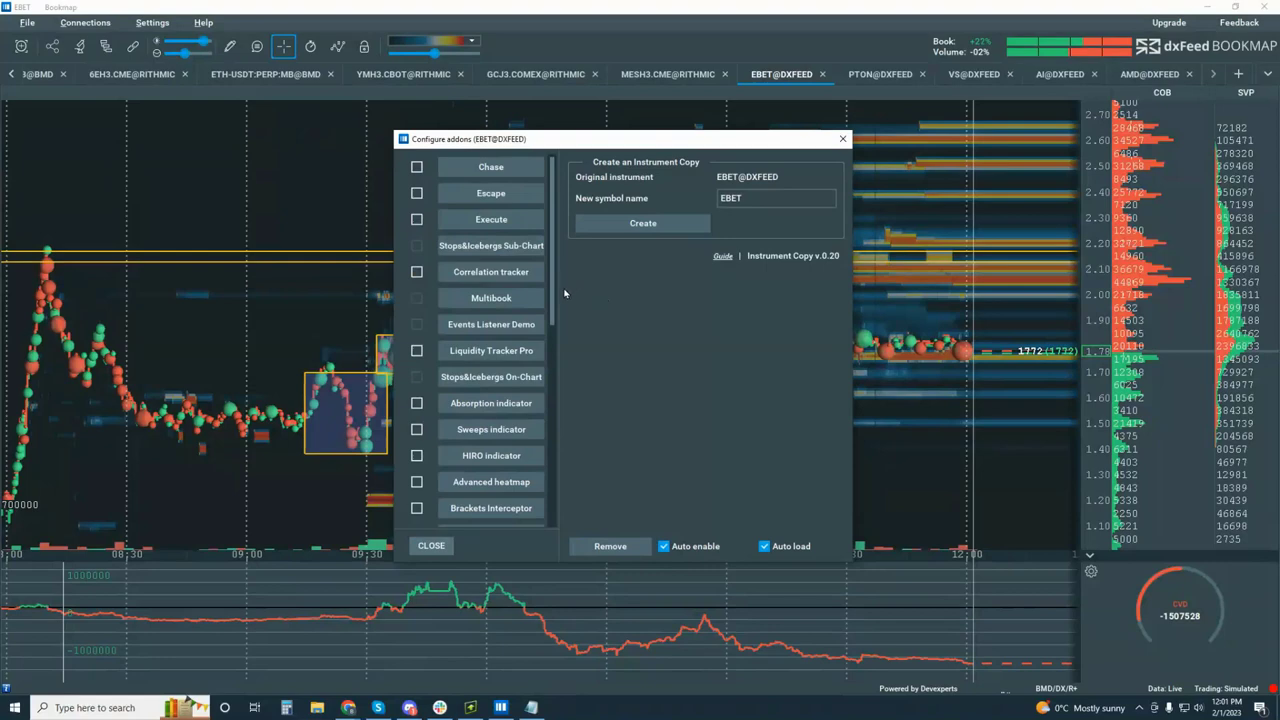
{"action": "left_click_drag", "start_coordinate": [553, 287], "coordinate": [544, 494]}
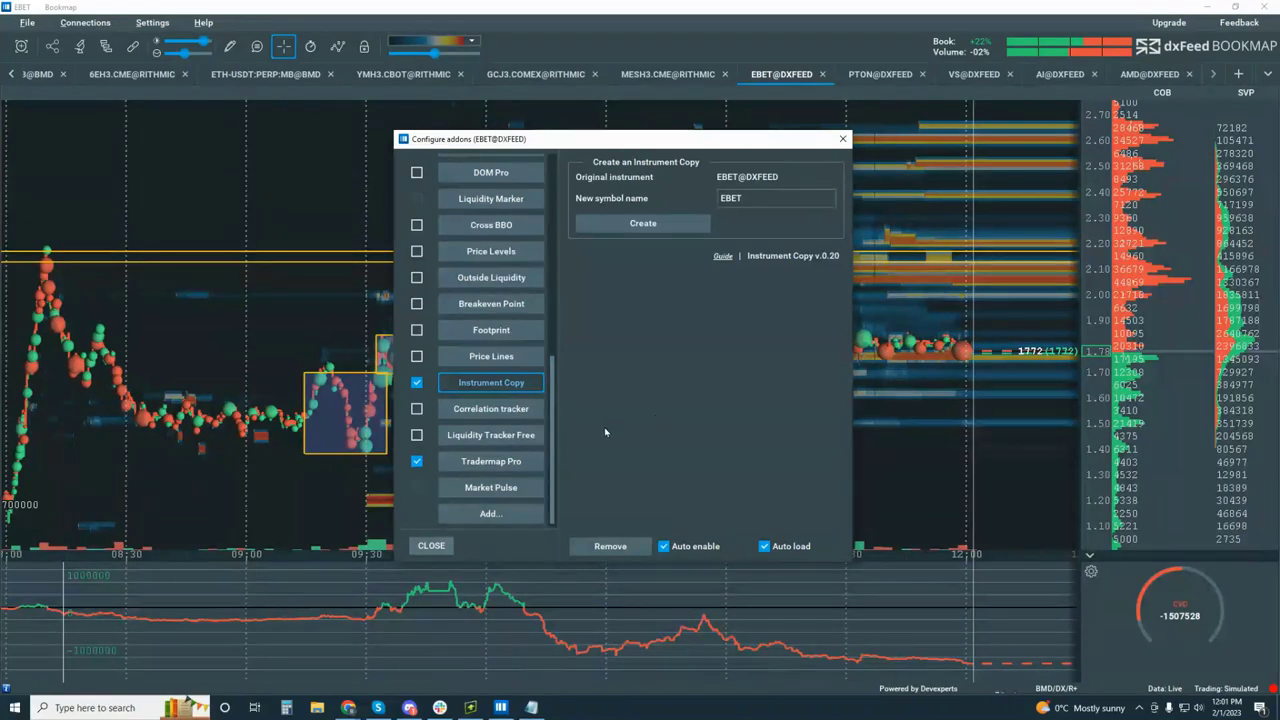
{"action": "left_click", "coordinate": [498, 490]}
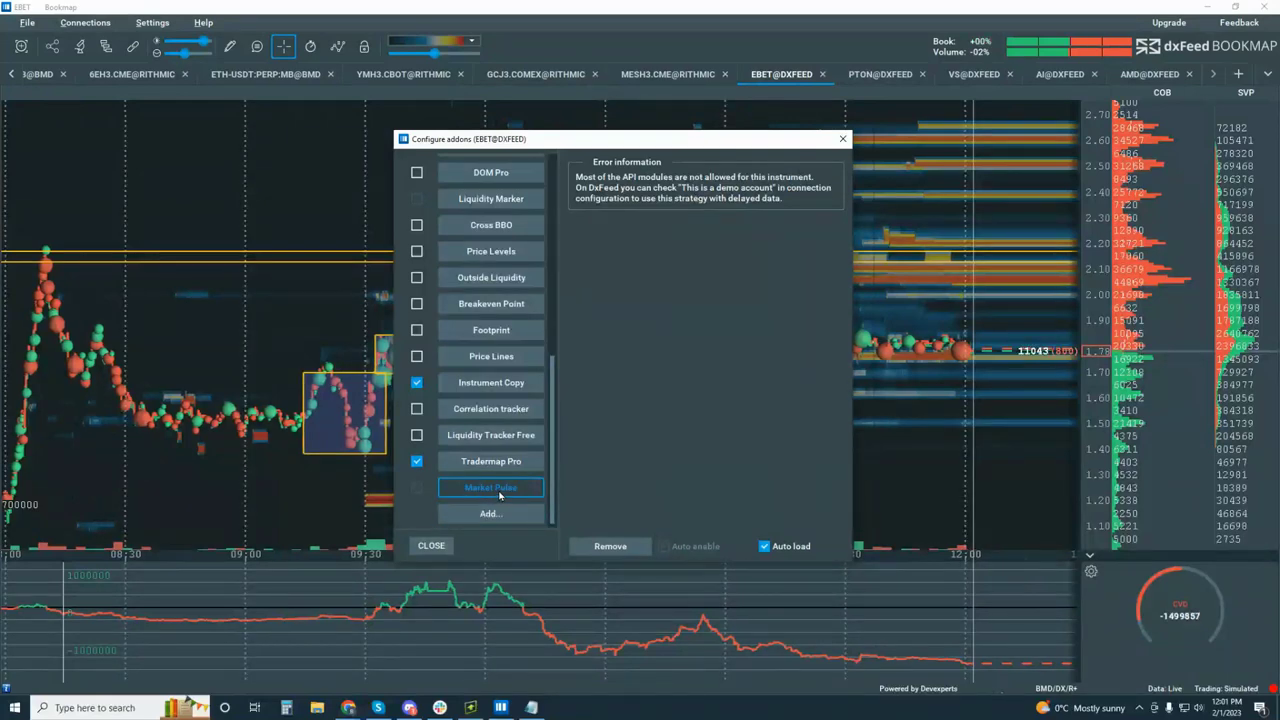
{"action": "left_click", "coordinate": [841, 139]}
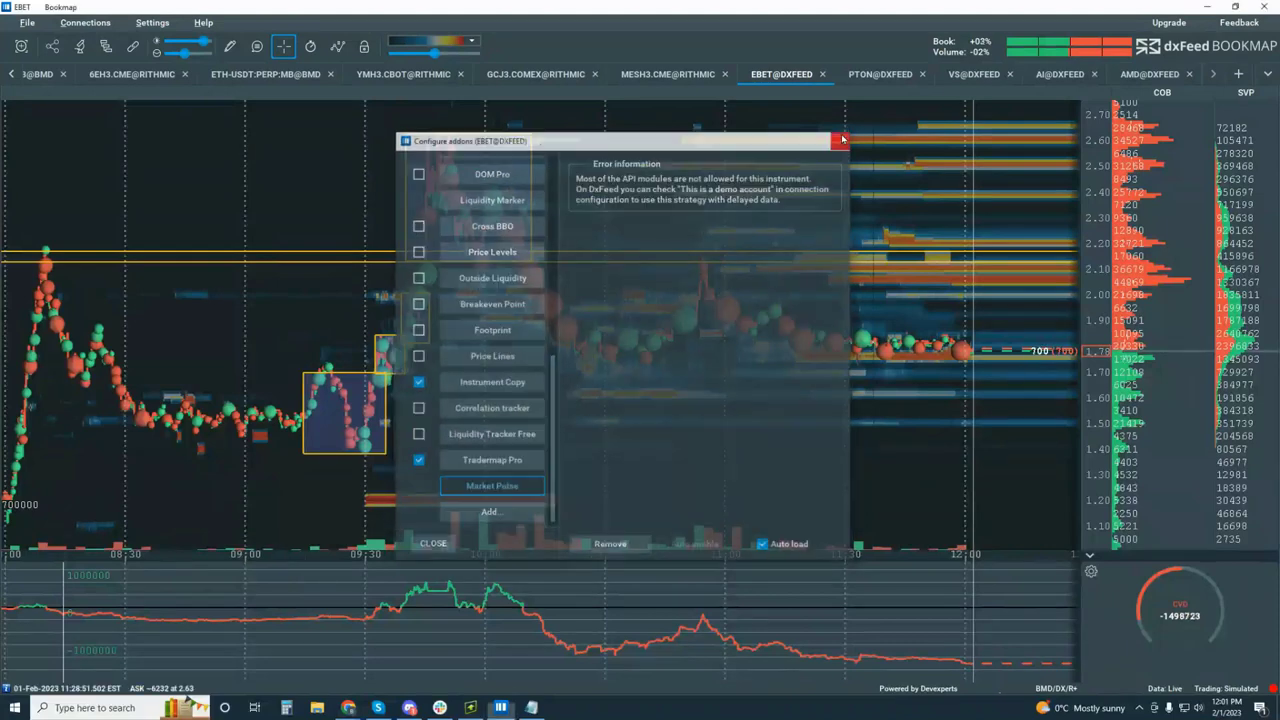
{"action": "left_click", "coordinate": [8, 74]}
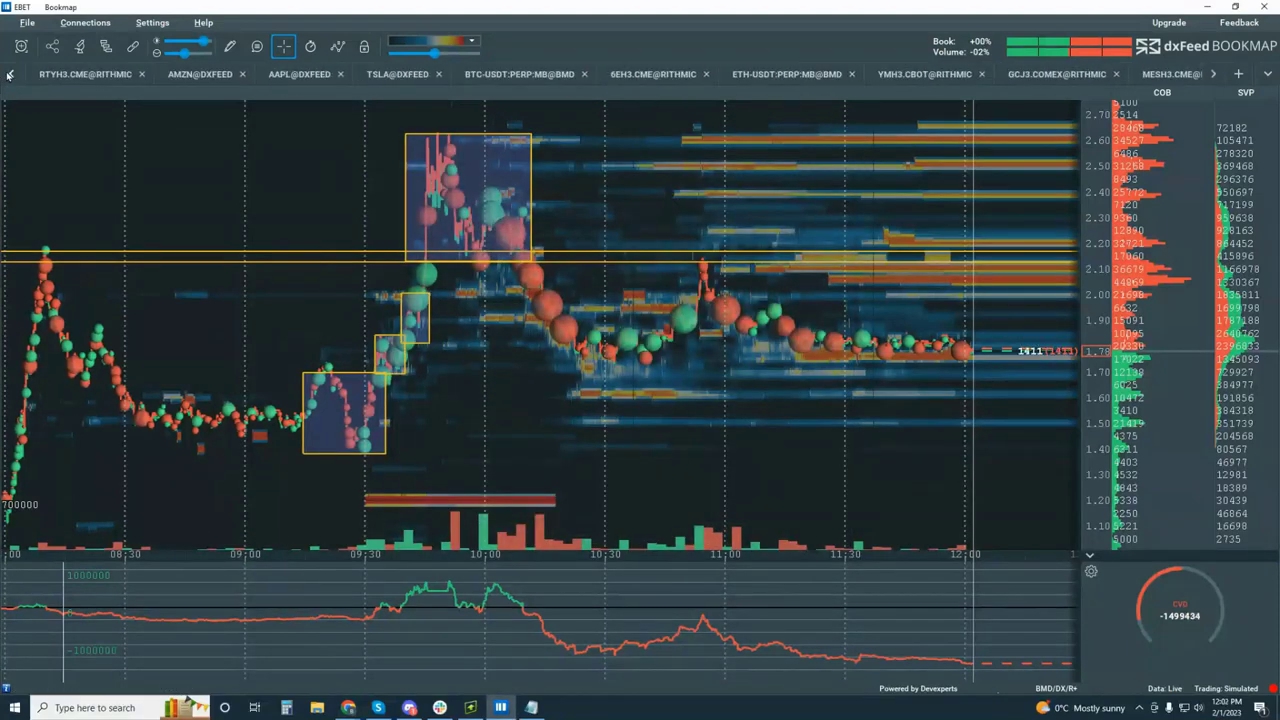
Switch to the ESH3.CME@RITHMIC chart and select the Market Pulse add-on.
{"action": "left_click", "coordinate": [9, 75]}
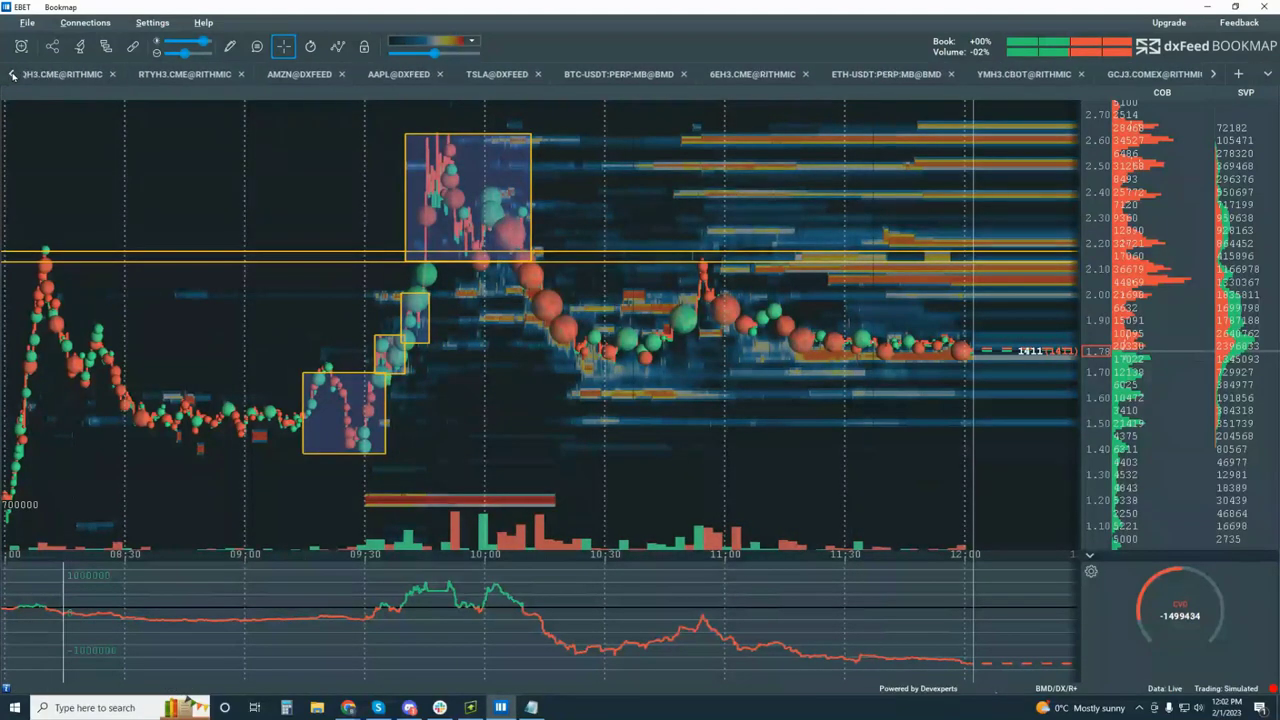
{"action": "left_click", "coordinate": [73, 76]}
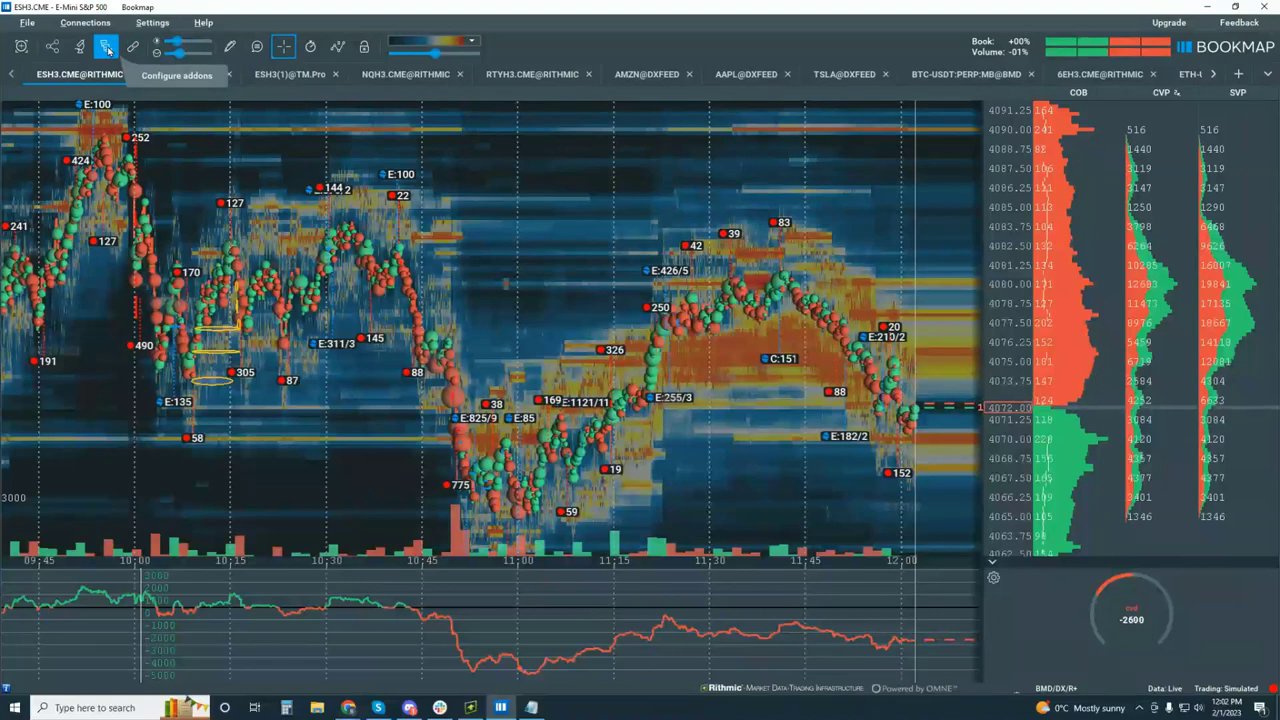
{"action": "left_click", "coordinate": [107, 49]}
{"action": "left_click_drag", "start_coordinate": [542, 131], "coordinate": [451, 132]}
{"action": "left_click", "coordinate": [431, 479]}
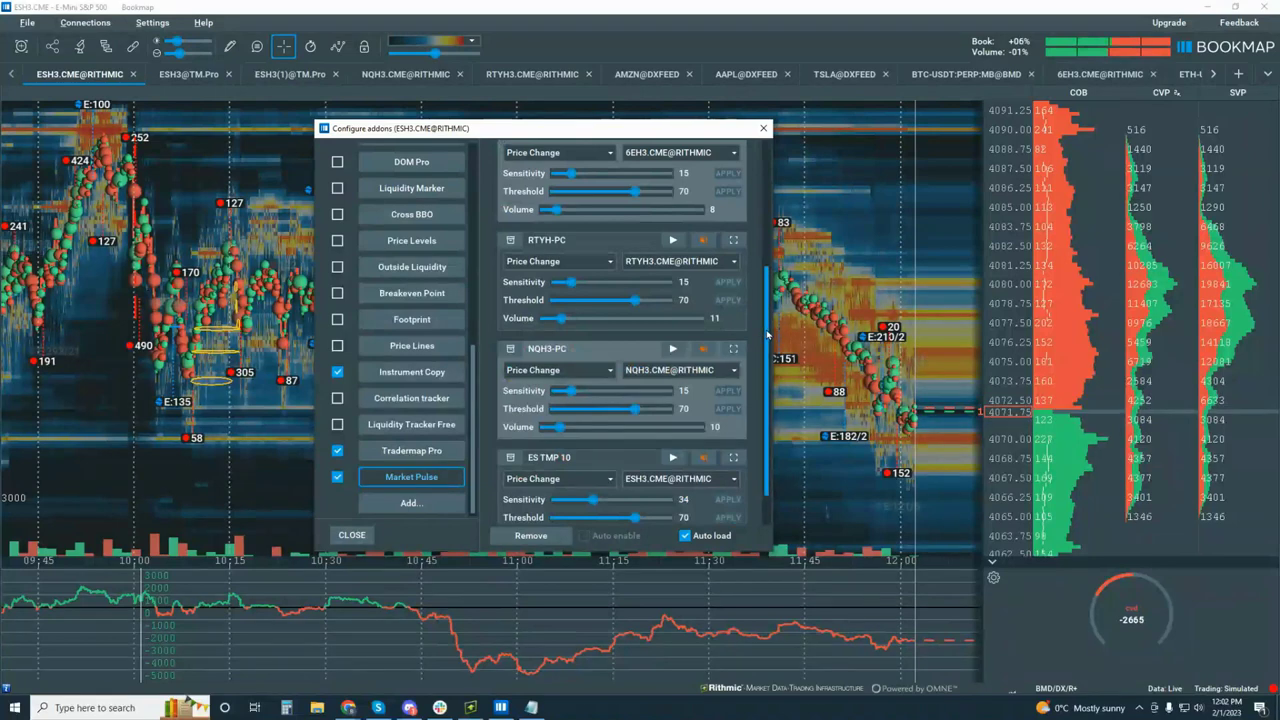
Start the YMH3, 6EH3, RTYH, NQH3 and ES TMP 10 indicators, then close the settings.
{"action": "left_click_drag", "start_coordinate": [767, 330], "coordinate": [742, 200]}
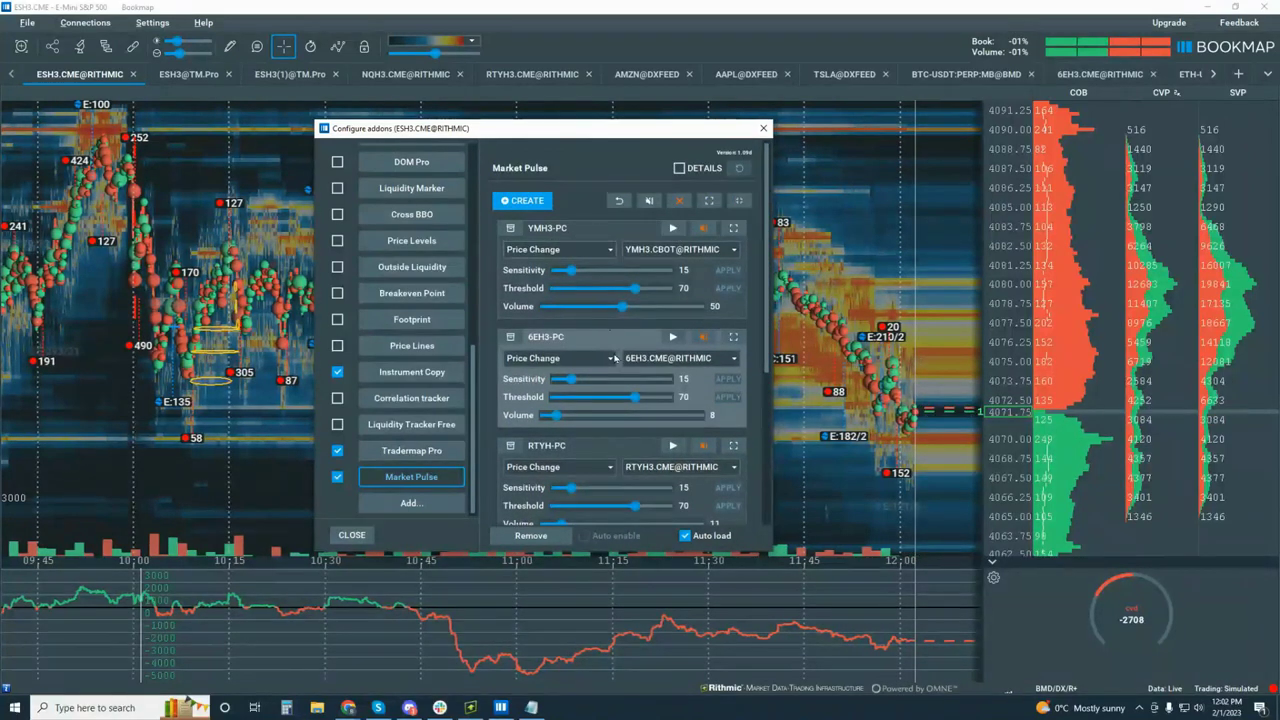
{"action": "scroll", "coordinate": [604, 355], "scroll_direction": "down", "scroll_amount": 1}
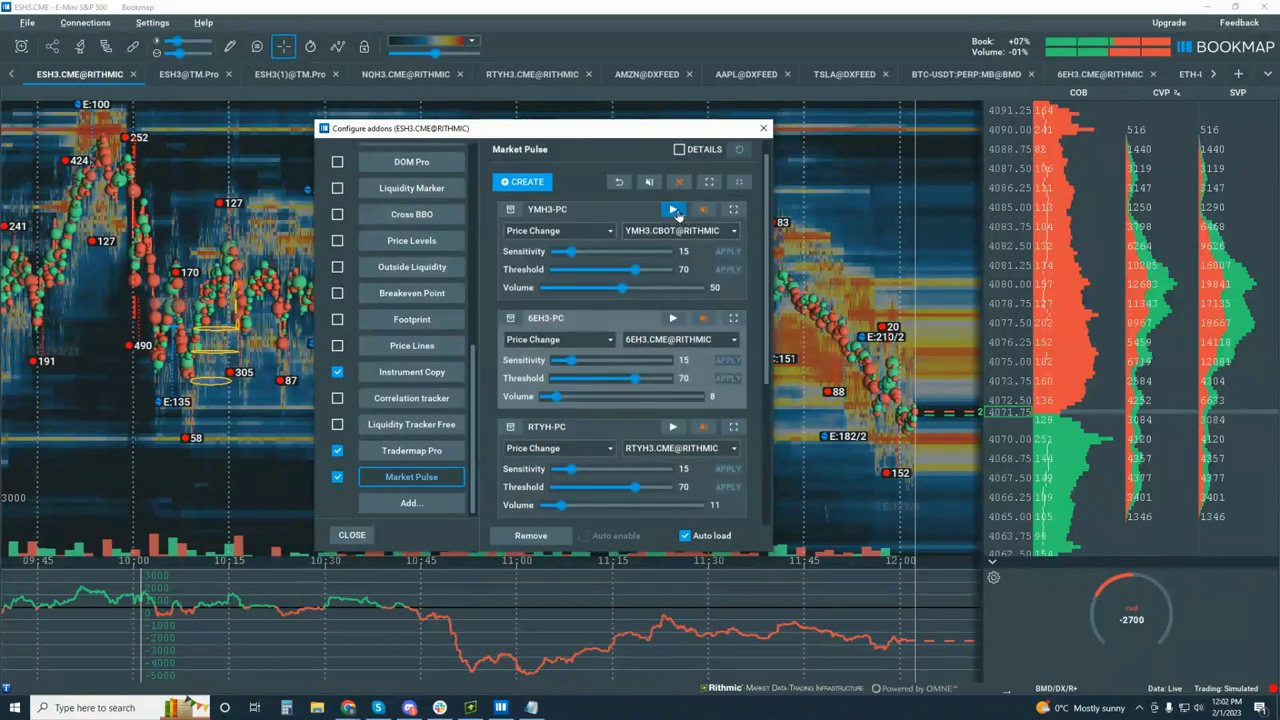
{"action": "left_click", "coordinate": [673, 209]}
{"action": "left_click", "coordinate": [673, 320]}
{"action": "left_click", "coordinate": [673, 427]}
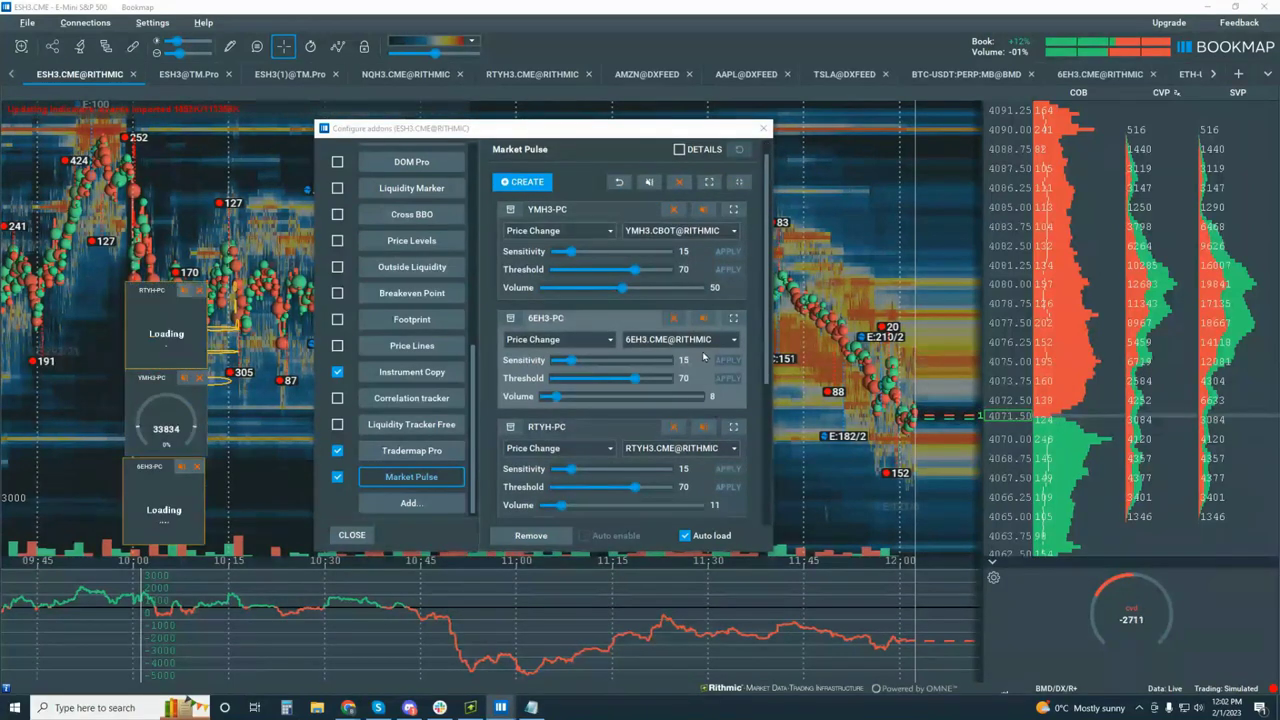
{"action": "scroll", "coordinate": [695, 365], "scroll_direction": "down", "scroll_amount": 1}
{"action": "left_click", "coordinate": [673, 517]}
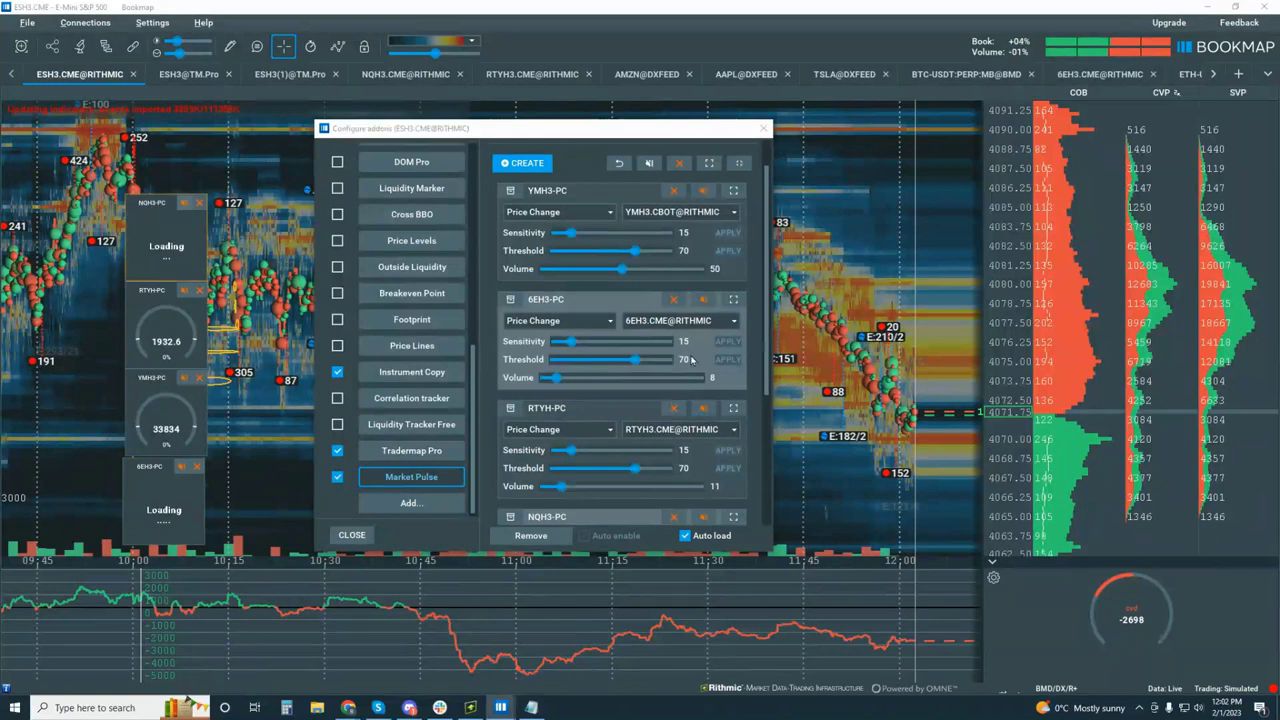
{"action": "scroll", "coordinate": [685, 422], "scroll_direction": "down", "scroll_amount": 10}
{"action": "left_click", "coordinate": [674, 420]}
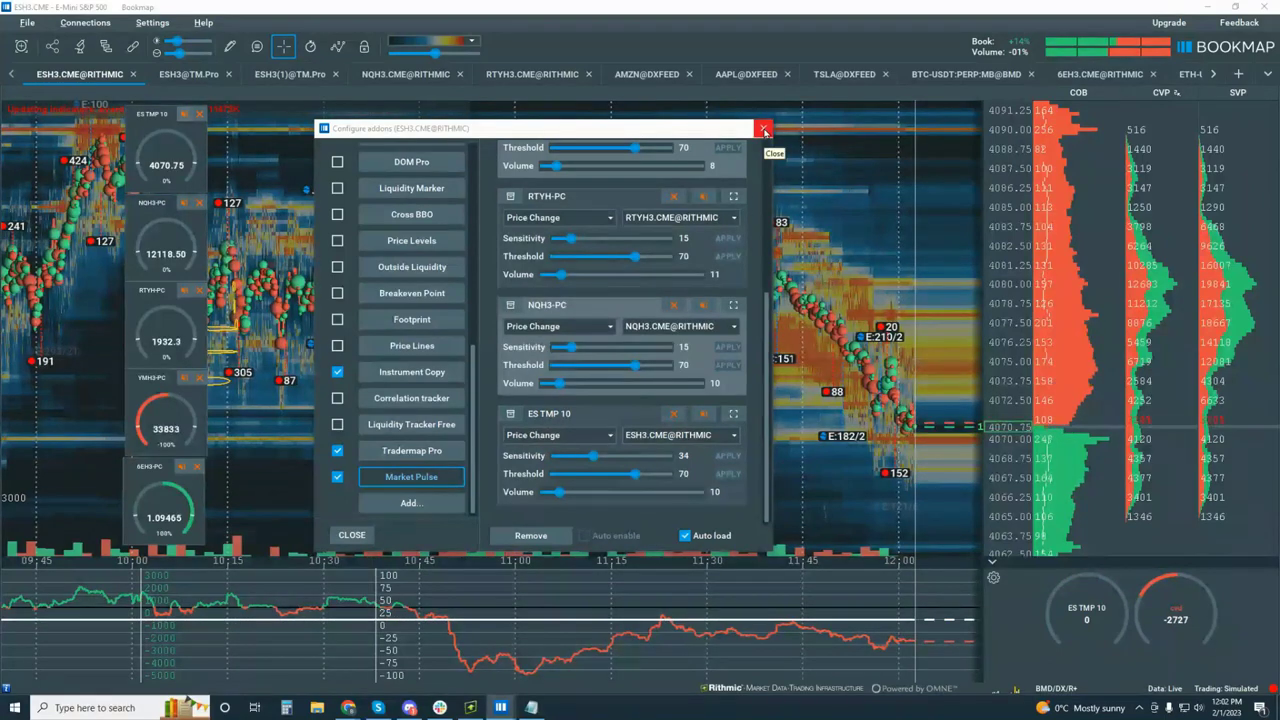
{"action": "left_click", "coordinate": [764, 131]}
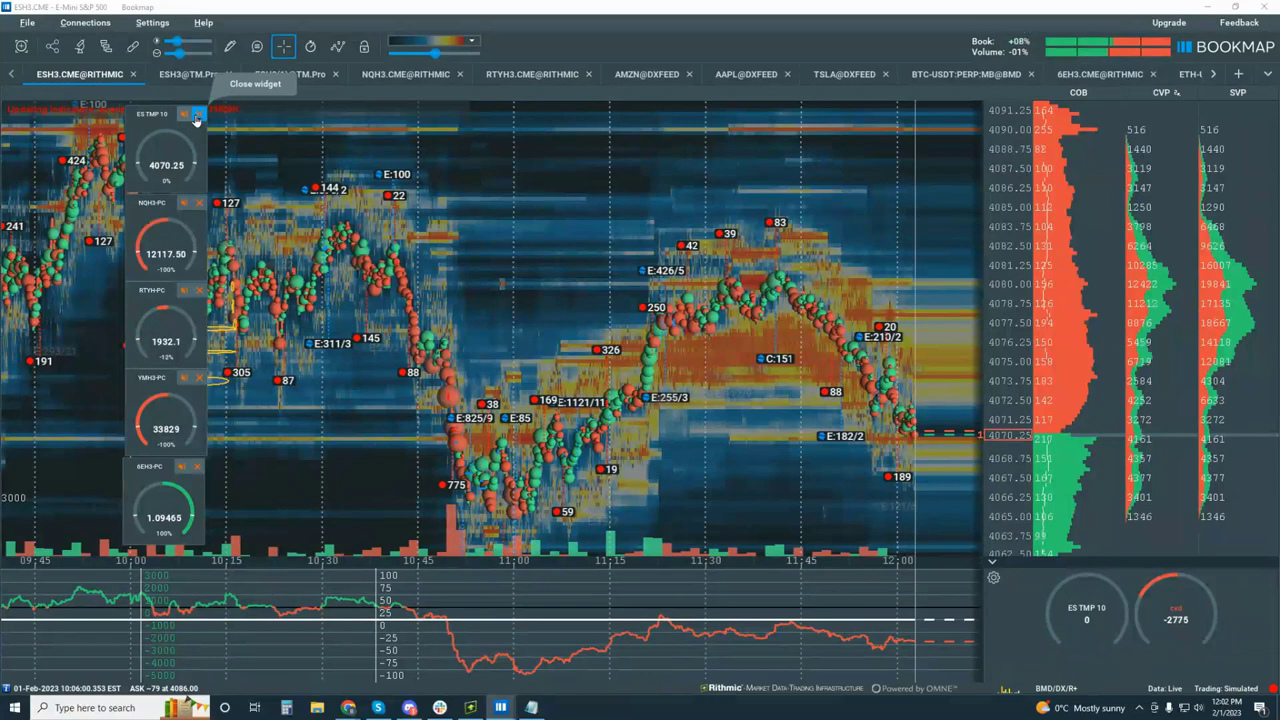
Re-toggle Market Pulse and set the YMH3 and 6EH3 indicators to Volume Pressure.
{"action": "left_click", "coordinate": [196, 117]}
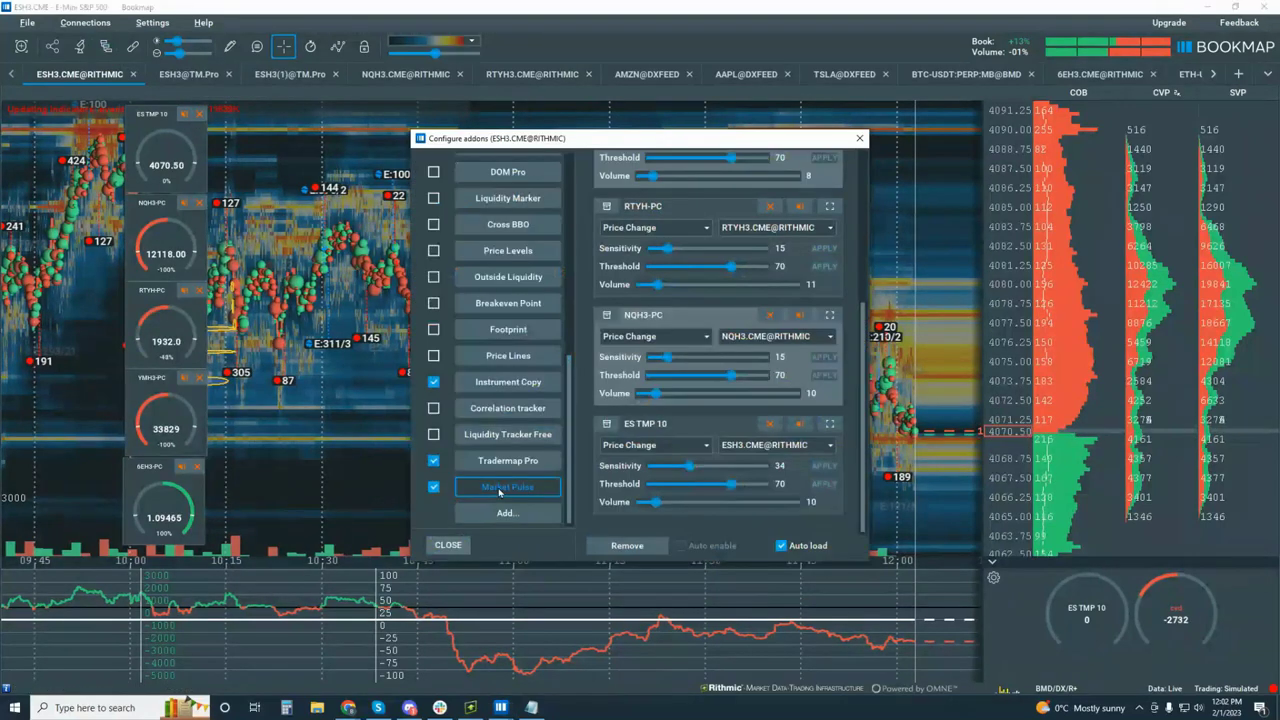
{"action": "left_click", "coordinate": [433, 487]}
{"action": "left_click", "coordinate": [433, 487]}
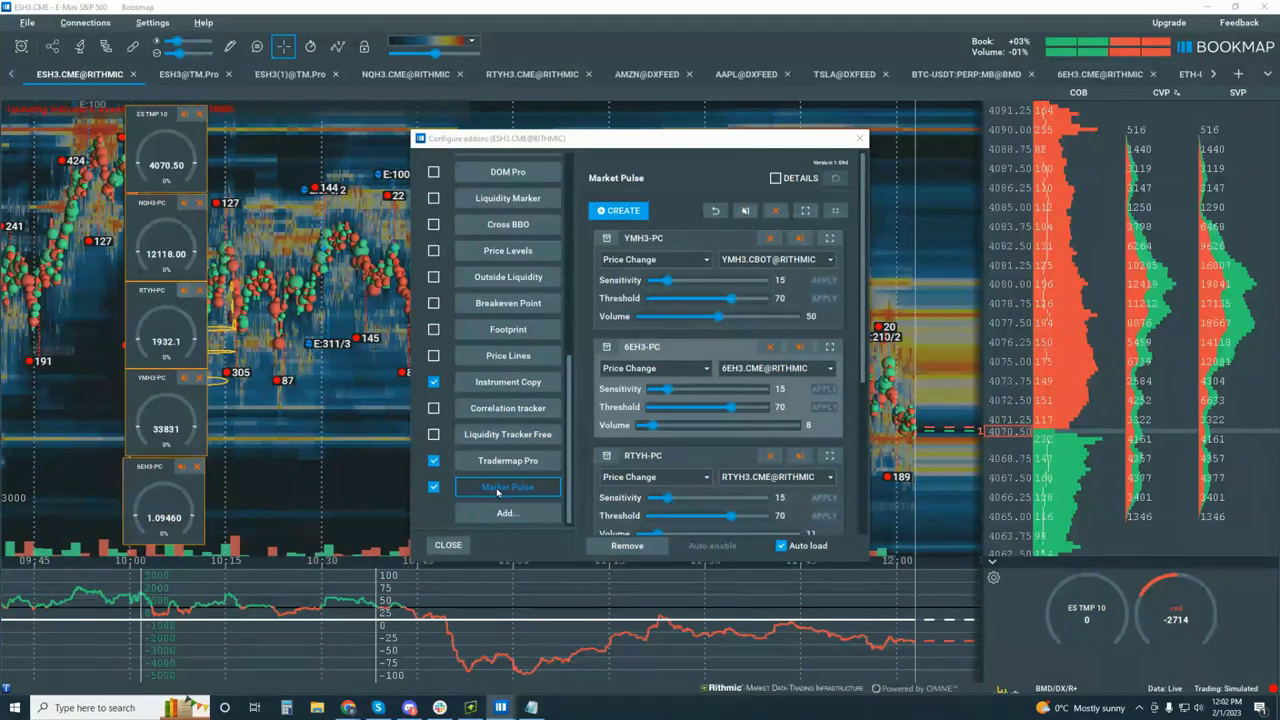
{"action": "left_click", "coordinate": [686, 260]}
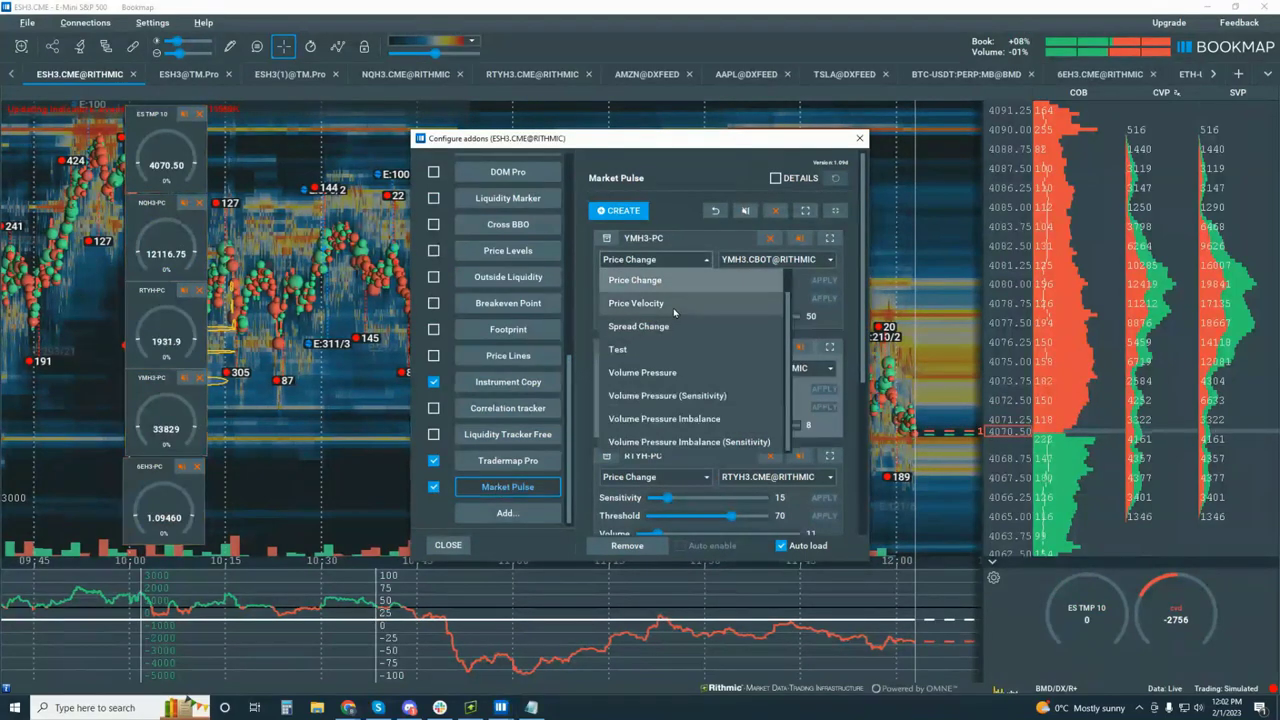
{"action": "scroll", "coordinate": [706, 330], "scroll_direction": "up", "scroll_amount": 1}
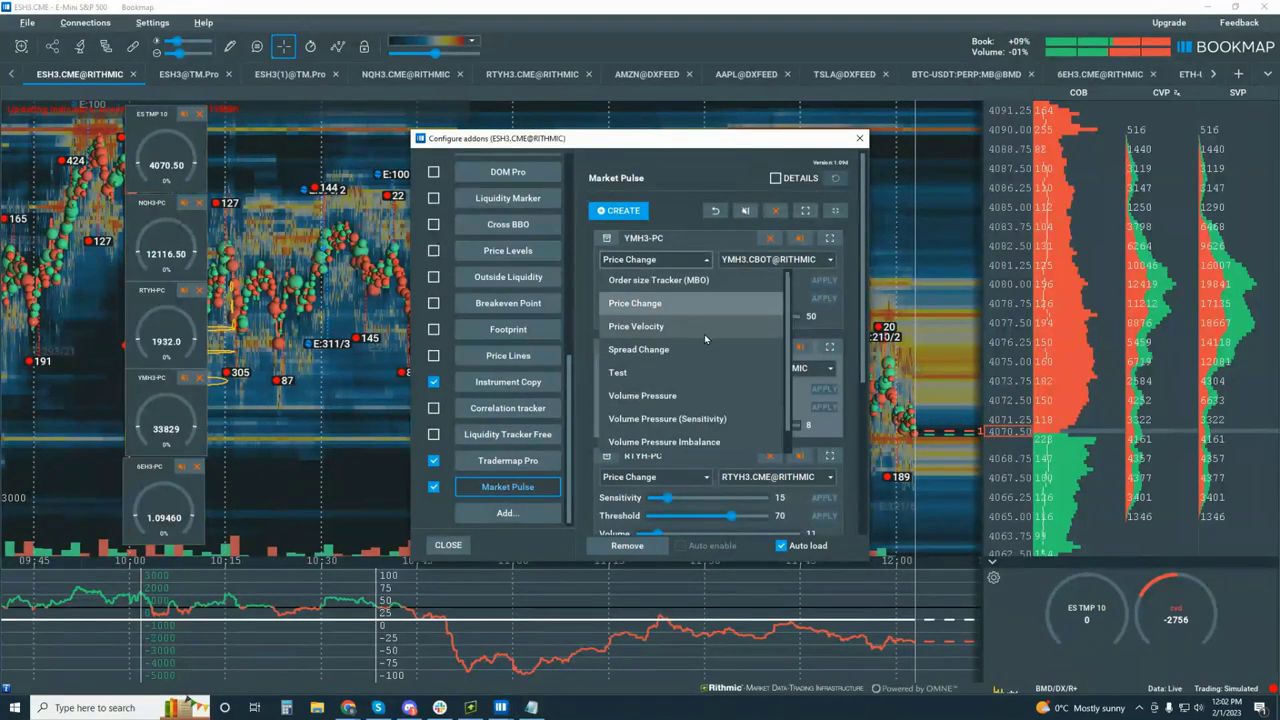
{"action": "left_click", "coordinate": [680, 395]}
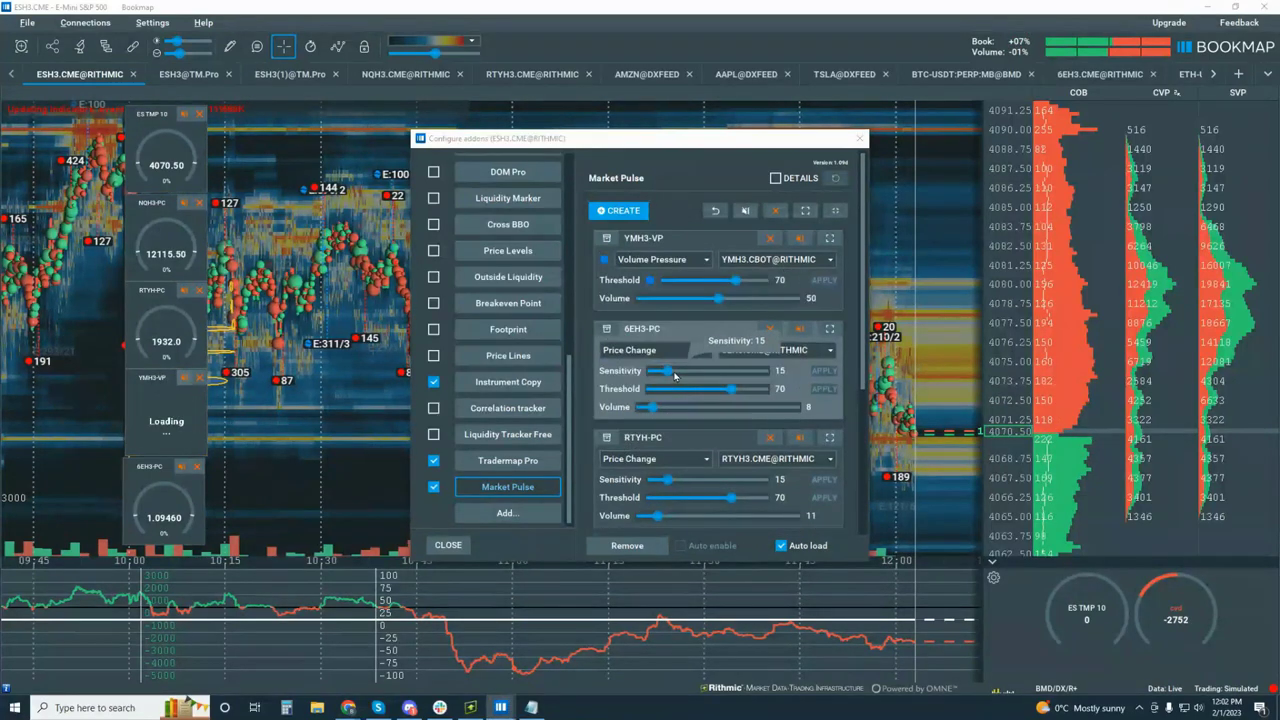
{"action": "left_click", "coordinate": [705, 352]}
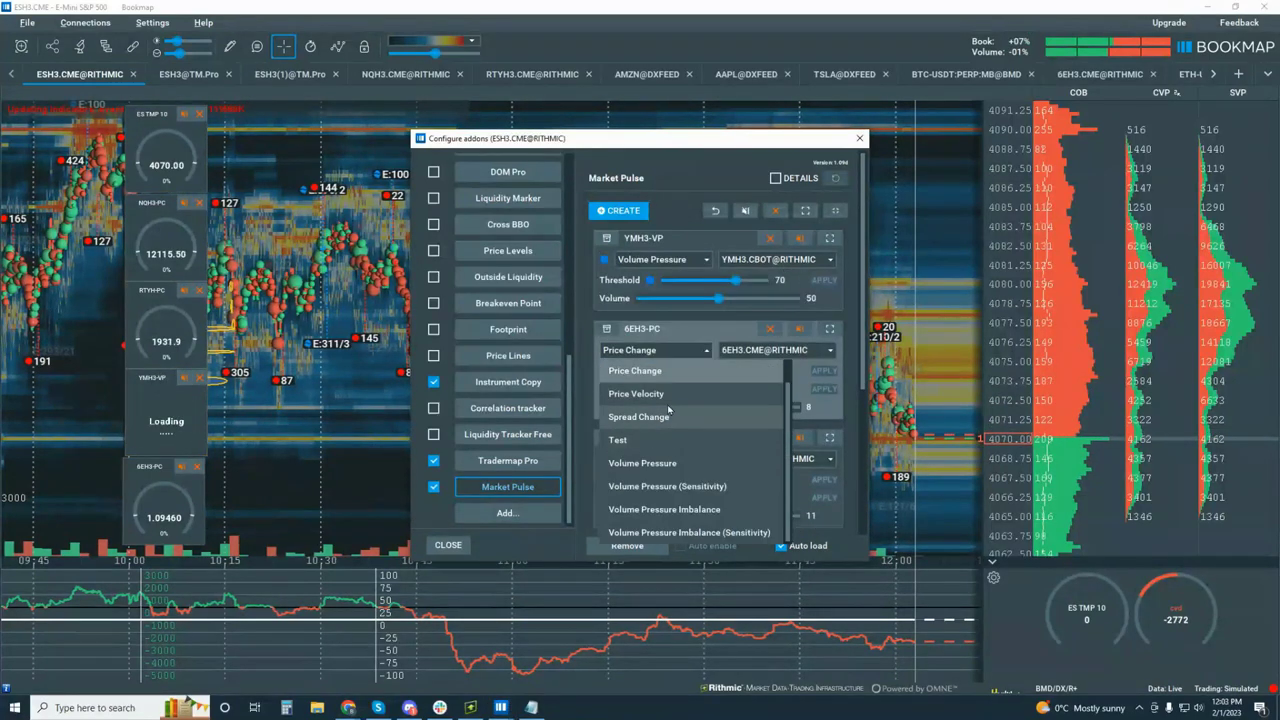
{"action": "left_click", "coordinate": [683, 463]}
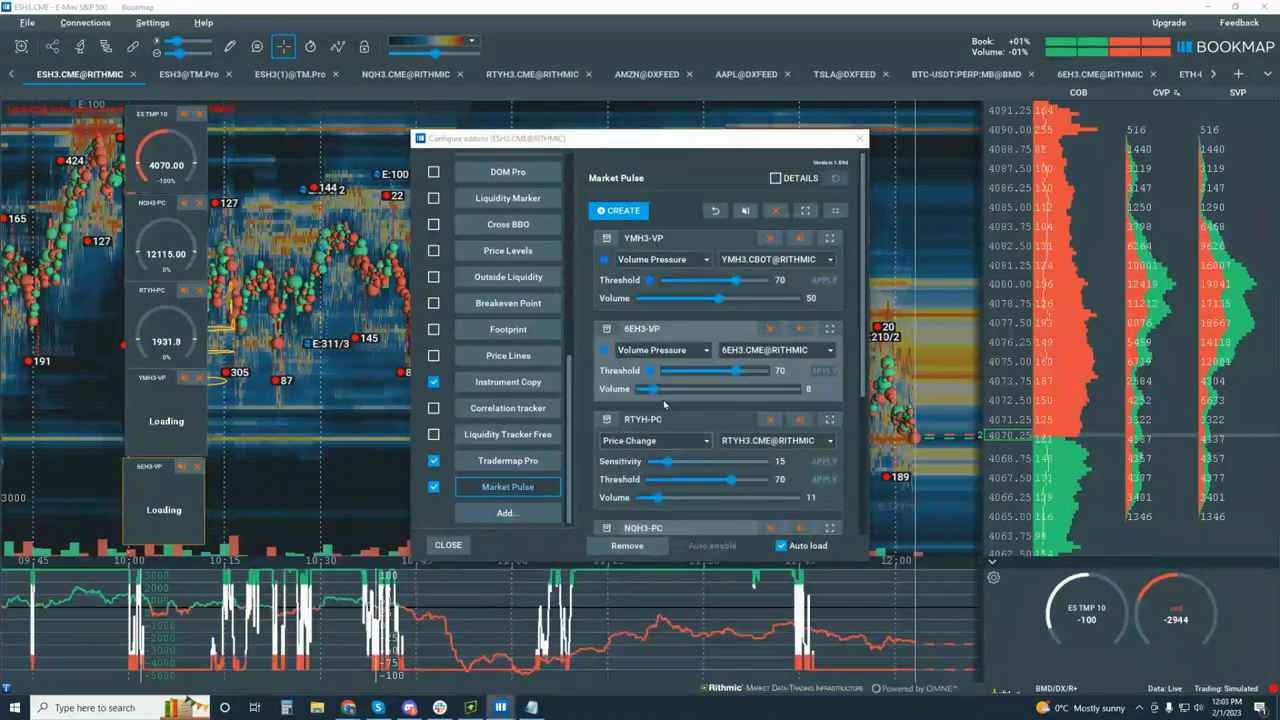
Set the RTYH, NQH3 and ES TMP 10 indicators to Volume Pressure.
{"action": "left_click", "coordinate": [687, 446]}
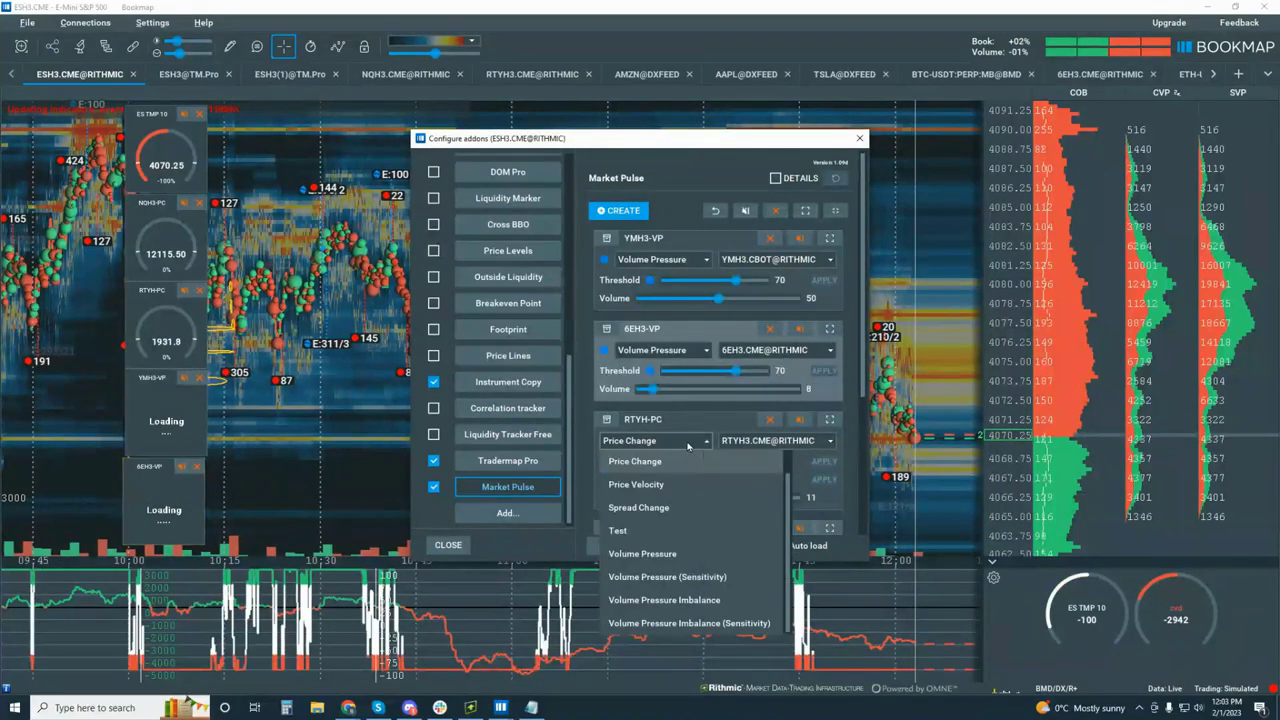
{"action": "left_click", "coordinate": [687, 556]}
{"action": "scroll", "coordinate": [655, 459], "scroll_direction": "down", "scroll_amount": 1}
{"action": "left_click", "coordinate": [685, 480]}
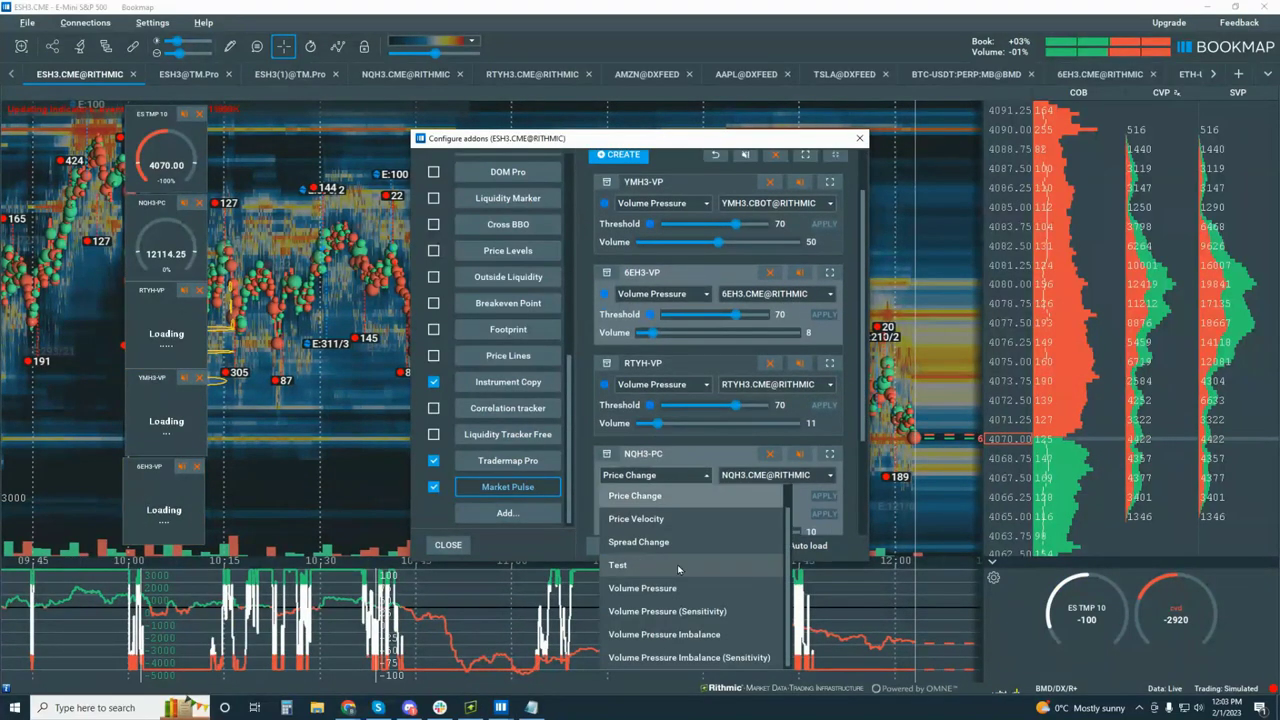
{"action": "left_click", "coordinate": [677, 591]}
{"action": "scroll", "coordinate": [706, 448], "scroll_direction": "down", "scroll_amount": 2}
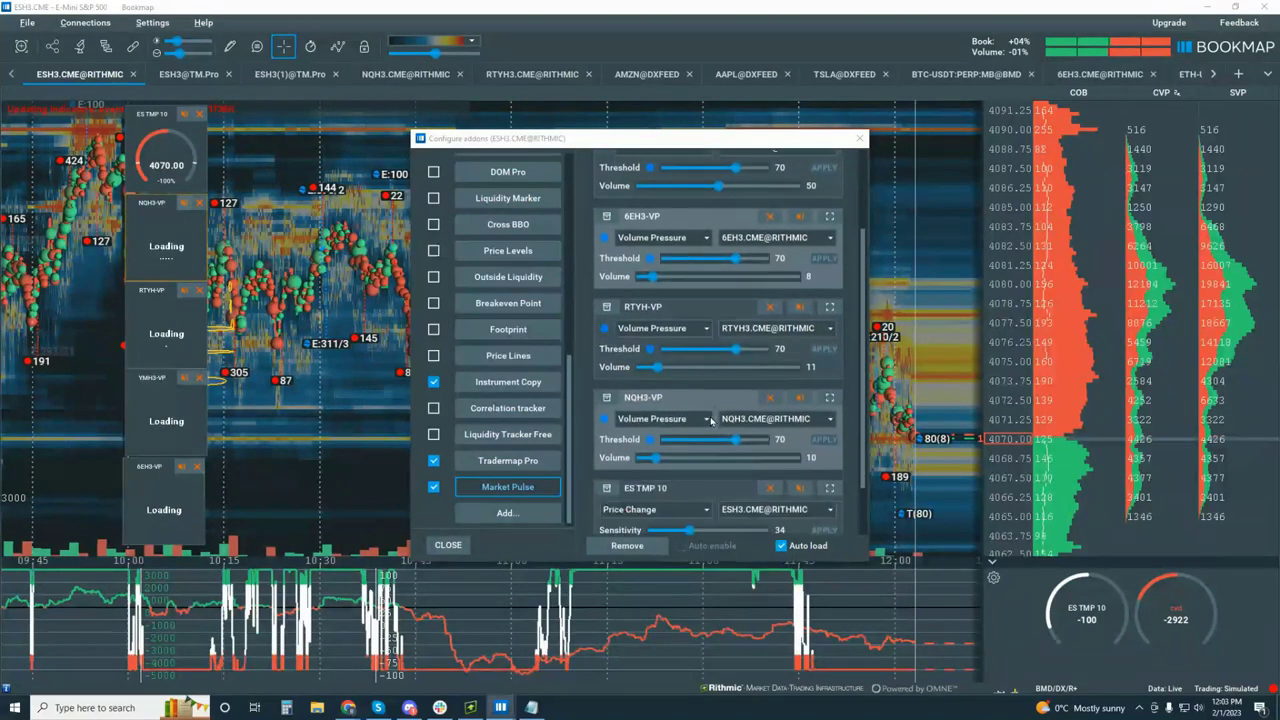
{"action": "left_click", "coordinate": [674, 450]}
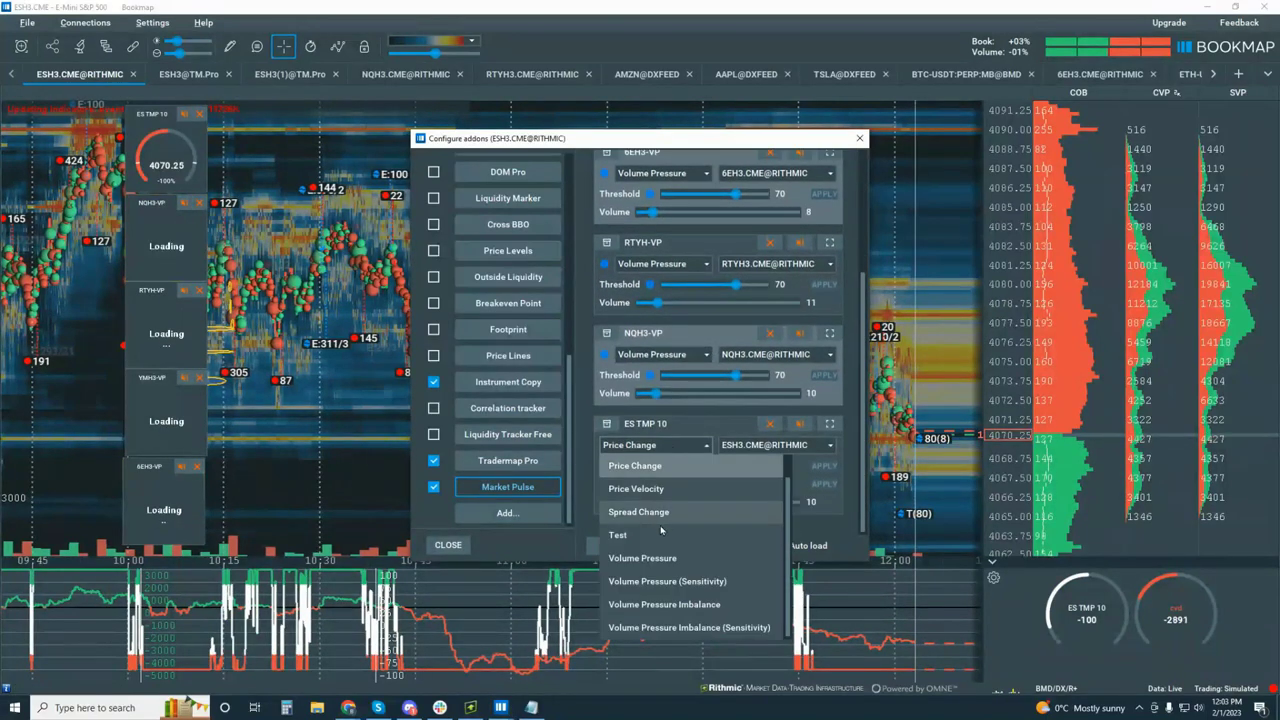
{"action": "left_click", "coordinate": [642, 558]}
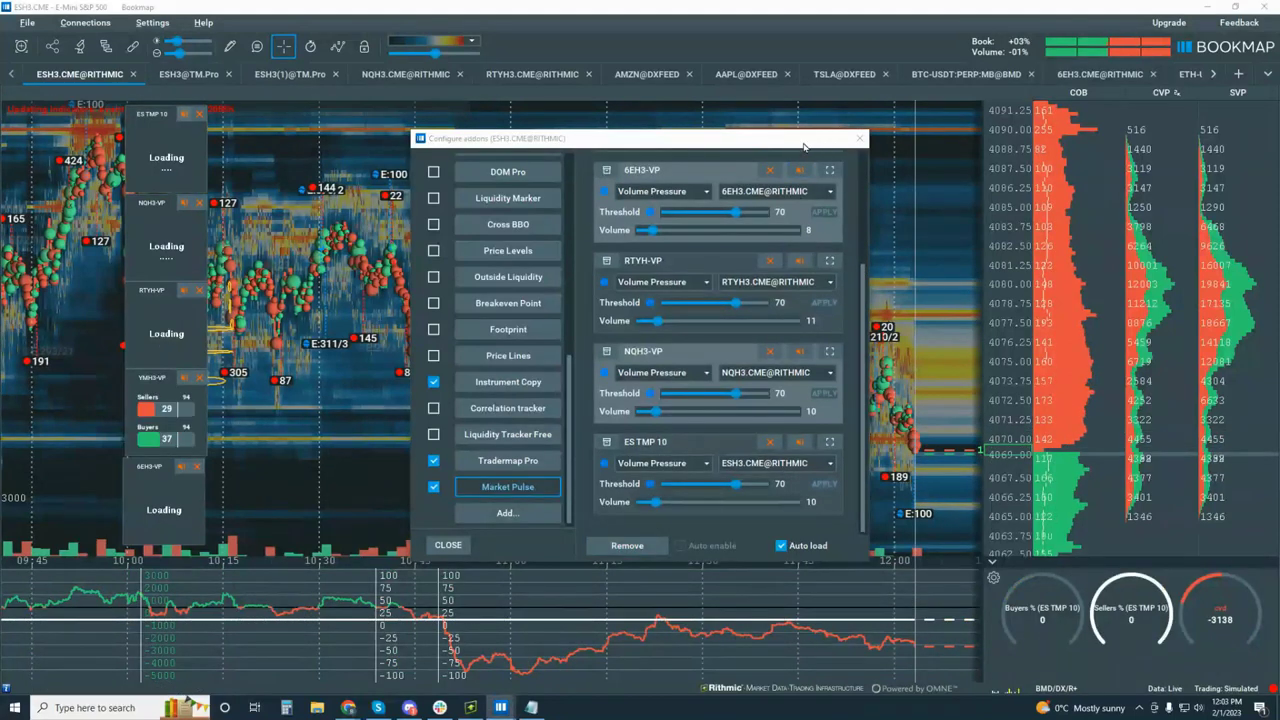
Unmute alerts for 6EH3-VP, RTYH-VP and YMH3-VP and close the add-on settings.
{"action": "left_click_drag", "start_coordinate": [797, 148], "coordinate": [675, 157]}
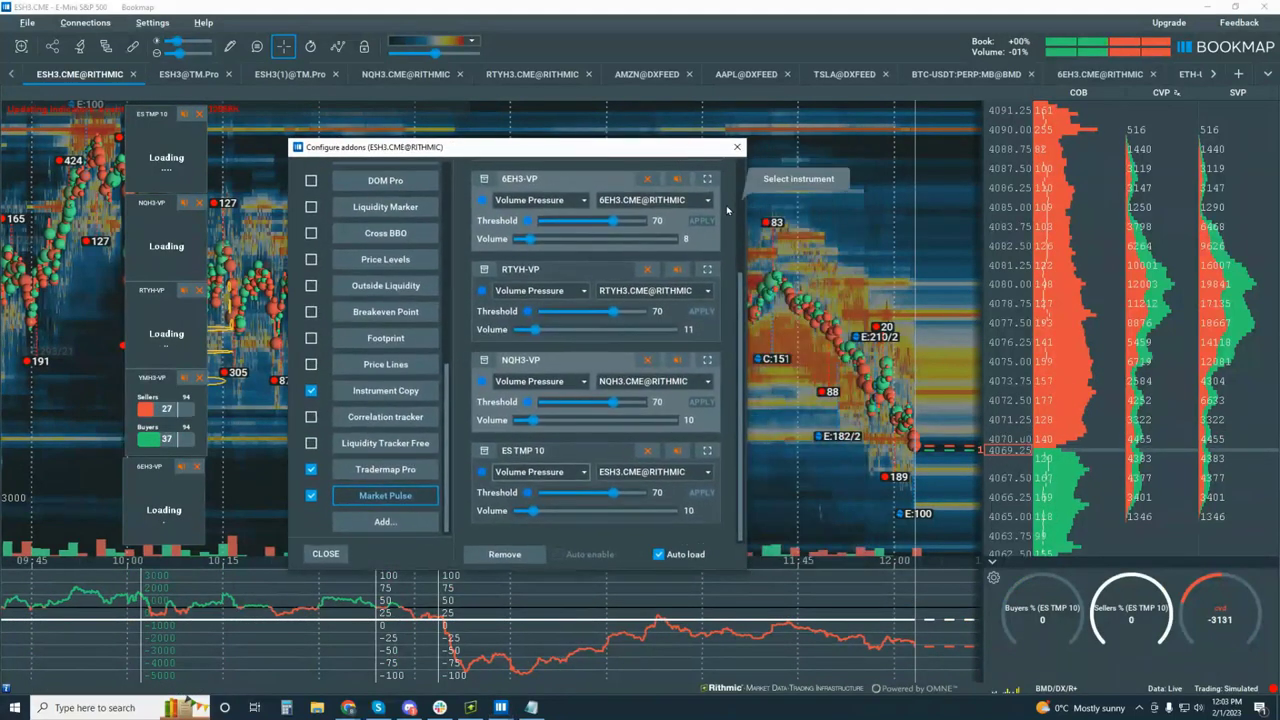
{"action": "left_click", "coordinate": [677, 181]}
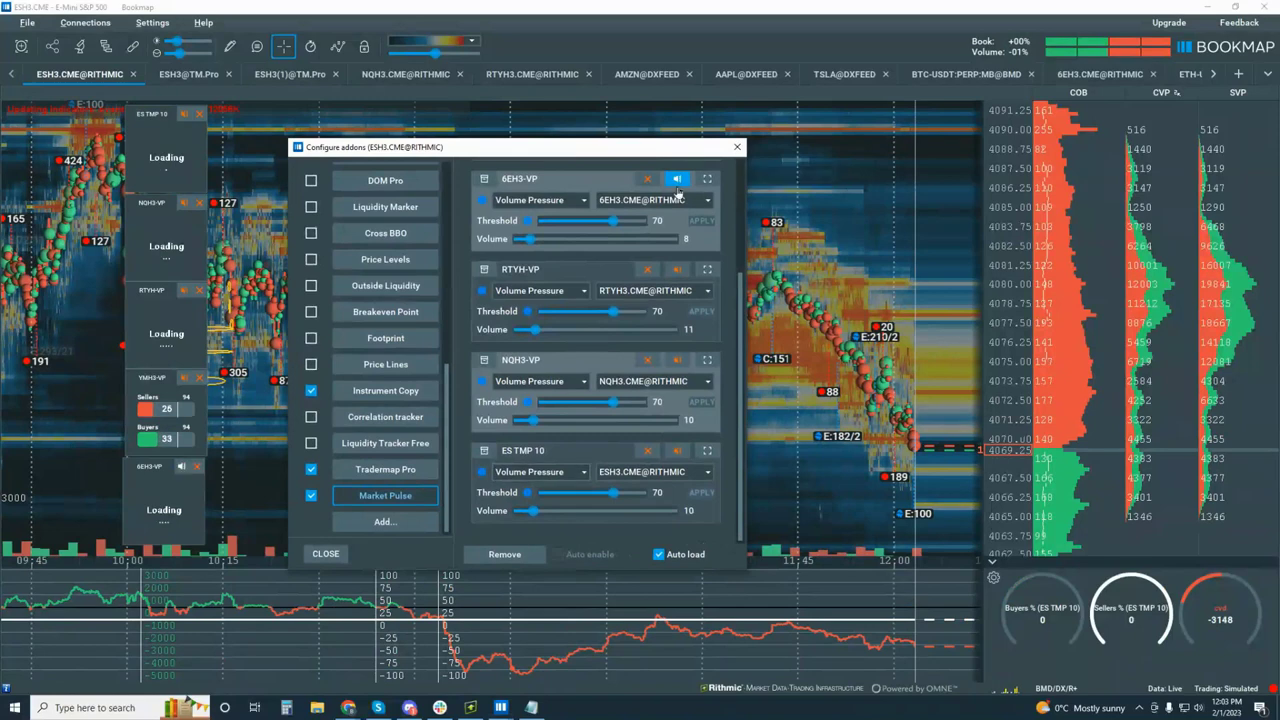
{"action": "left_click", "coordinate": [679, 271]}
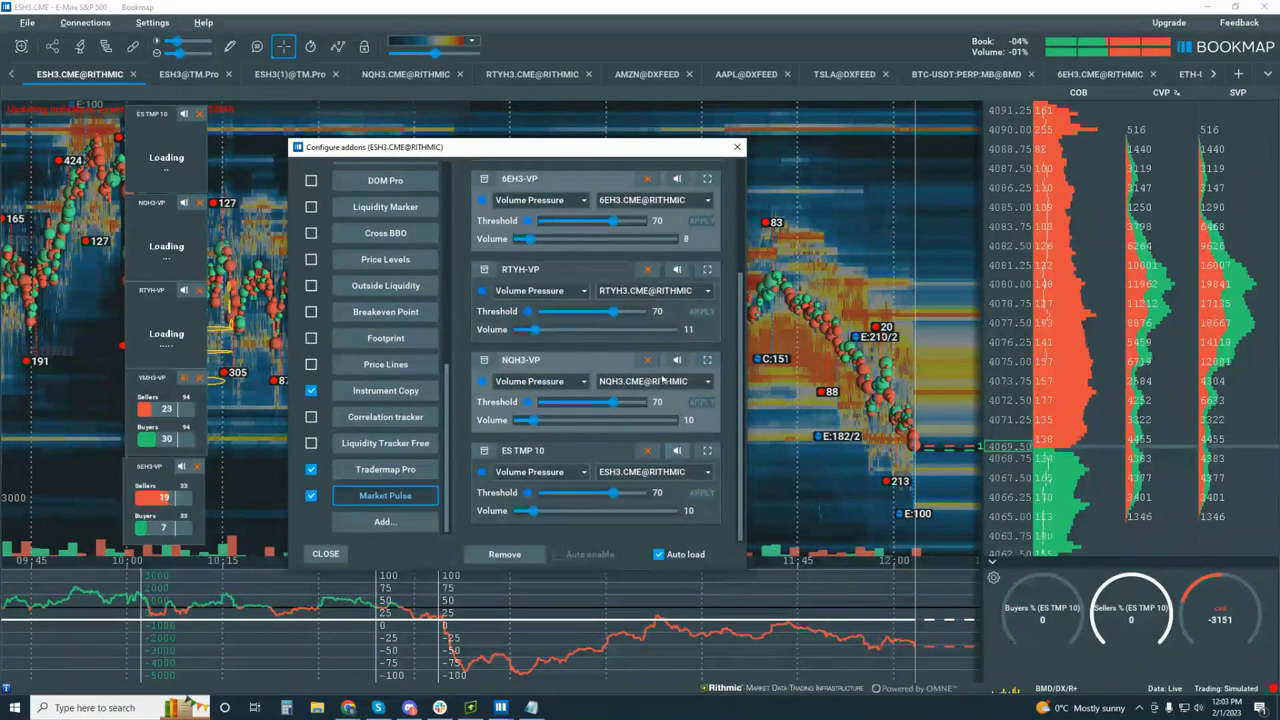
{"action": "scroll", "coordinate": [662, 378], "scroll_direction": "up", "scroll_amount": 3}
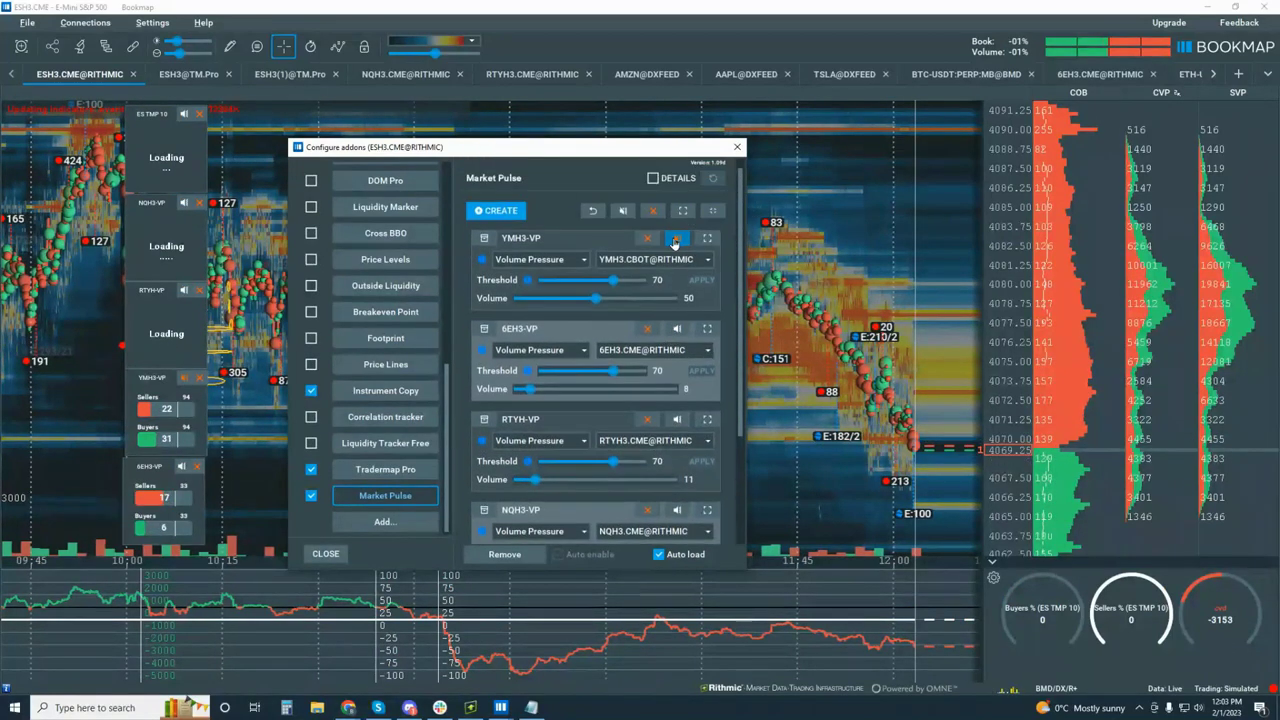
{"action": "left_click", "coordinate": [675, 240]}
{"action": "scroll", "coordinate": [674, 225], "scroll_direction": "up", "scroll_amount": 1}
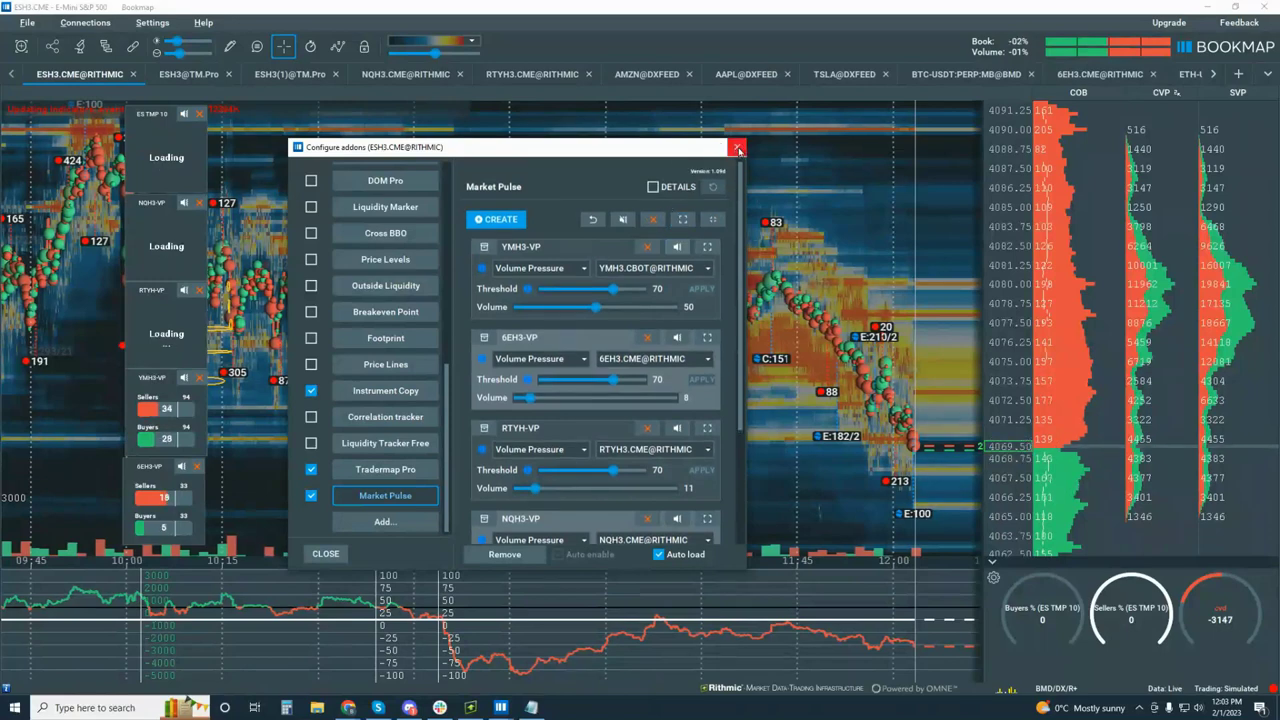
{"action": "left_click", "coordinate": [738, 149]}
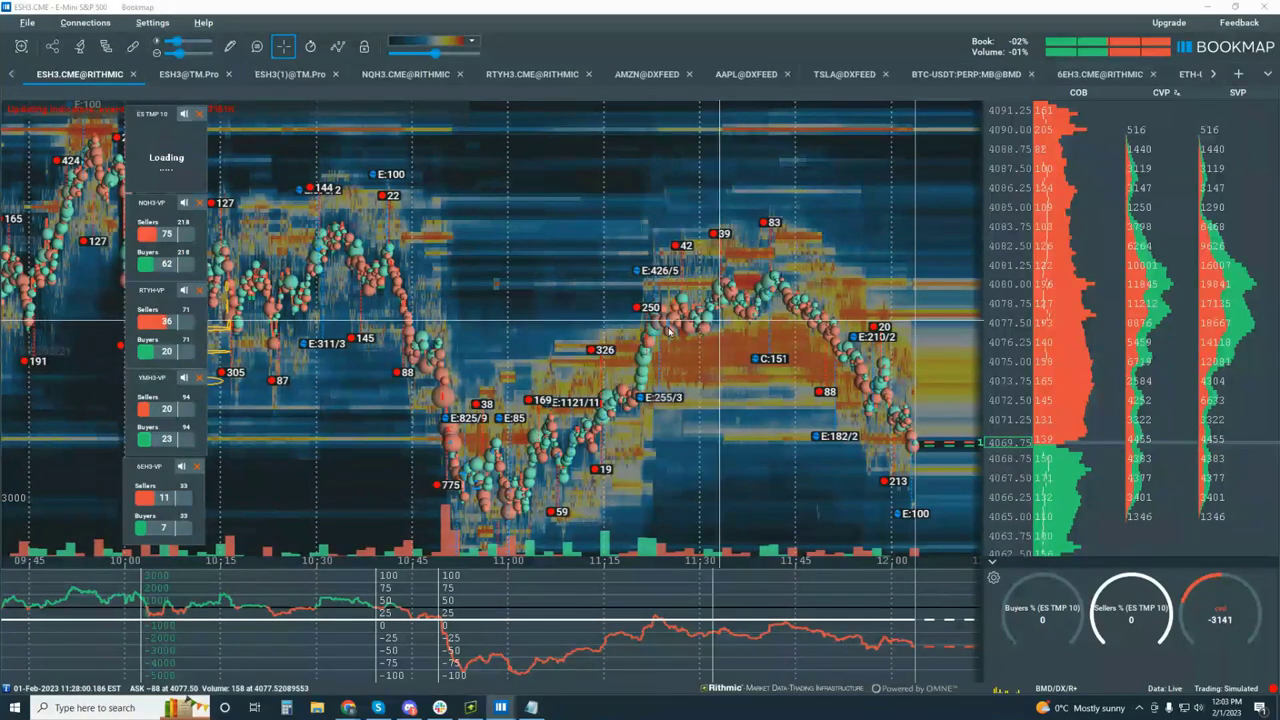
{"action": "scroll", "coordinate": [800, 390], "scroll_direction": "up", "scroll_amount": 3}
{"action": "scroll", "coordinate": [801, 392], "scroll_direction": "up", "scroll_amount": 2}
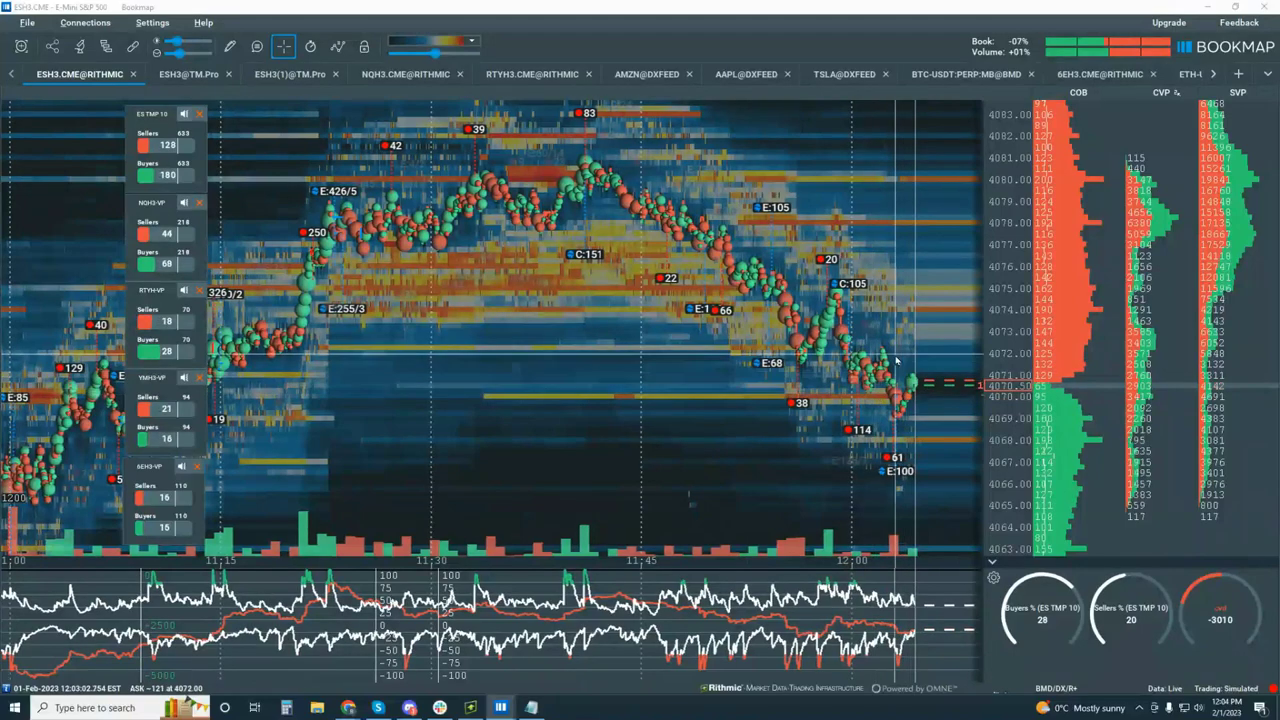
{"action": "scroll", "coordinate": [876, 398], "scroll_direction": "up", "scroll_amount": 5}
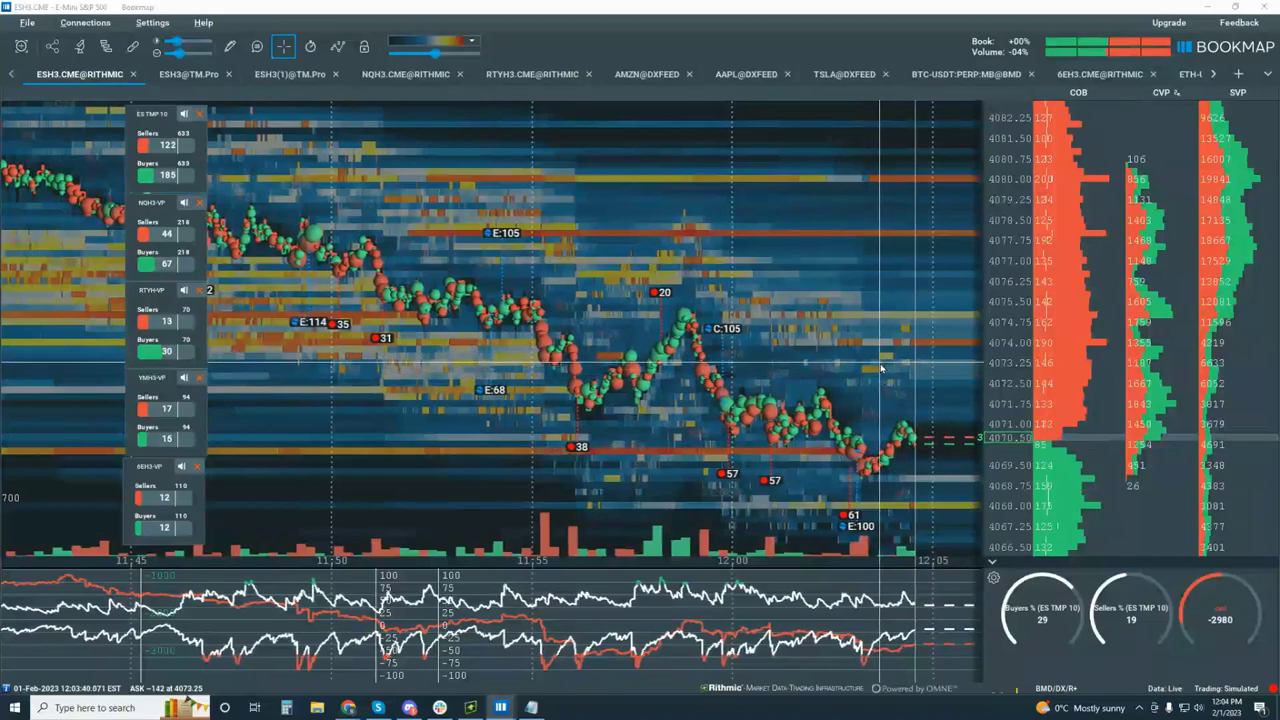
{"action": "scroll", "coordinate": [880, 369], "scroll_direction": "down", "scroll_amount": 4}
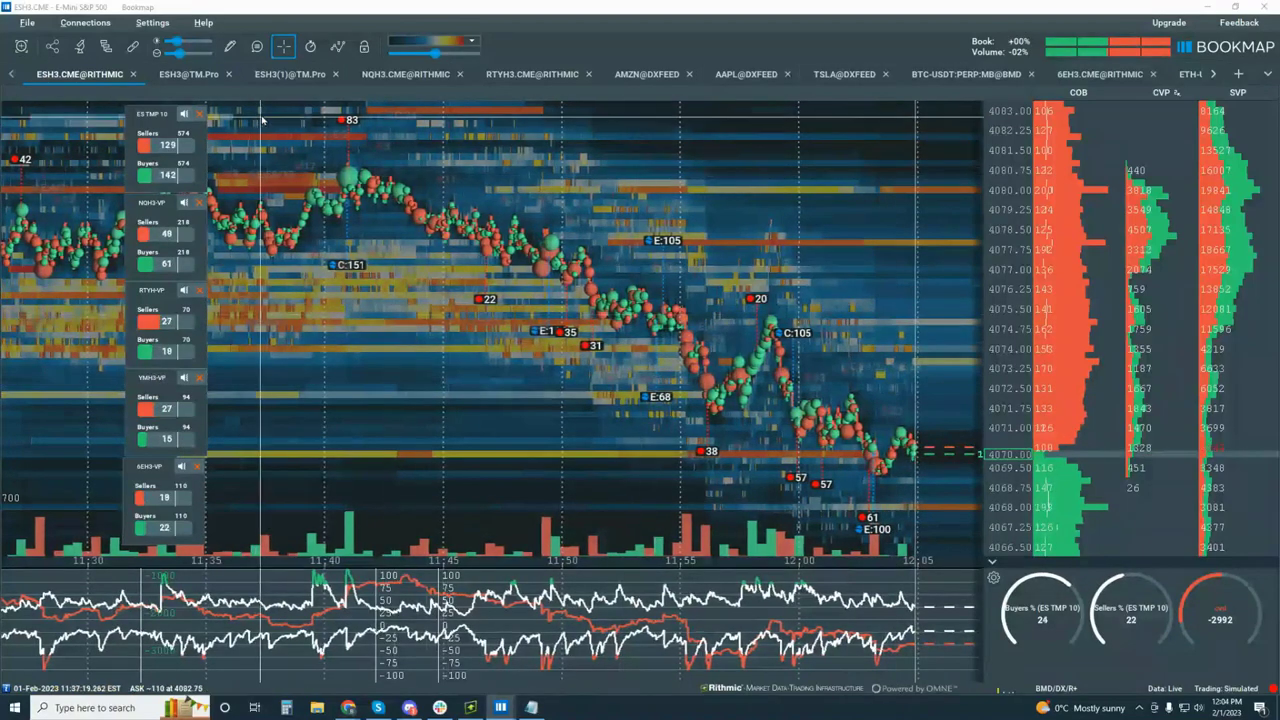
Disable the Market Pulse add-on on the ES chart.
{"action": "left_click", "coordinate": [106, 46]}
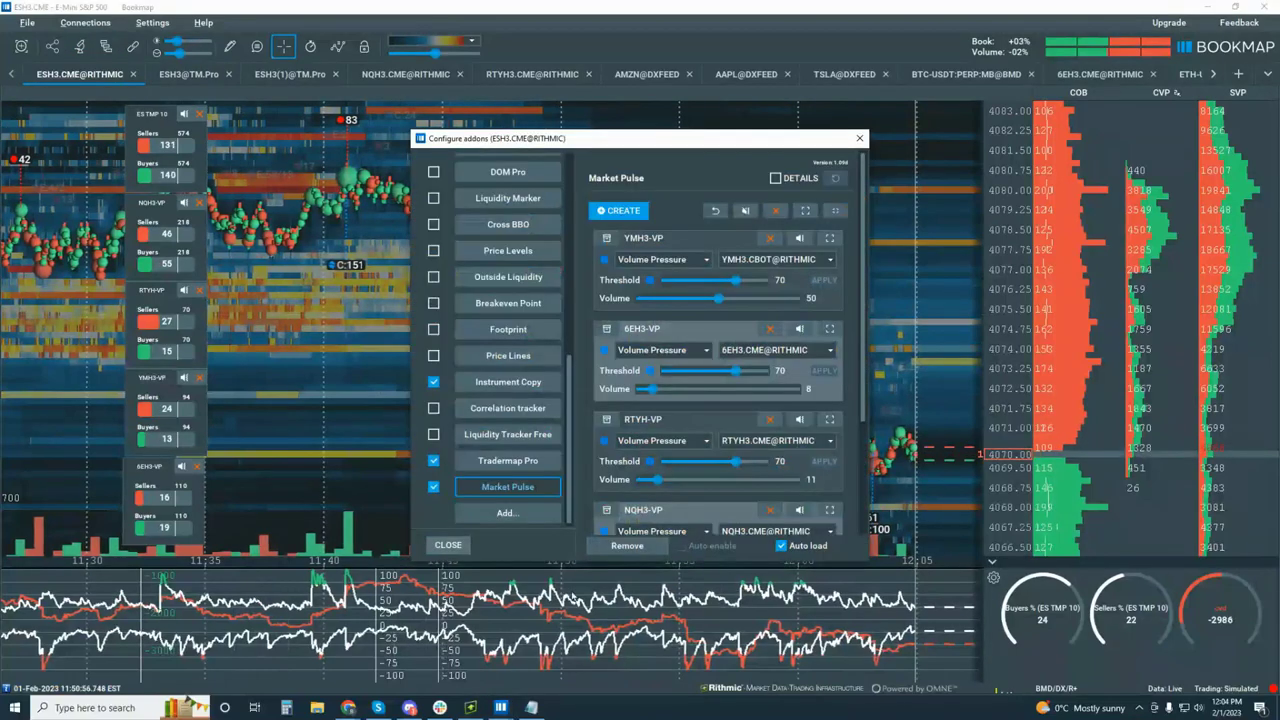
{"action": "left_click", "coordinate": [434, 487]}
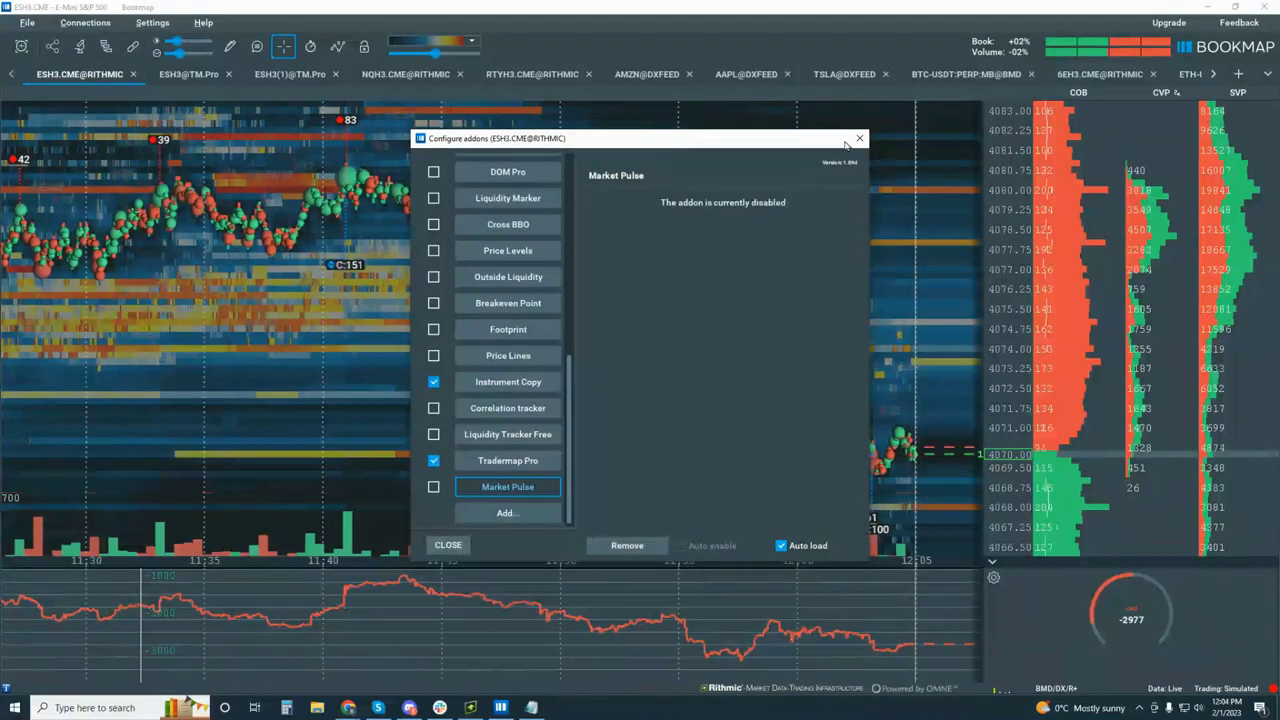
{"action": "left_click", "coordinate": [859, 140]}
{"action": "scroll", "coordinate": [896, 325], "scroll_direction": "up", "scroll_amount": 5}
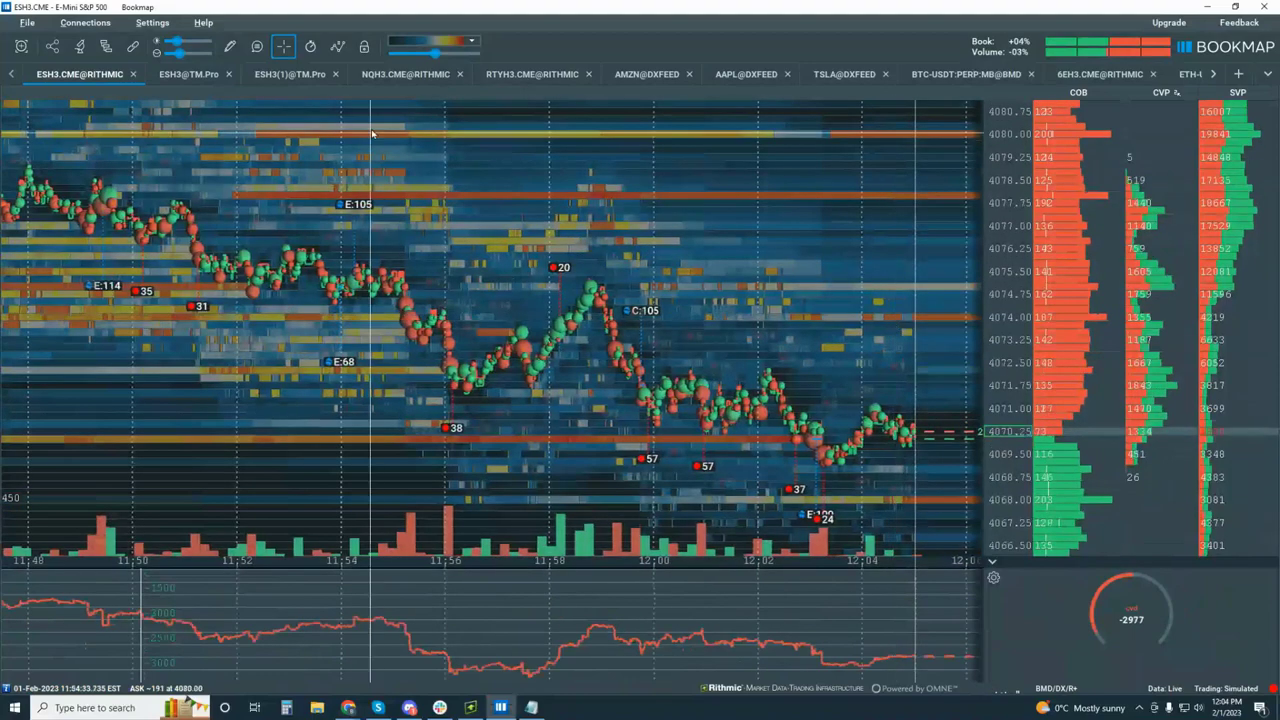
Scroll the instrument tabs along and switch to the EBET@DXFEED chart.
{"action": "left_click", "coordinate": [1213, 74]}
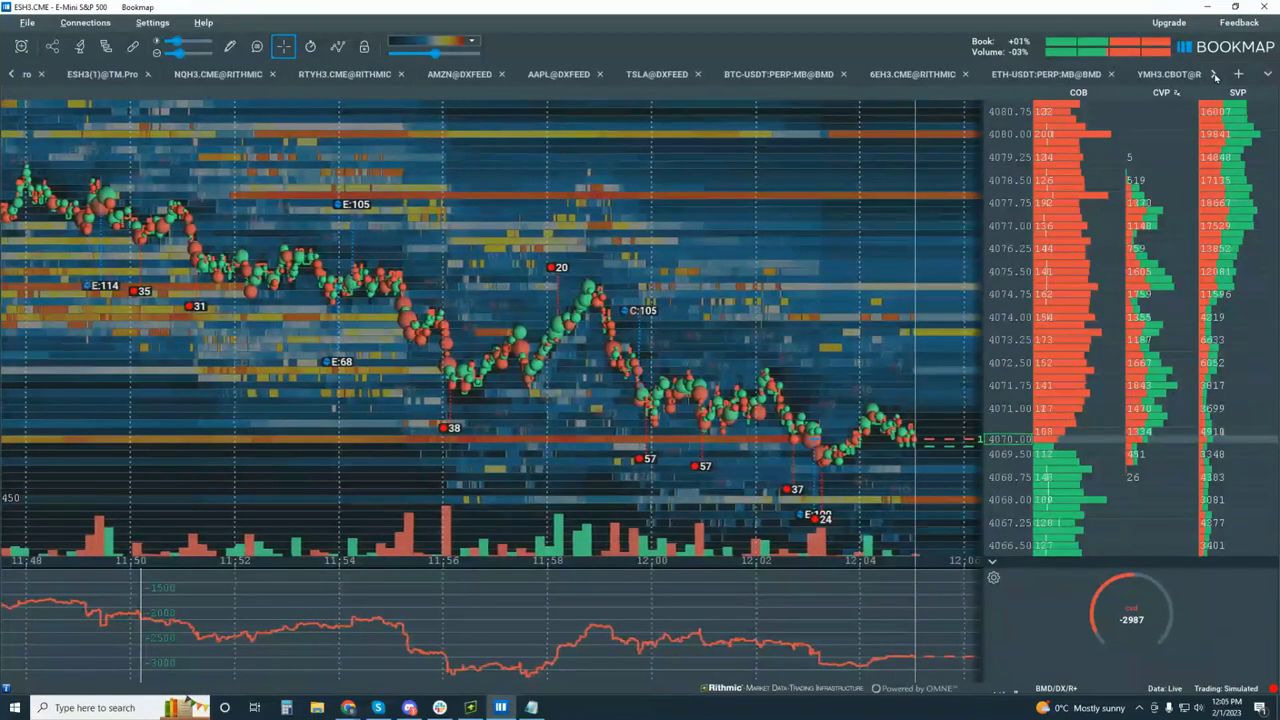
{"action": "left_click", "coordinate": [1213, 74]}
{"action": "left_click", "coordinate": [1213, 74]}
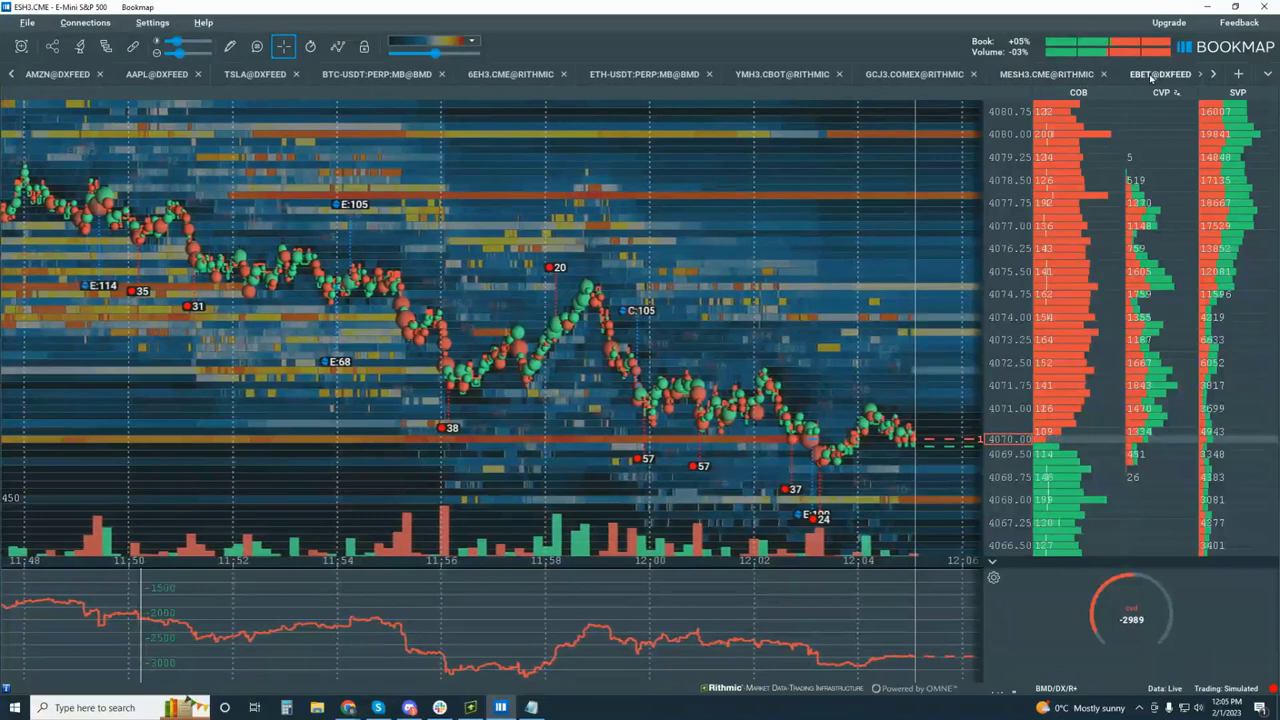
{"action": "left_click", "coordinate": [1150, 76]}
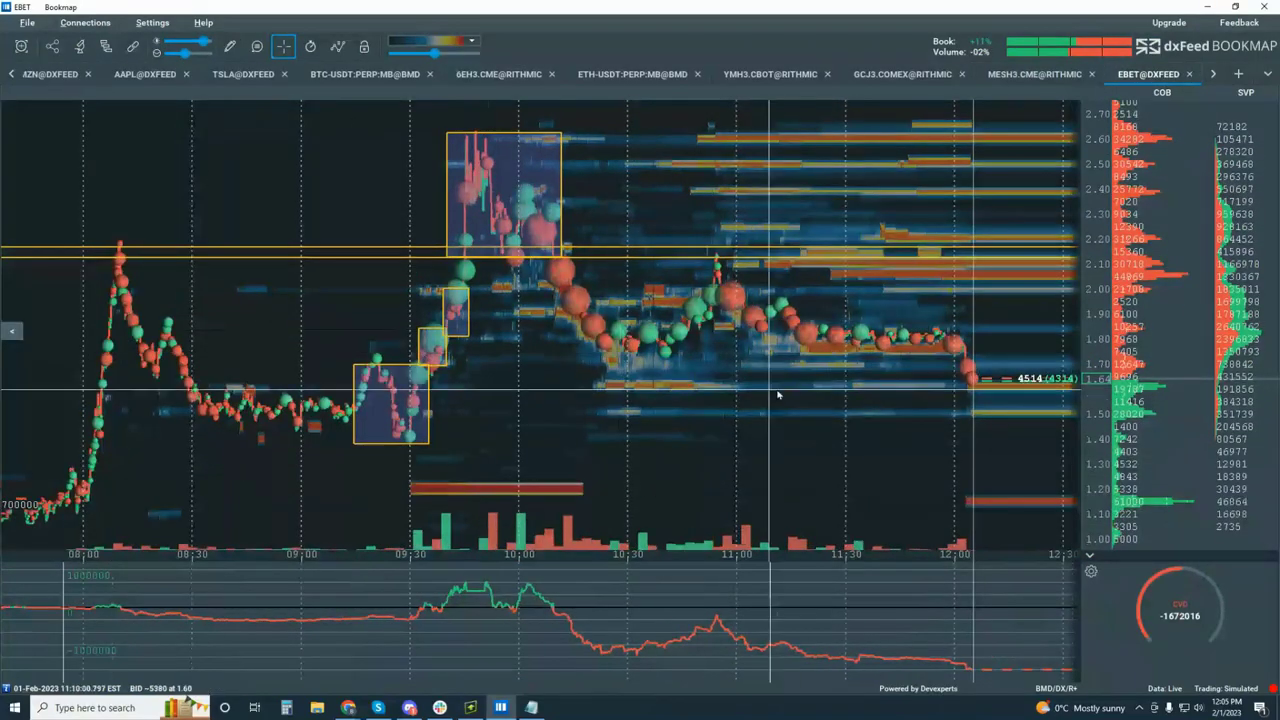
Turn on Candlestick Bars among the chart's visible components.
{"action": "scroll", "coordinate": [778, 395], "scroll_direction": "up", "scroll_amount": 5}
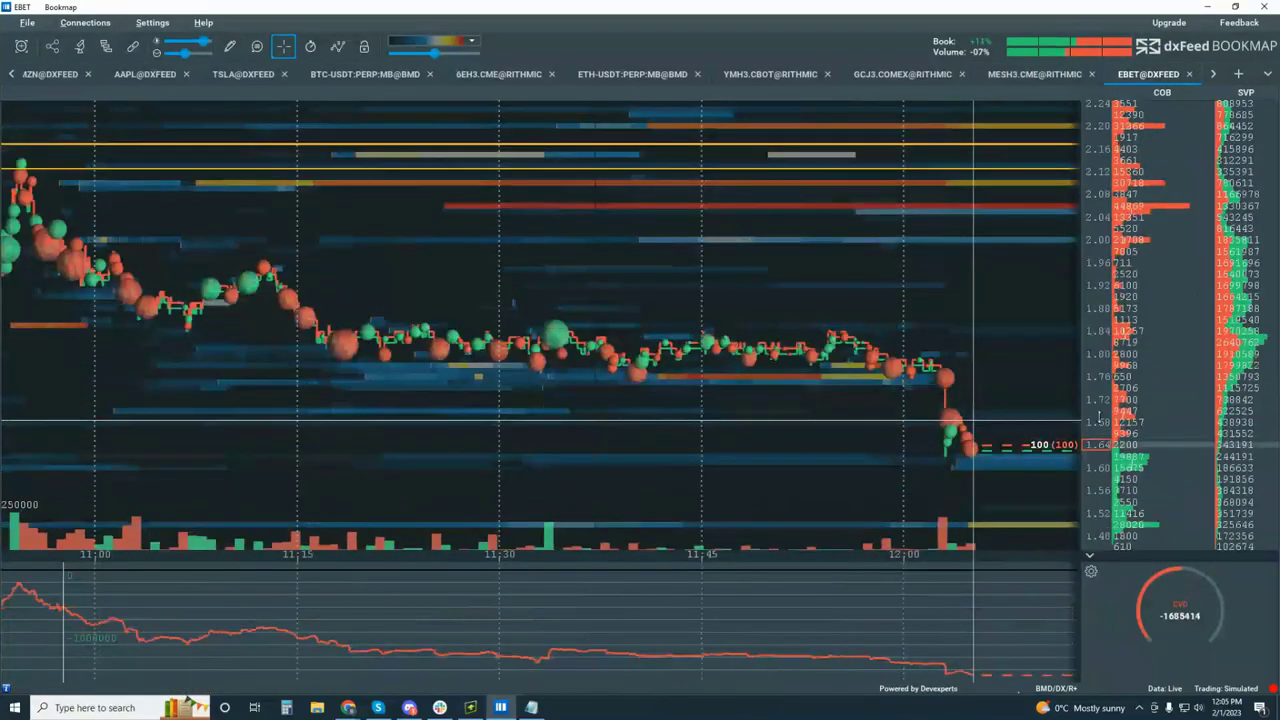
{"action": "scroll", "coordinate": [1099, 417], "scroll_direction": "up", "scroll_amount": 2}
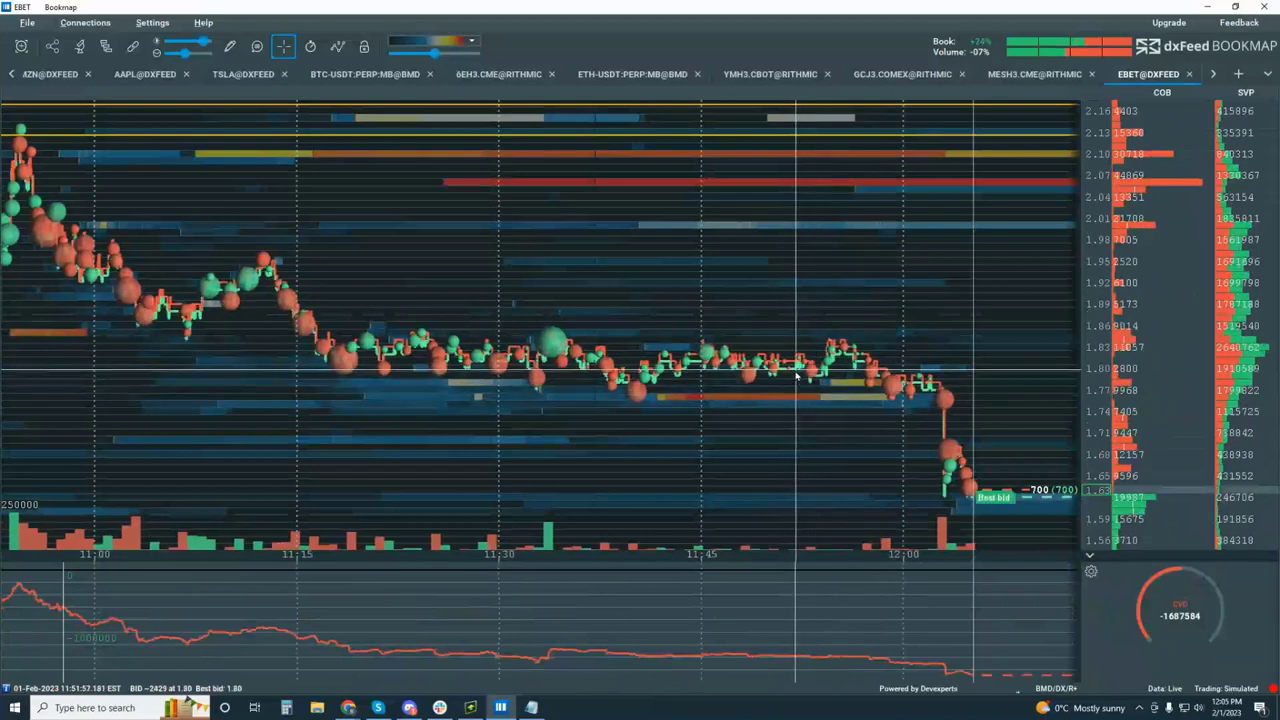
{"action": "left_click_drag", "start_coordinate": [797, 375], "coordinate": [876, 355]}
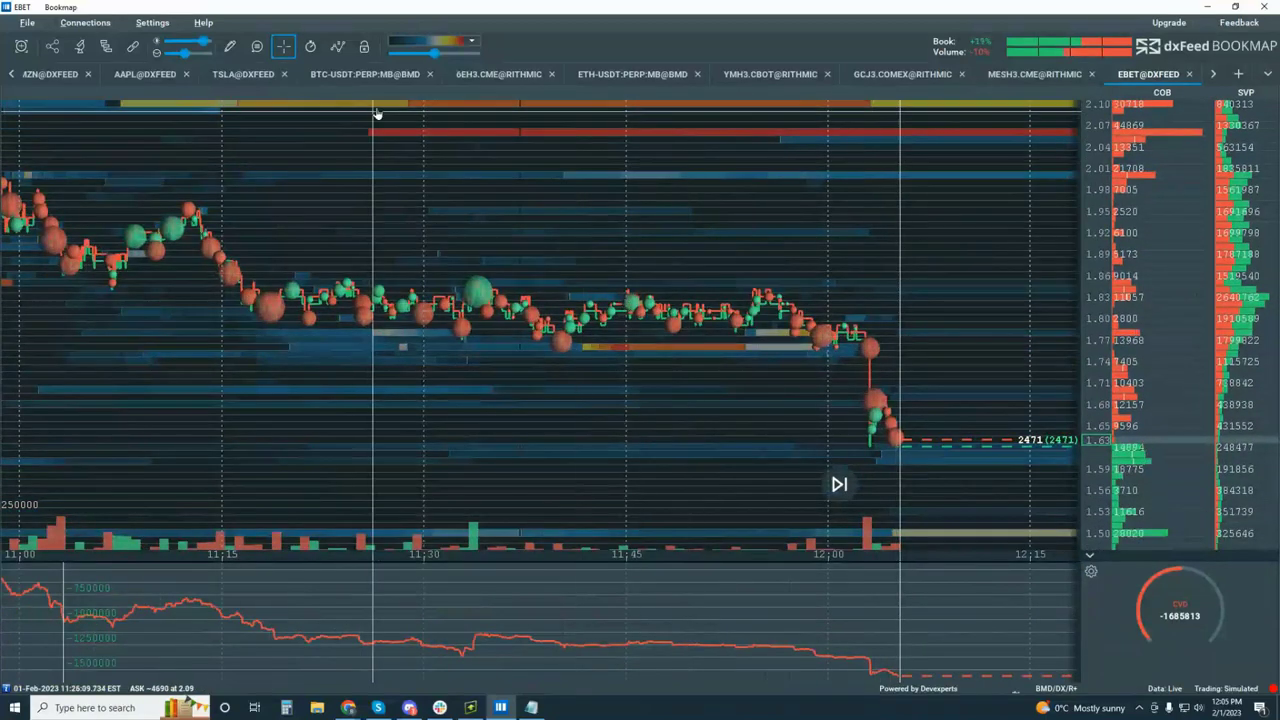
{"action": "left_click", "coordinate": [339, 46]}
{"action": "left_click", "coordinate": [337, 148]}
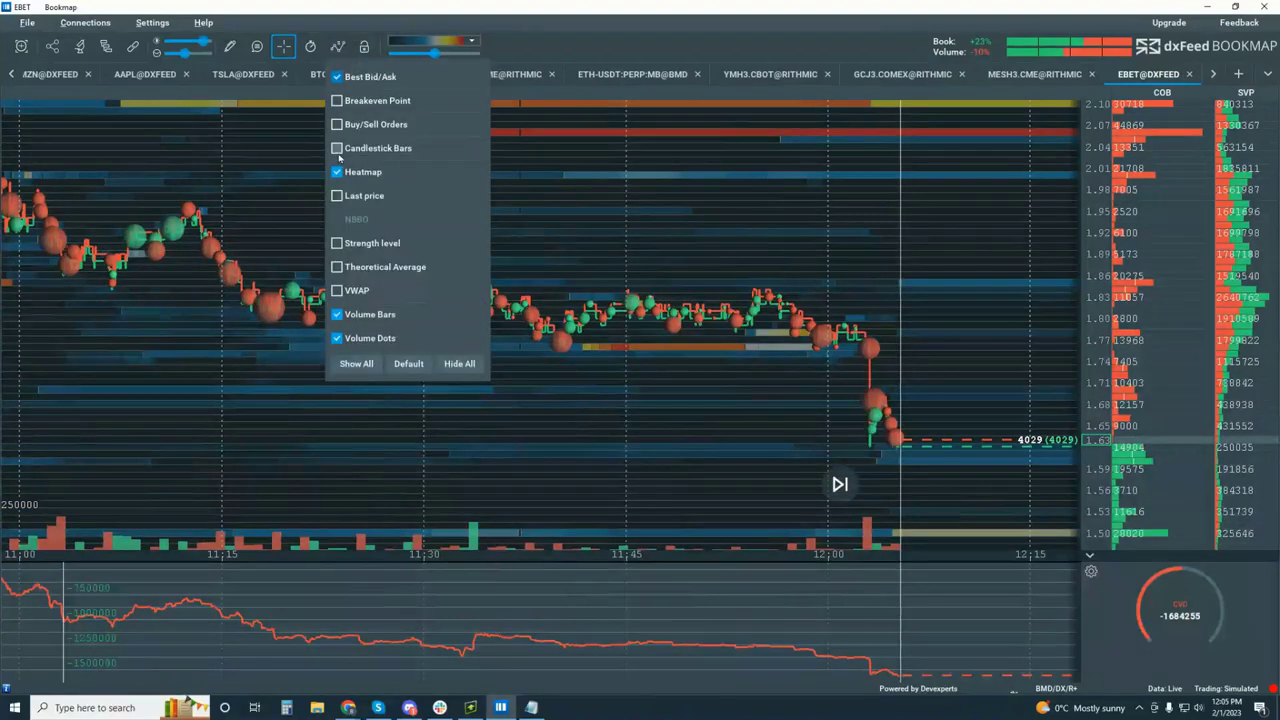
{"action": "left_click", "coordinate": [720, 316]}
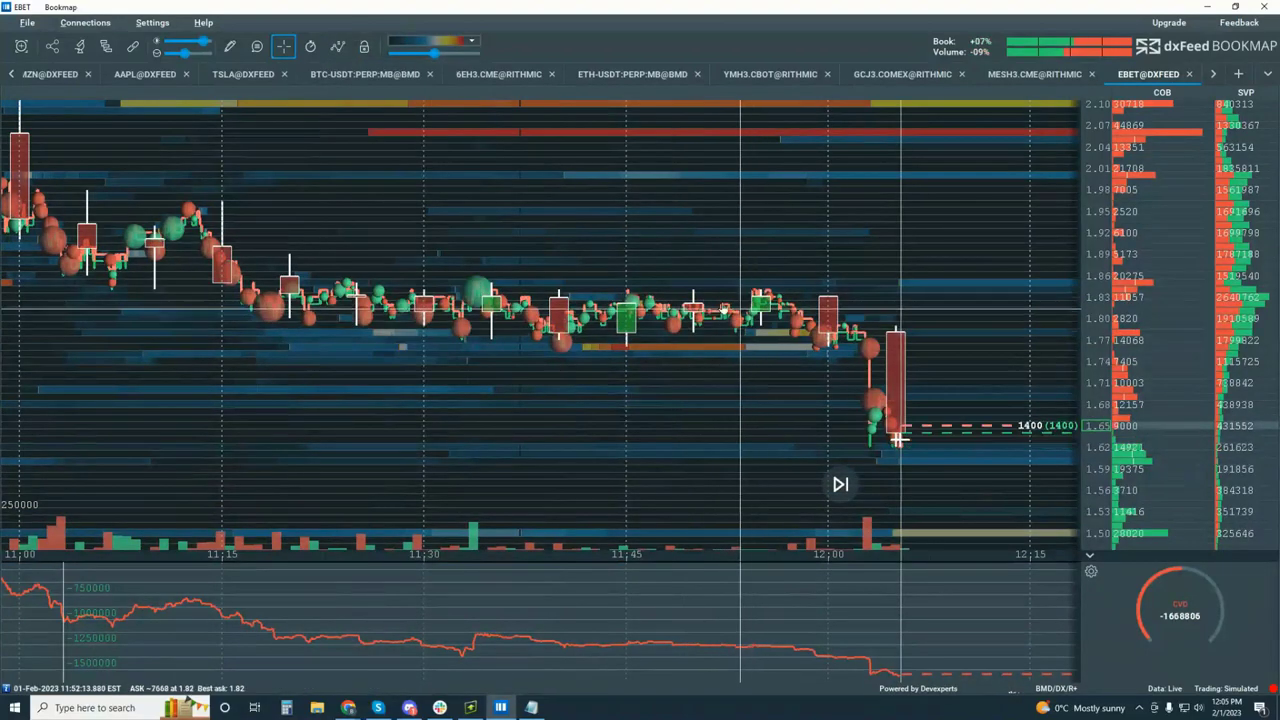
Zoom and pan to the latest EBET price drop, then return the chart to live.
{"action": "scroll", "coordinate": [783, 310], "scroll_direction": "up", "scroll_amount": 5}
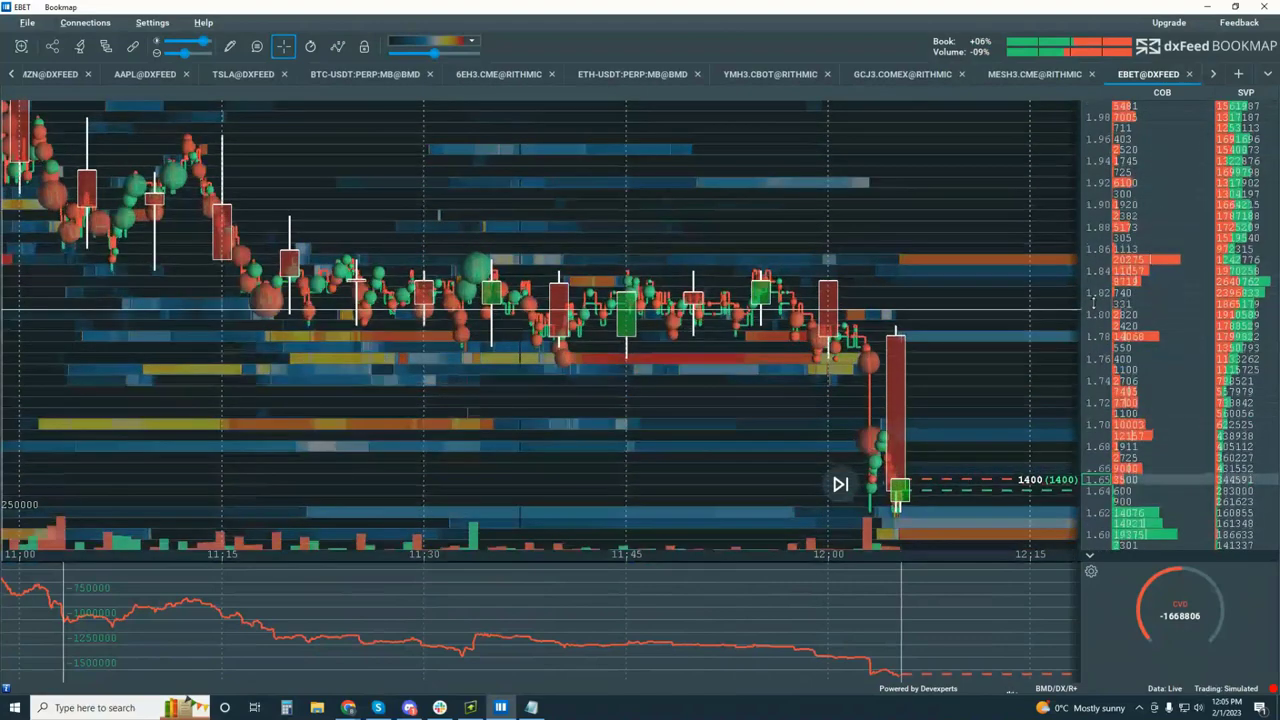
{"action": "scroll", "coordinate": [783, 310], "scroll_direction": "up", "scroll_amount": 2}
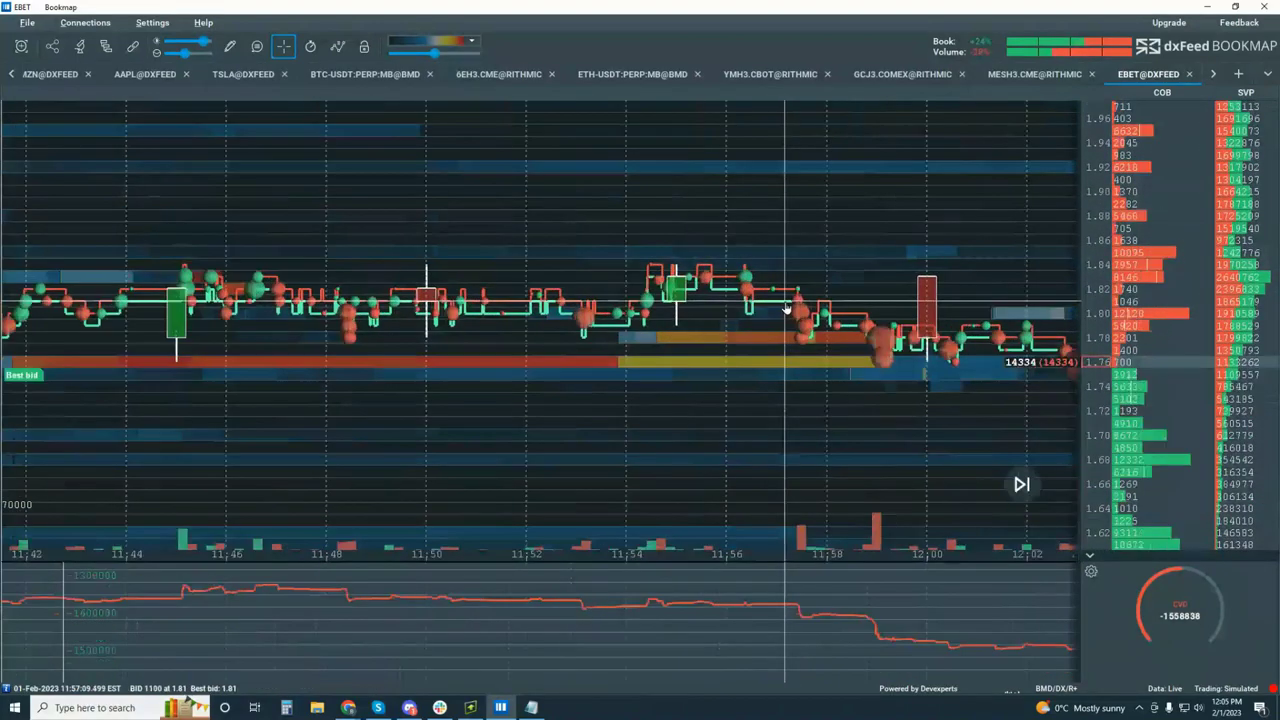
{"action": "scroll", "coordinate": [737, 211], "scroll_direction": "up", "scroll_amount": 2}
{"action": "scroll", "coordinate": [707, 280], "scroll_direction": "down", "scroll_amount": 4}
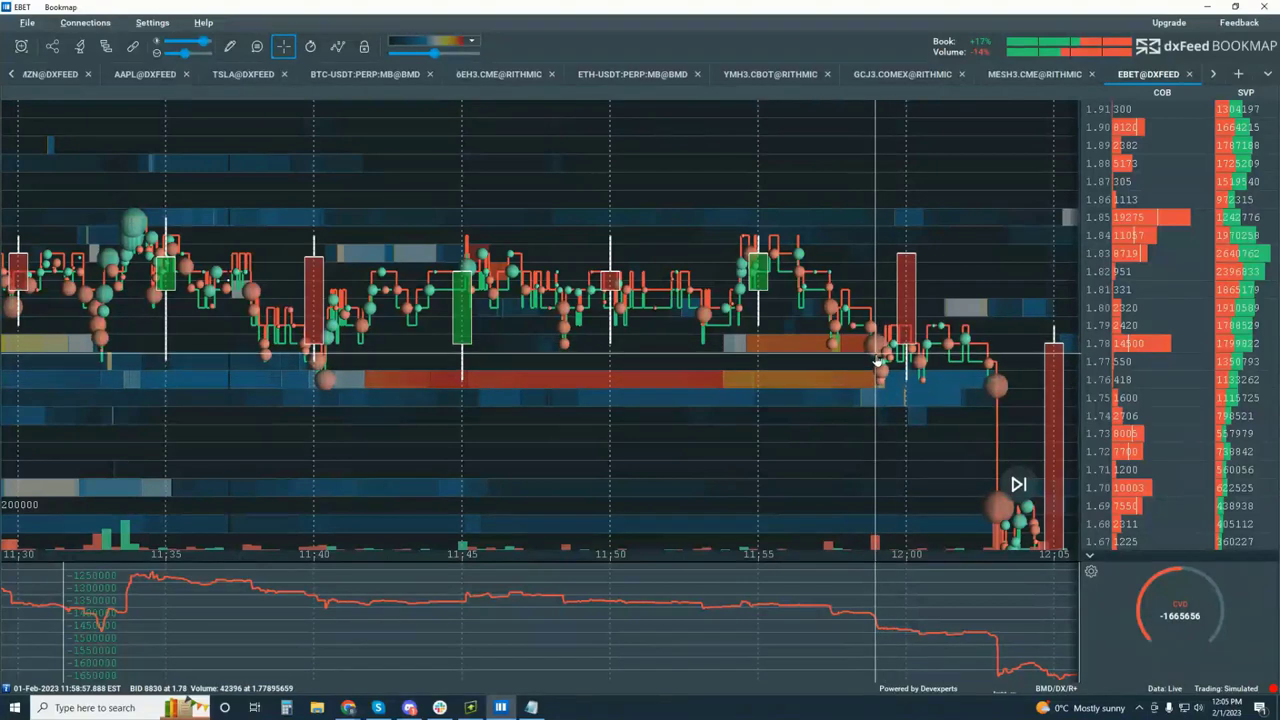
{"action": "left_click_drag", "start_coordinate": [1000, 383], "coordinate": [866, 185]}
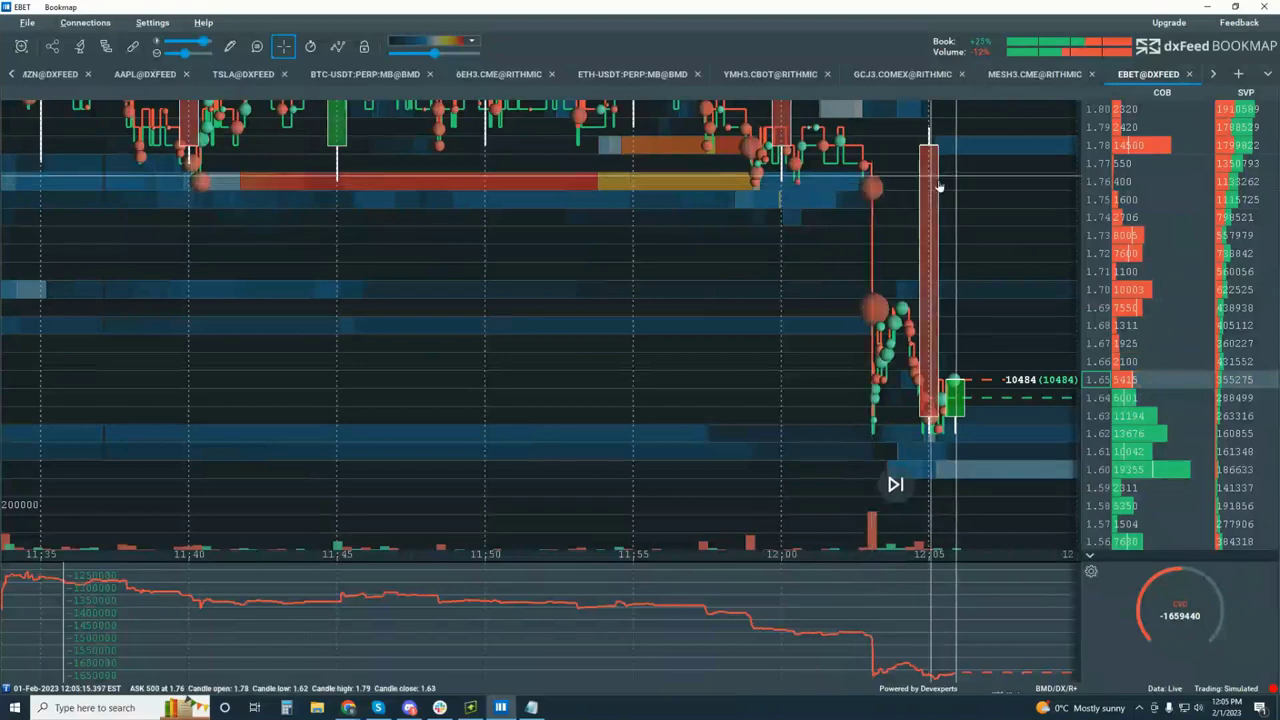
{"action": "scroll", "coordinate": [890, 382], "scroll_direction": "down", "scroll_amount": 4}
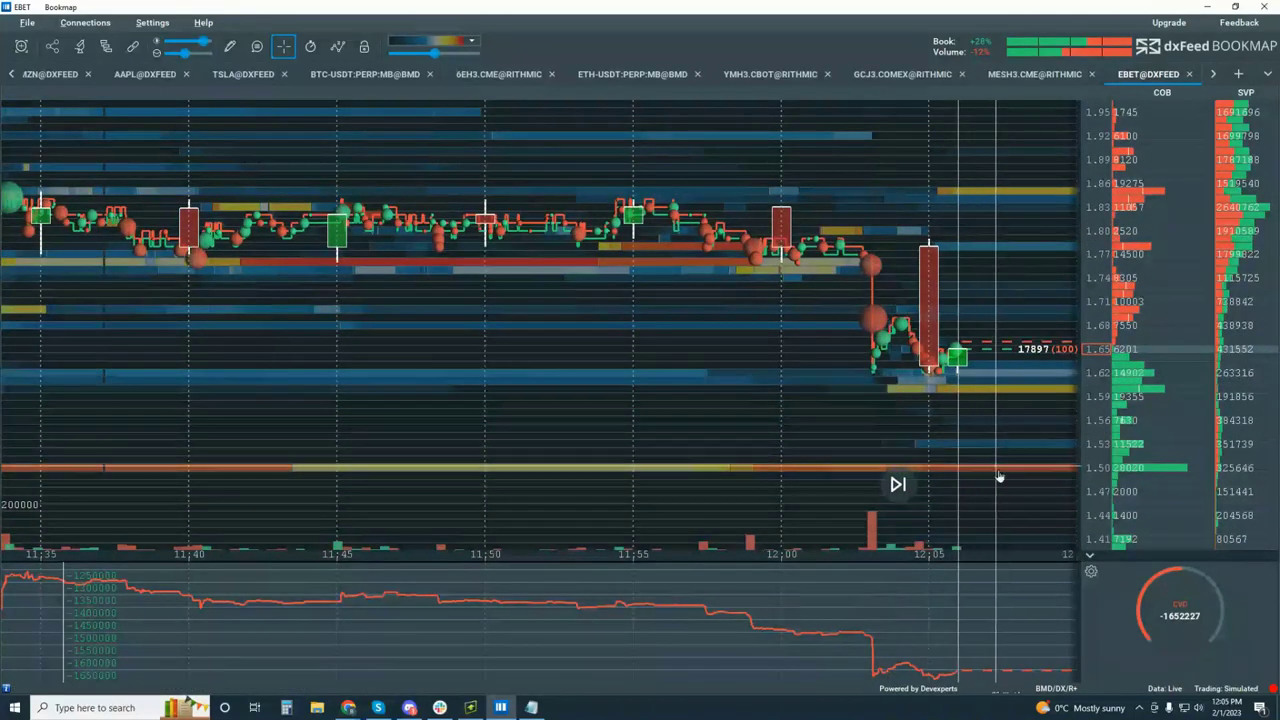
{"action": "scroll", "coordinate": [726, 170], "scroll_direction": "down", "scroll_amount": 3}
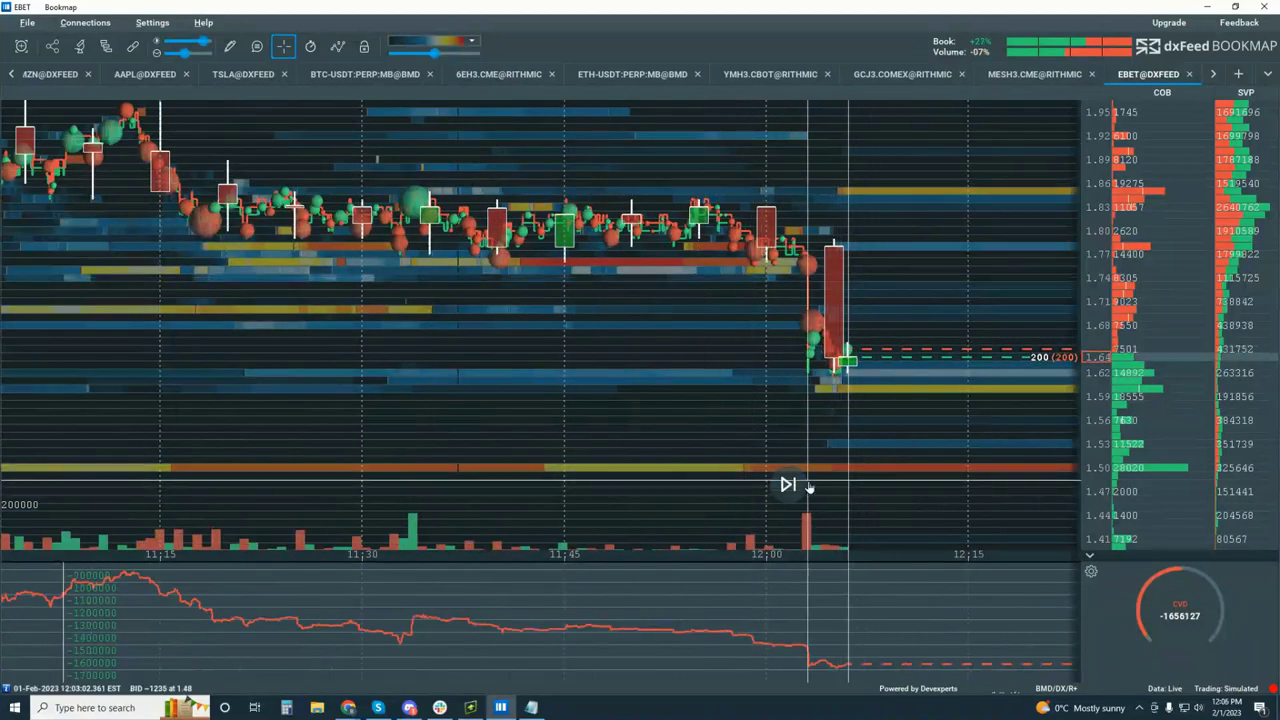
{"action": "left_click", "coordinate": [788, 485]}
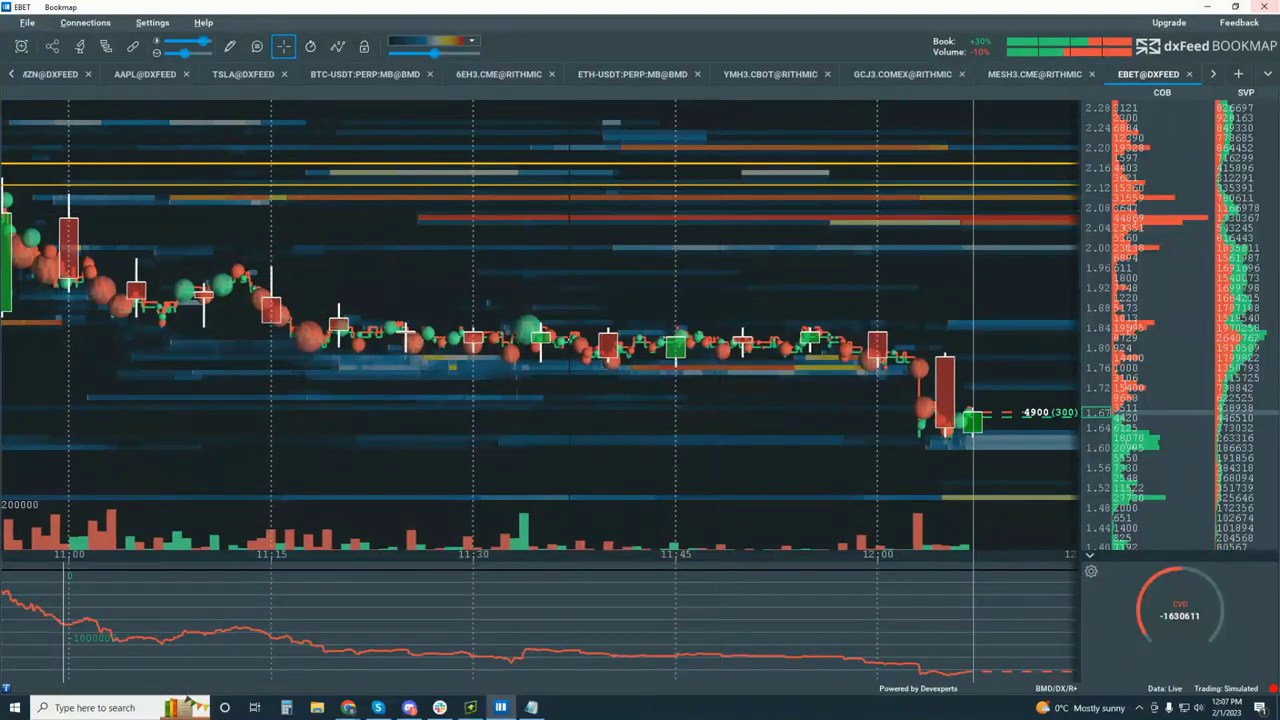
Switch to Chrome, load bookmap.com/dxfeed via 'dxfe', and scroll to the setup steps.
{"action": "key", "text": "alt+Tab"}
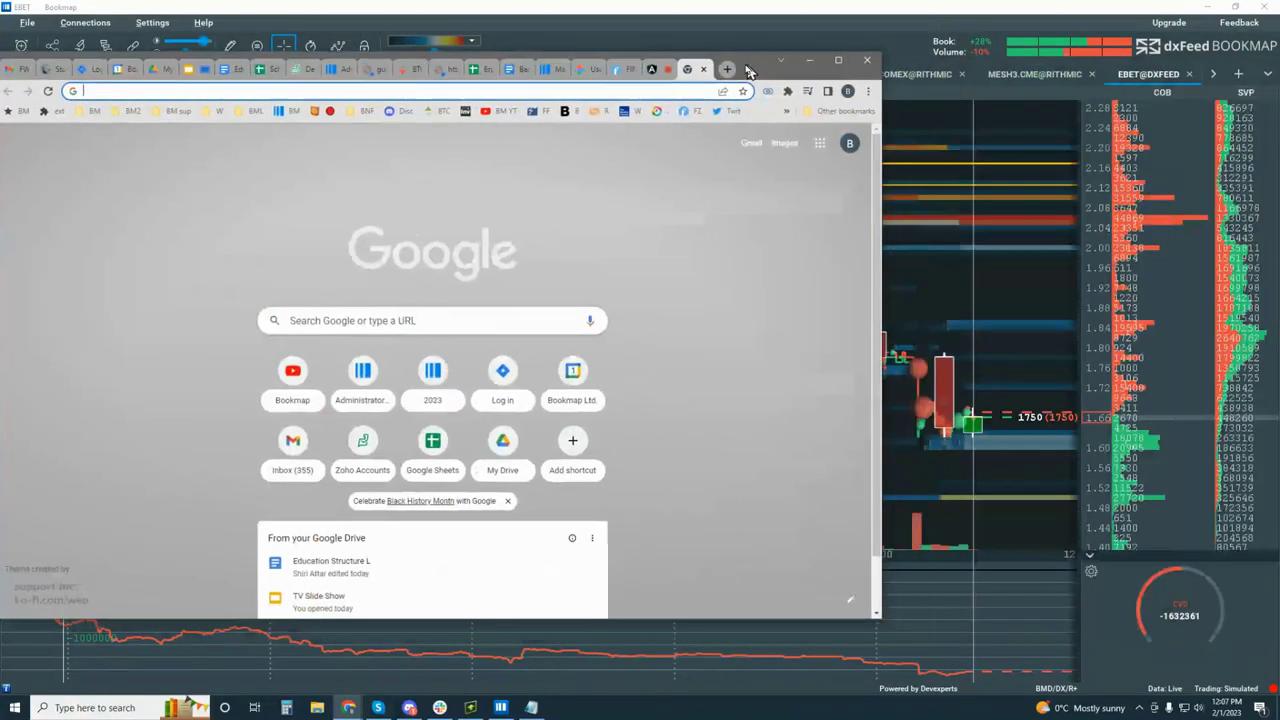
{"action": "left_click", "coordinate": [662, 92]}
{"action": "type", "text": "dxfe"}
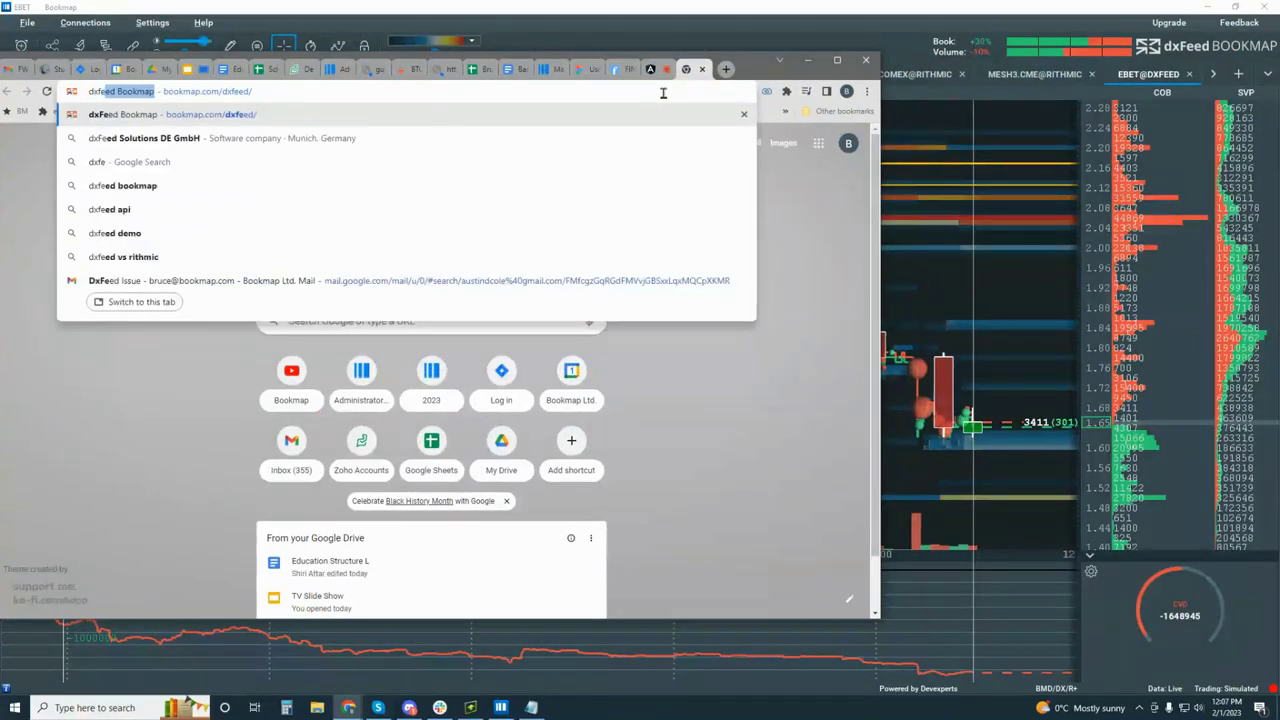
{"action": "key", "text": "Return"}
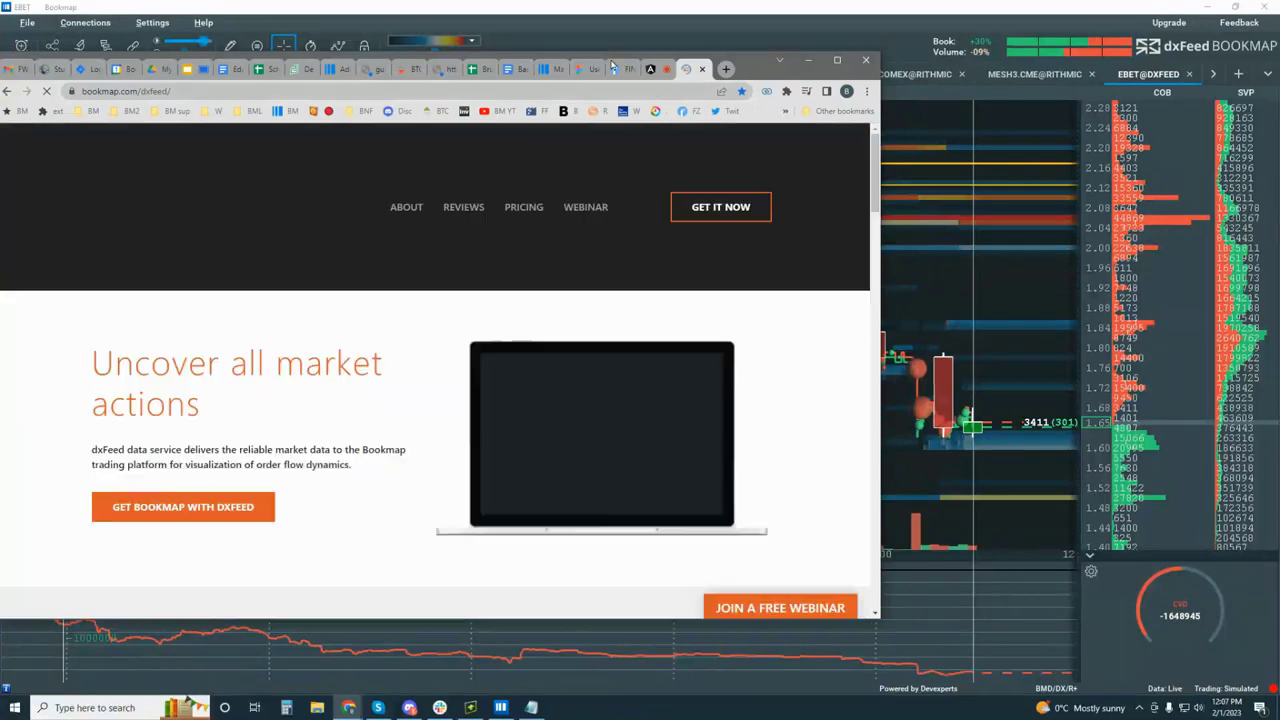
{"action": "left_click_drag", "start_coordinate": [743, 70], "coordinate": [958, 38]}
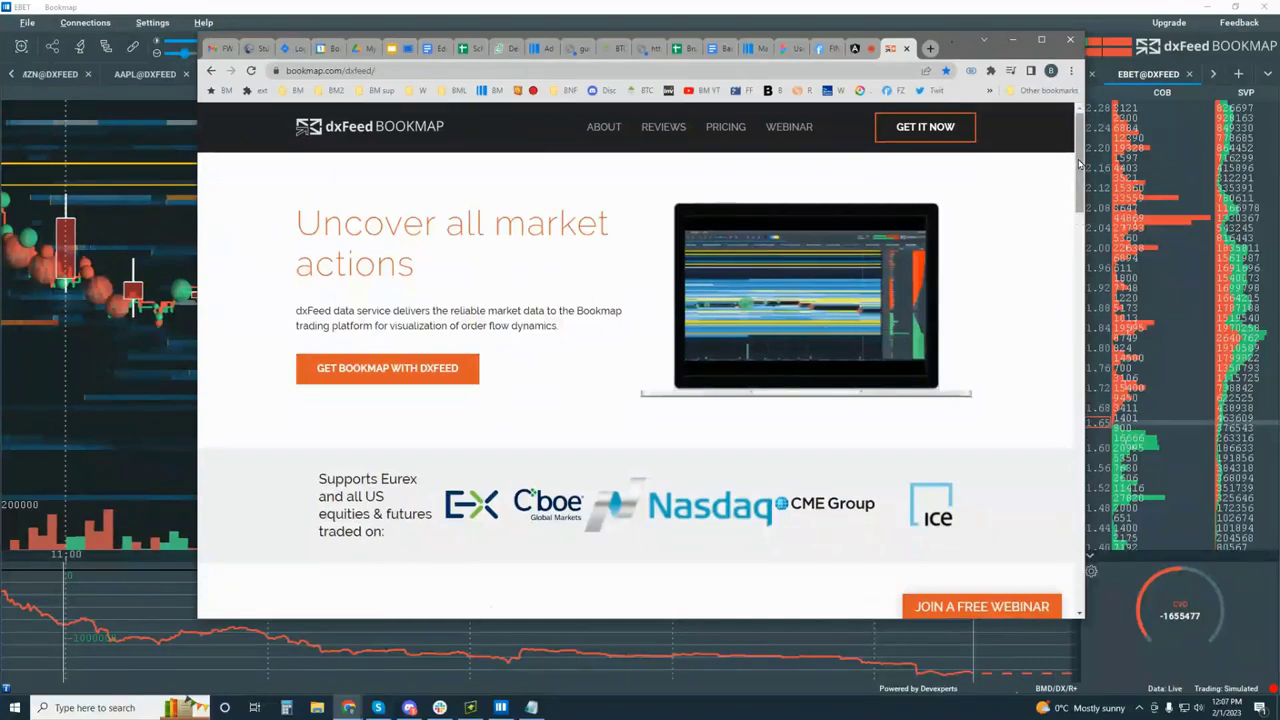
{"action": "left_click_drag", "start_coordinate": [1079, 176], "coordinate": [1100, 497]}
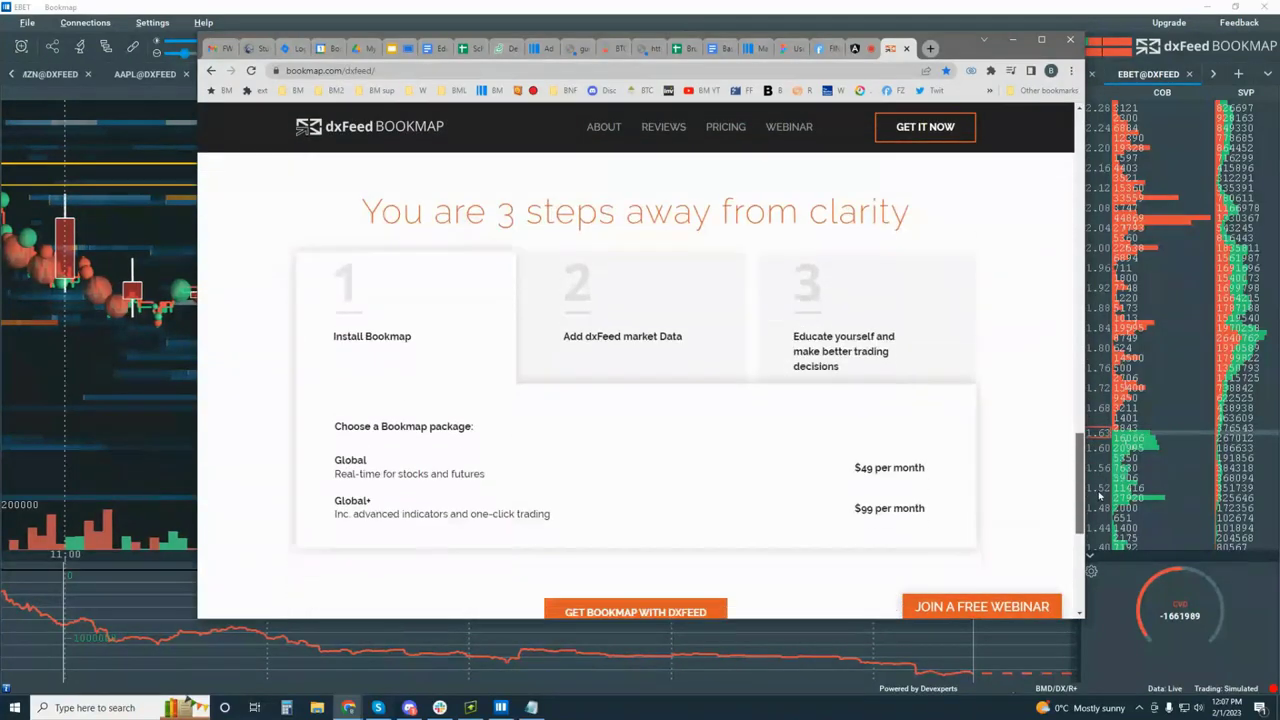
Show the 'Add dxFeed market Data' futures prices, then move Chrome aside to reveal the chart.
{"action": "left_click", "coordinate": [614, 319]}
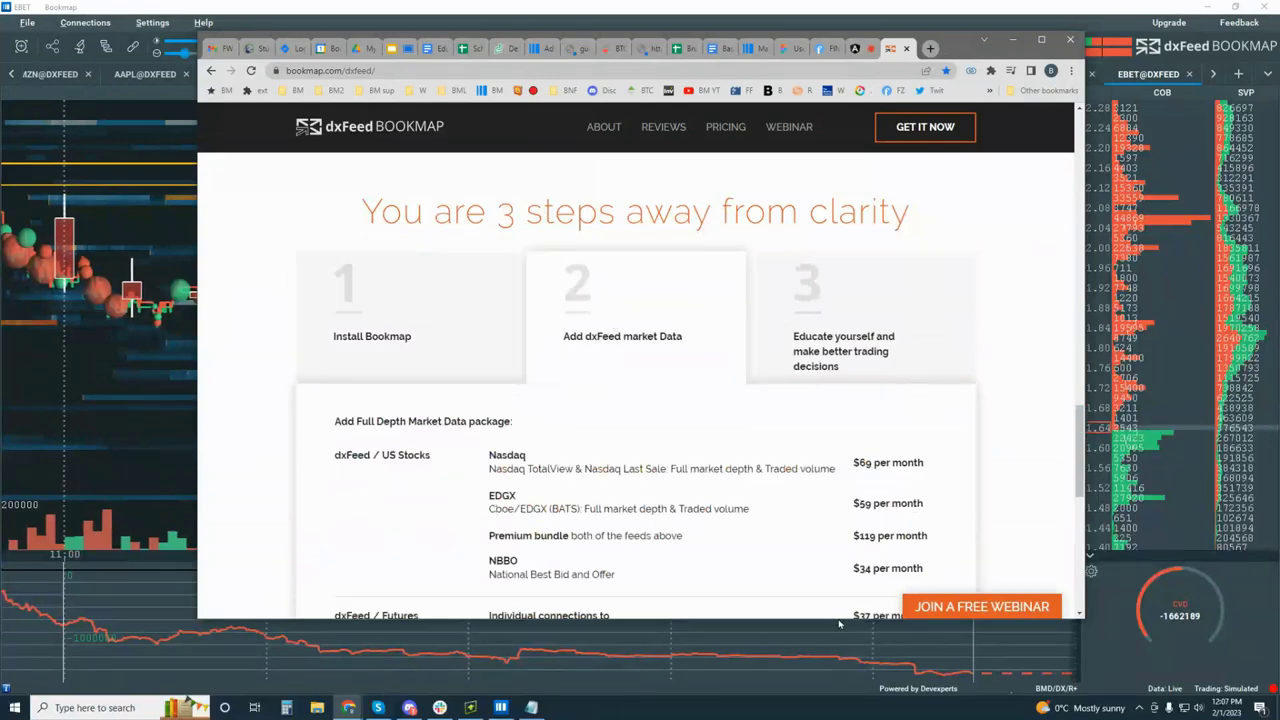
{"action": "left_click_drag", "start_coordinate": [837, 617], "coordinate": [837, 682]}
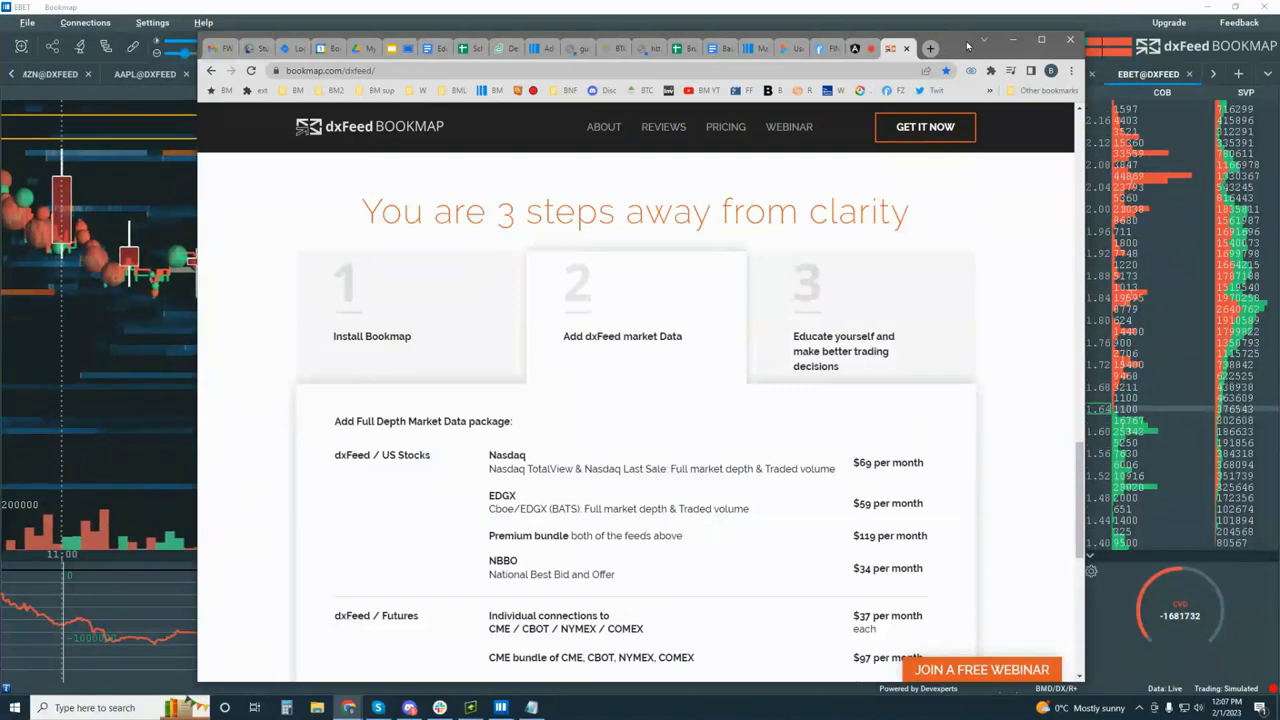
{"action": "left_click_drag", "start_coordinate": [946, 47], "coordinate": [1279, 40]}
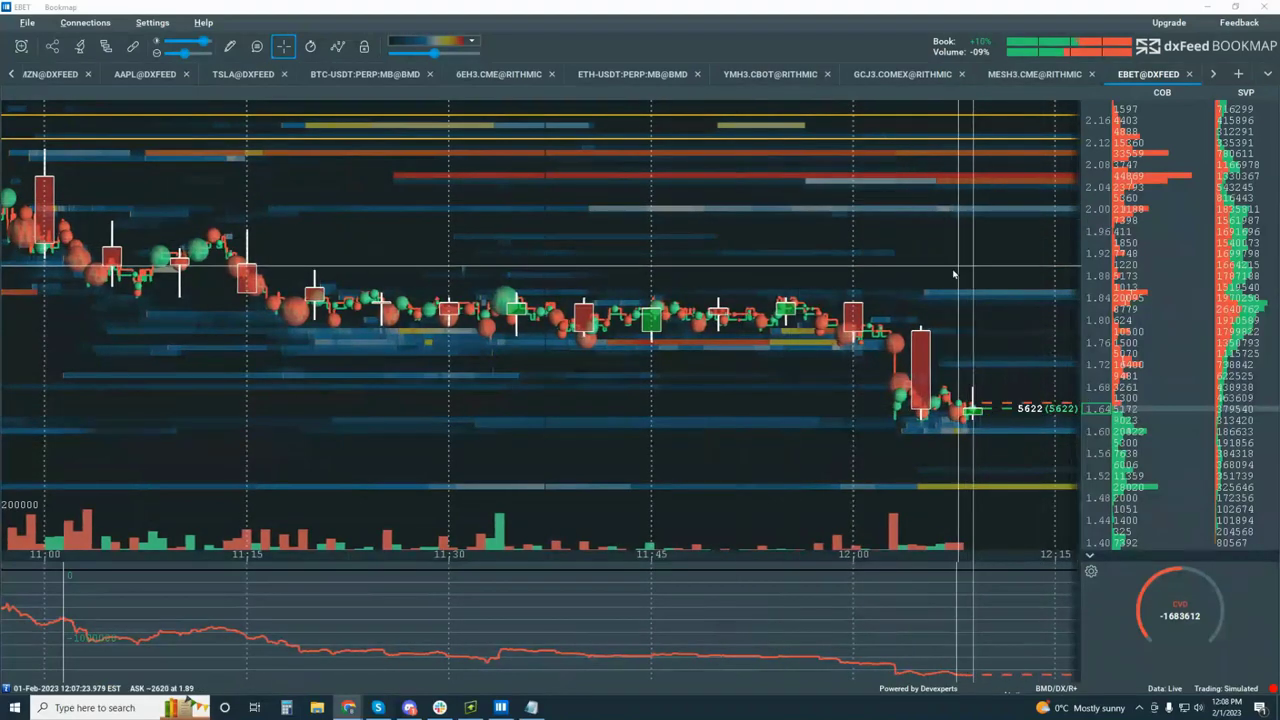
Use Bookmap's Upgrade button to open the dxFeed pricing page and position it over the chart.
{"action": "scroll", "coordinate": [945, 260], "scroll_direction": "up", "scroll_amount": 3}
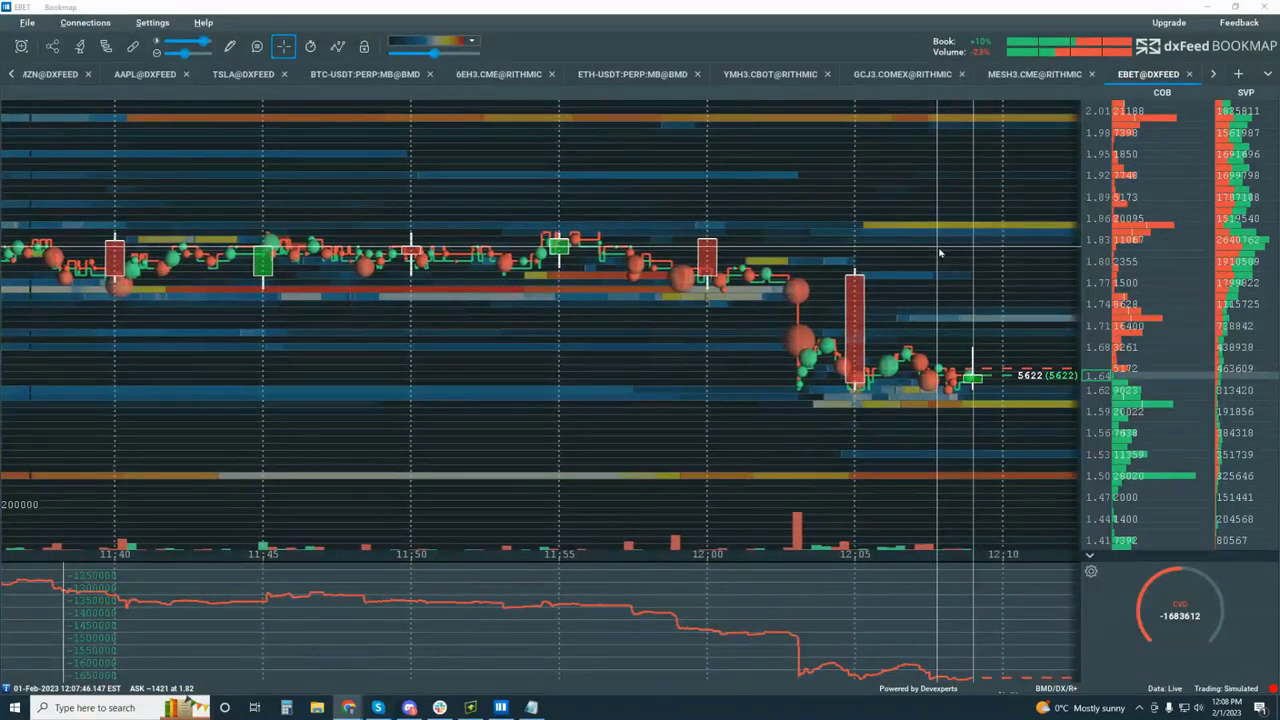
{"action": "scroll", "coordinate": [940, 250], "scroll_direction": "down", "scroll_amount": 3}
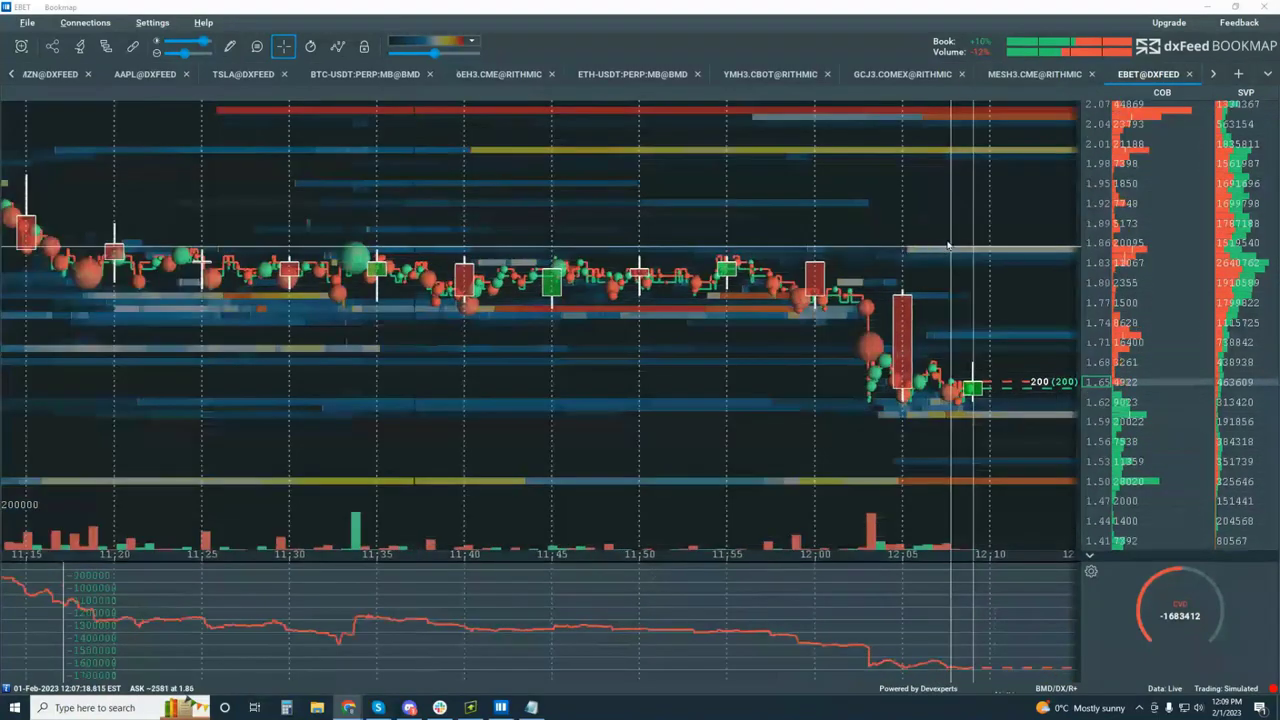
{"action": "left_click", "coordinate": [1168, 22]}
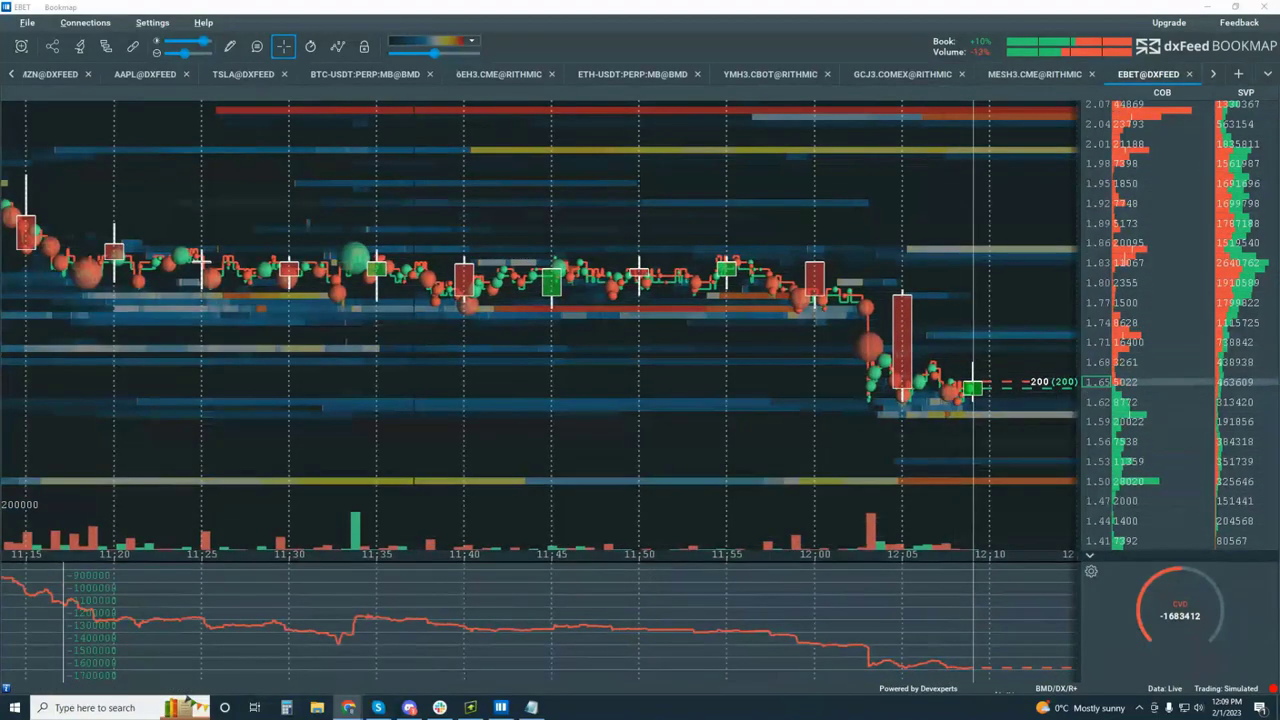
{"action": "left_click_drag", "start_coordinate": [1046, 15], "coordinate": [883, 88]}
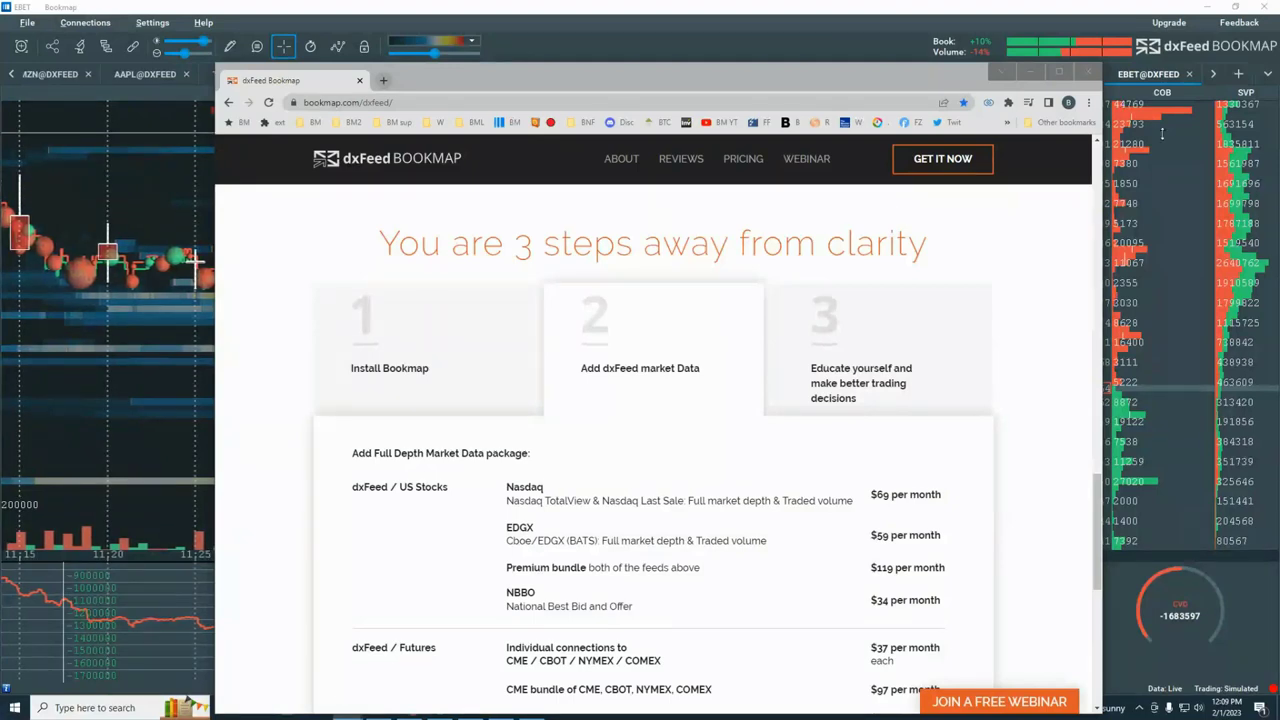
Open step 1 Install Bookmap and highlight the Global $49 and Global+ $99 prices.
{"action": "left_click_drag", "start_coordinate": [672, 80], "coordinate": [610, 46]}
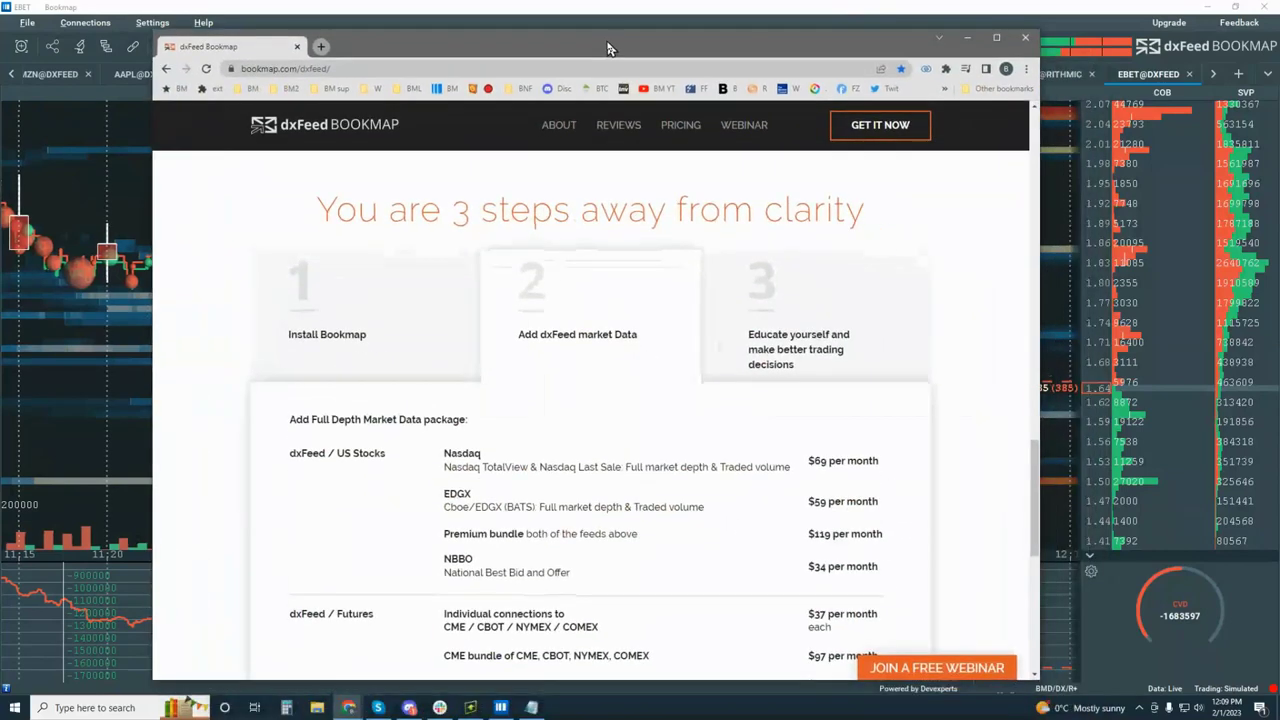
{"action": "left_click", "coordinate": [339, 315]}
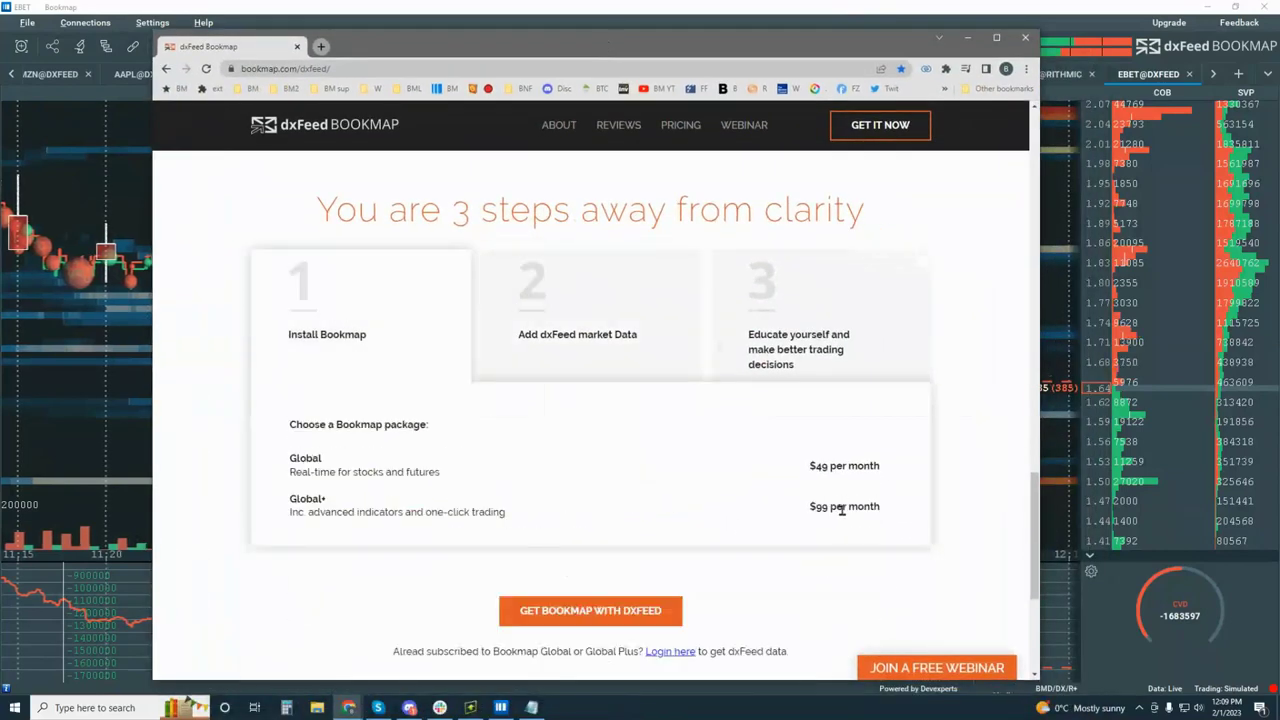
{"action": "left_click_drag", "start_coordinate": [519, 516], "coordinate": [293, 500]}
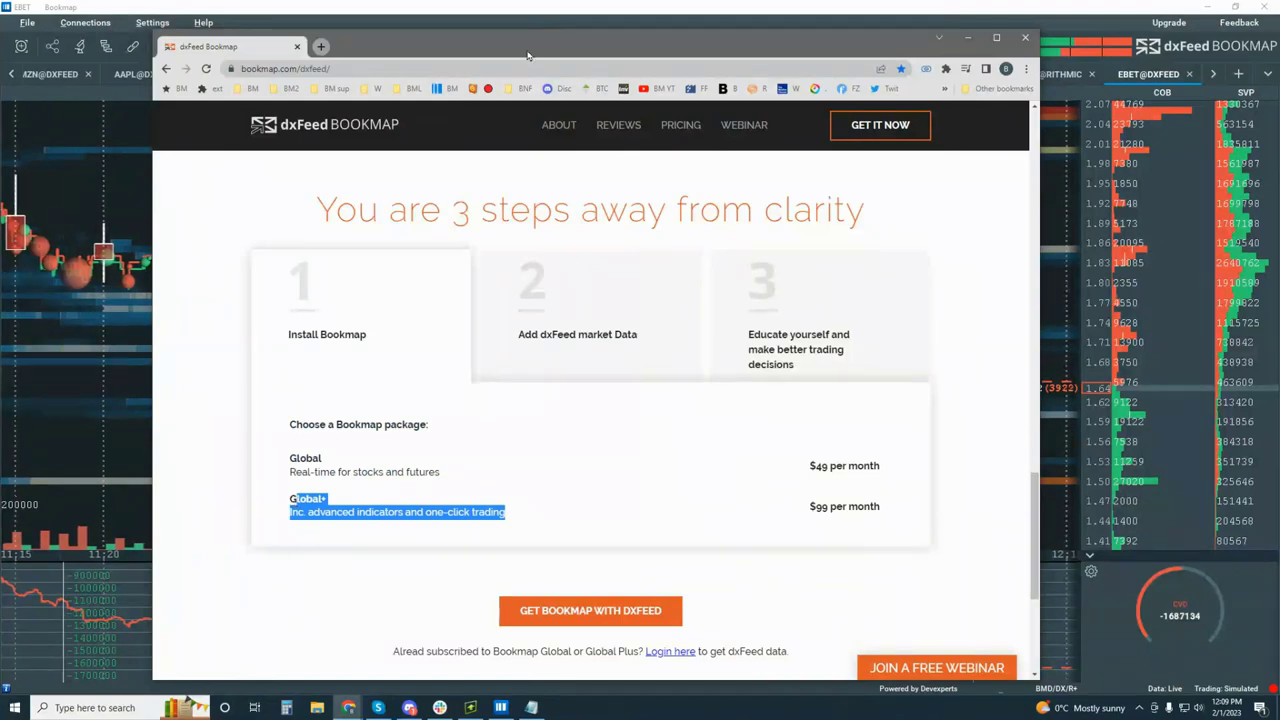
Move the browser aside, pan the EBET heatmap, then bring the dxFeed page back over it.
{"action": "left_click_drag", "start_coordinate": [517, 47], "coordinate": [1139, 89]}
{"action": "left_click", "coordinate": [972, 393]}
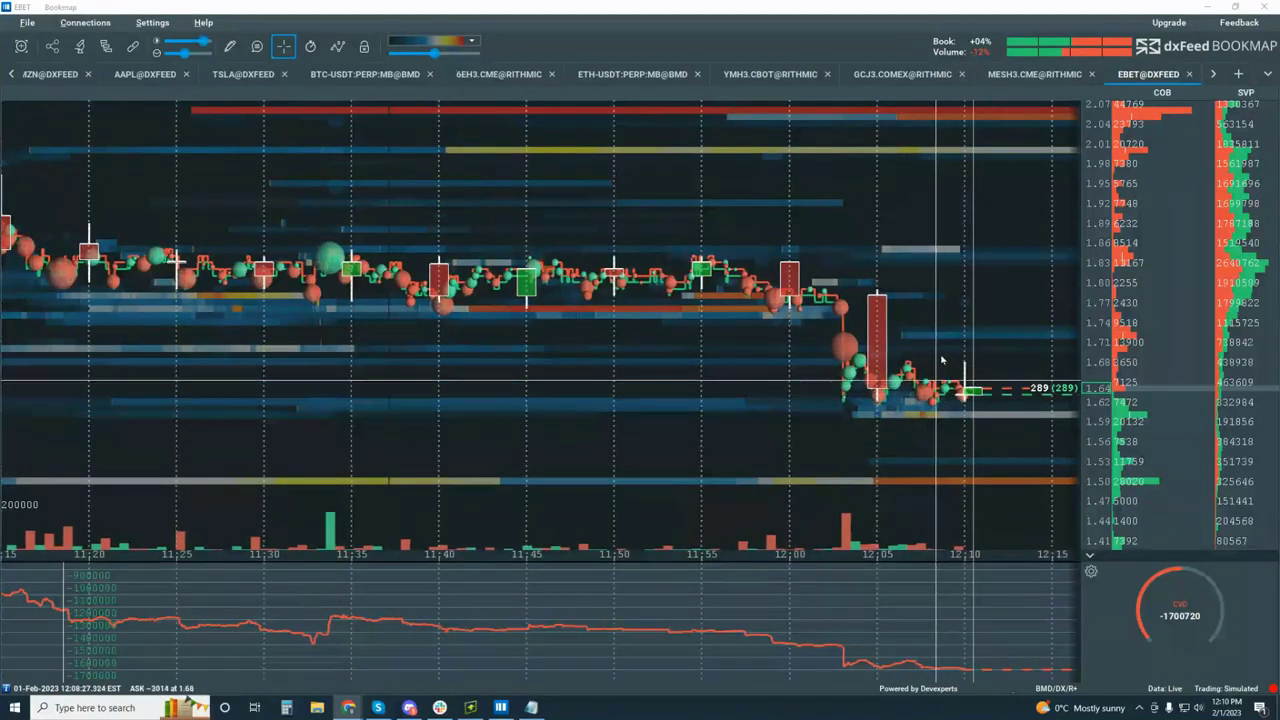
{"action": "left_click_drag", "start_coordinate": [934, 404], "coordinate": [895, 264]}
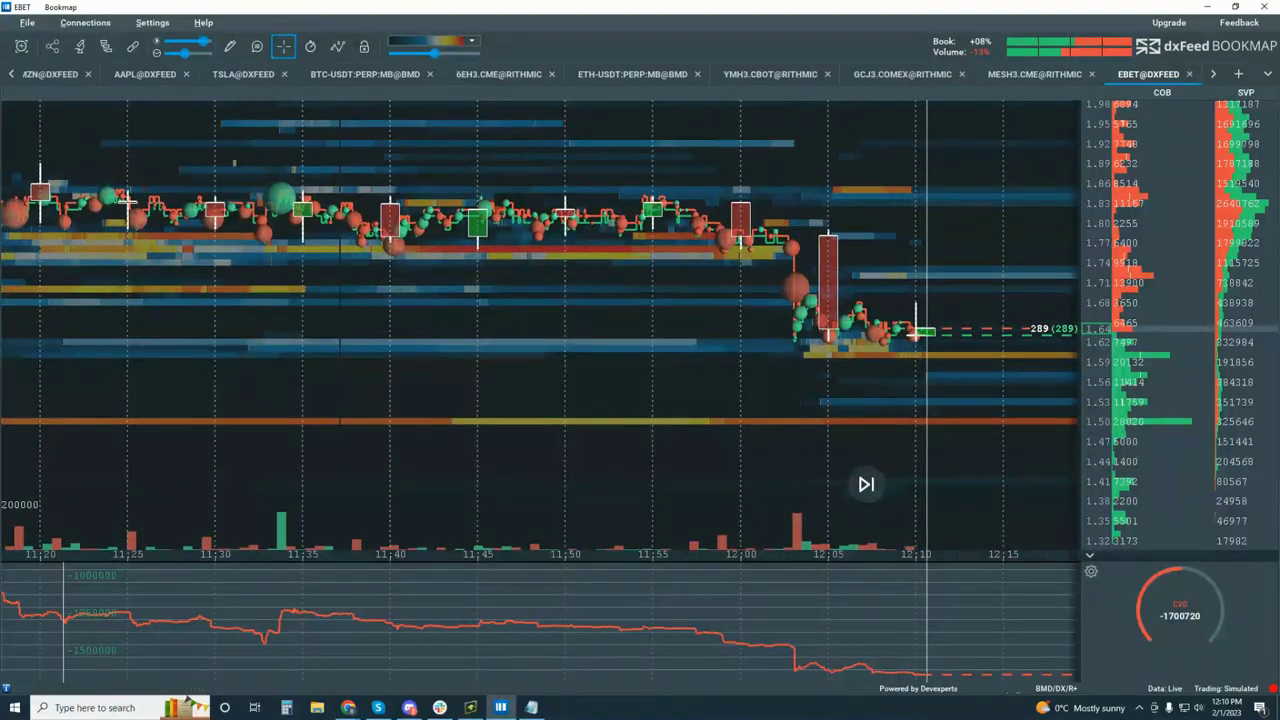
{"action": "key", "text": "alt+Tab"}
{"action": "left_click_drag", "start_coordinate": [698, 28], "coordinate": [542, 58]}
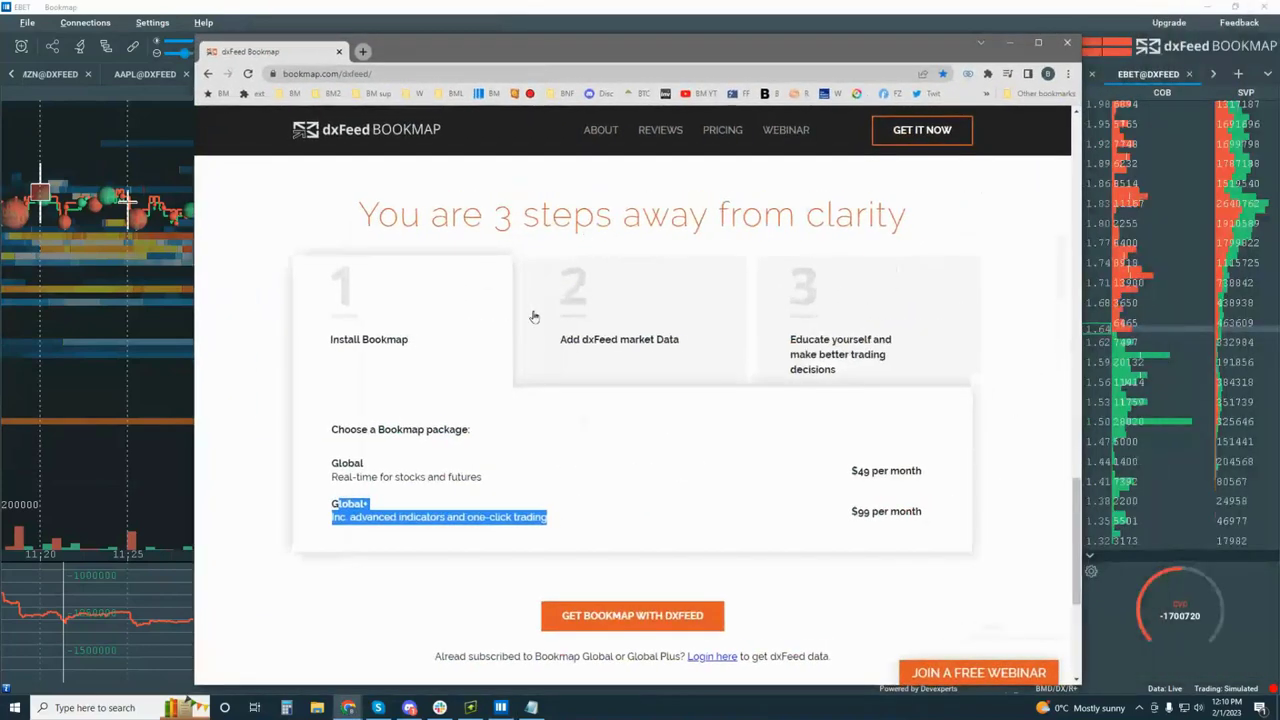
Show dxFeed market data prices and highlight Nasdaq at $69/month and EDGX at $59.
{"action": "left_click", "coordinate": [607, 297]}
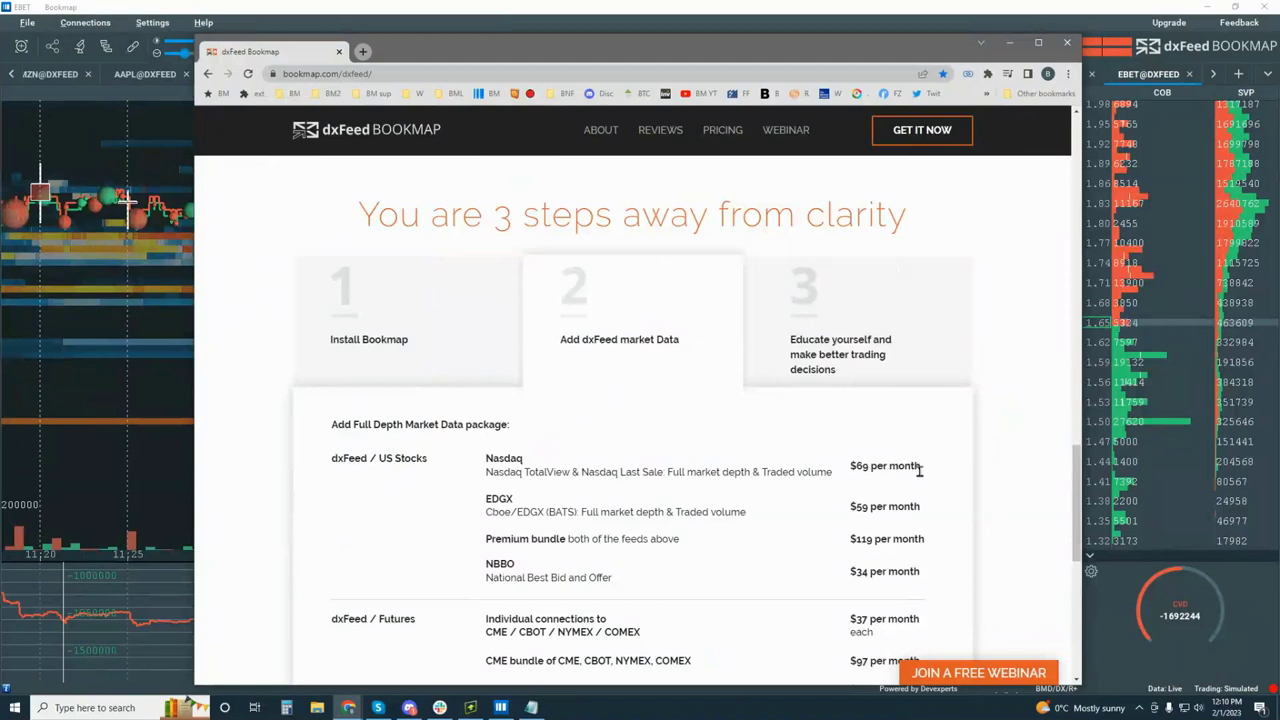
{"action": "left_click_drag", "start_coordinate": [921, 469], "coordinate": [837, 476]}
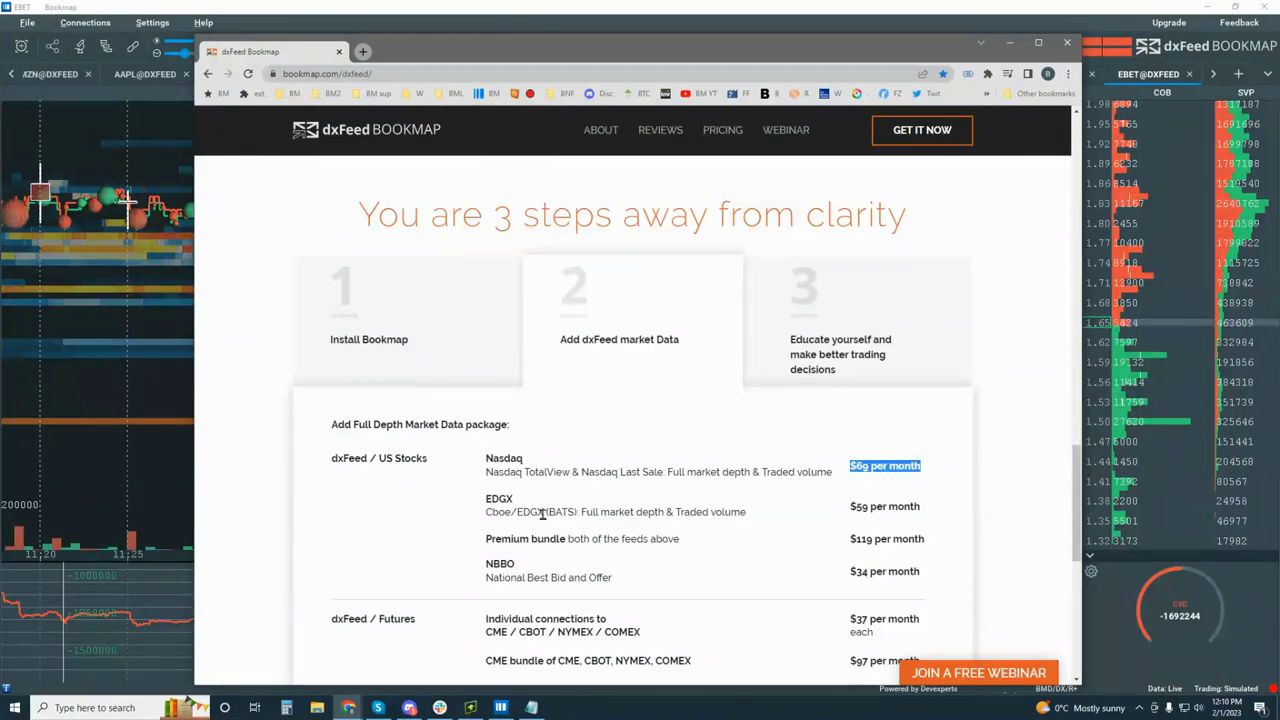
{"action": "double_click", "coordinate": [499, 499]}
{"action": "left_click_drag", "start_coordinate": [897, 506], "coordinate": [841, 510]}
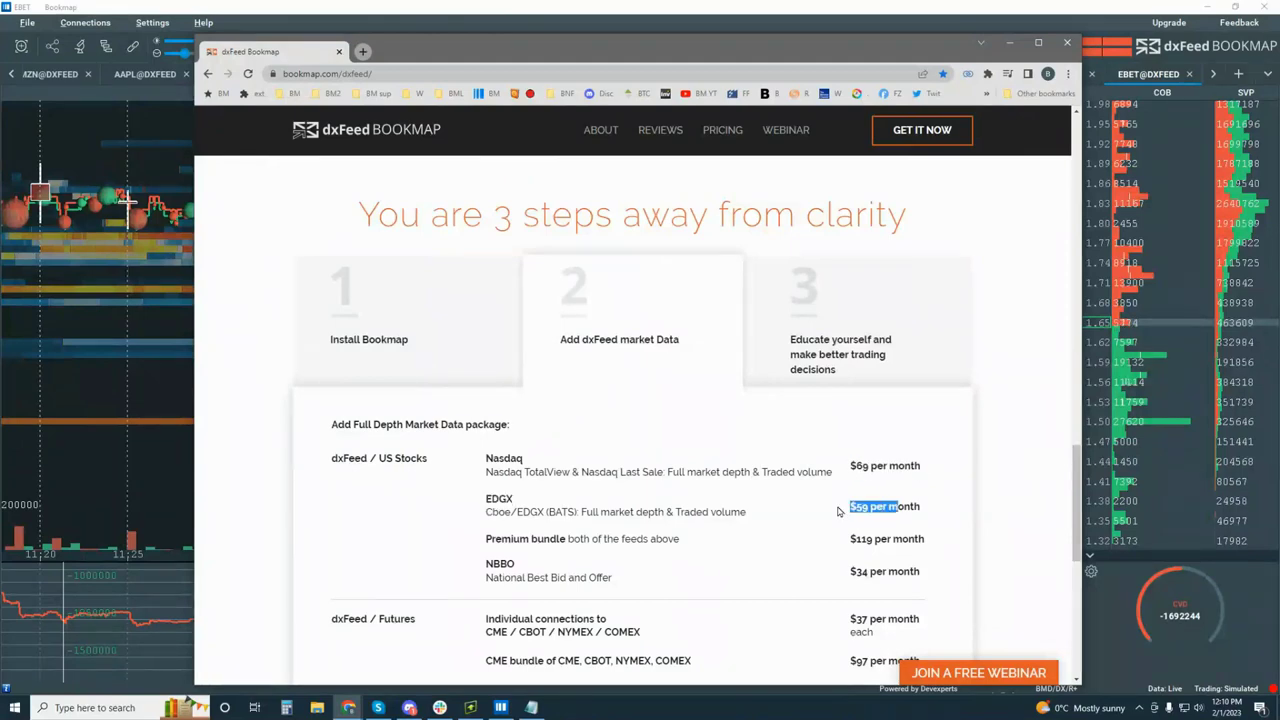
{"action": "left_click", "coordinate": [646, 538]}
Highlight the Premium bundle through futures prices and the NBBO price of $34 per month.
{"action": "left_click_drag", "start_coordinate": [858, 538], "coordinate": [857, 539]}
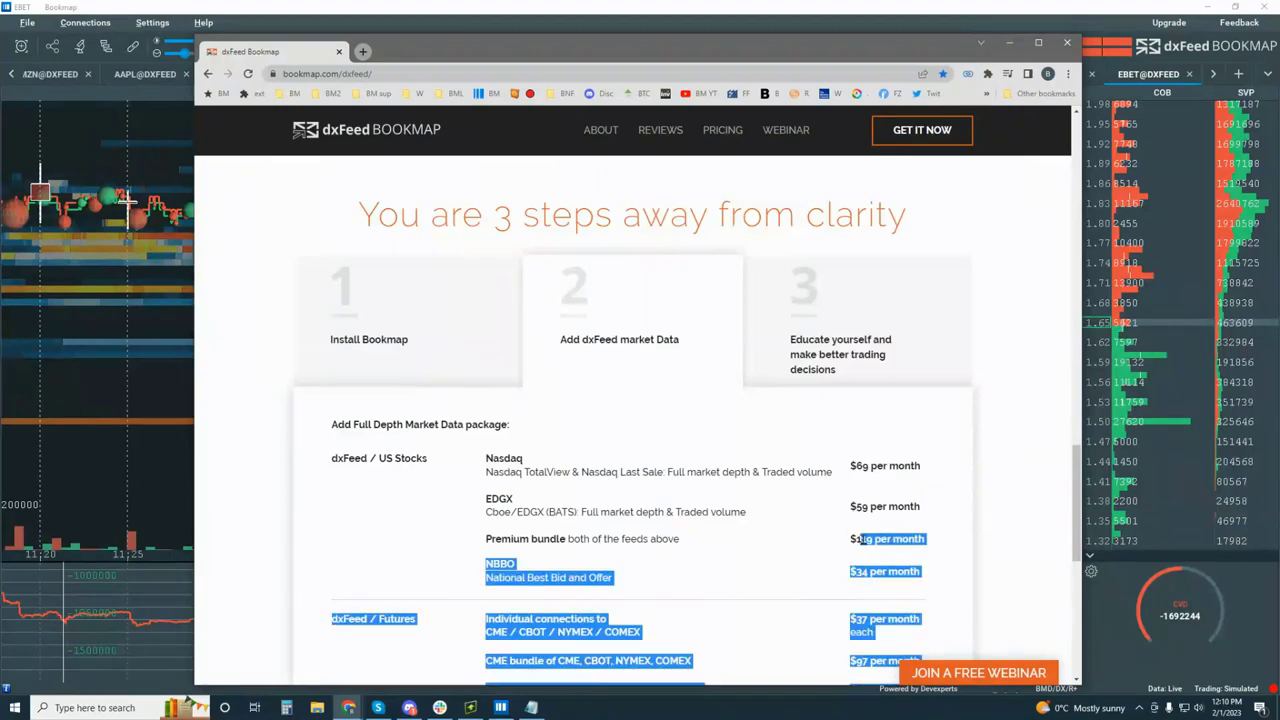
{"action": "left_click", "coordinate": [865, 545]}
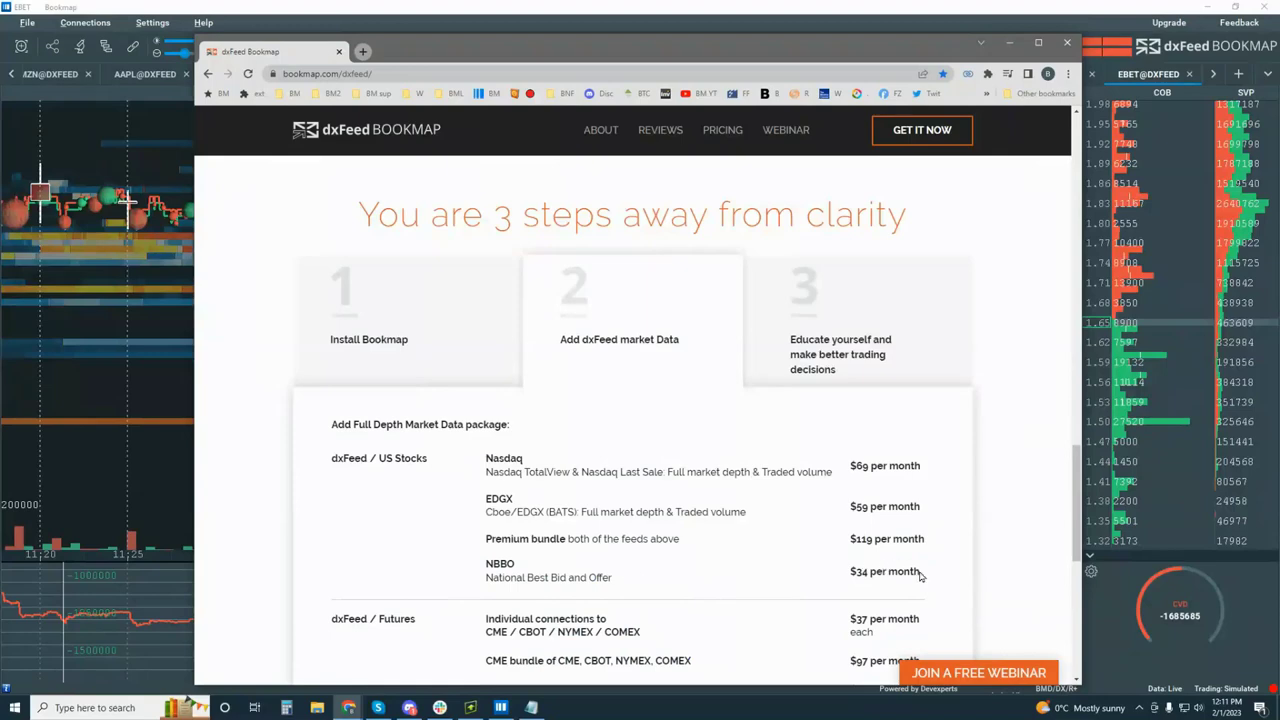
{"action": "left_click_drag", "start_coordinate": [921, 575], "coordinate": [851, 572]}
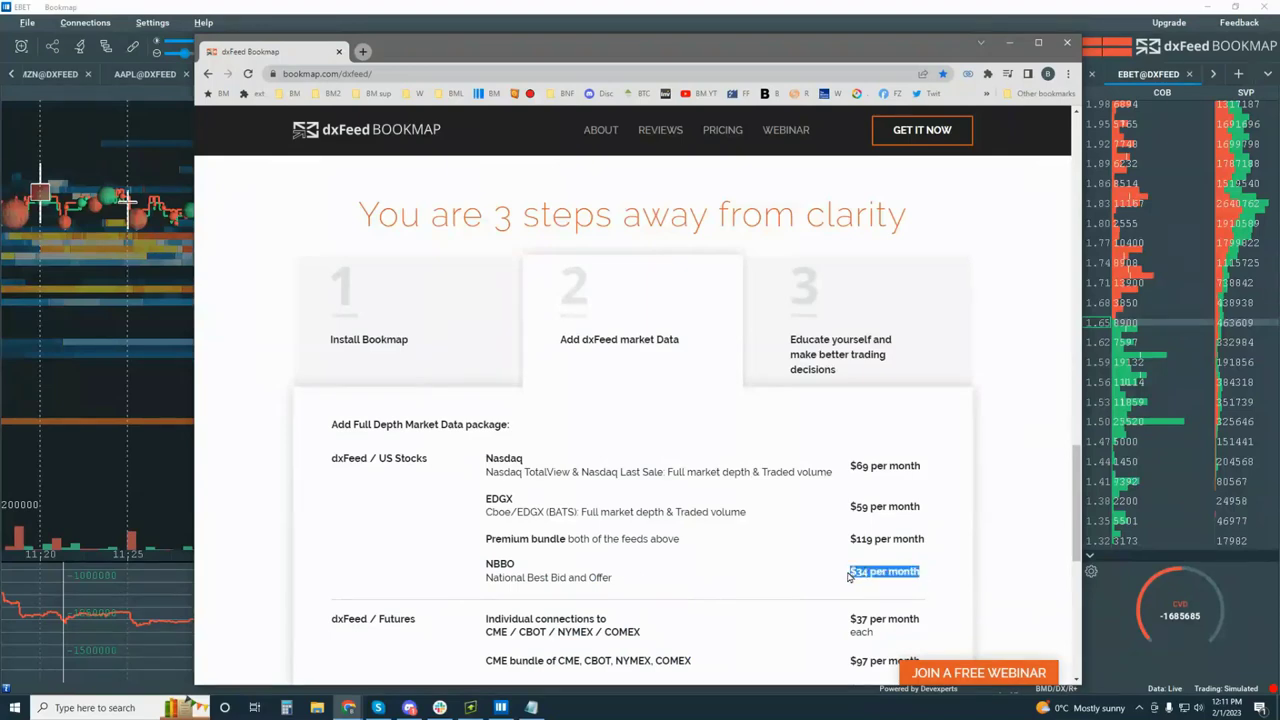
{"action": "left_click", "coordinate": [851, 577]}
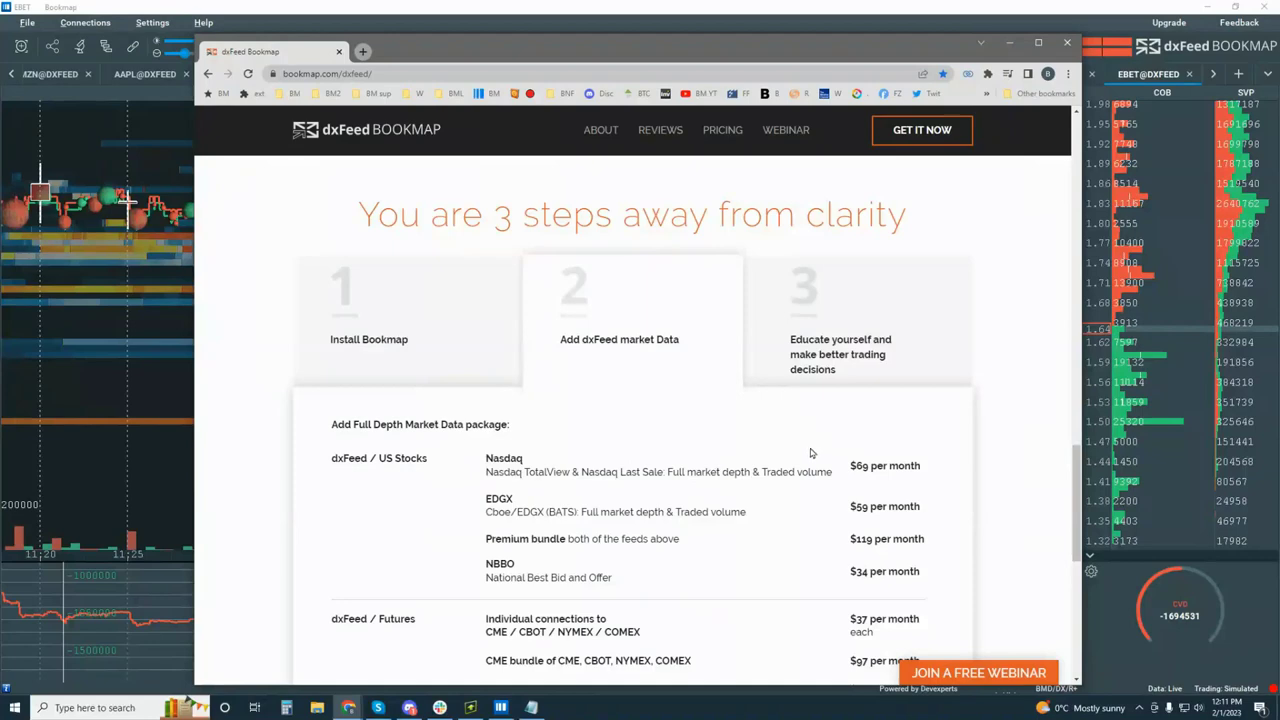
Scroll down to recheck the Nasdaq $69 and Premium bundle $119 prices, then start a new tab.
{"action": "scroll", "coordinate": [813, 452], "scroll_direction": "down", "scroll_amount": 2}
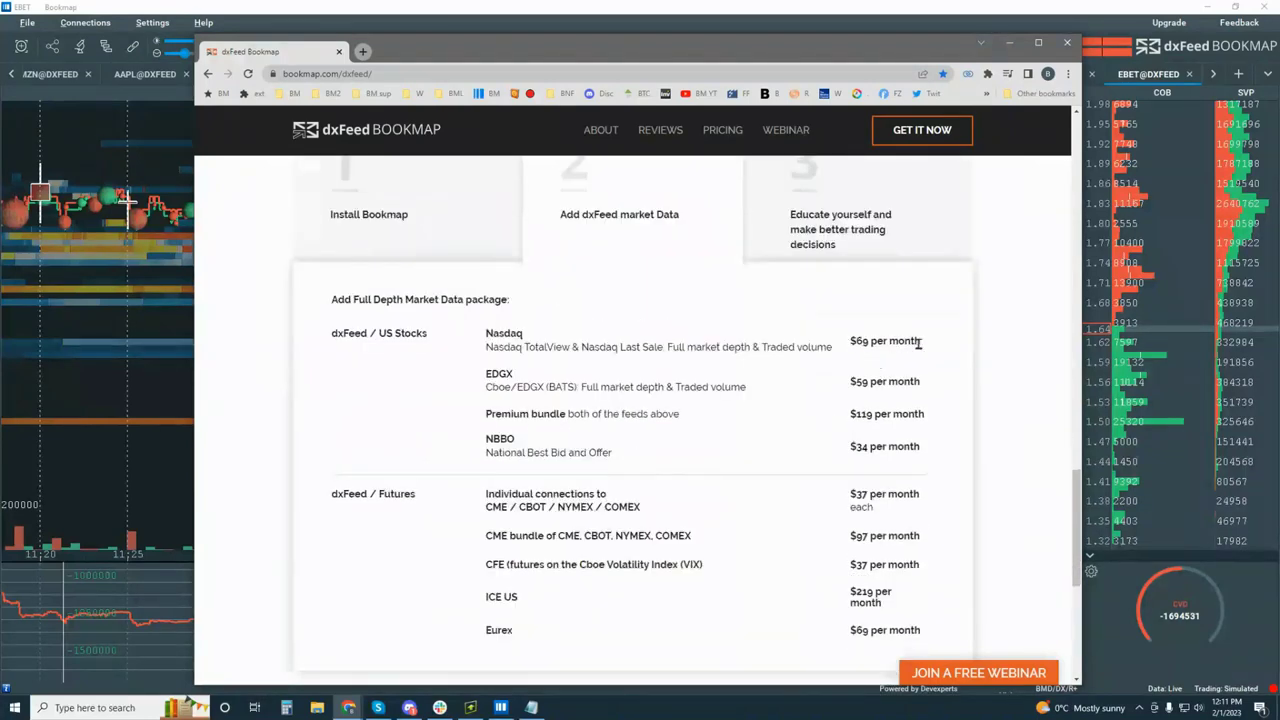
{"action": "left_click_drag", "start_coordinate": [923, 342], "coordinate": [850, 342]}
{"action": "left_click", "coordinate": [915, 386]}
{"action": "mouse_move", "coordinate": [916, 418]}
{"action": "left_mouse_down"}
{"action": "mouse_move", "coordinate": [858, 416]}
{"action": "mouse_move", "coordinate": [905, 416]}
{"action": "left_mouse_up"}
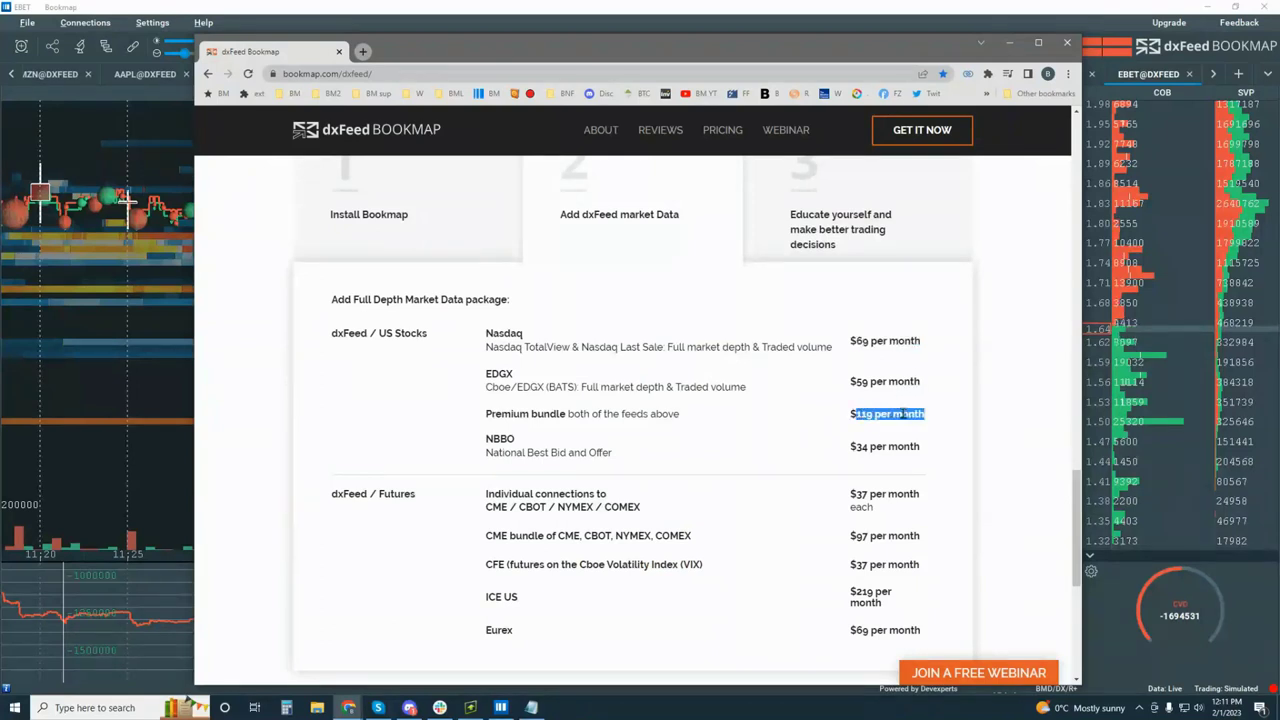
{"action": "left_click", "coordinate": [894, 416]}
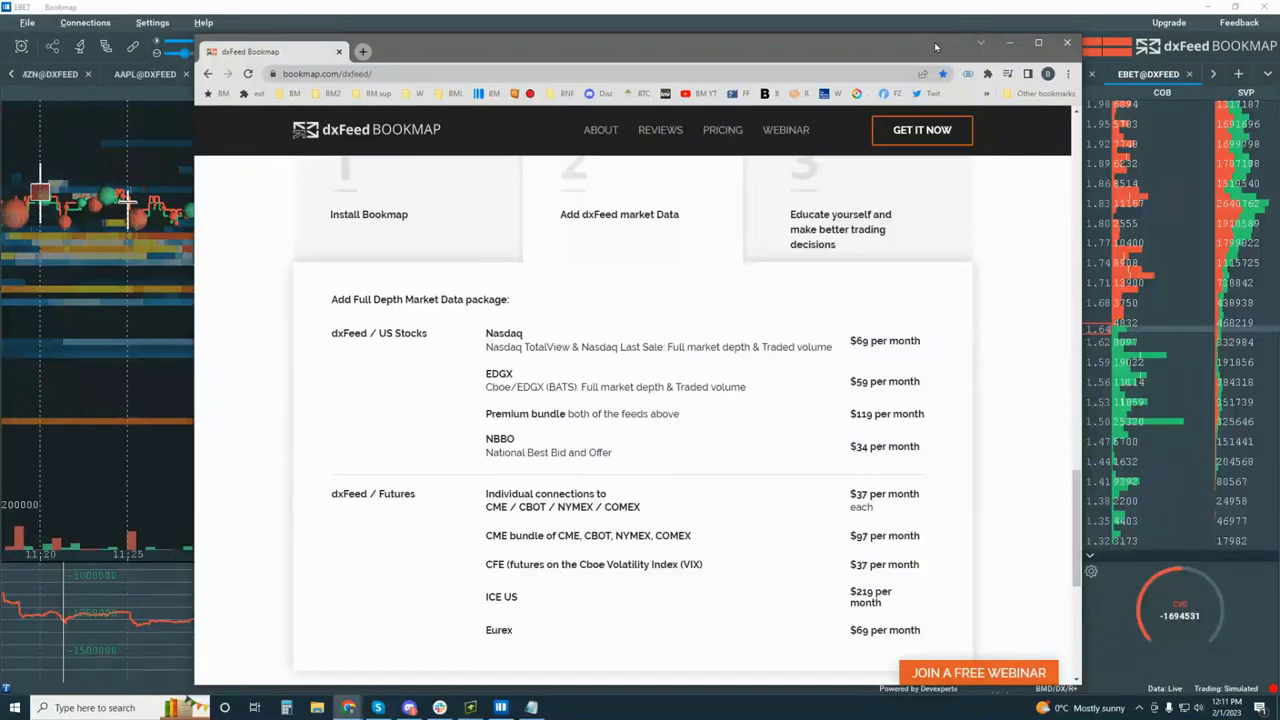
{"action": "mouse_move", "coordinate": [935, 47]}
{"action": "left_mouse_down"}
{"action": "mouse_move", "coordinate": [945, 53]}
{"action": "mouse_move", "coordinate": [933, 49]}
{"action": "left_mouse_up"}
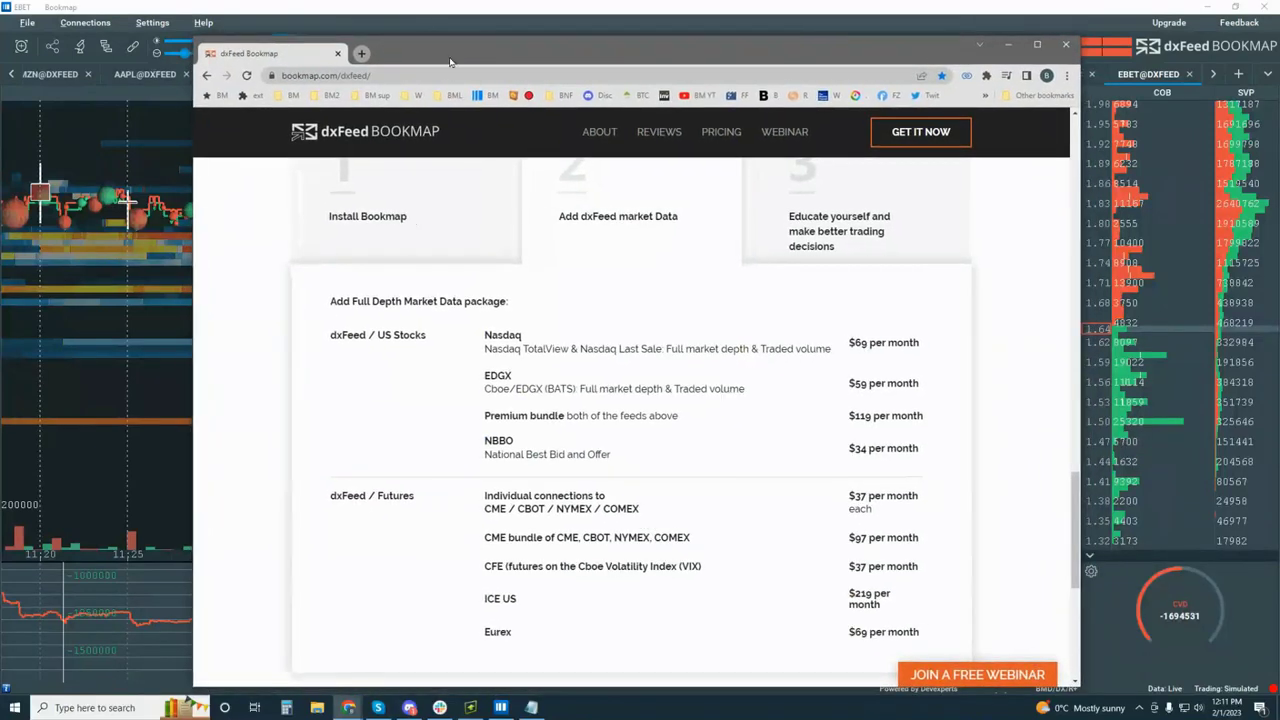
{"action": "left_click", "coordinate": [363, 54]}
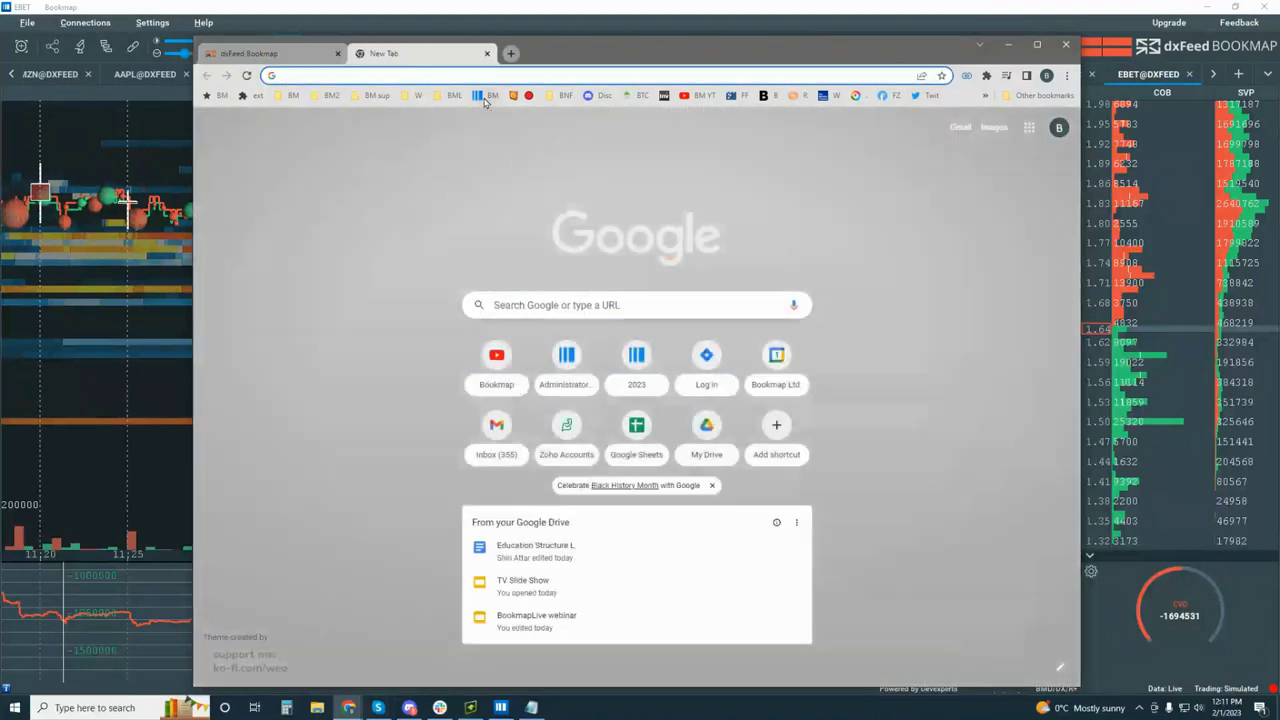
Go from the Bookmap home page's Connectivity section to the OmniFeed data page.
{"action": "left_click", "coordinate": [487, 95]}
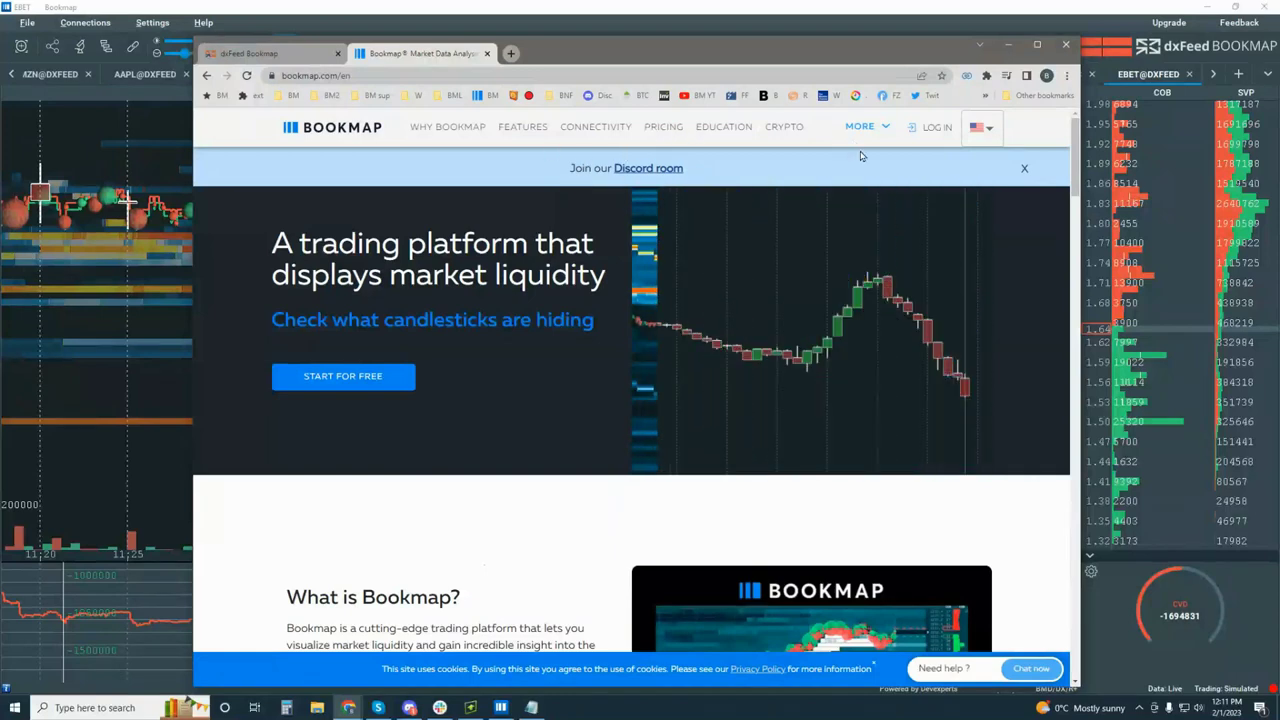
{"action": "left_click", "coordinate": [596, 130]}
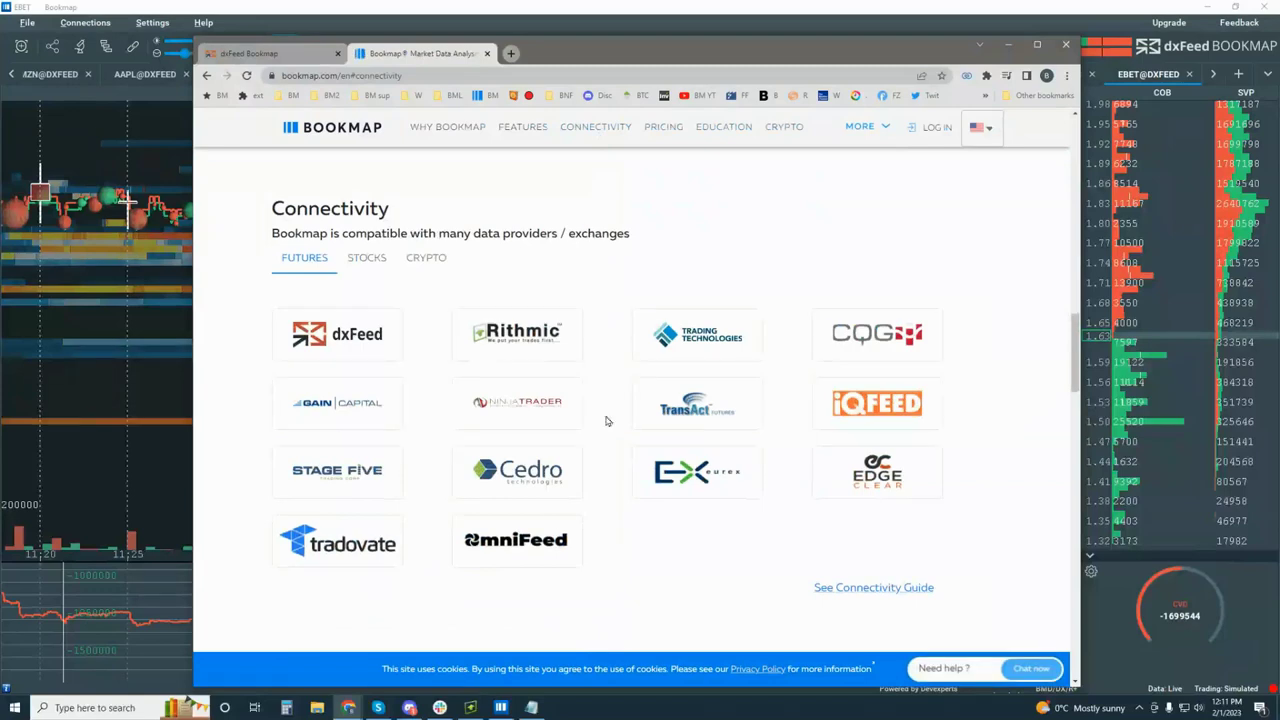
{"action": "left_click", "coordinate": [530, 543]}
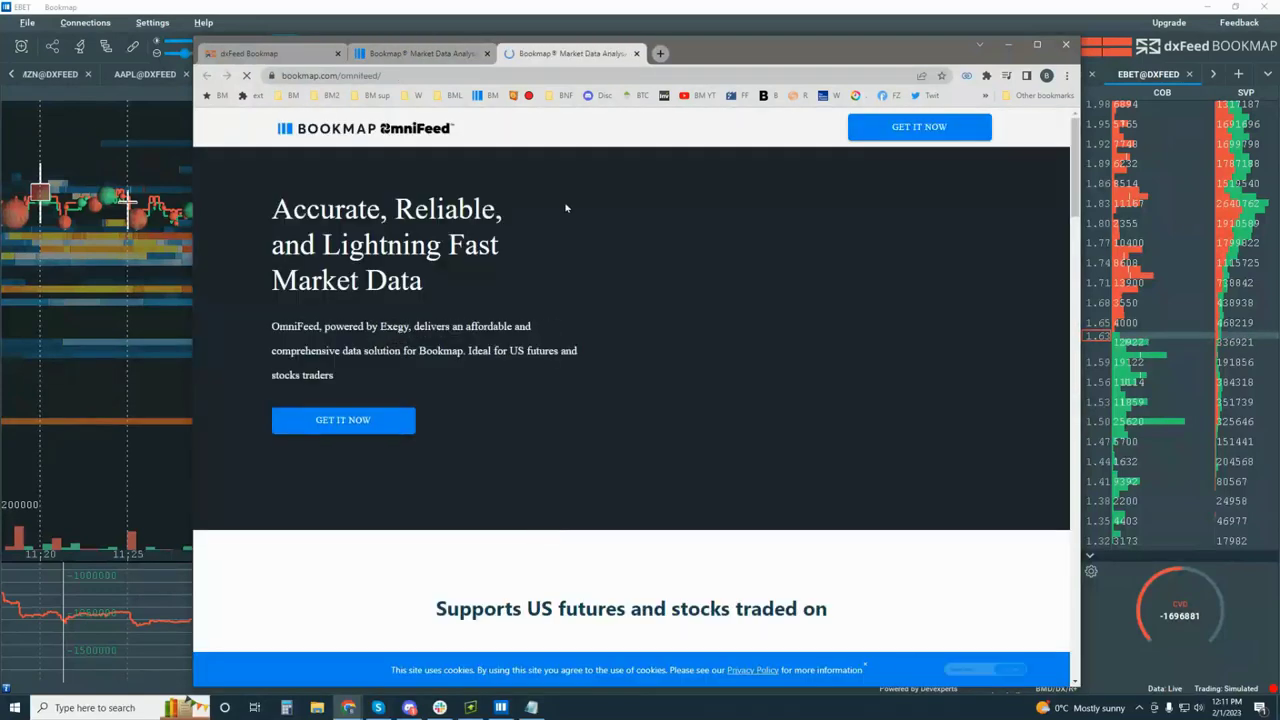
{"action": "scroll", "coordinate": [600, 290], "scroll_direction": "down", "scroll_amount": 5}
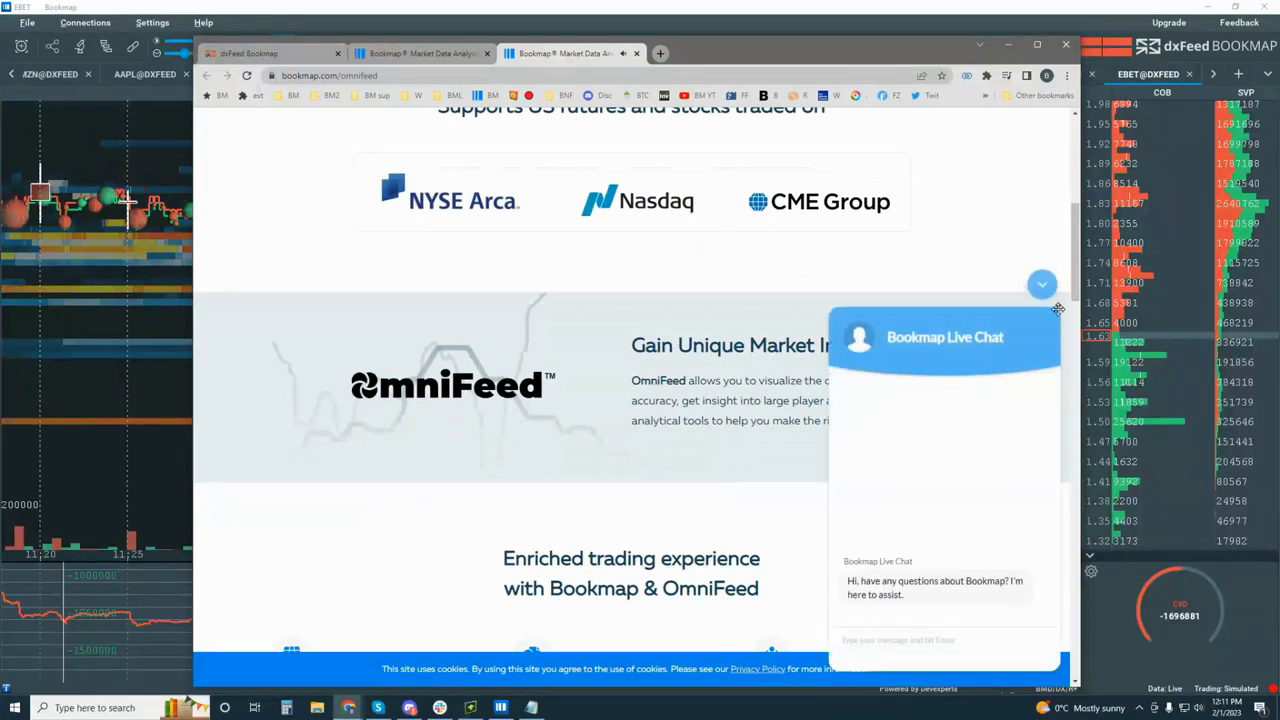
{"action": "scroll", "coordinate": [690, 205], "scroll_direction": "down", "scroll_amount": 6}
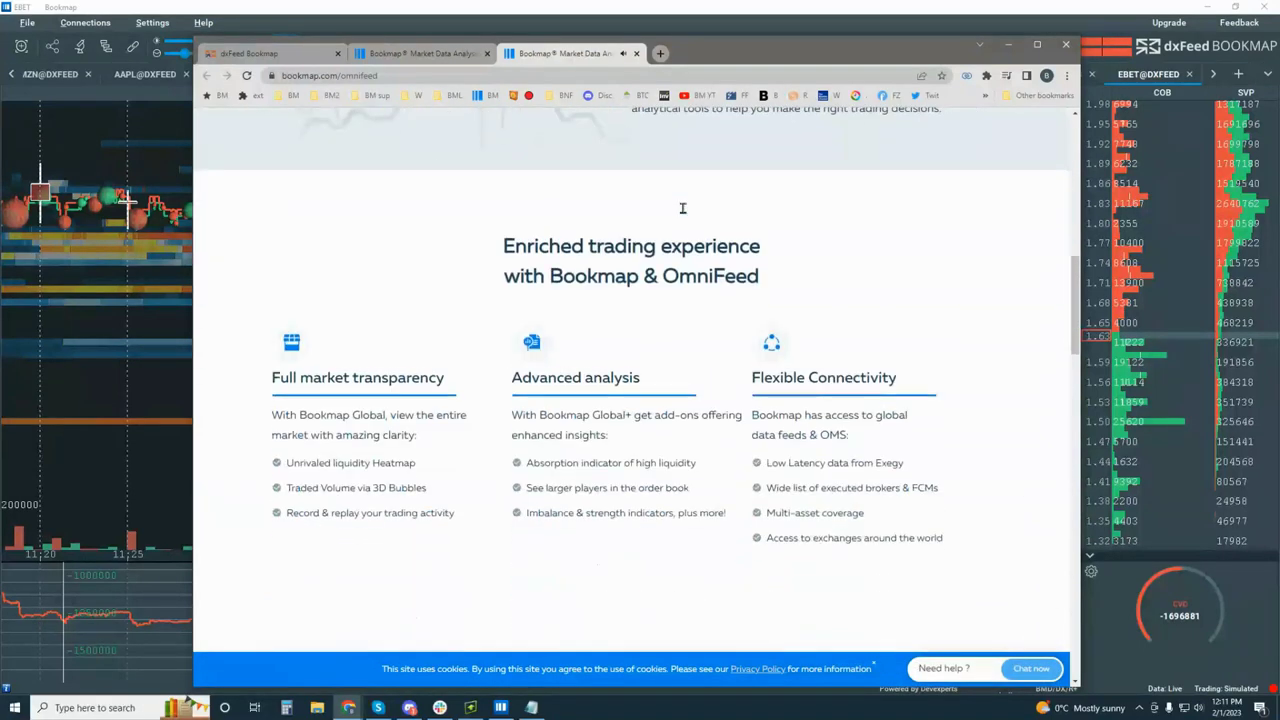
{"action": "scroll", "coordinate": [684, 215], "scroll_direction": "down", "scroll_amount": 4}
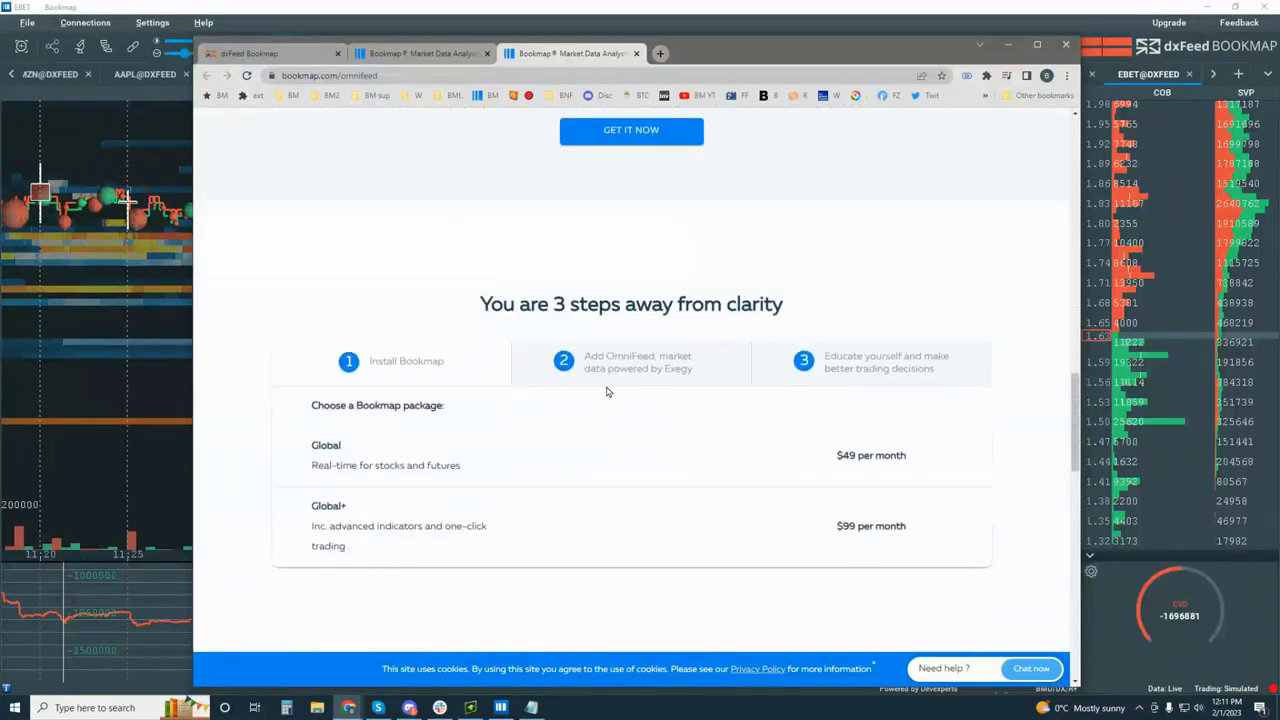
Reveal the OmniFeed prices and highlight the Nasdaq Total View and UTP (L1 NBBO) entries.
{"action": "left_click", "coordinate": [627, 355]}
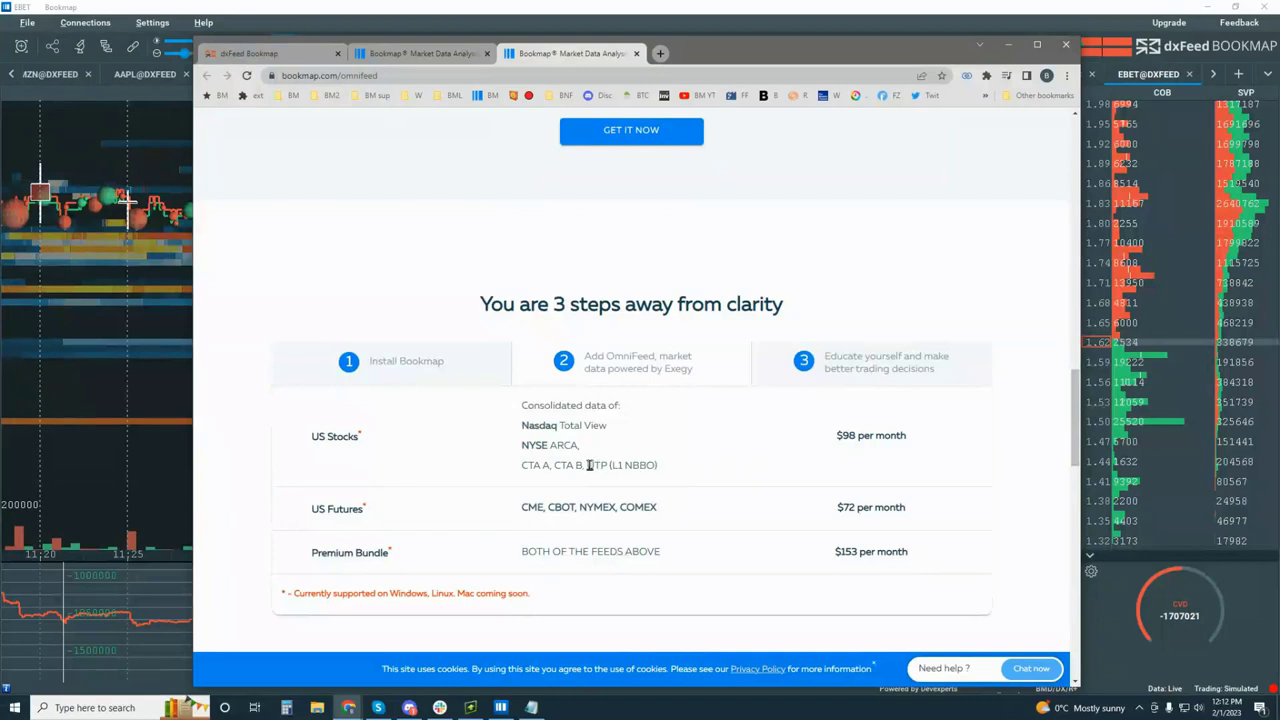
{"action": "left_click_drag", "start_coordinate": [563, 425], "coordinate": [598, 425]}
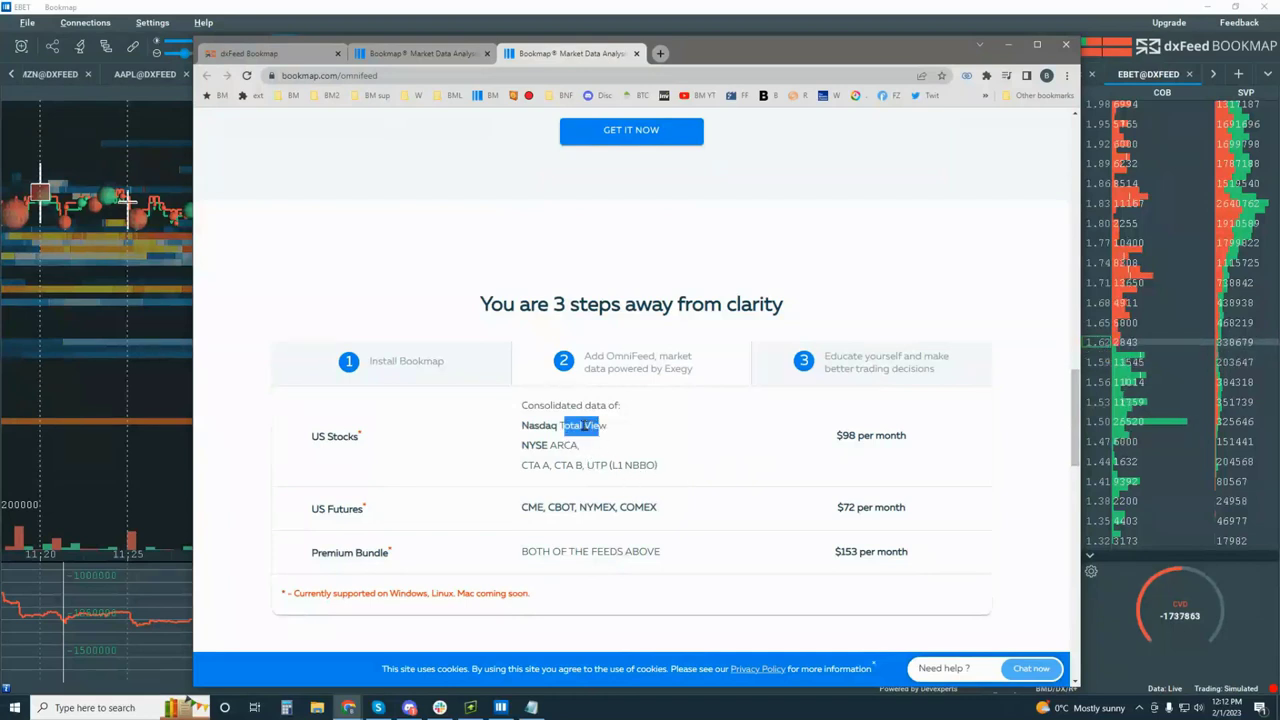
{"action": "left_click", "coordinate": [586, 425]}
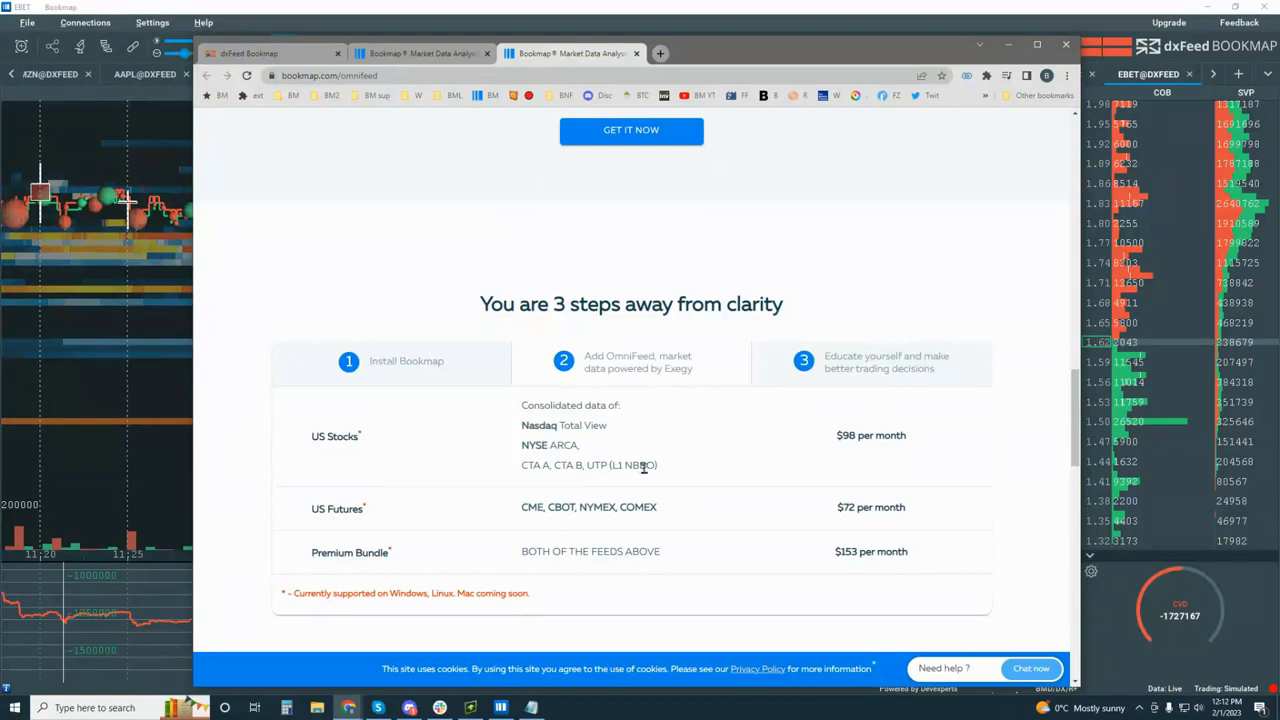
{"action": "left_click_drag", "start_coordinate": [670, 470], "coordinate": [521, 437]}
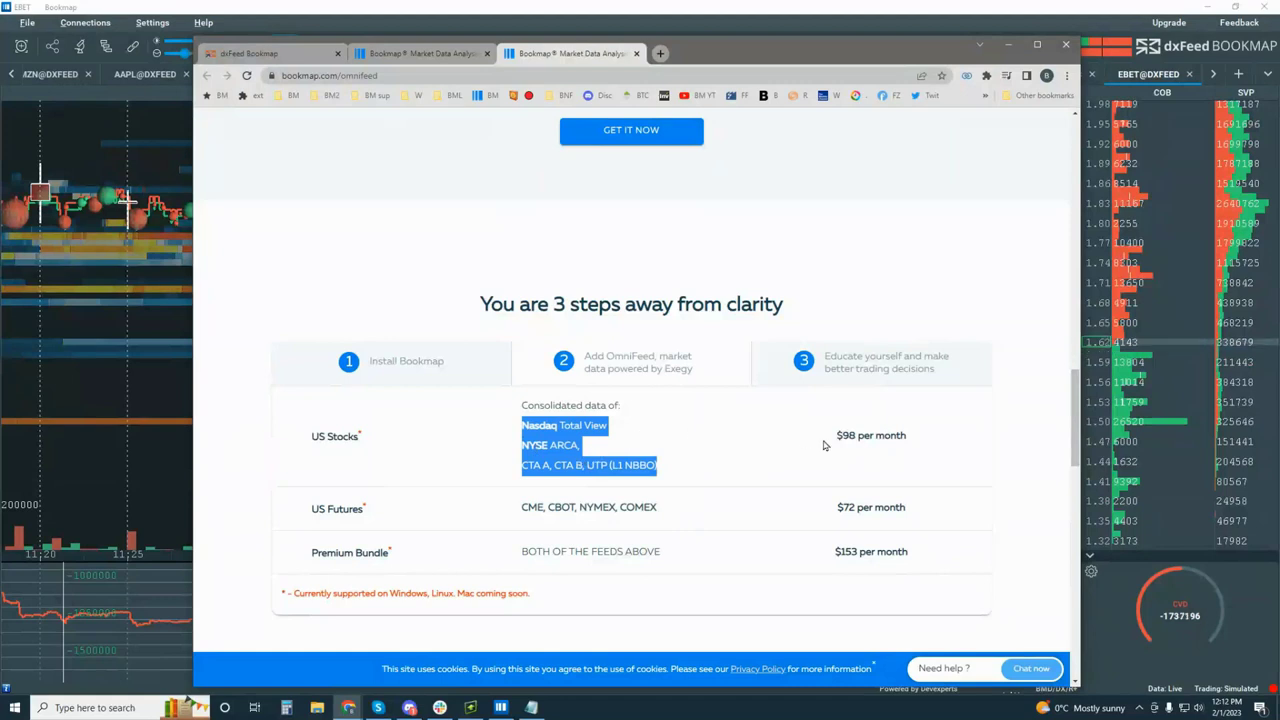
{"action": "left_click", "coordinate": [727, 442]}
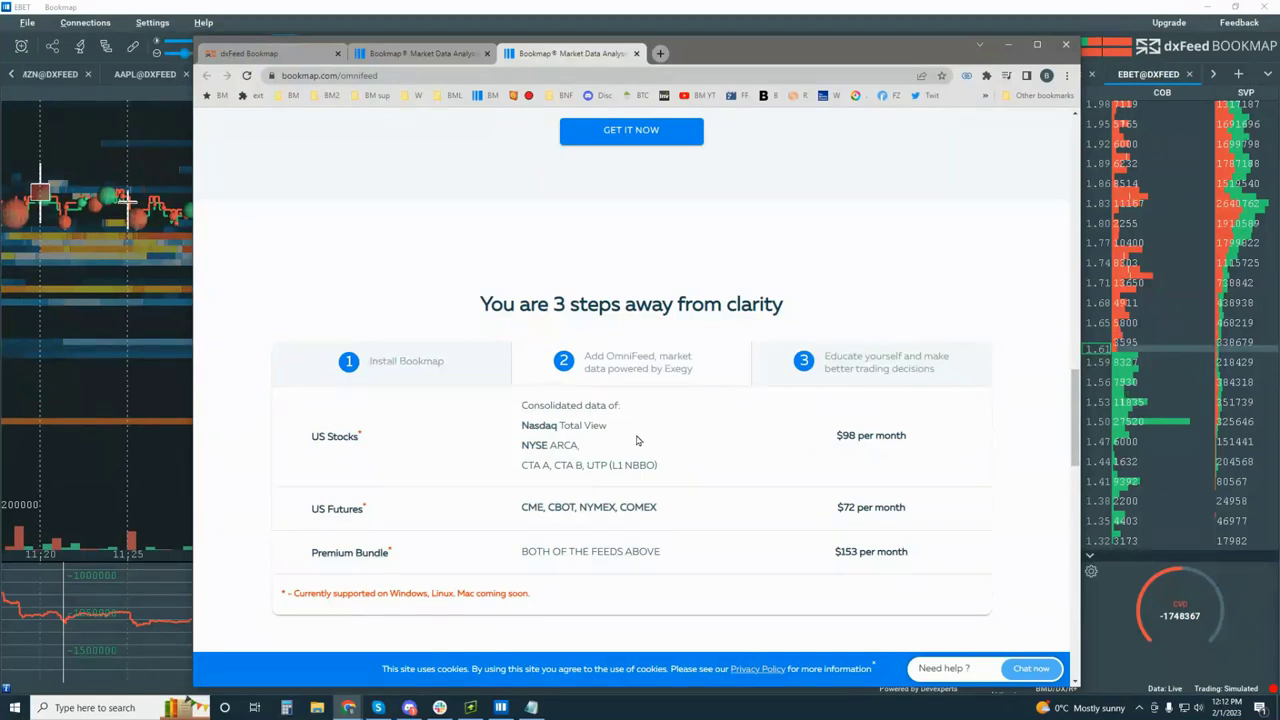
Highlight the $98 per month US Stocks price, then drag the Chrome window lower on screen.
{"action": "scroll", "coordinate": [754, 263], "scroll_direction": "down", "scroll_amount": 1}
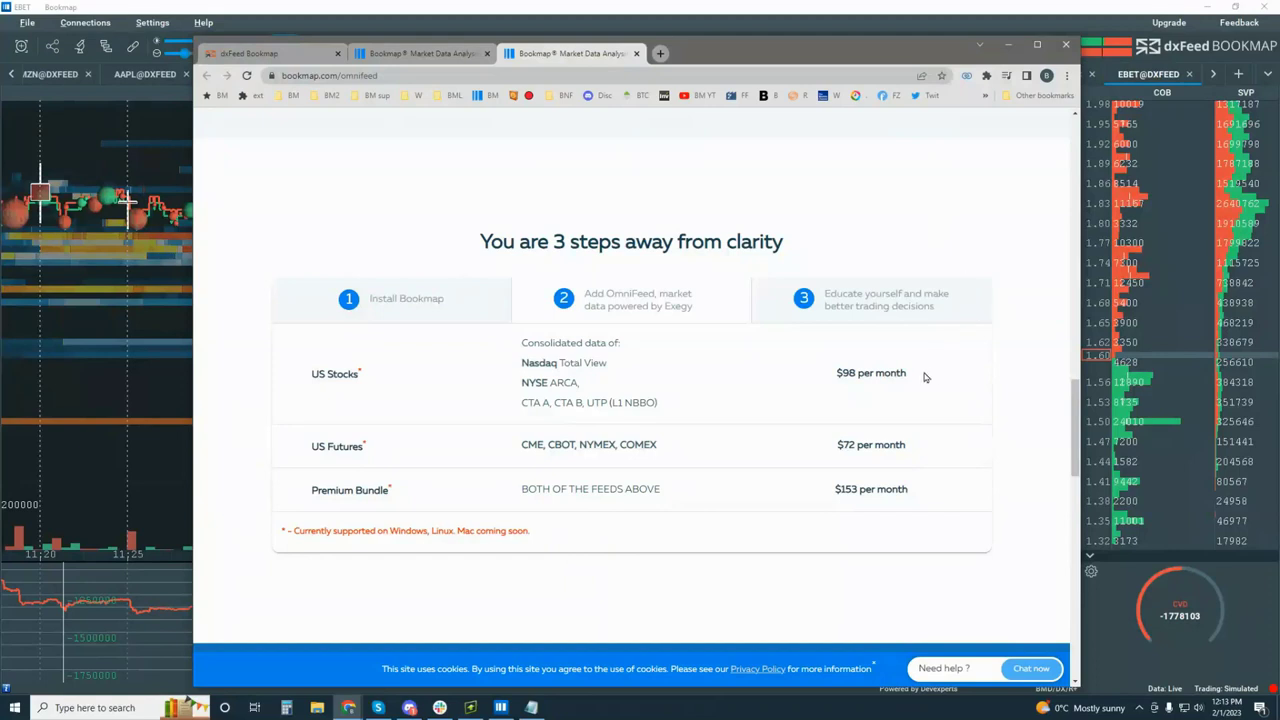
{"action": "left_click_drag", "start_coordinate": [914, 376], "coordinate": [836, 375]}
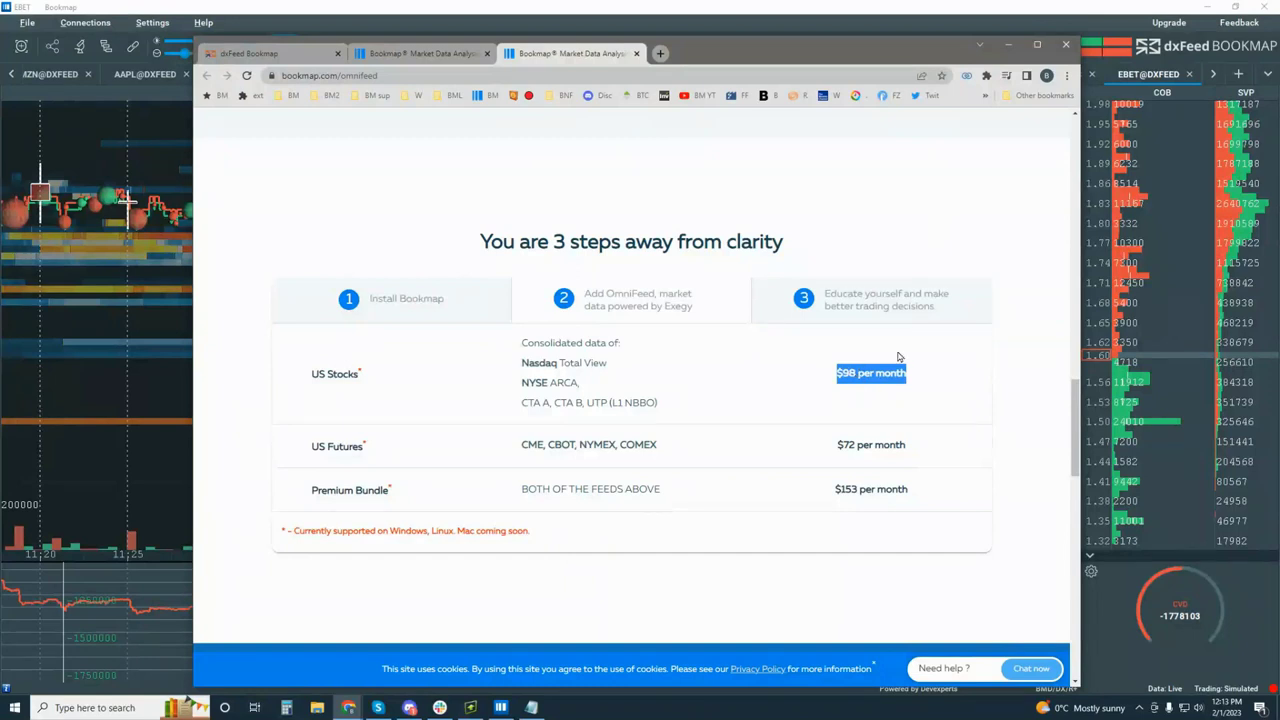
{"action": "left_click", "coordinate": [889, 225]}
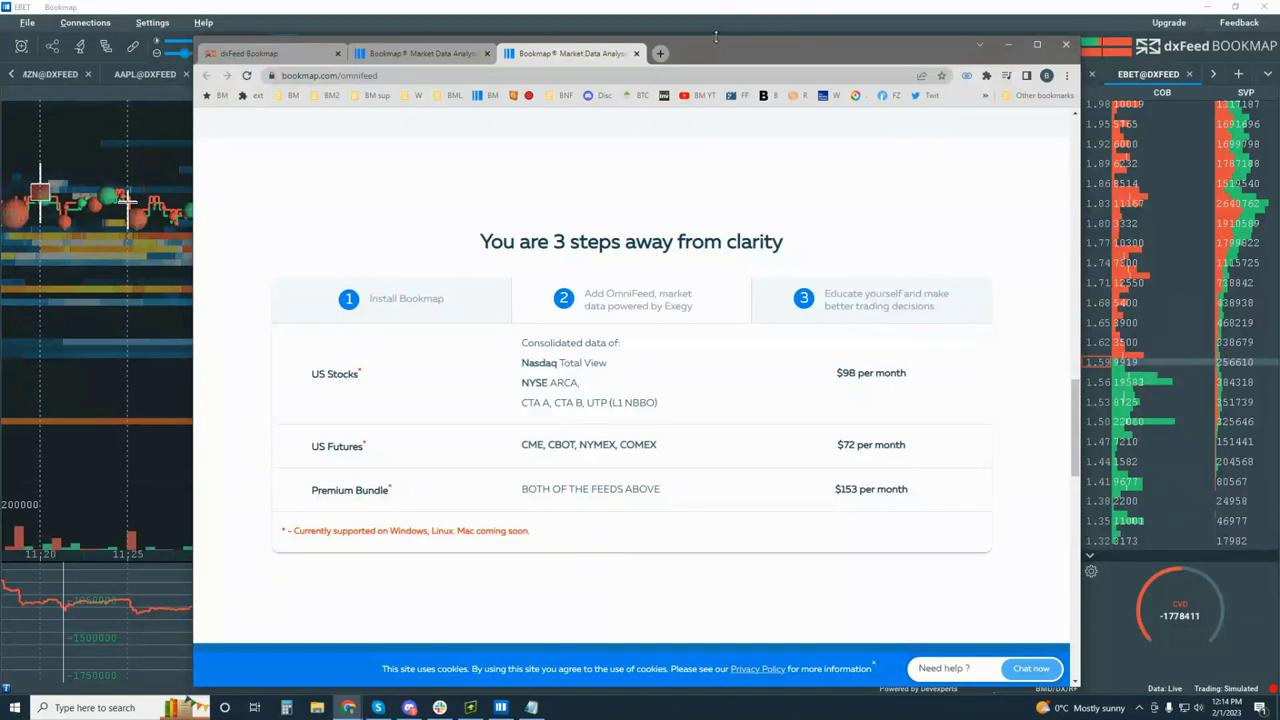
{"action": "left_click_drag", "start_coordinate": [716, 36], "coordinate": [1279, 80]}
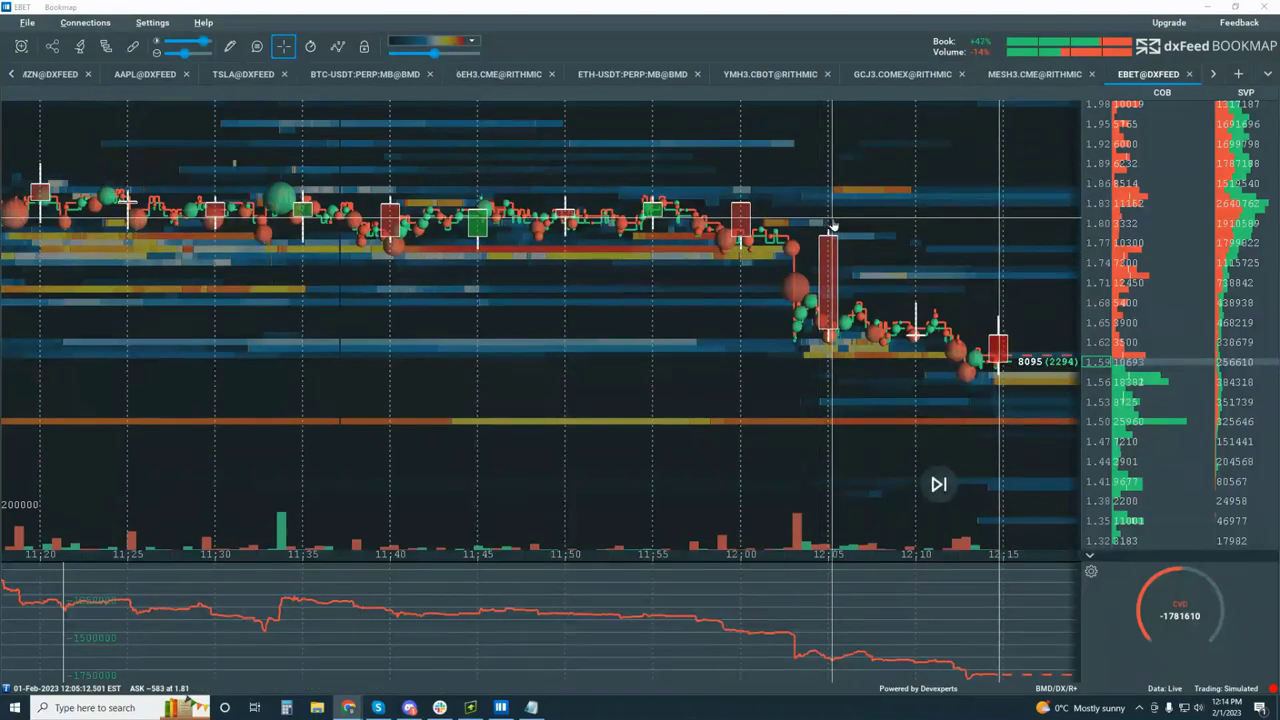
Zoom the EBET chart's time axis and exit drag mode to follow live data.
{"action": "scroll", "coordinate": [831, 226], "scroll_direction": "down", "scroll_amount": 3}
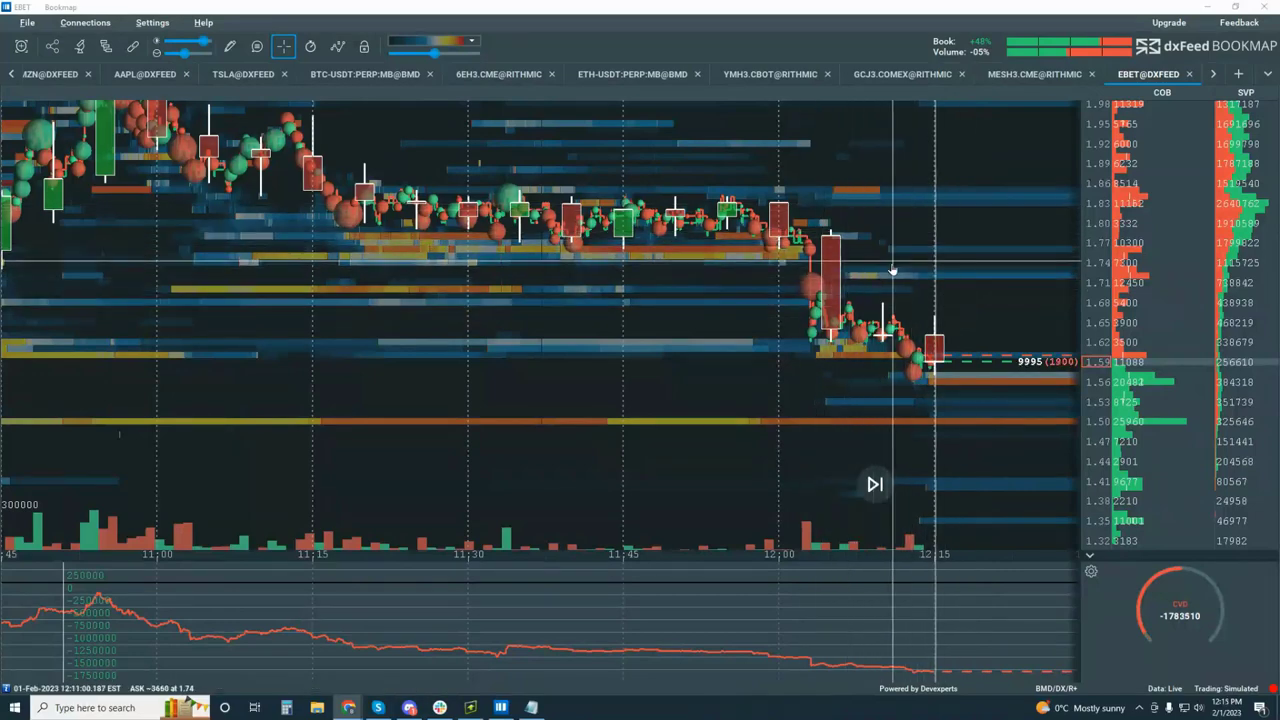
{"action": "scroll", "coordinate": [883, 265], "scroll_direction": "down", "scroll_amount": 3}
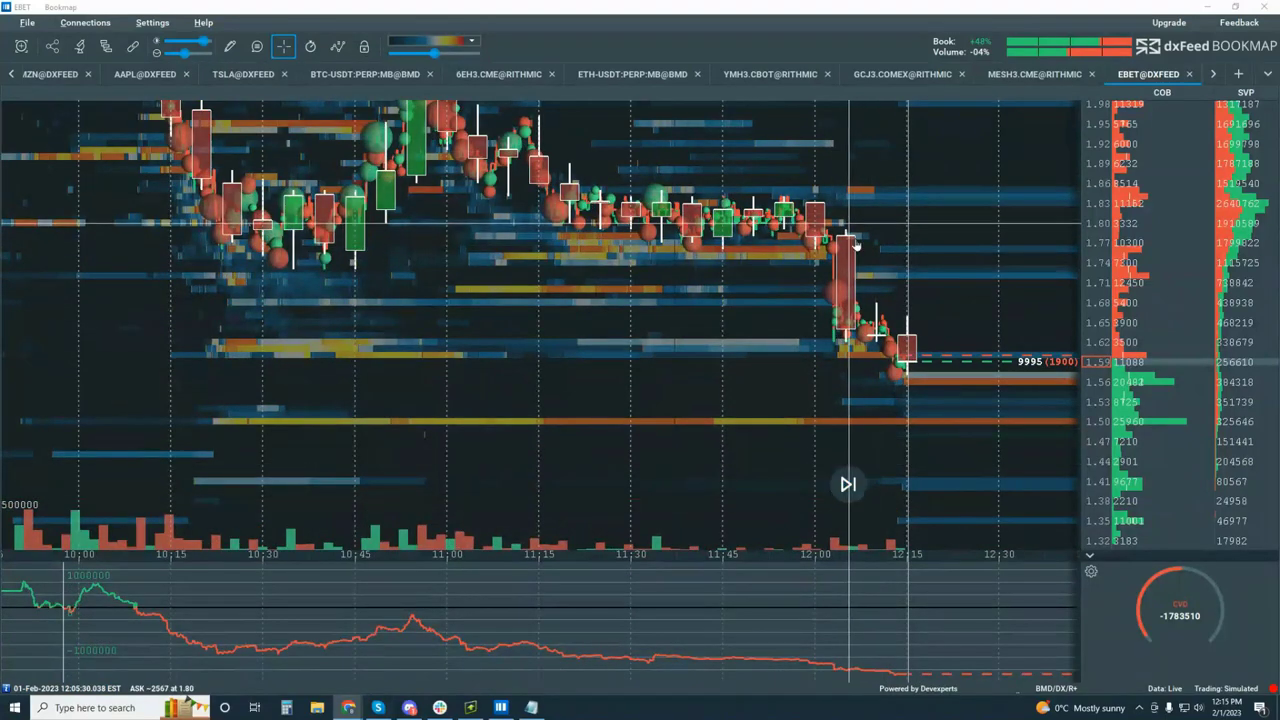
{"action": "left_click", "coordinate": [848, 485]}
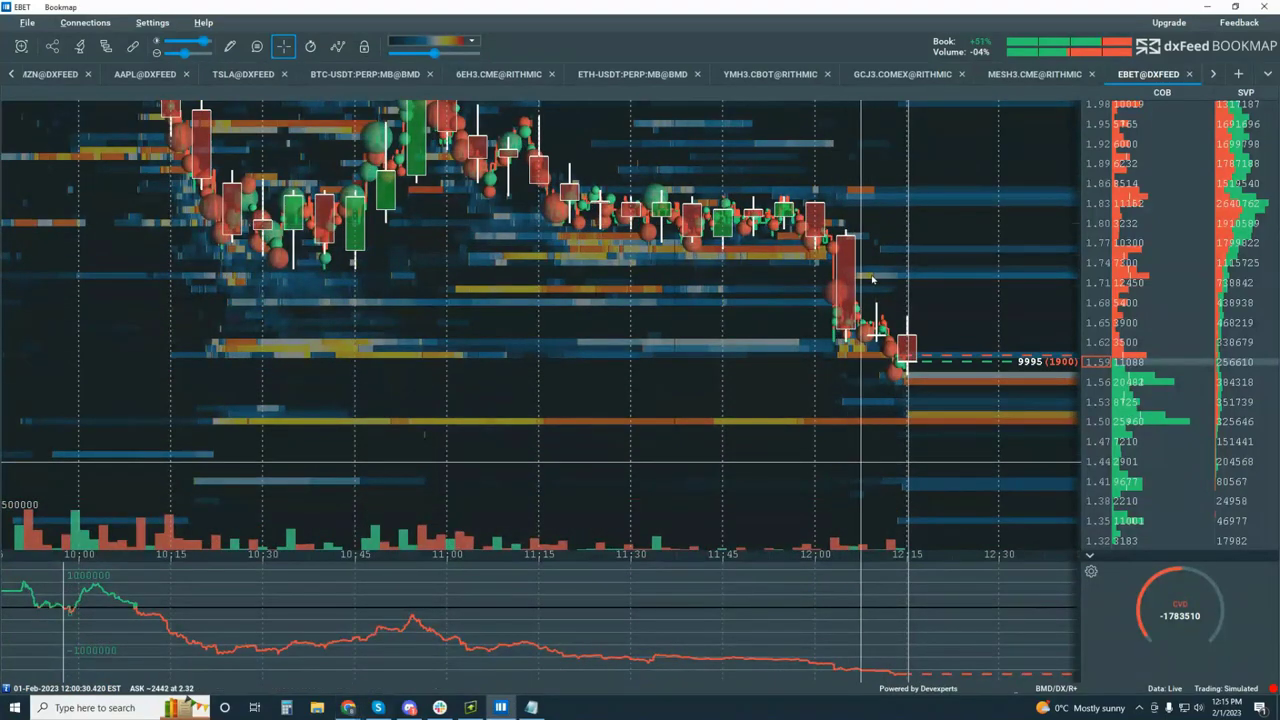
{"action": "scroll", "coordinate": [893, 313], "scroll_direction": "up", "scroll_amount": 4}
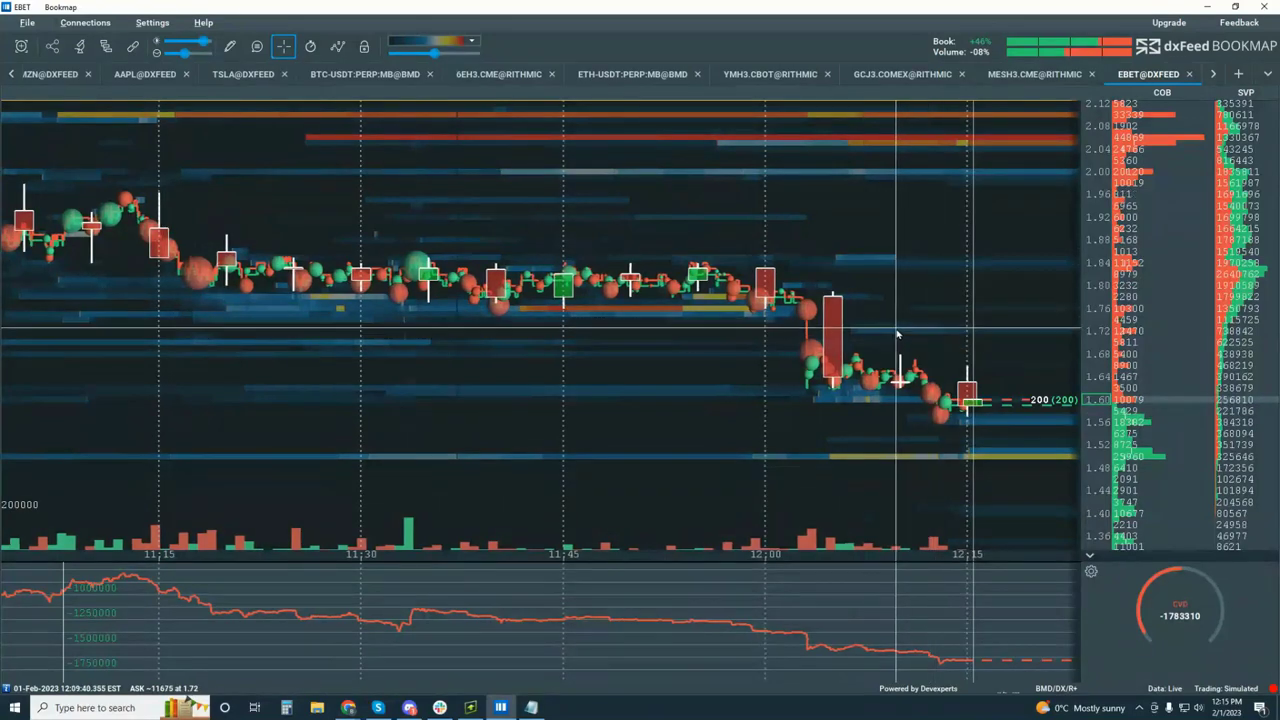
Choose the Line drawing tool and trace three trend lines down the EBET price drops.
{"action": "left_click", "coordinate": [231, 48]}
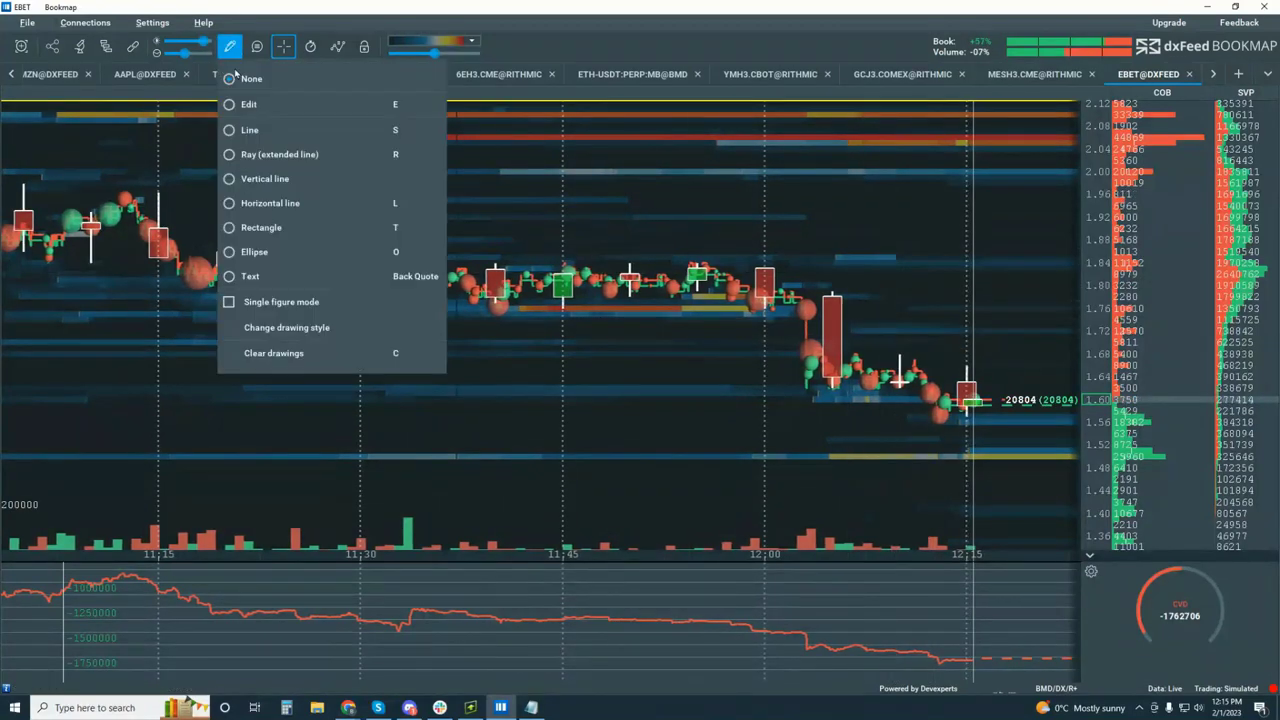
{"action": "left_click", "coordinate": [250, 130]}
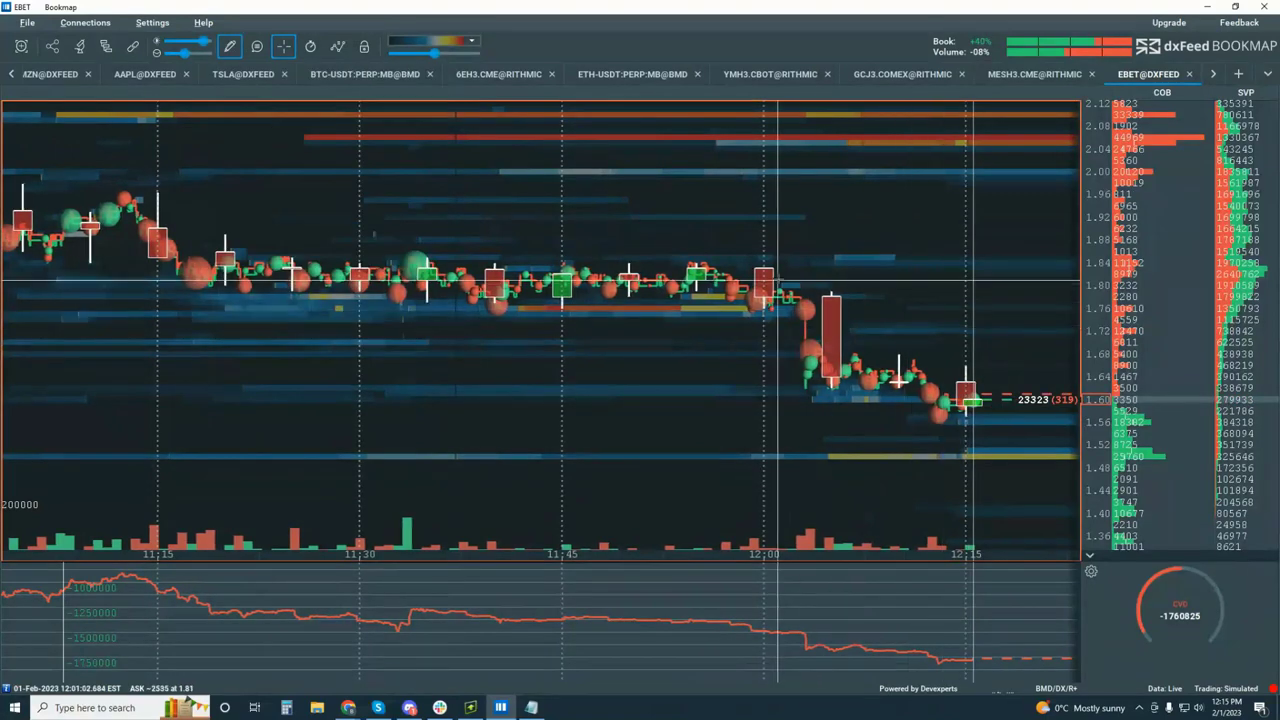
{"action": "left_click", "coordinate": [777, 285]}
{"action": "left_click", "coordinate": [810, 380]}
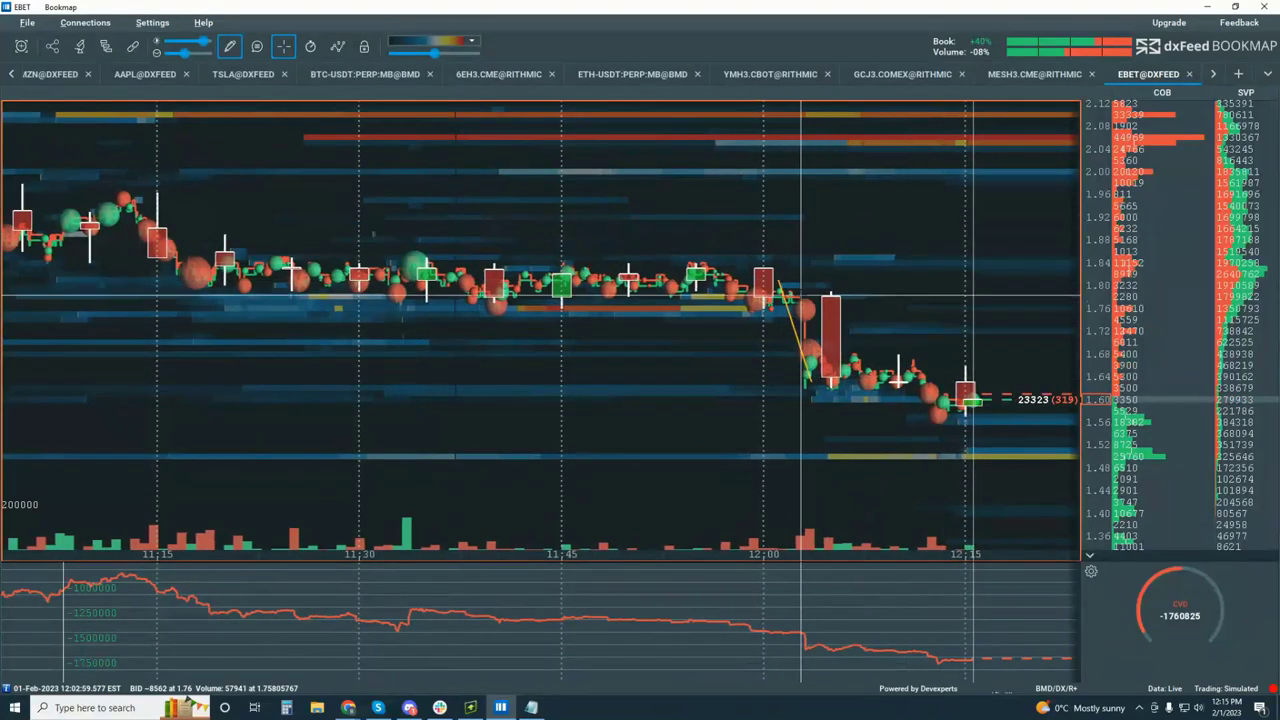
{"action": "left_click", "coordinate": [792, 276]}
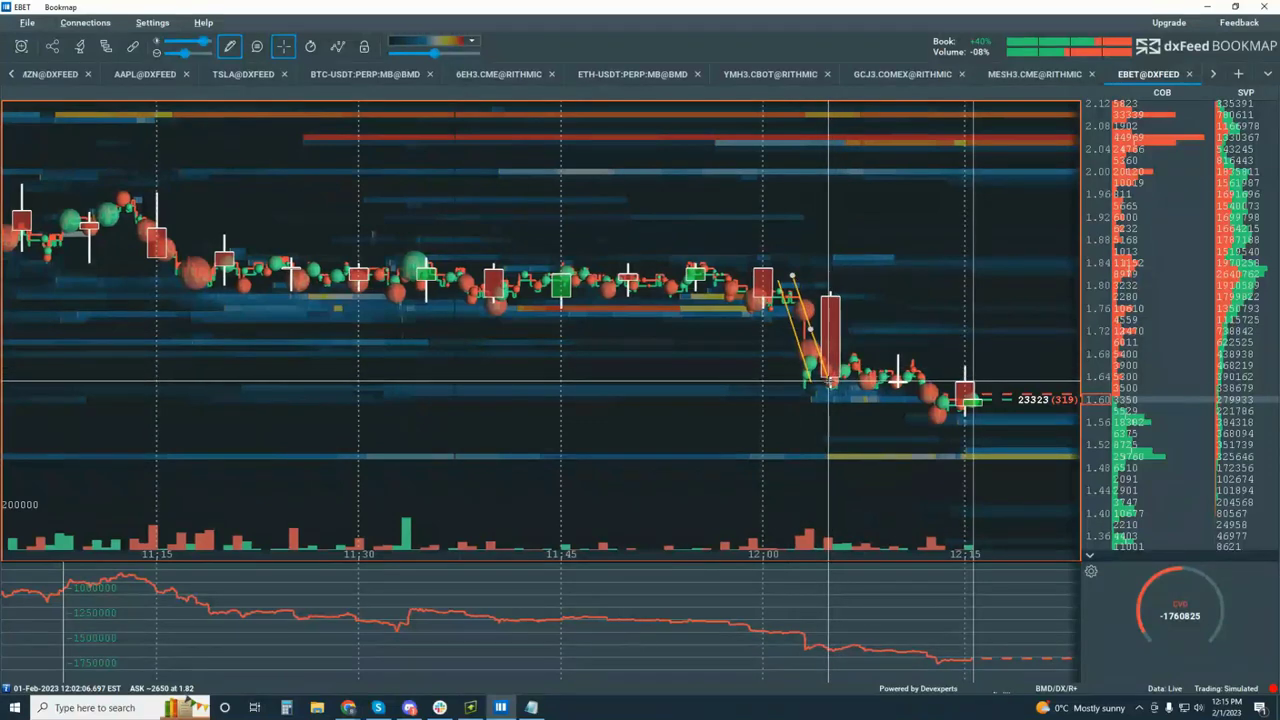
{"action": "left_click", "coordinate": [828, 380]}
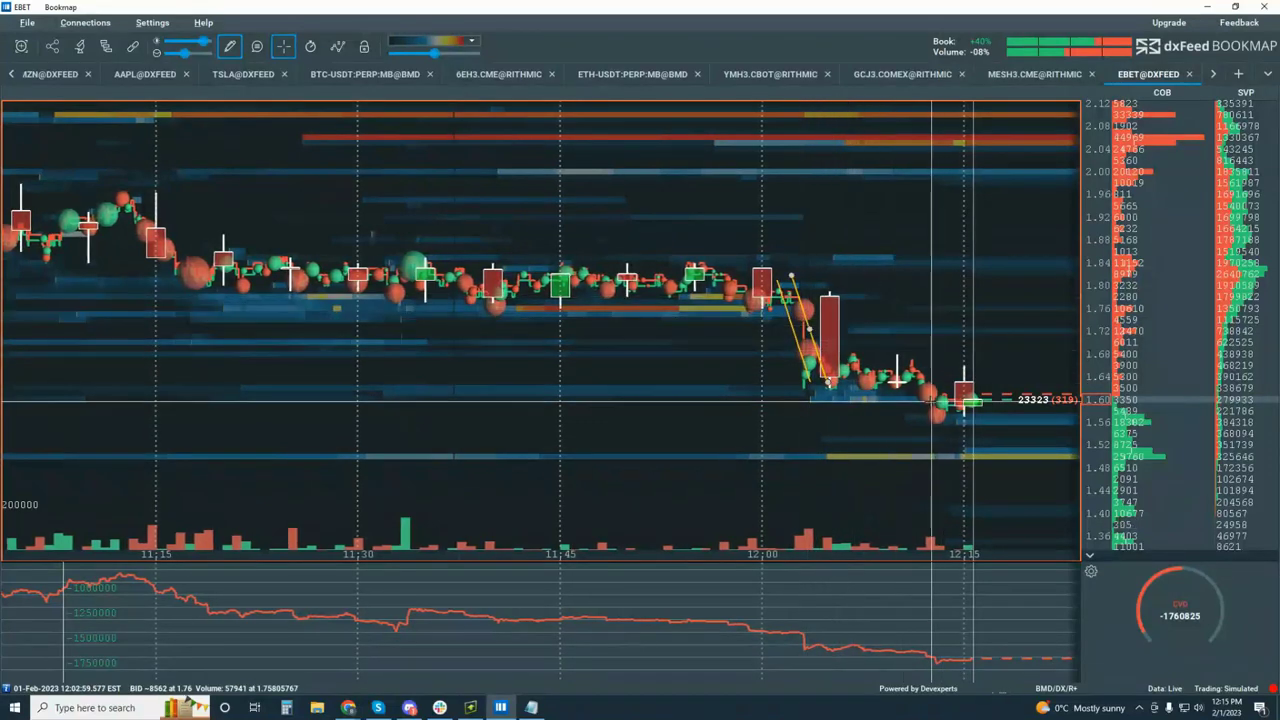
{"action": "left_click", "coordinate": [948, 302]}
{"action": "left_click_drag", "start_coordinate": [915, 356], "coordinate": [951, 462]}
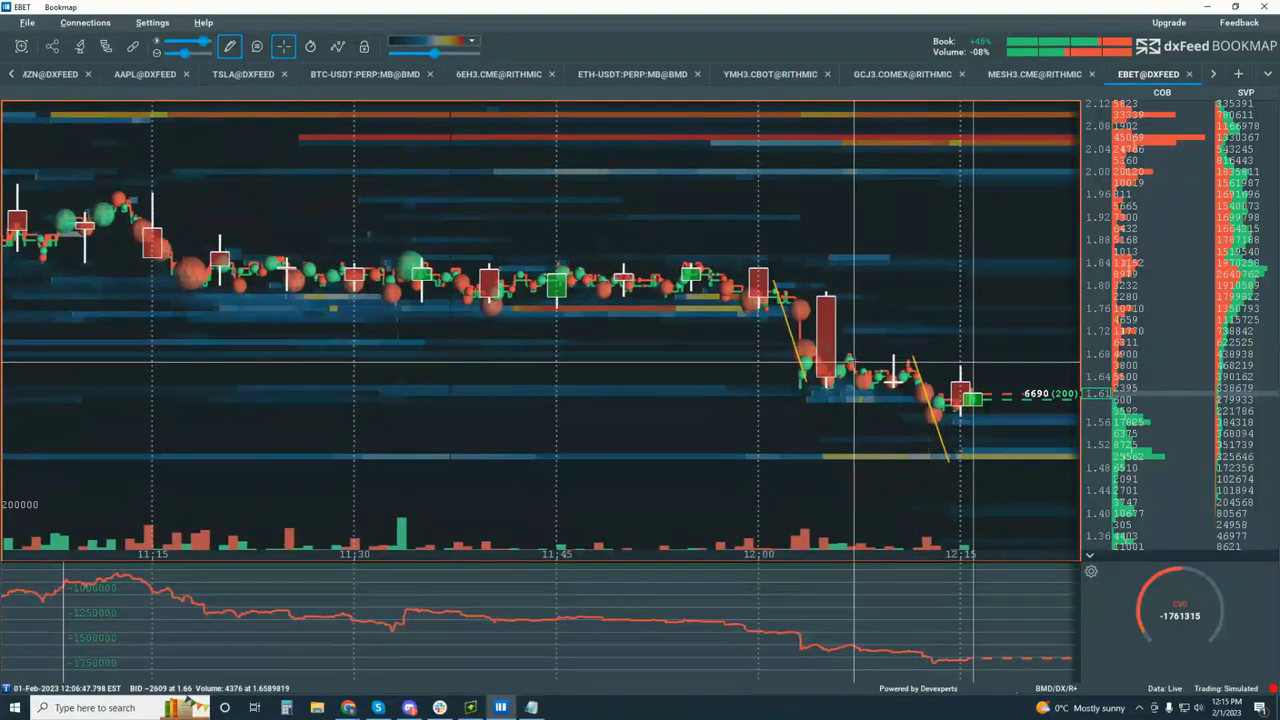
{"action": "scroll", "coordinate": [932, 348], "scroll_direction": "up", "scroll_amount": 3}
{"action": "scroll", "coordinate": [812, 353], "scroll_direction": "up", "scroll_amount": 2}
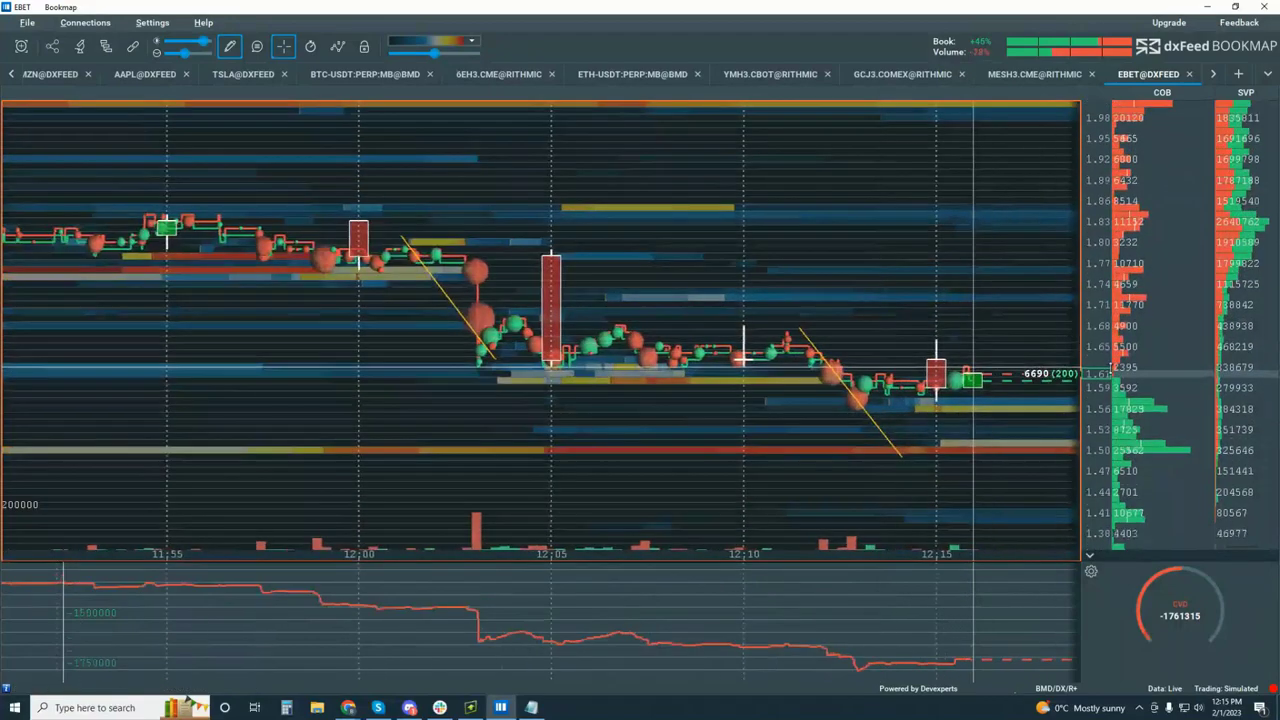
{"action": "scroll", "coordinate": [790, 330], "scroll_direction": "up", "scroll_amount": 2}
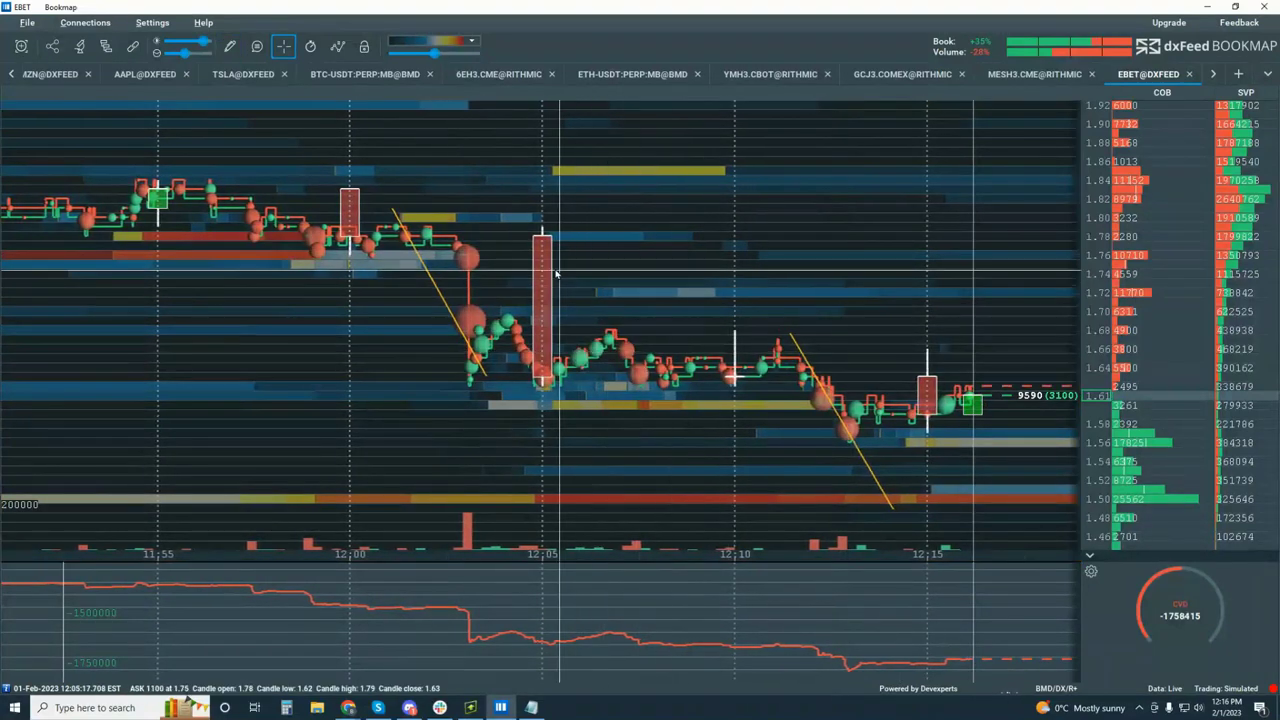
{"action": "scroll", "coordinate": [585, 268], "scroll_direction": "down", "scroll_amount": 3}
{"action": "scroll", "coordinate": [585, 268], "scroll_direction": "down", "scroll_amount": 3}
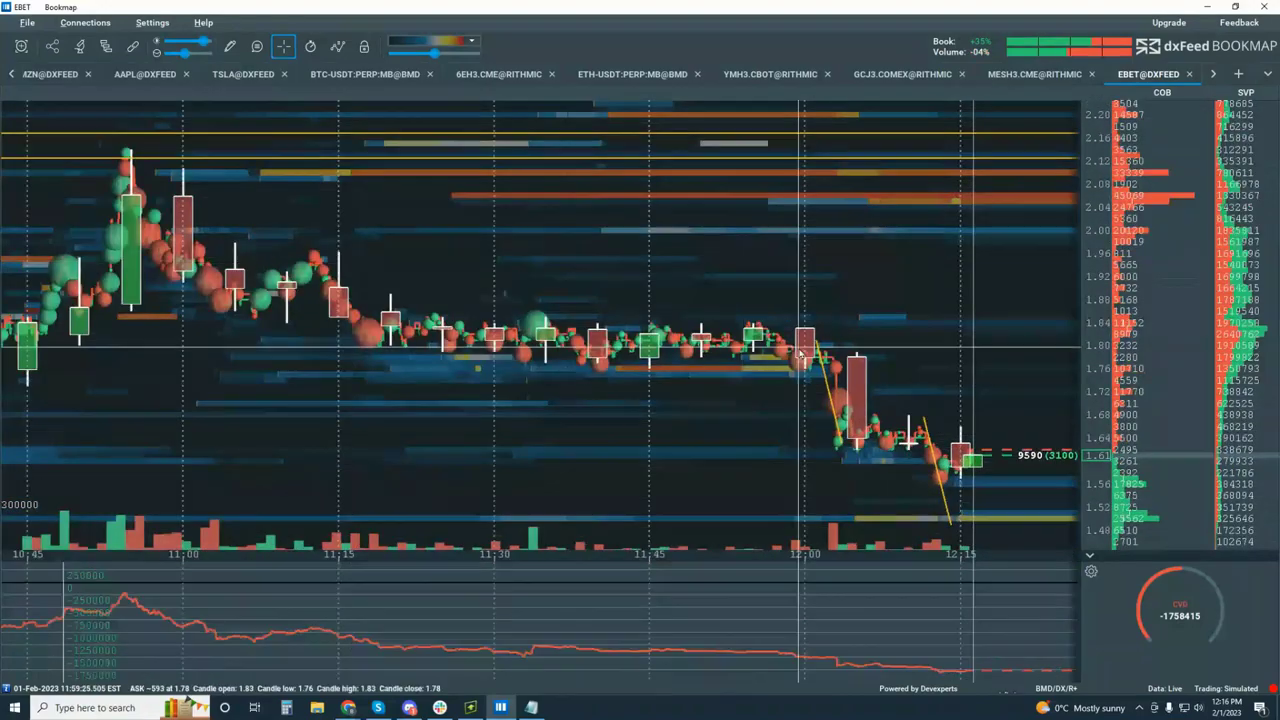
{"action": "scroll", "coordinate": [800, 352], "scroll_direction": "up", "scroll_amount": 3}
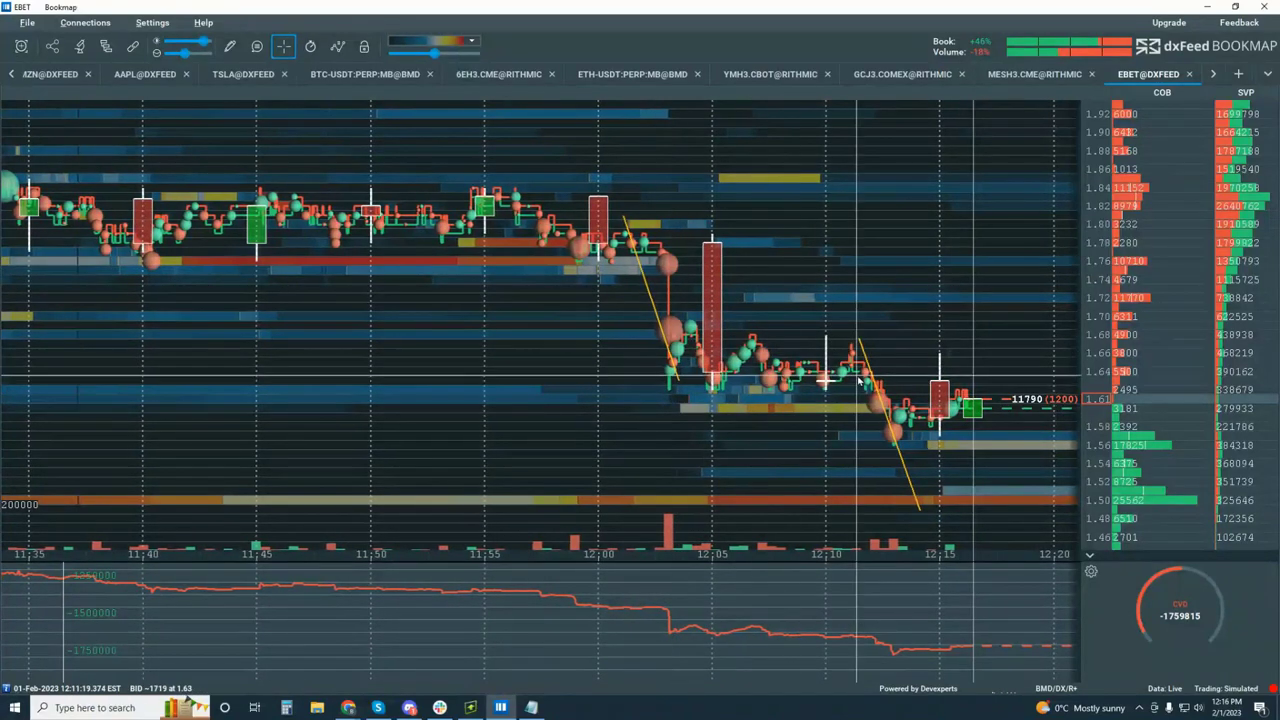
{"action": "scroll", "coordinate": [849, 347], "scroll_direction": "down", "scroll_amount": 2}
{"action": "scroll", "coordinate": [849, 347], "scroll_direction": "down", "scroll_amount": 2}
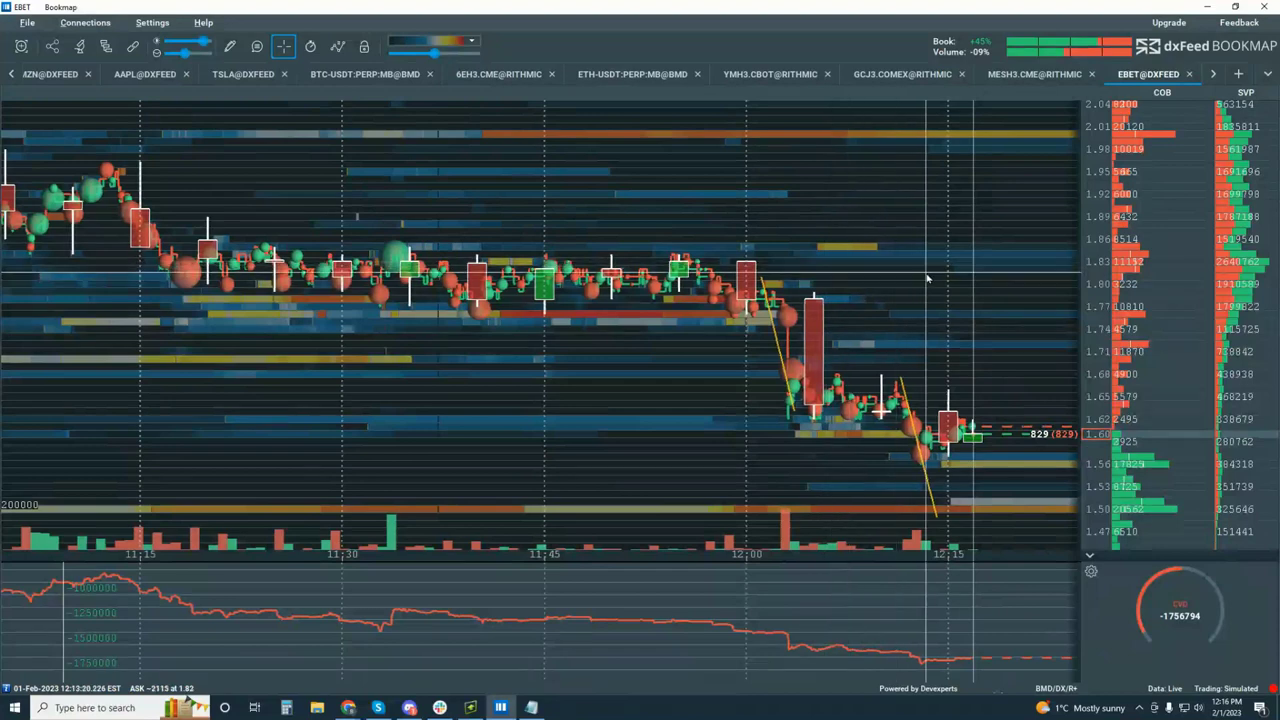
{"action": "scroll", "coordinate": [926, 285], "scroll_direction": "up", "scroll_amount": 2}
{"action": "scroll", "coordinate": [926, 285], "scroll_direction": "up", "scroll_amount": 1}
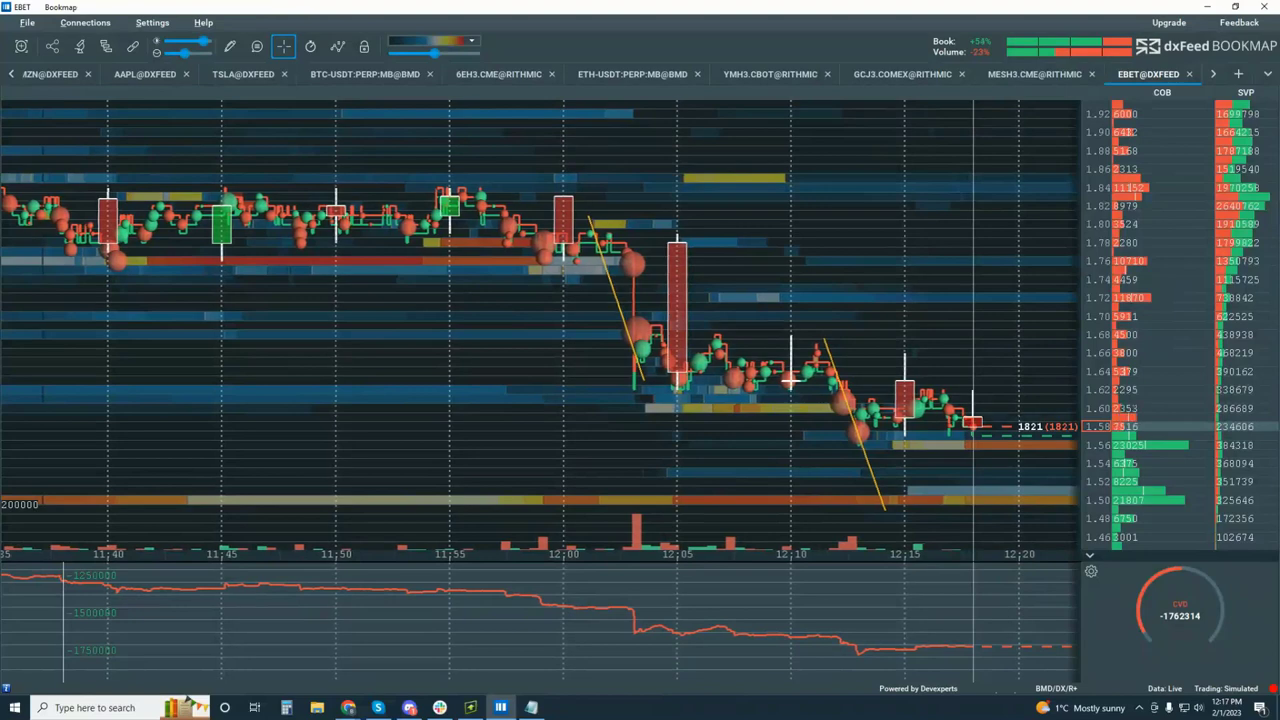
{"action": "scroll", "coordinate": [927, 335], "scroll_direction": "down", "scroll_amount": 2}
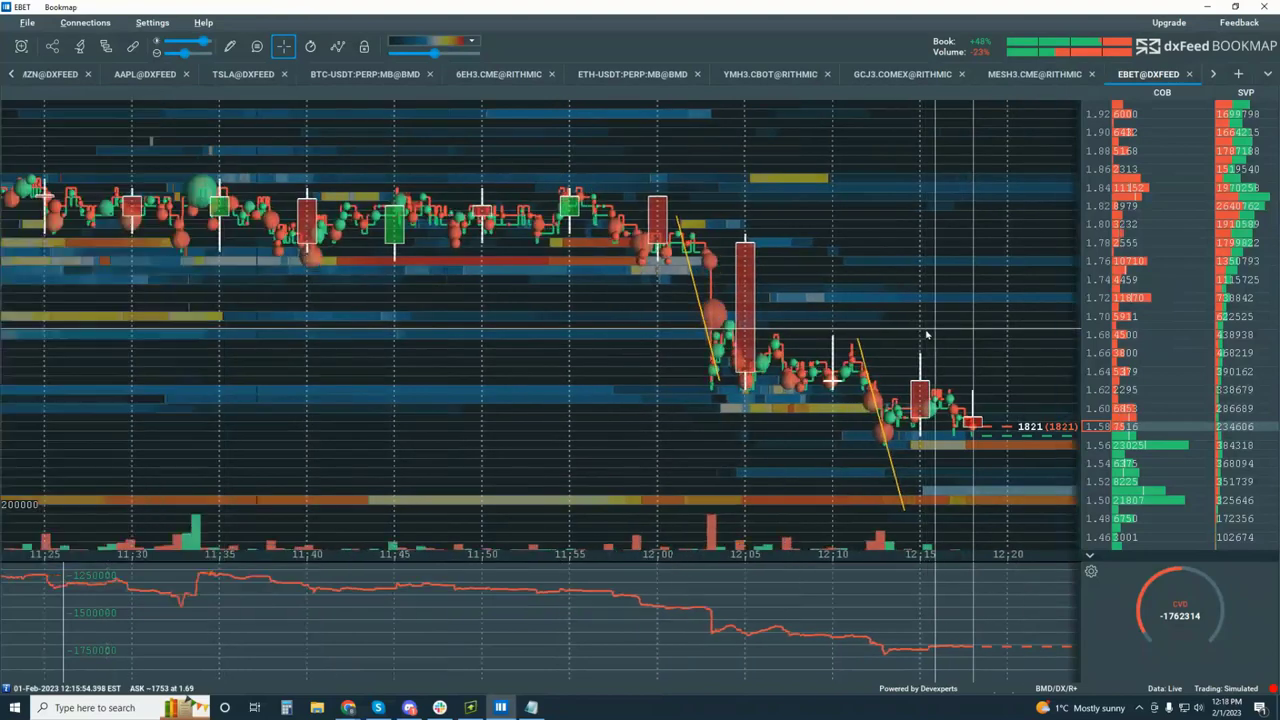
Scroll the EBET chart to bring the post-12:00 price drops into view.
{"action": "scroll", "coordinate": [927, 335], "scroll_direction": "down", "scroll_amount": 3}
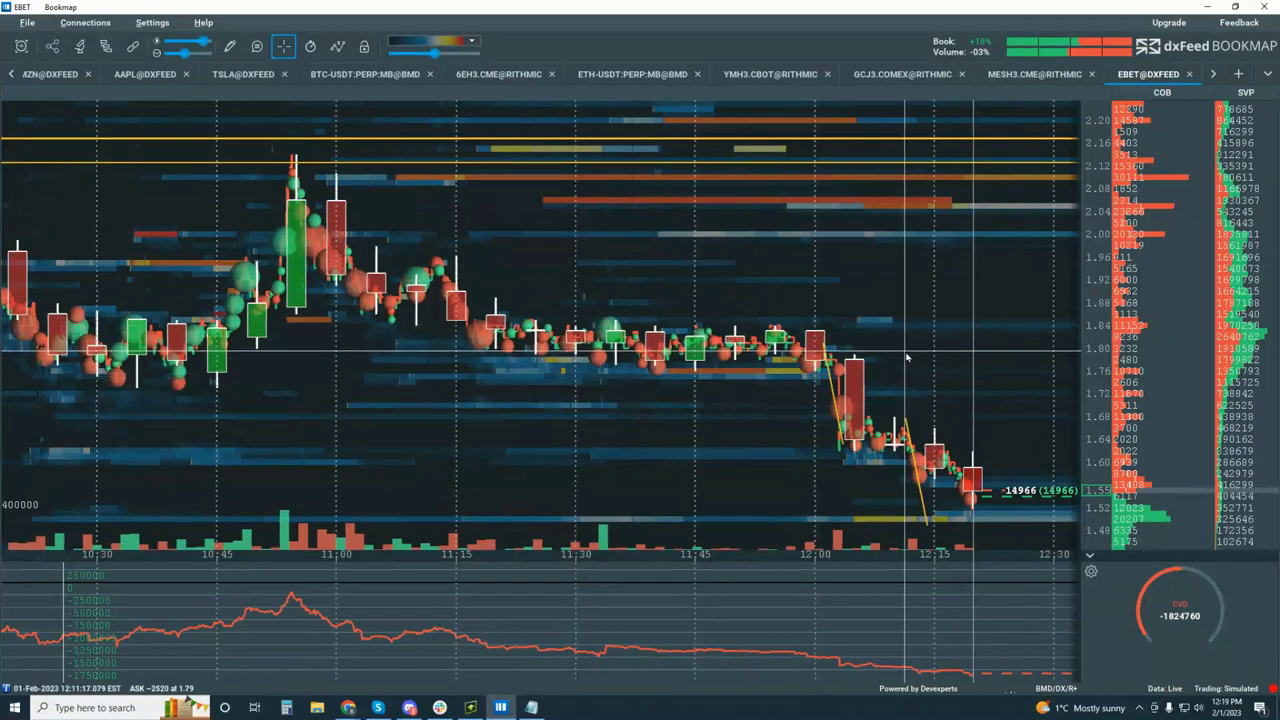
{"action": "scroll", "coordinate": [912, 362], "scroll_direction": "down", "scroll_amount": 3}
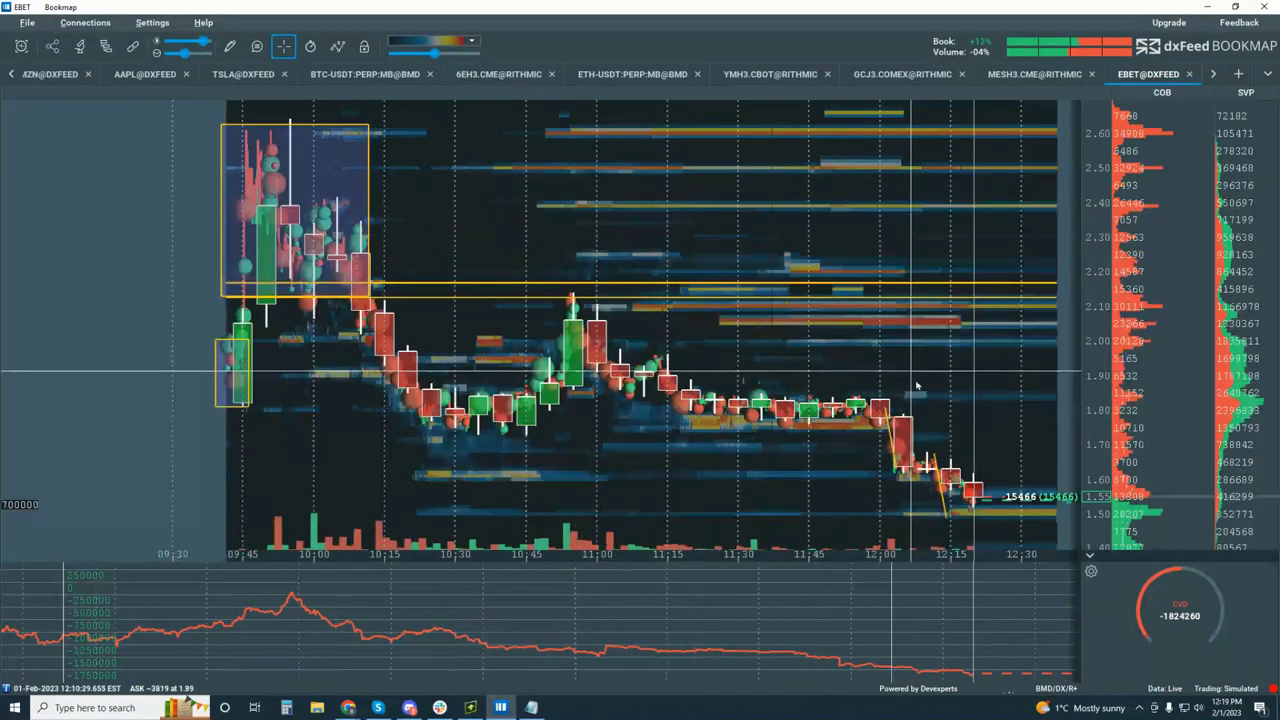
{"action": "scroll", "coordinate": [912, 383], "scroll_direction": "up", "scroll_amount": 3}
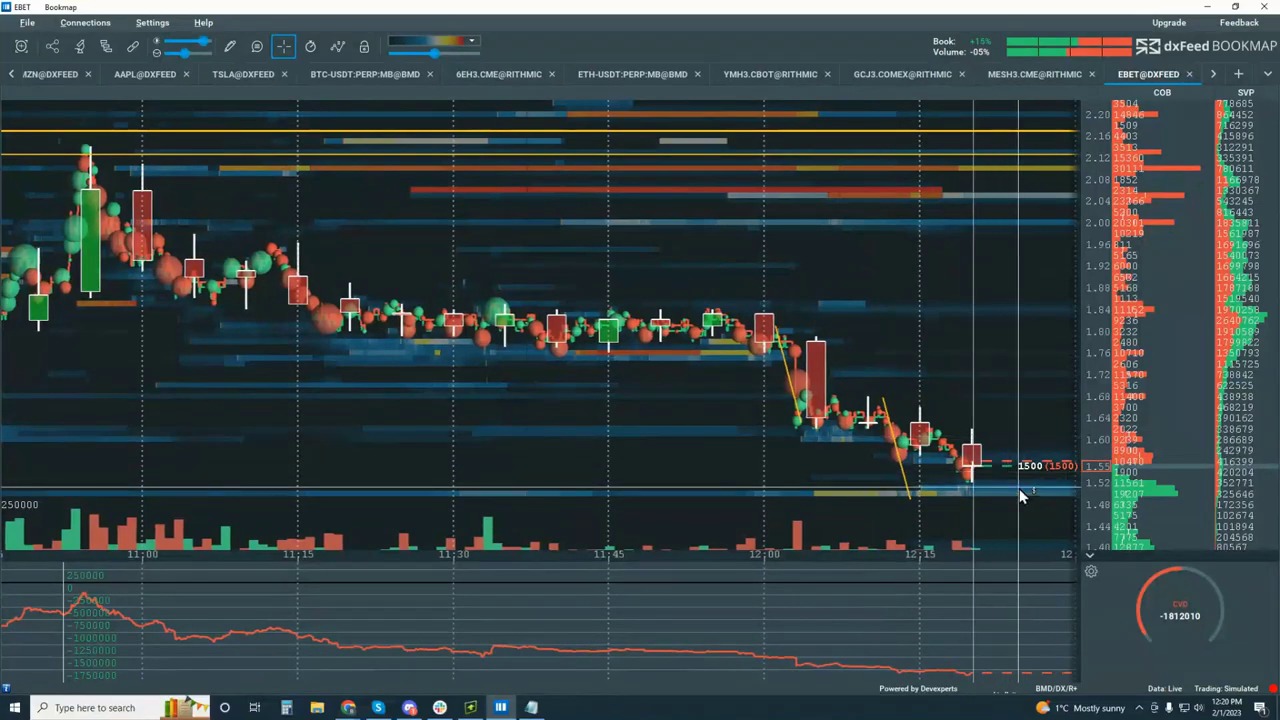
{"action": "scroll", "coordinate": [834, 278], "scroll_direction": "down", "scroll_amount": 2}
{"action": "scroll", "coordinate": [834, 278], "scroll_direction": "down", "scroll_amount": 3}
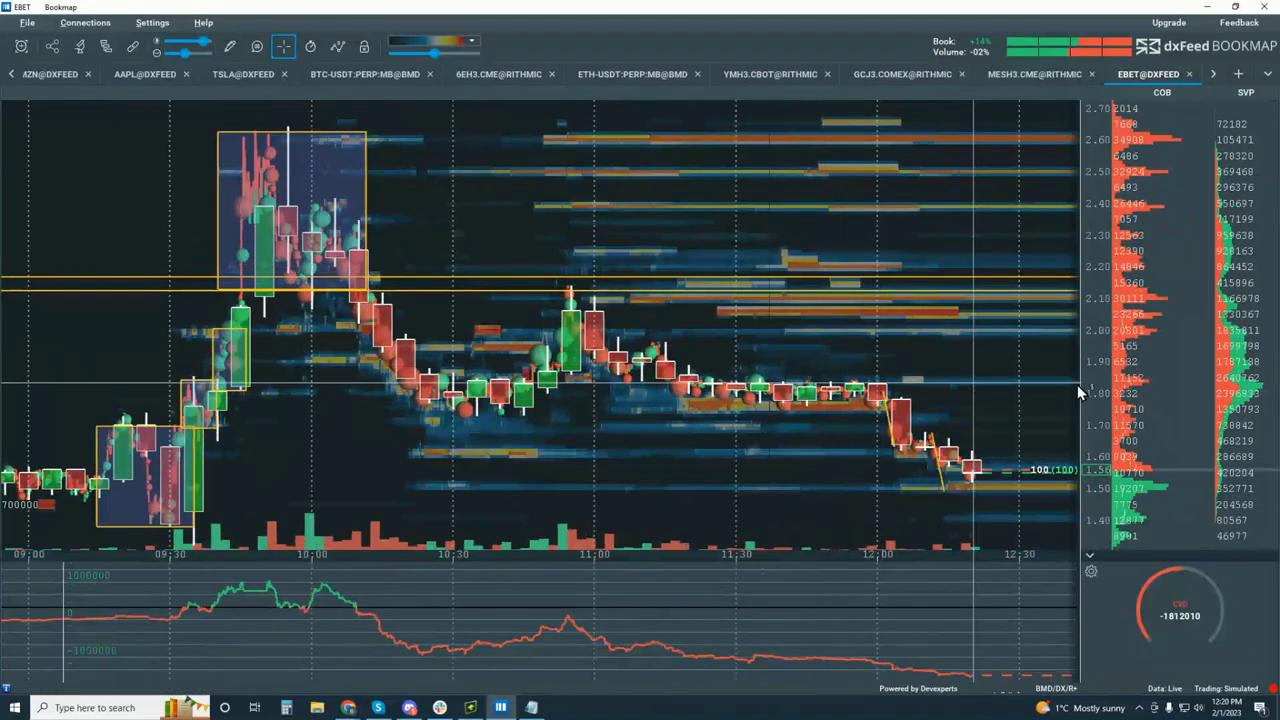
{"action": "scroll", "coordinate": [864, 362], "scroll_direction": "up", "scroll_amount": 2}
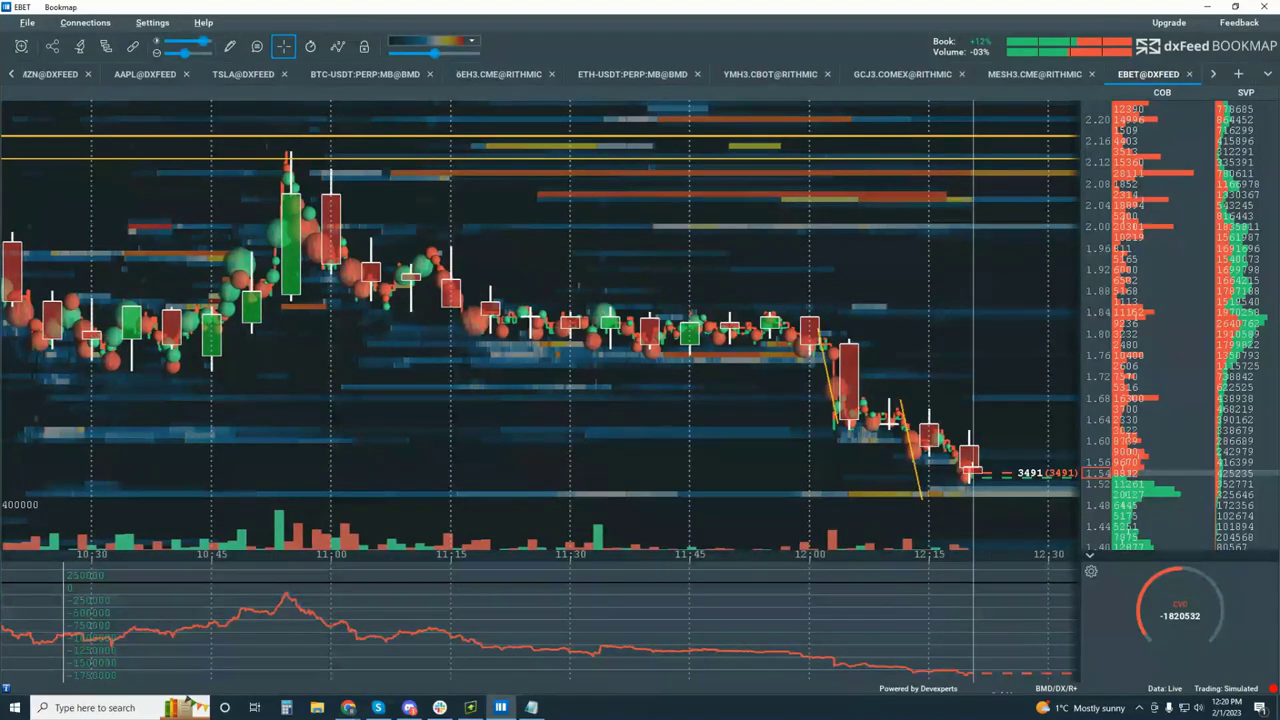
{"action": "left_click", "coordinate": [348, 707]}
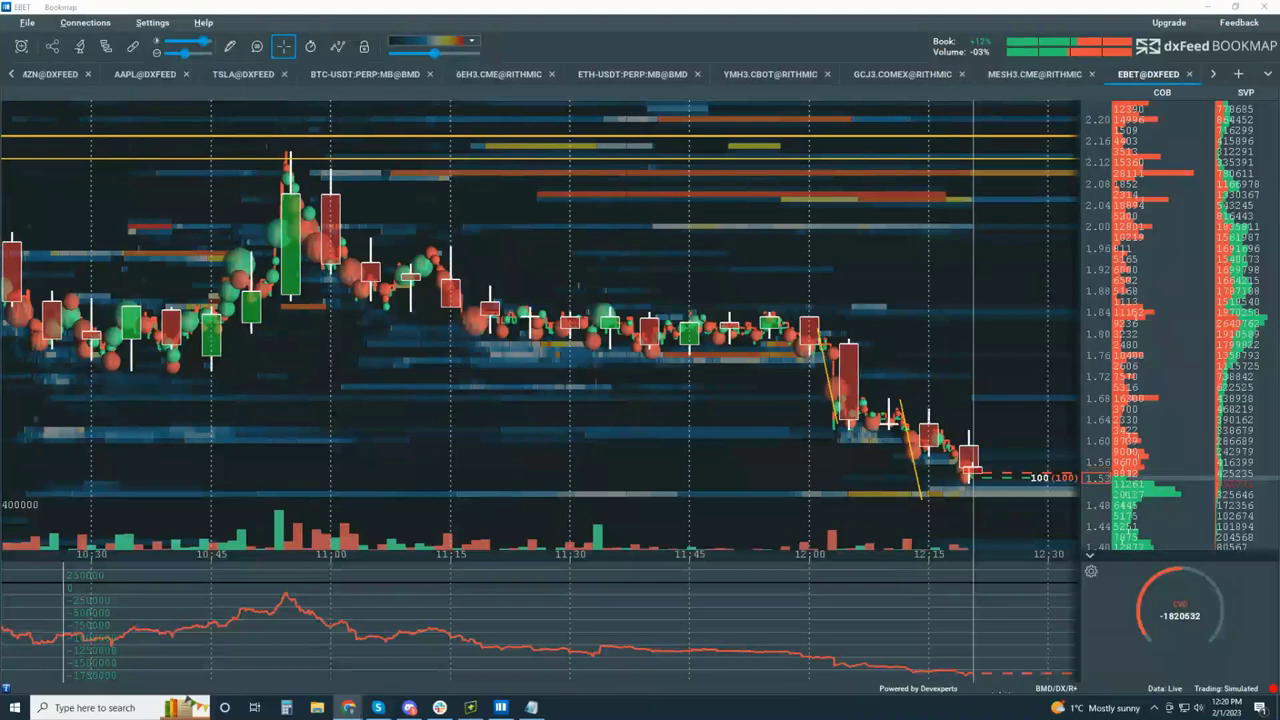